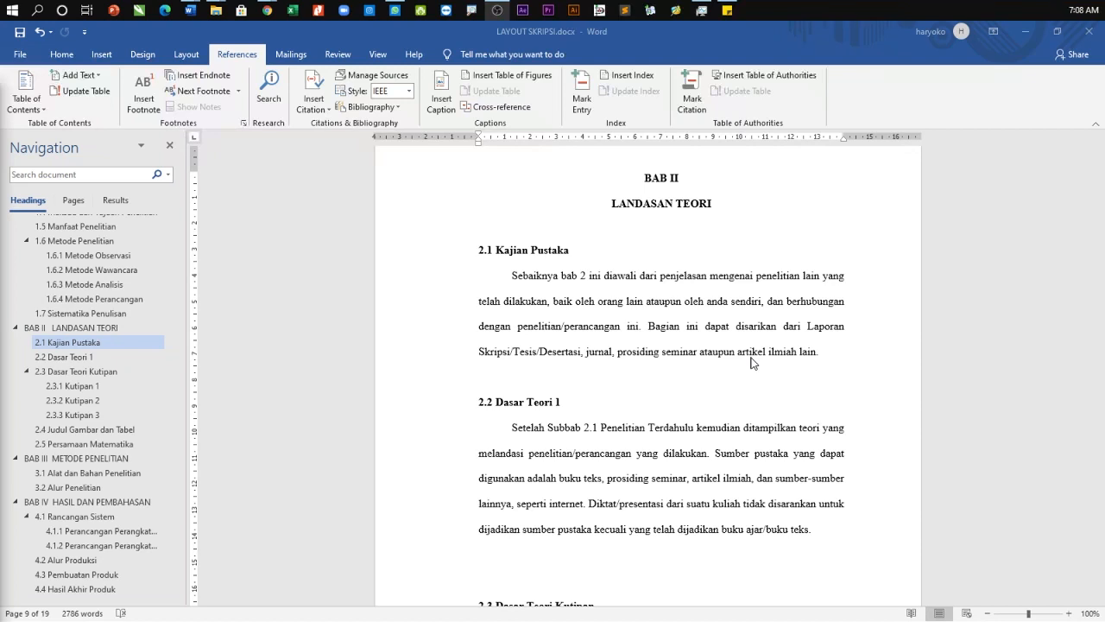
Step: Create a new caption label "Tabel 2." for the empty line between sections 2.1 and 2.2
left_click(621, 373)
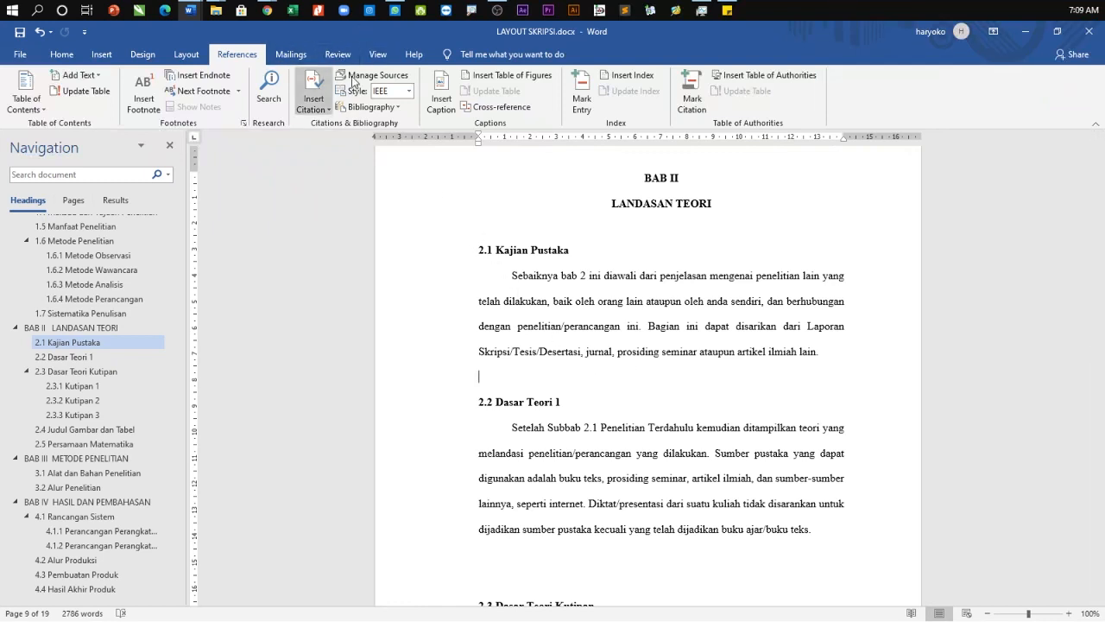
left_click(439, 99)
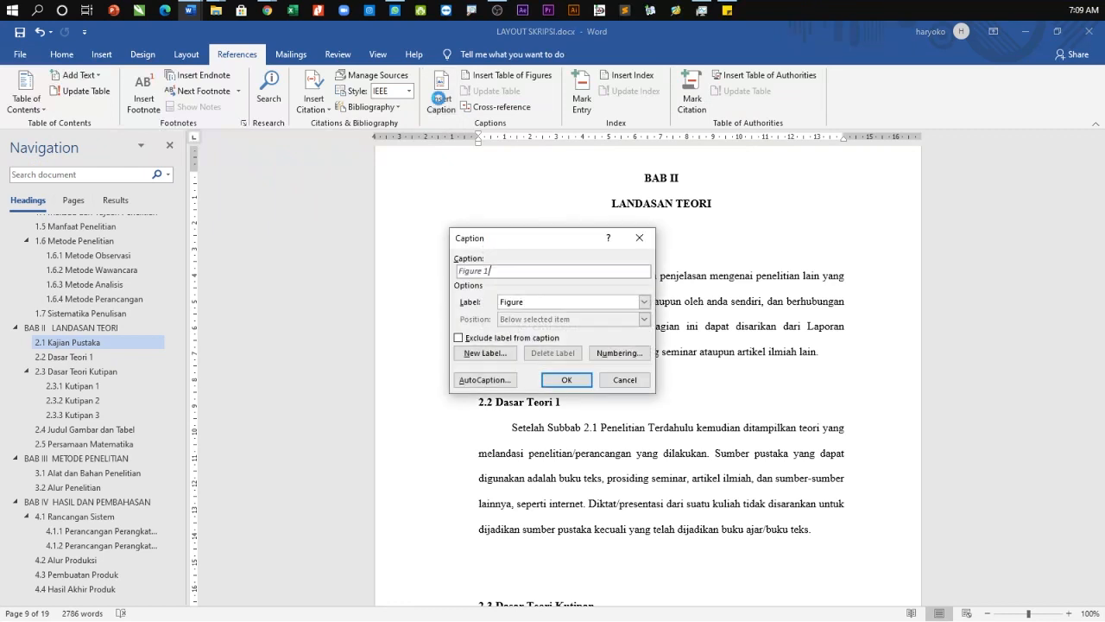
left_click(532, 303)
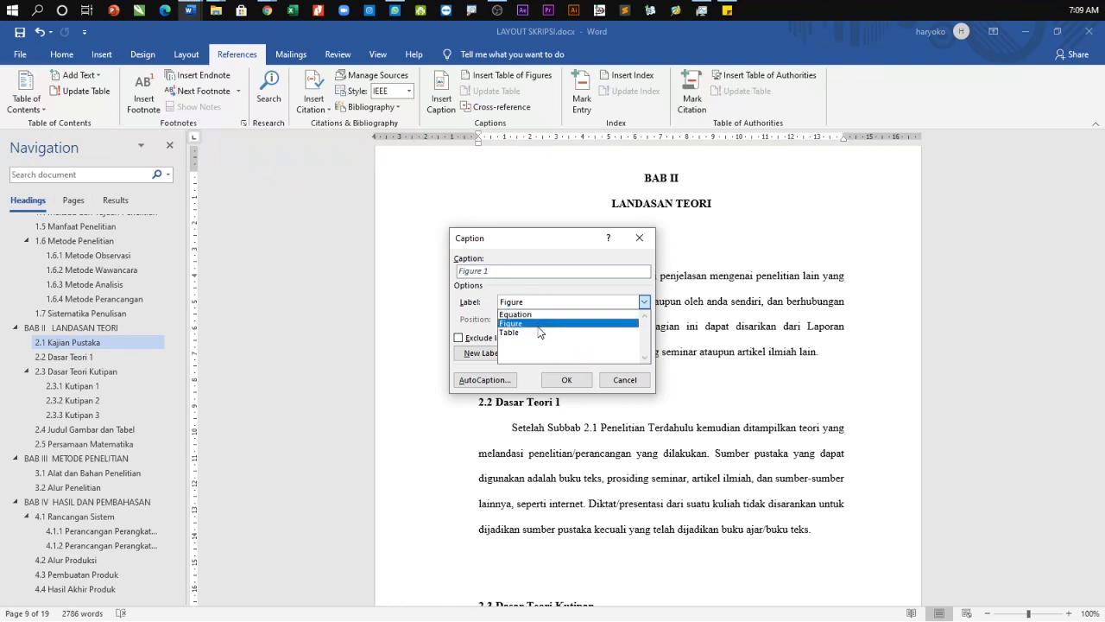
left_click(553, 298)
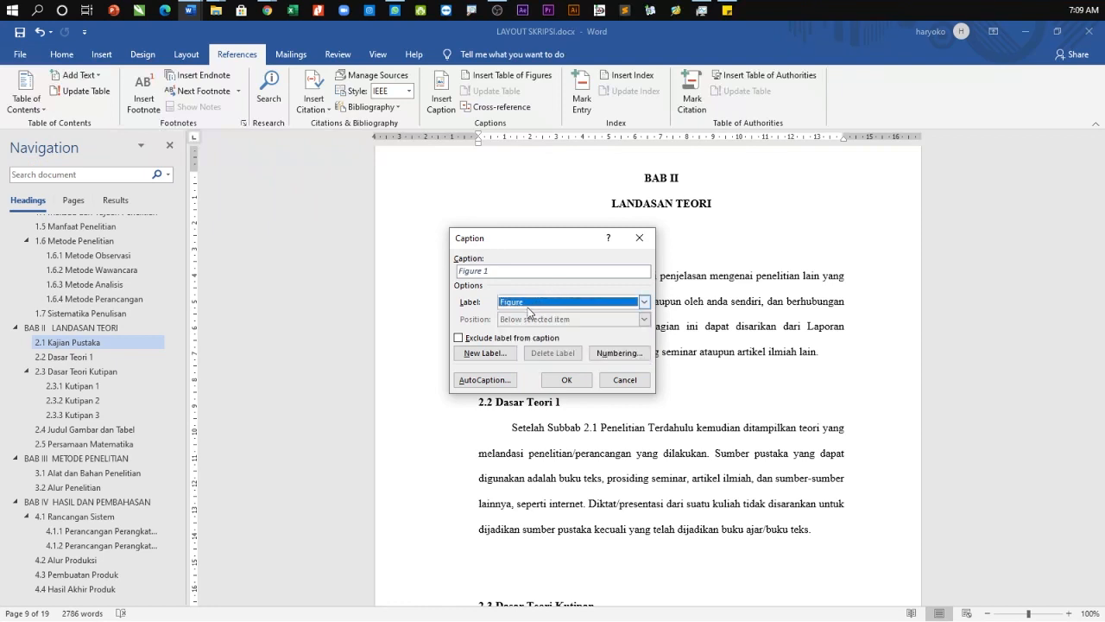
left_click(505, 354)
type("Tabel")
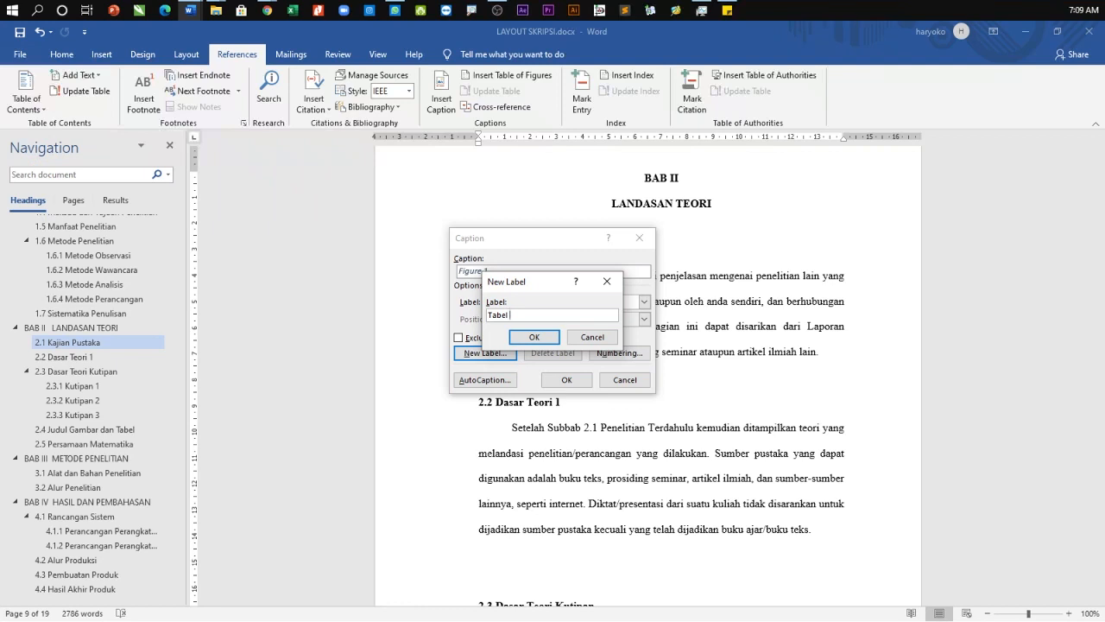
type("2.")
left_click(544, 338)
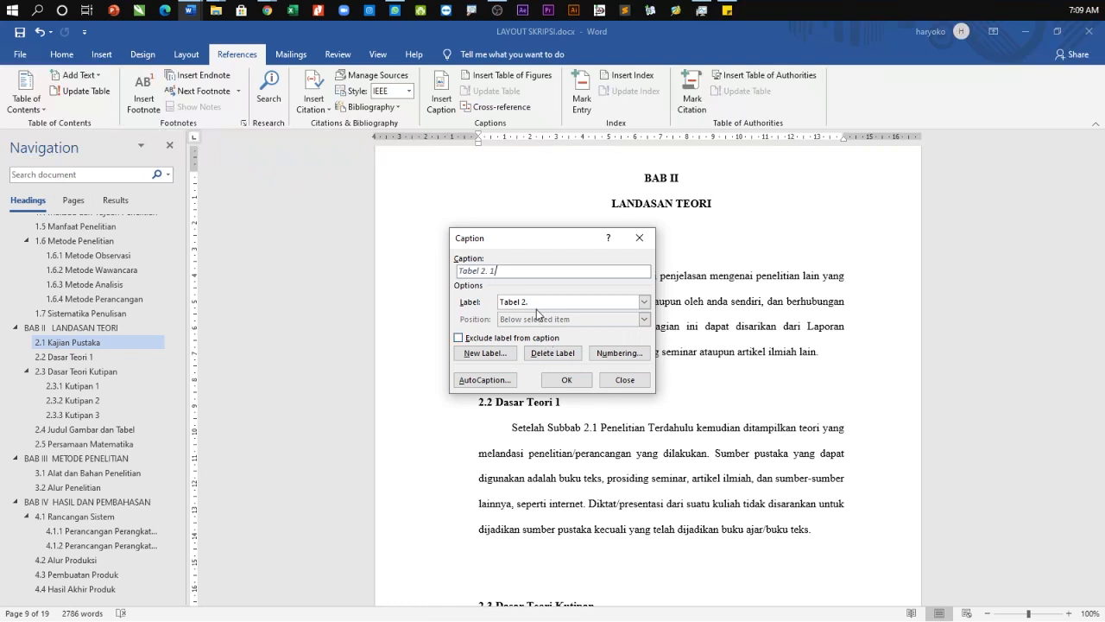
Step: Check the caption's numbering format, leave it as is, and insert the caption "Tabel 2. 1" above heading 2.2
left_click(619, 352)
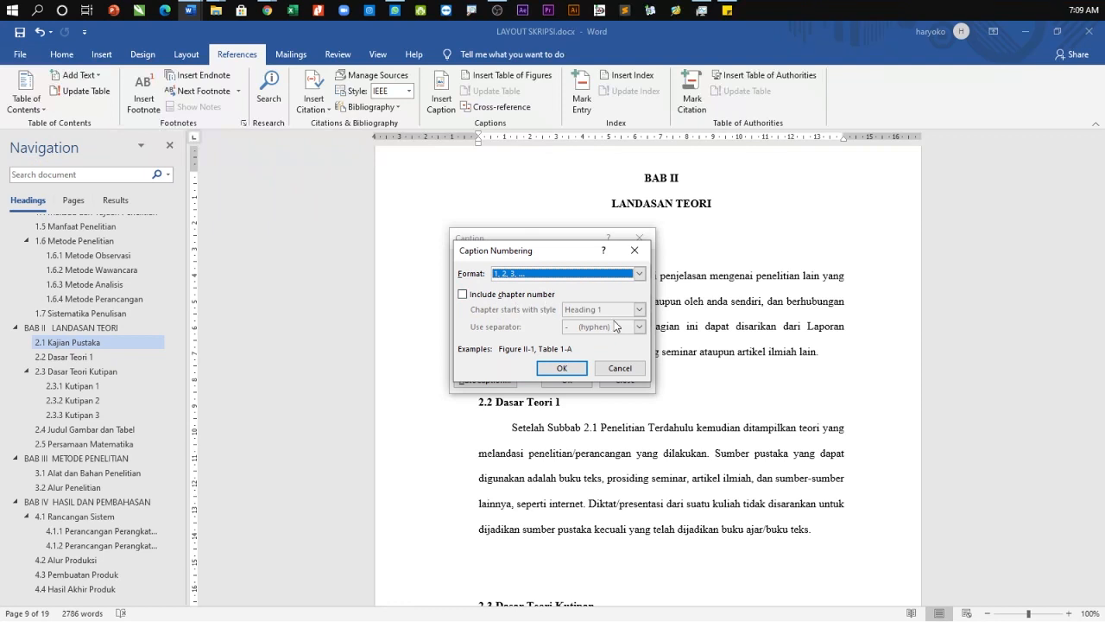
left_click(604, 372)
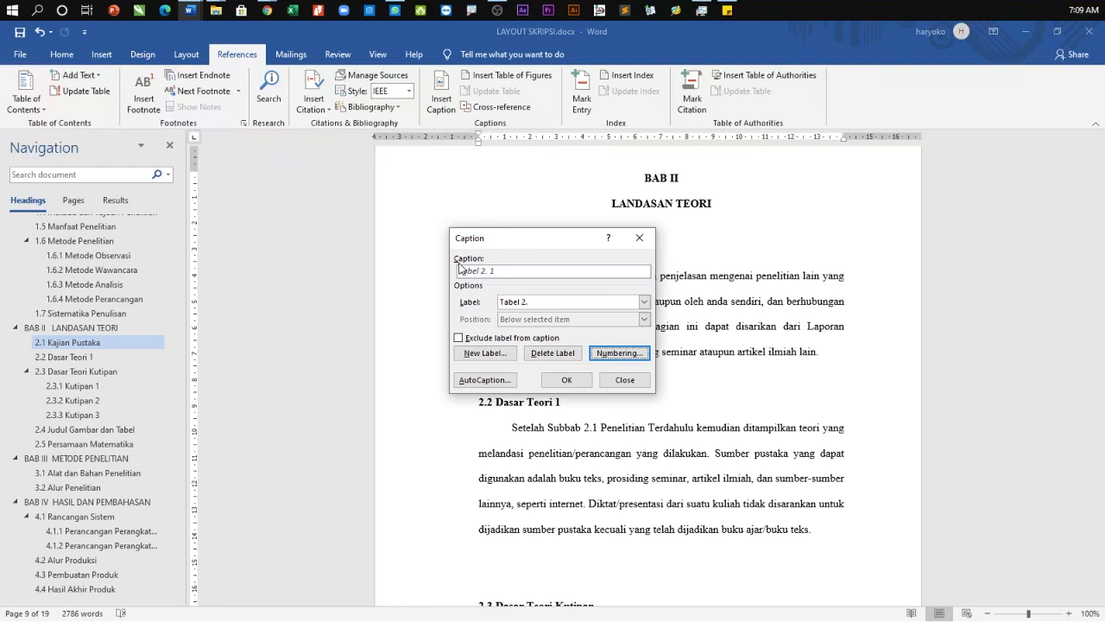
left_click(570, 385)
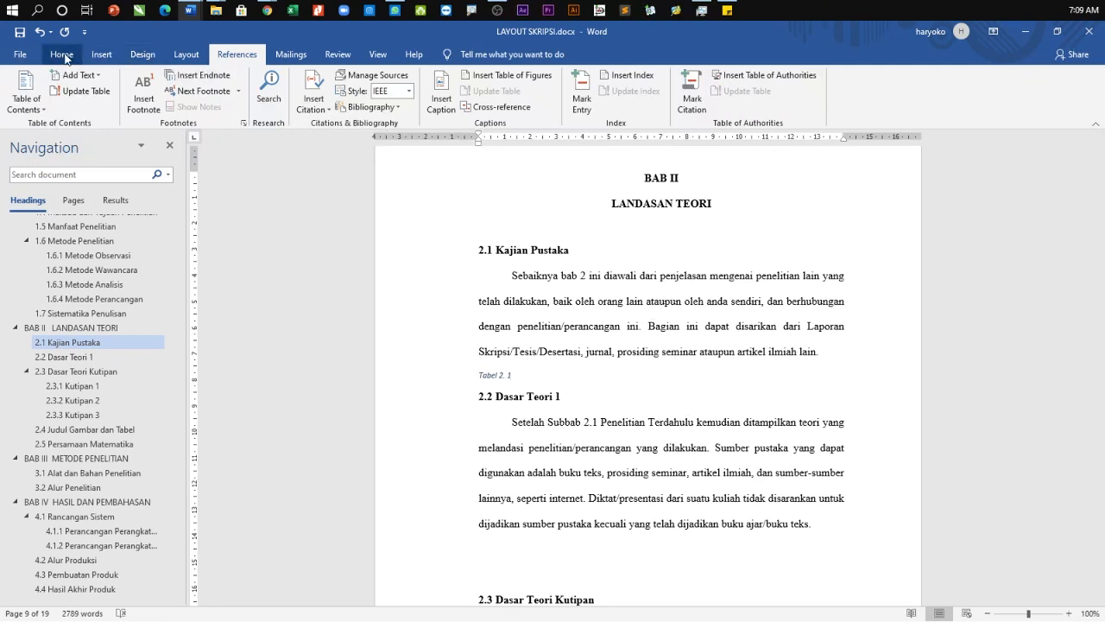
Step: Modify the Caption style to use the Automatic font color and bold text
left_click(62, 54)
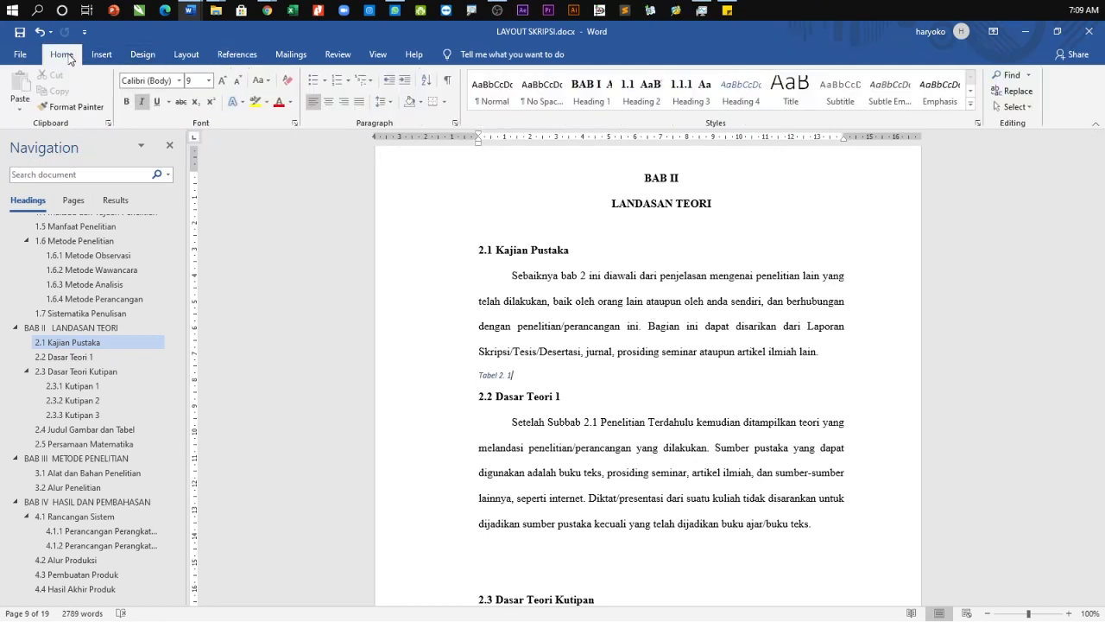
left_click(972, 109)
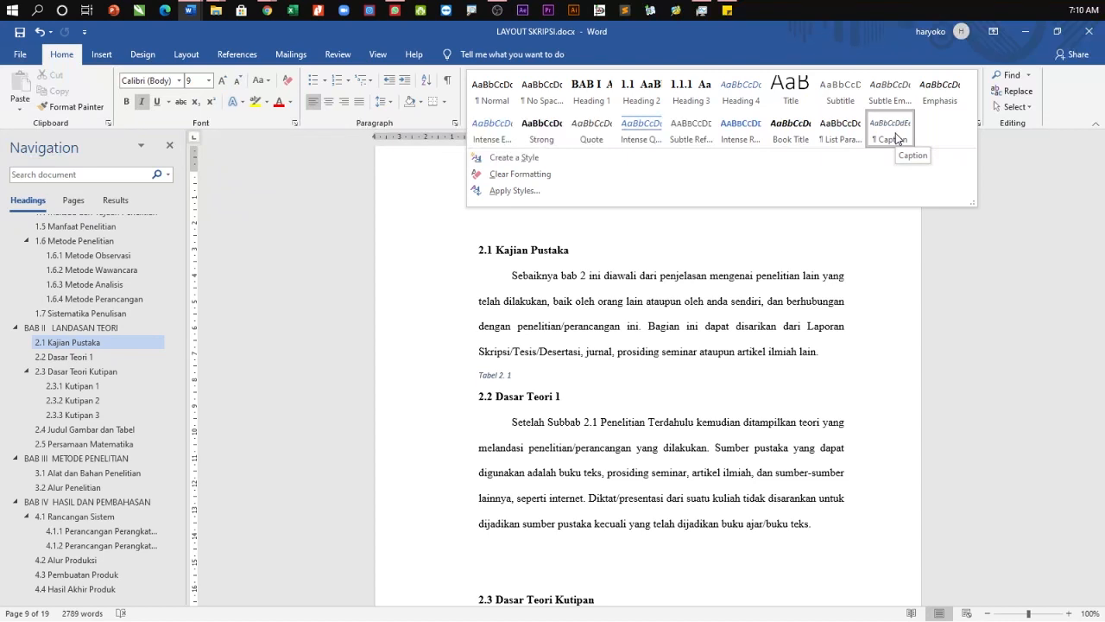
right_click(897, 138)
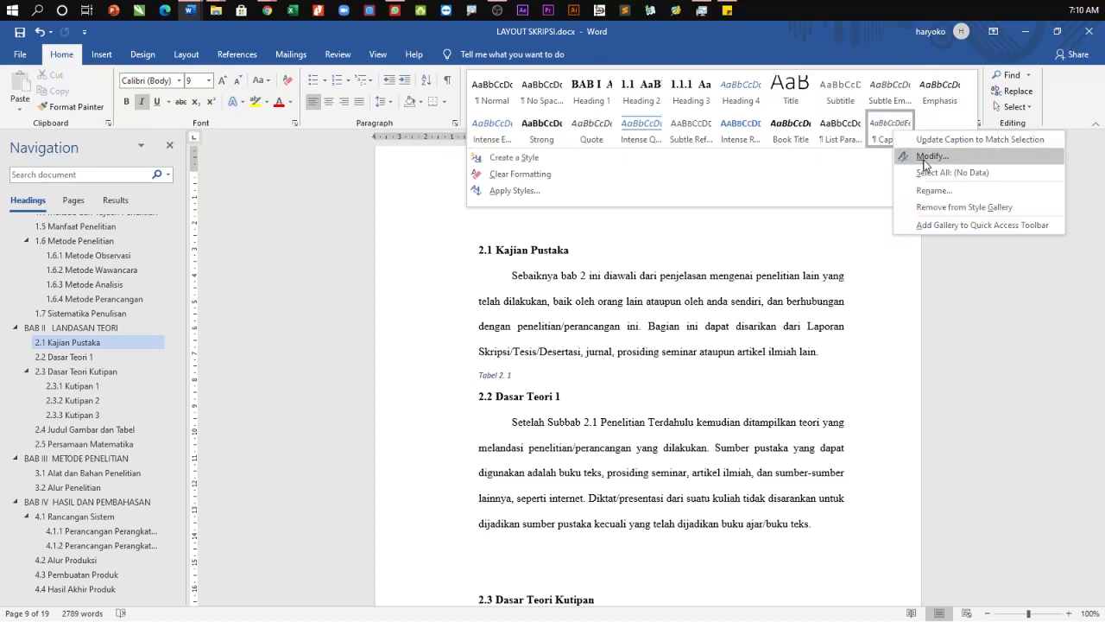
left_click(925, 157)
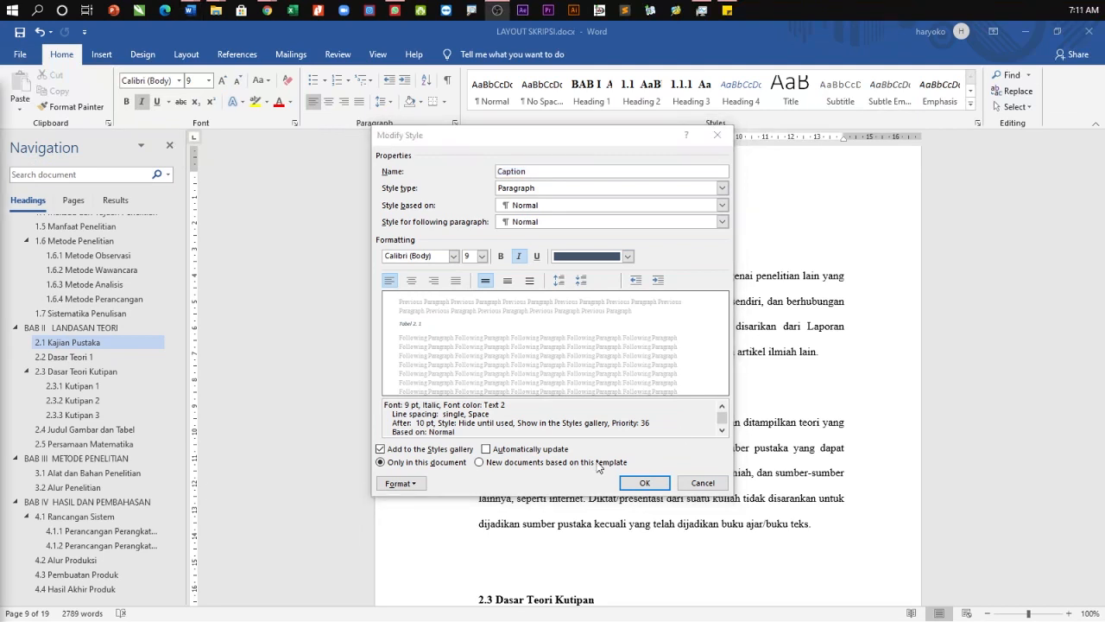
left_click(626, 257)
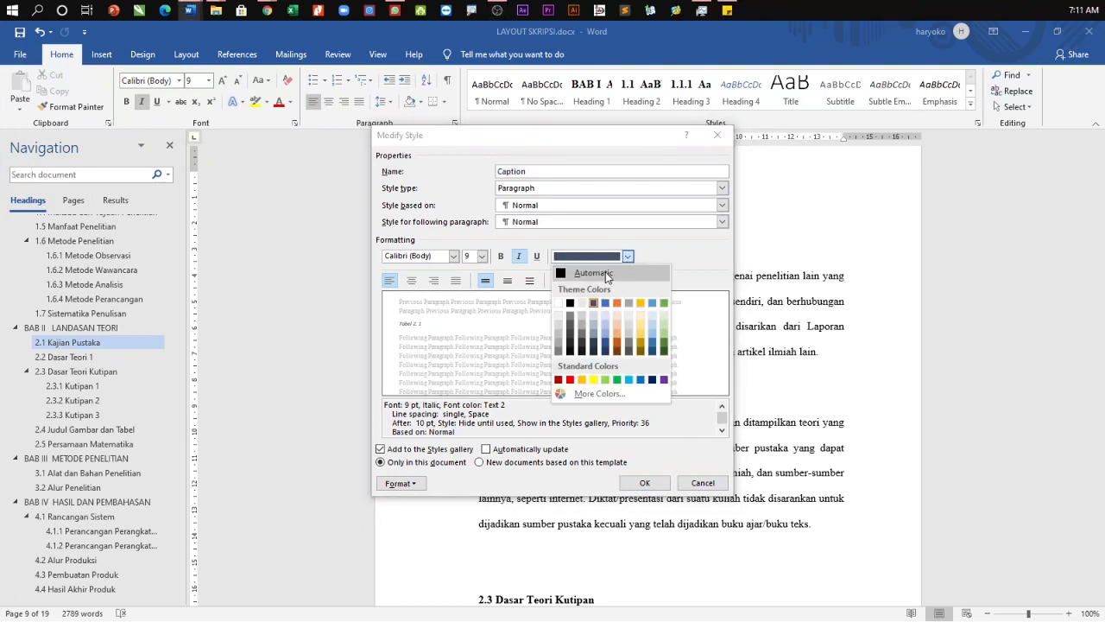
left_click(607, 275)
left_click(501, 256)
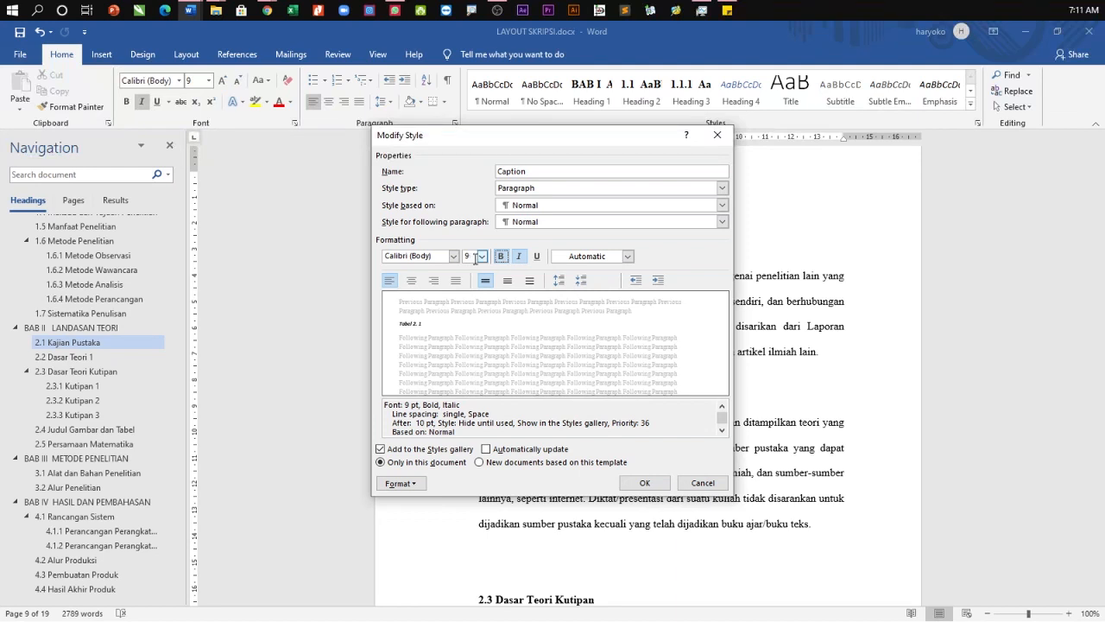
Step: Set the Caption style's font to Times New Roman, 12 pt, with centered alignment
left_click(482, 255)
left_click(470, 305)
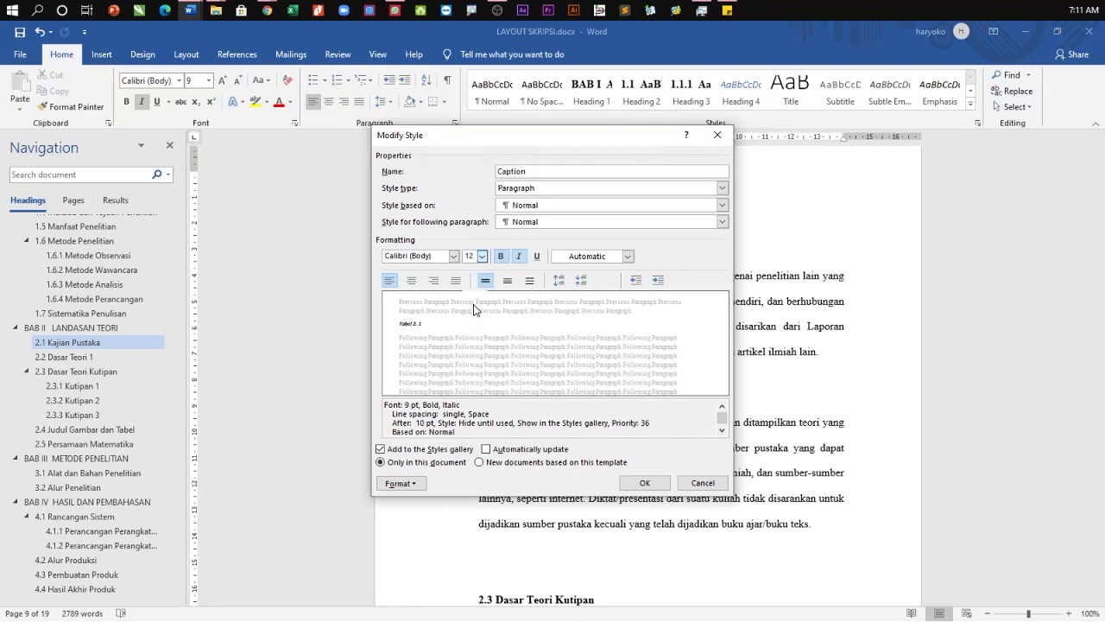
left_click(451, 260)
left_click(453, 255)
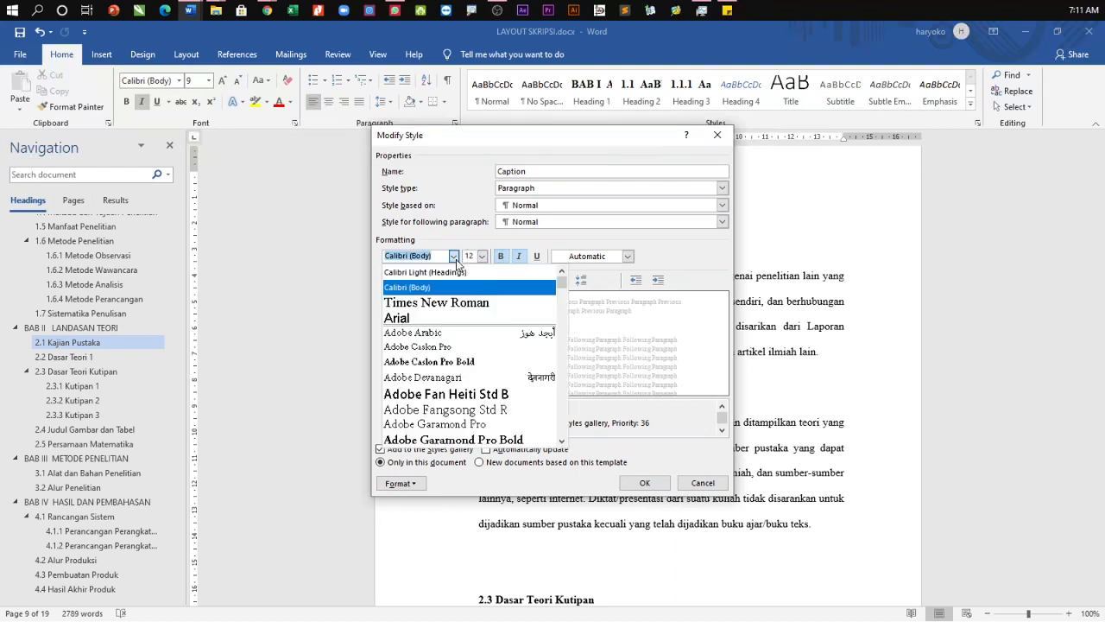
left_click(432, 298)
left_click(411, 282)
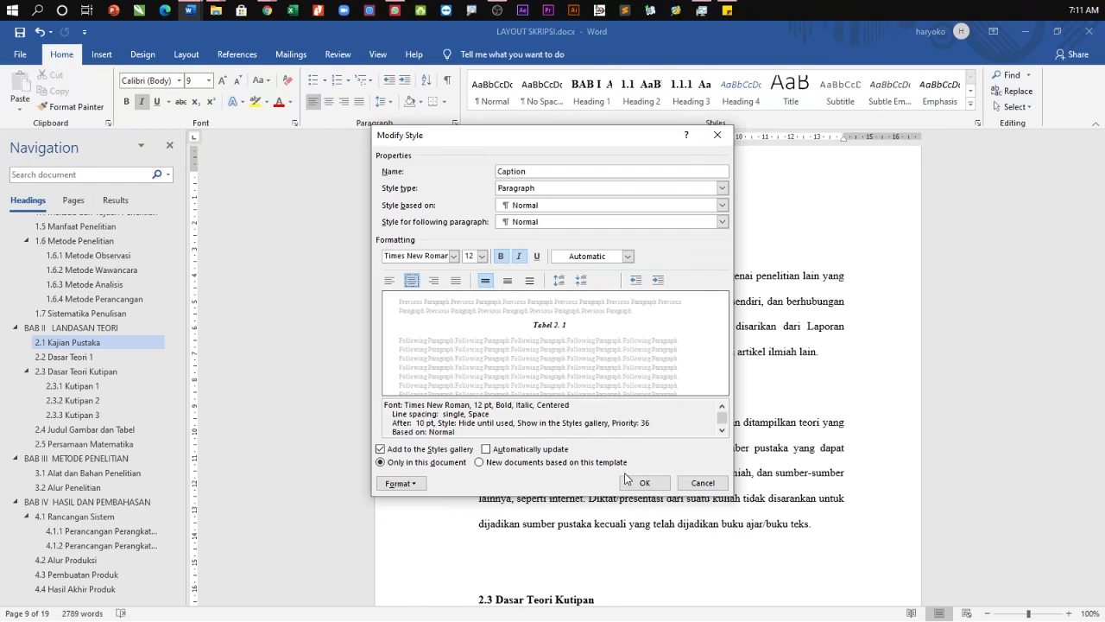
Step: Set the Caption style's paragraph spacing after to 0 pt and apply the style changes
left_click(413, 483)
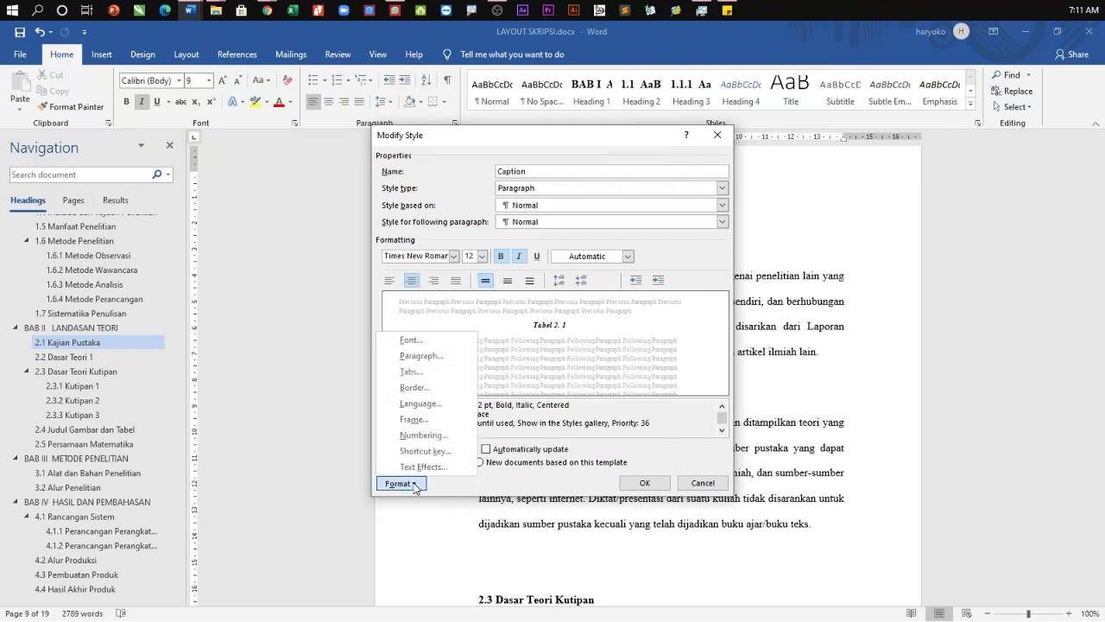
left_click(429, 356)
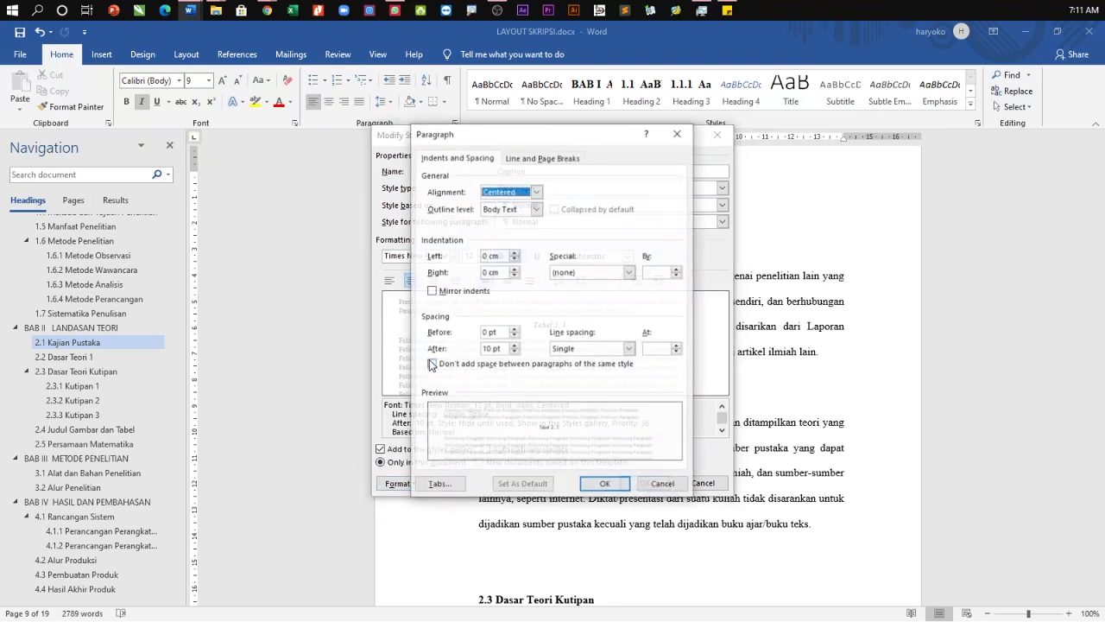
left_click(514, 352)
left_click(515, 353)
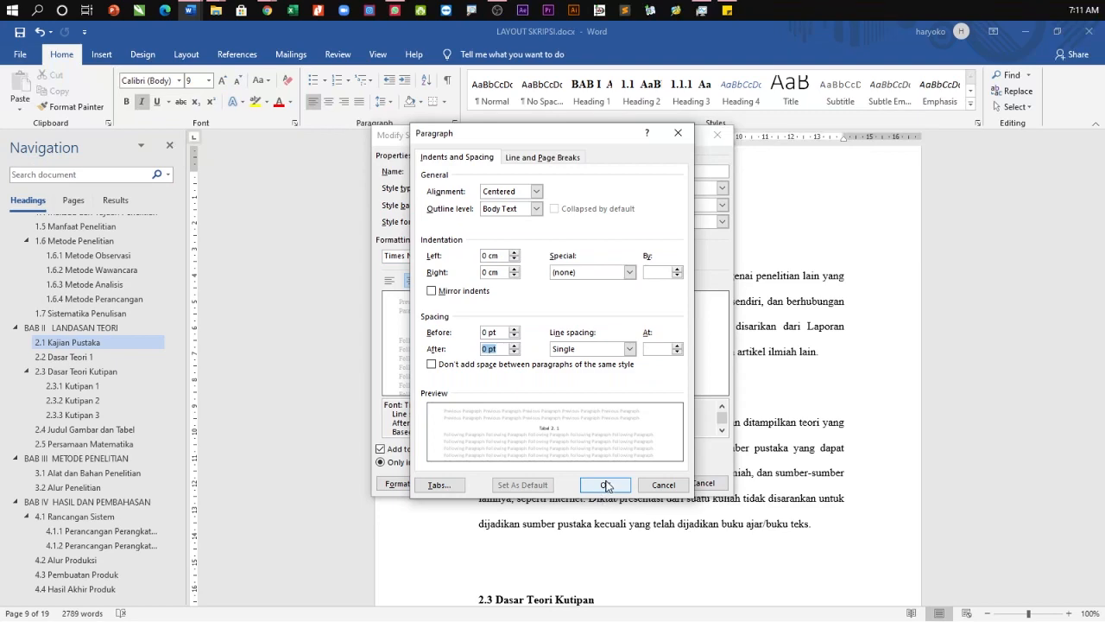
left_click(606, 485)
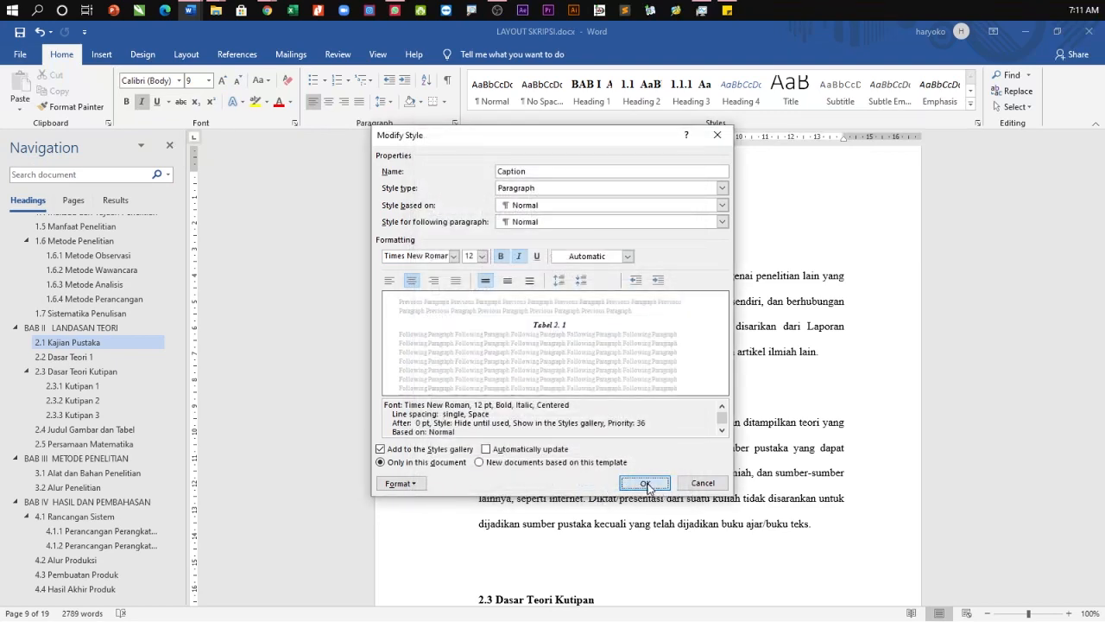
left_click(646, 484)
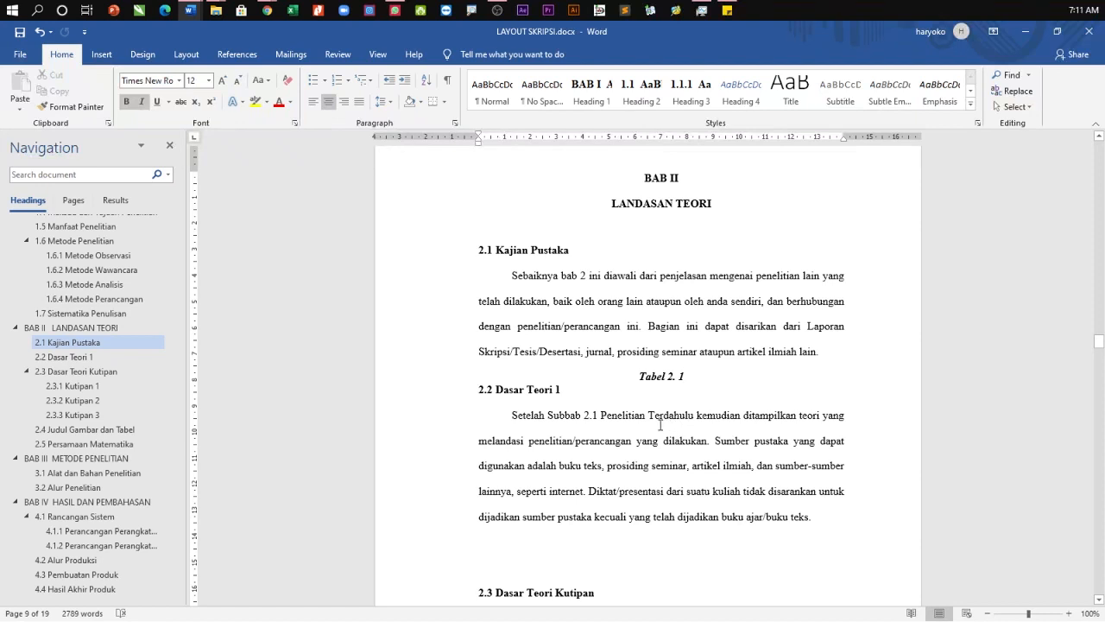
Step: Remove italic from the Caption style used by the "Tabel 2. 1" caption
left_click_drag(641, 377, 687, 373)
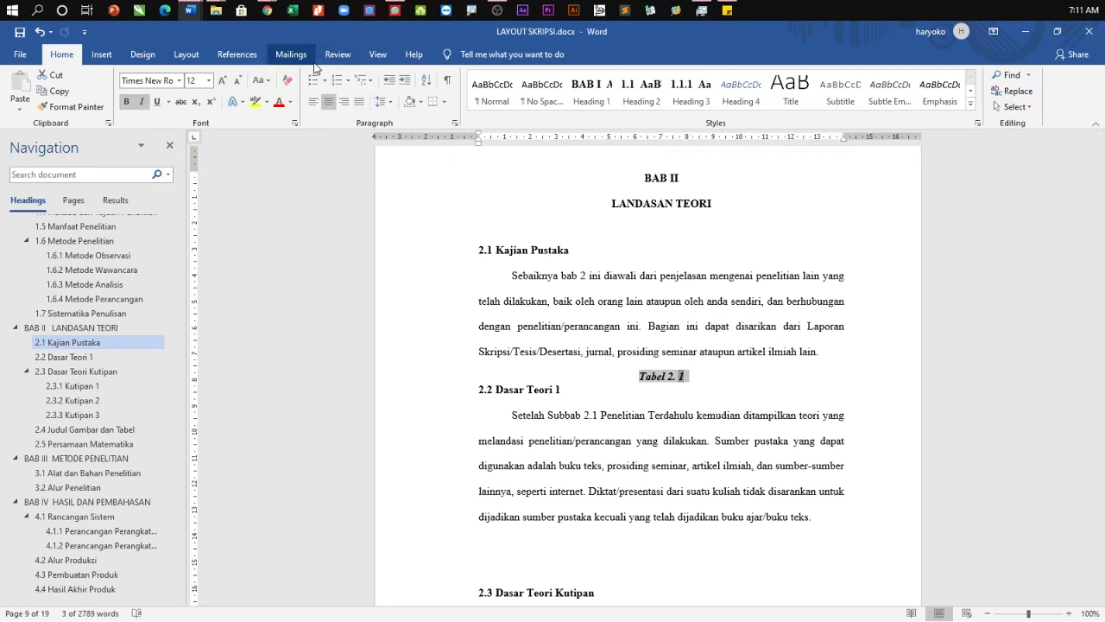
left_click(238, 53)
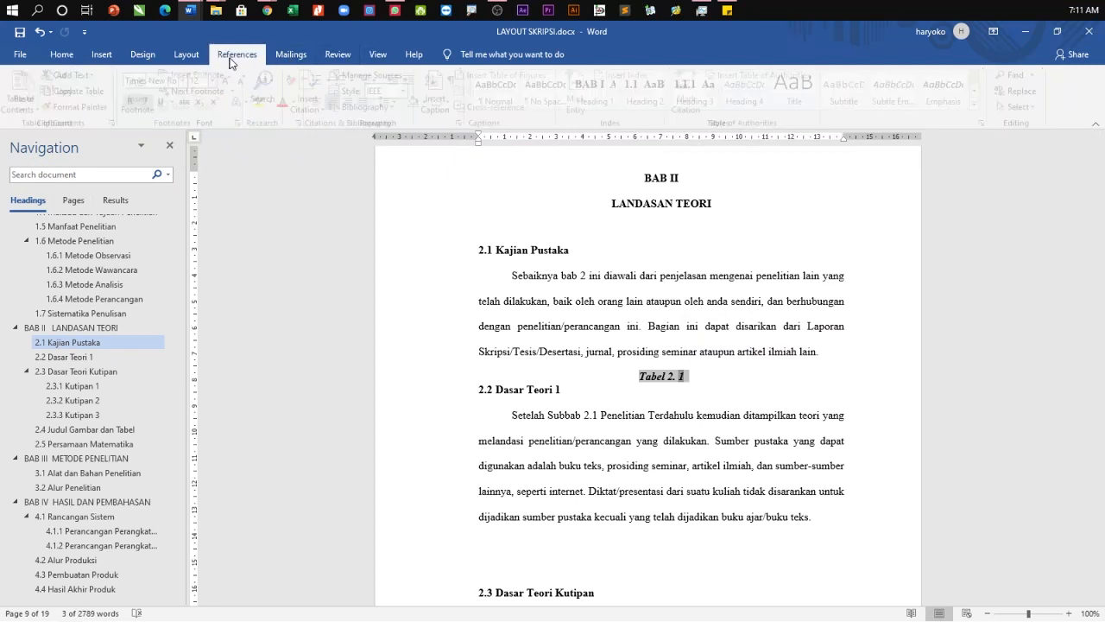
left_click(69, 57)
left_click(970, 113)
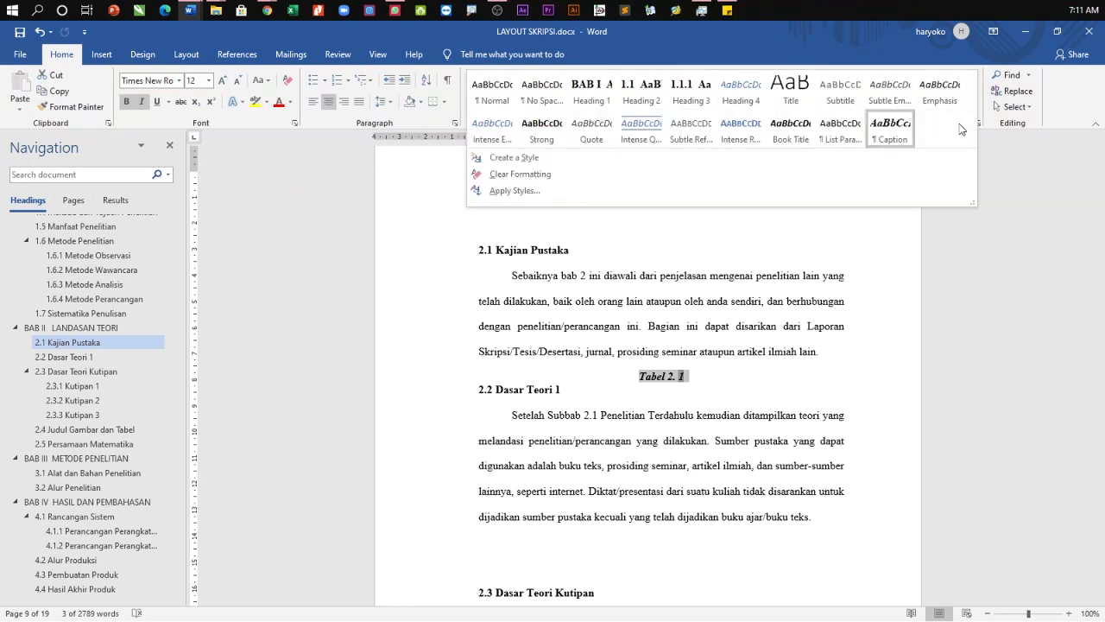
right_click(885, 123)
left_click(915, 136)
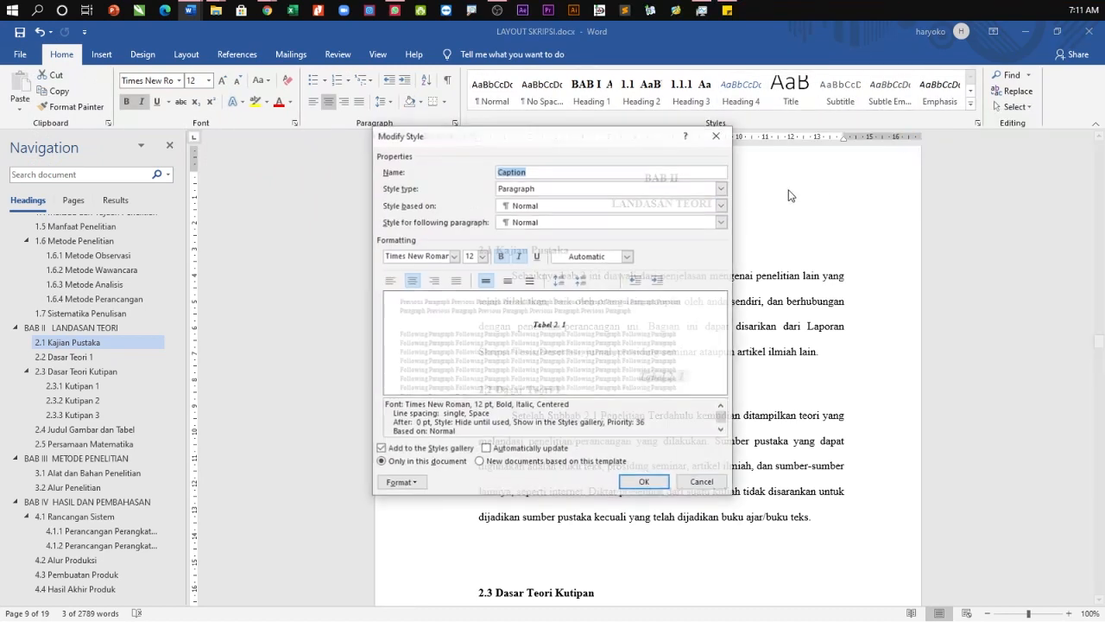
left_click(519, 255)
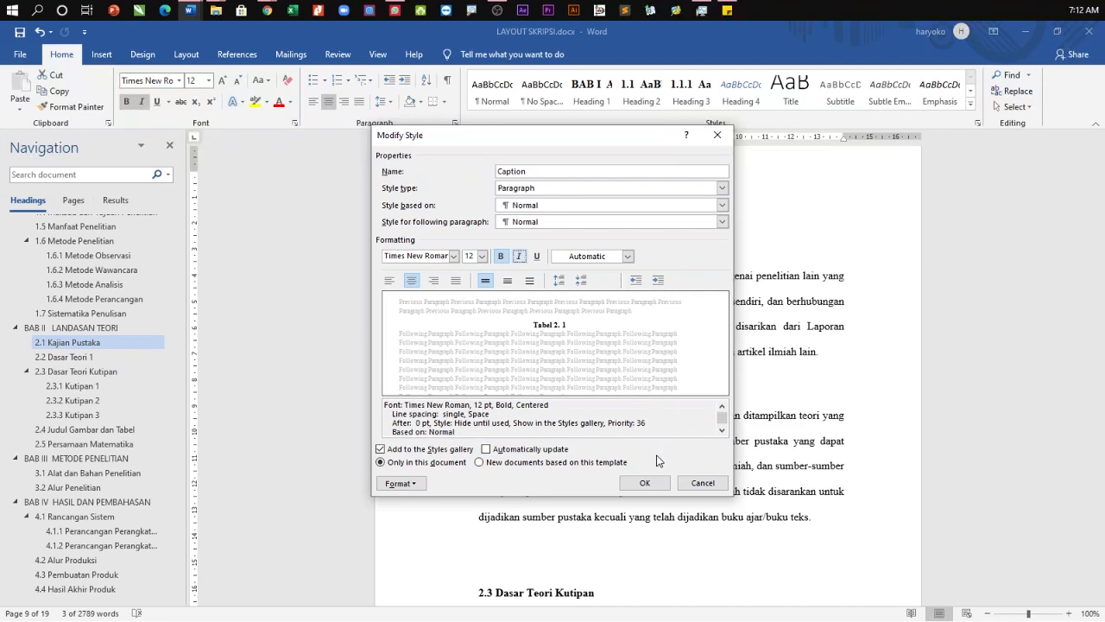
left_click(646, 483)
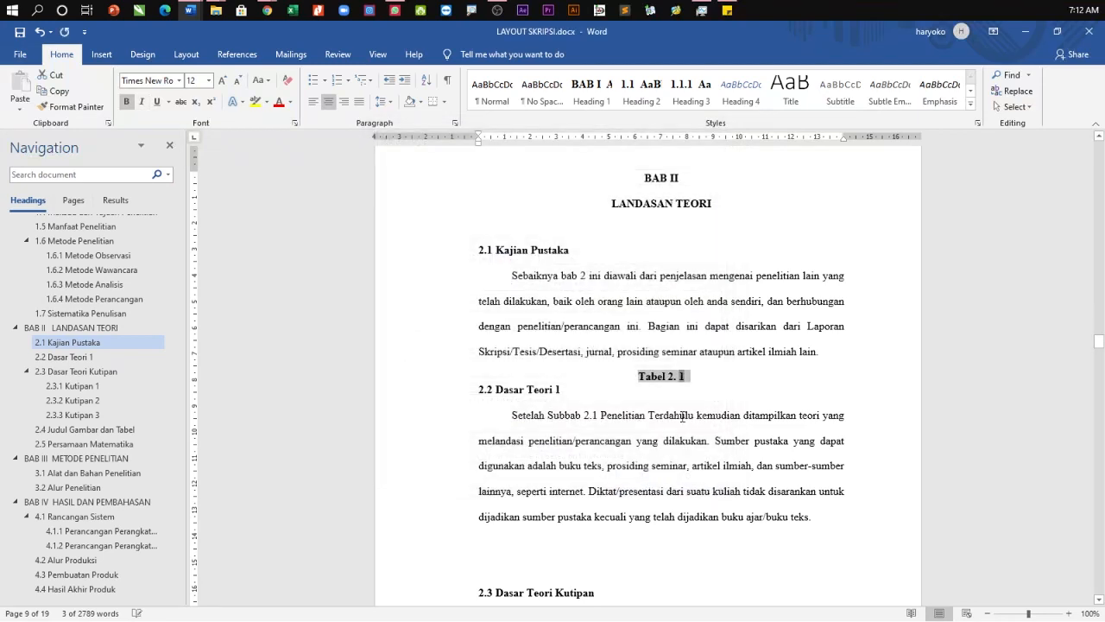
Step: Add a line below the "Tabel 2. 1" caption and insert a table with 9 columns and 7 rows there
left_click(701, 373)
key("Return")
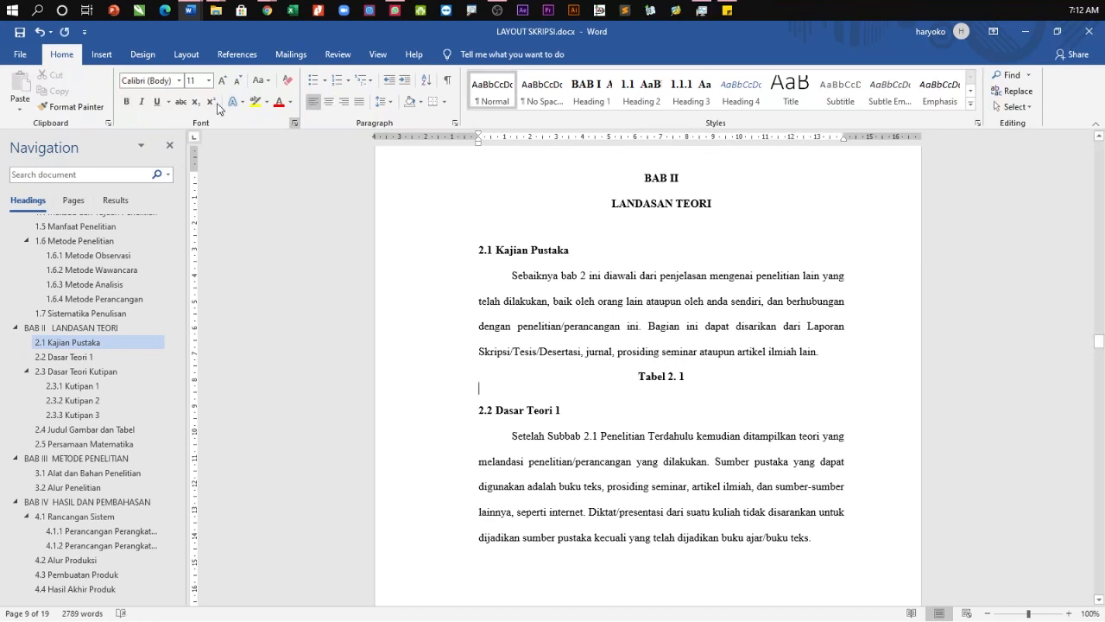
left_click(189, 57)
left_click(110, 55)
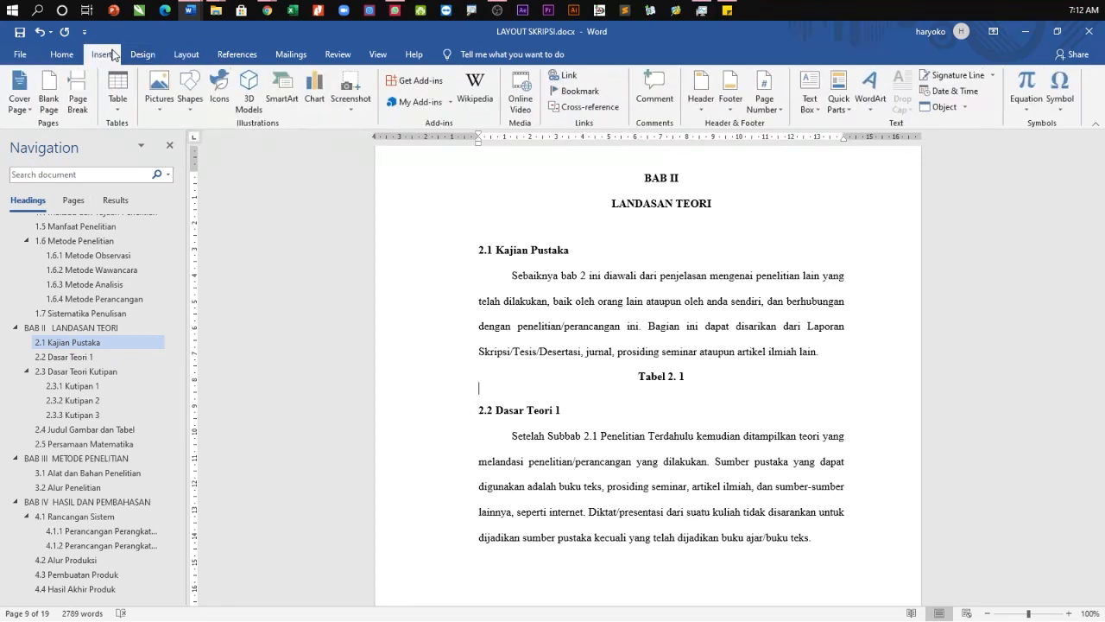
left_click(117, 93)
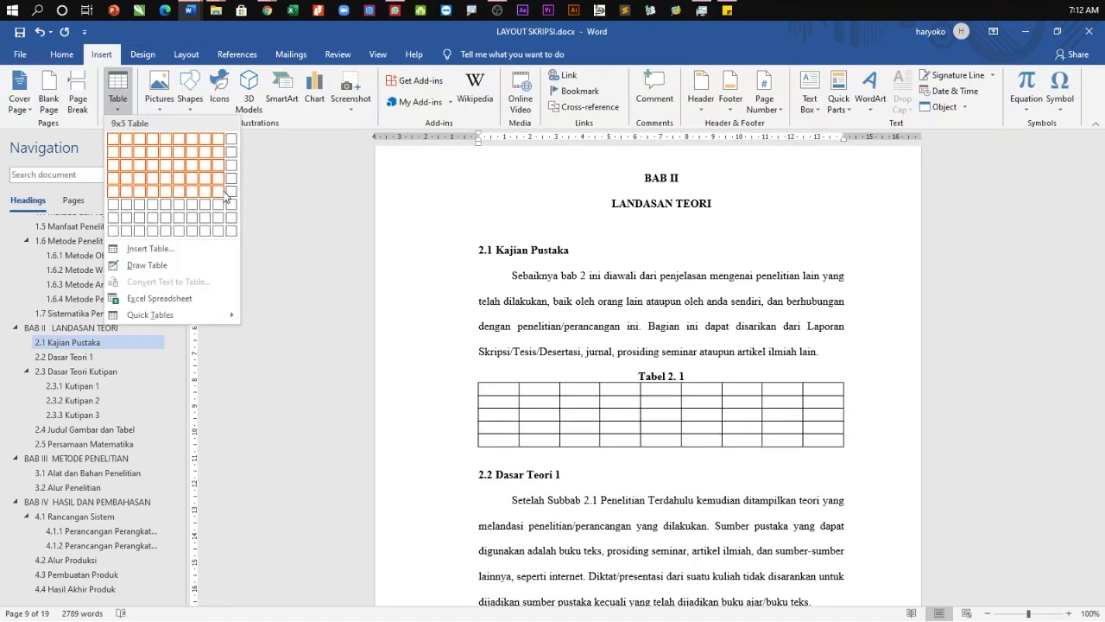
left_click(217, 218)
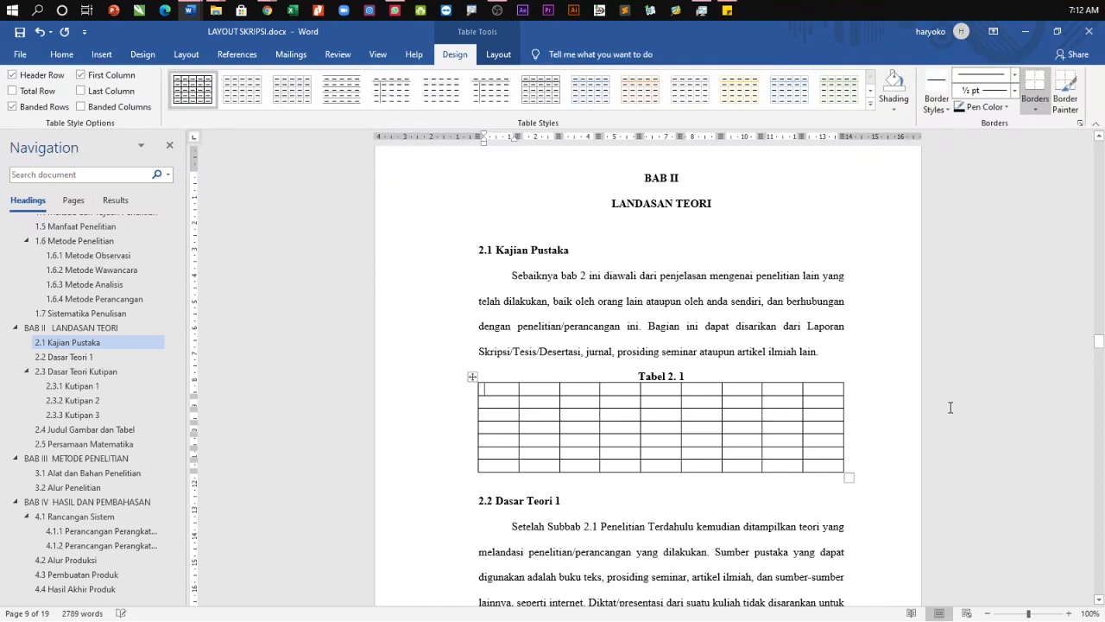
left_click(863, 453)
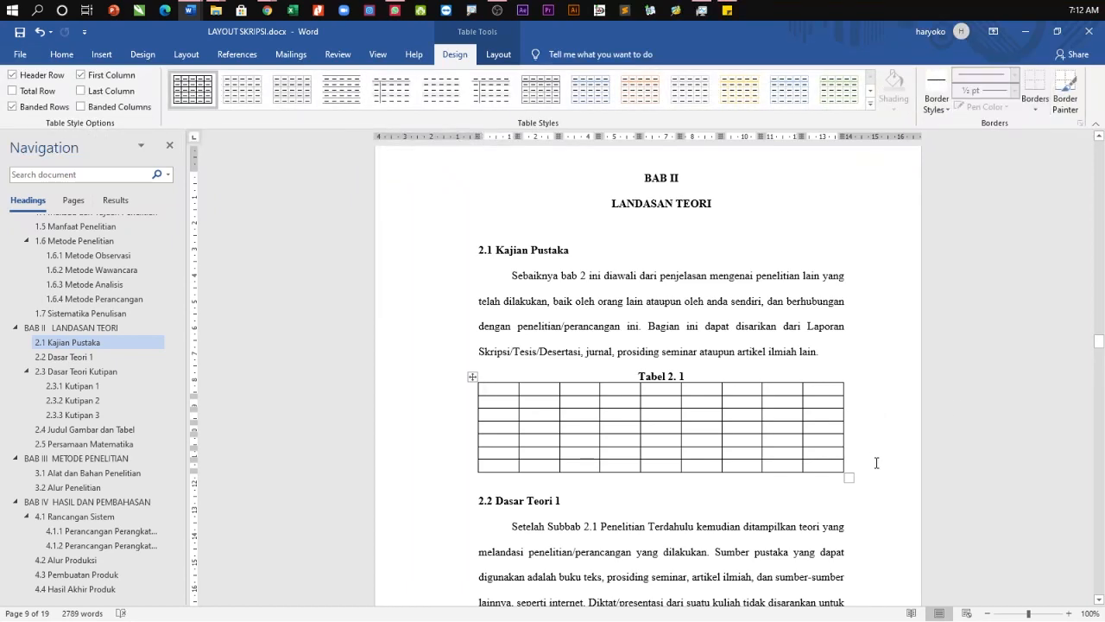
scroll(877, 462, "down", 10)
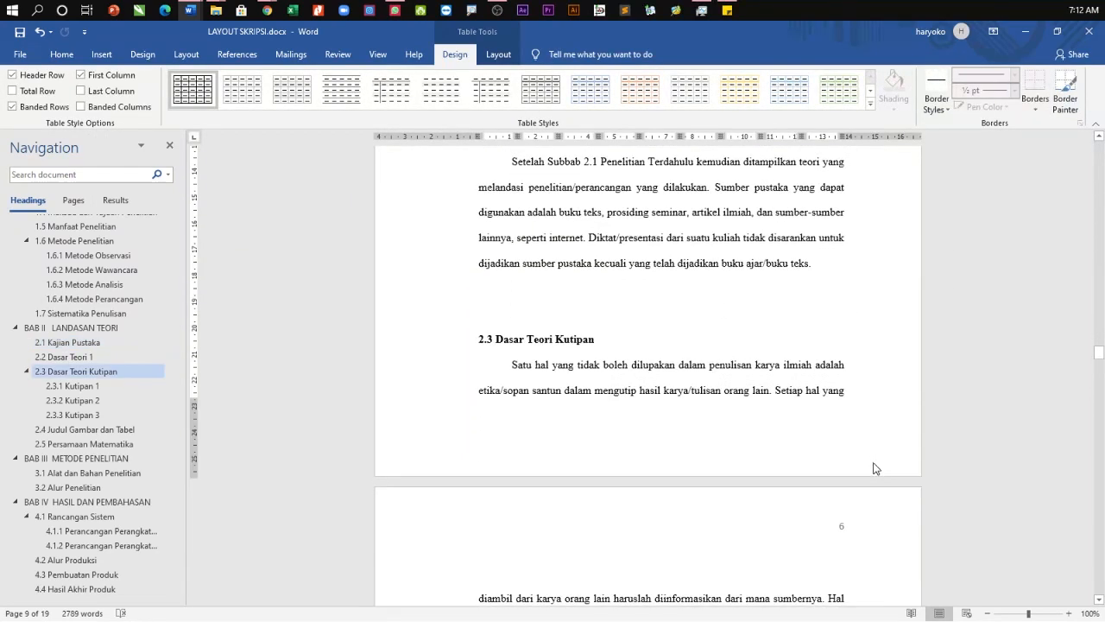
Step: Start a new line after the last paragraph of section 2.5 Persamaan Matematika and insert a caption there with the "Tabel 2." label
scroll(874, 461, "down", 4)
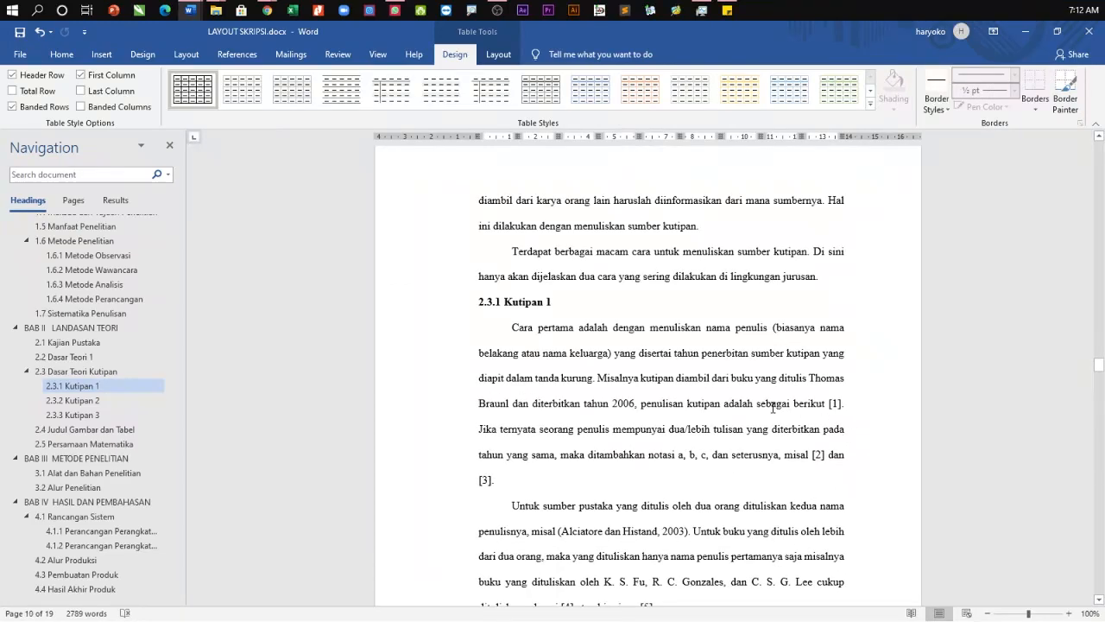
scroll(738, 414, "up", 10)
scroll(738, 415, "down", 10)
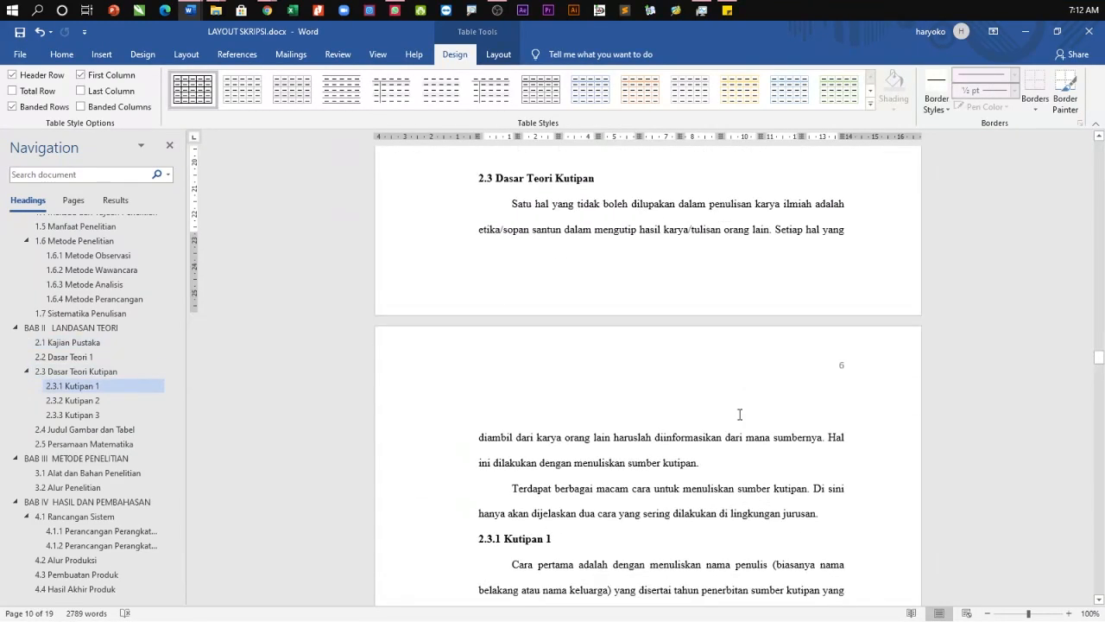
scroll(739, 414, "down", 8)
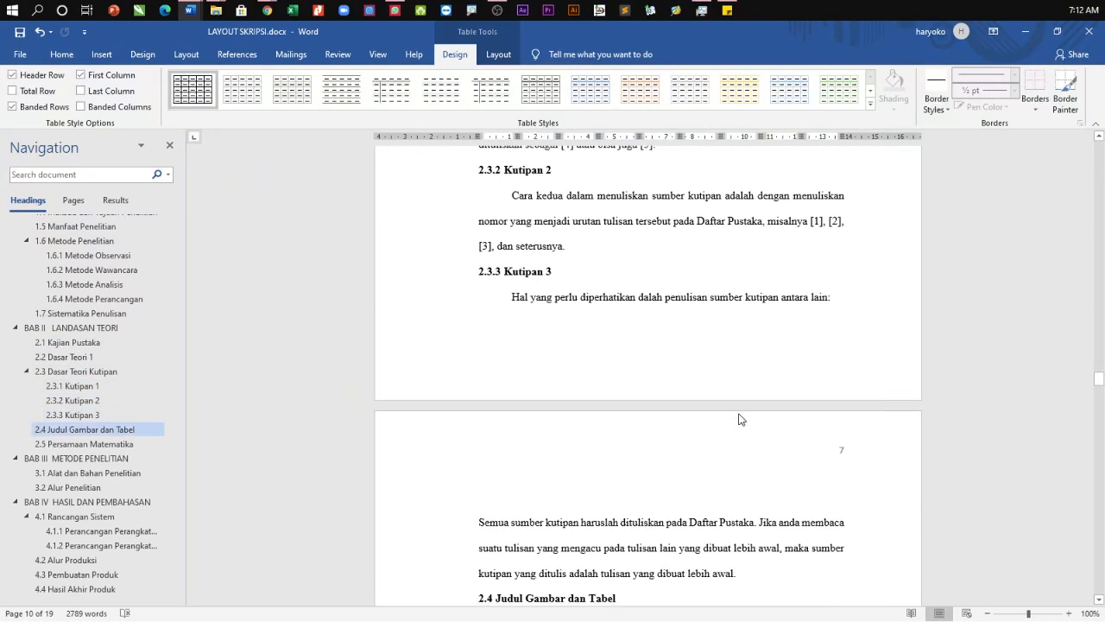
scroll(739, 414, "down", 15)
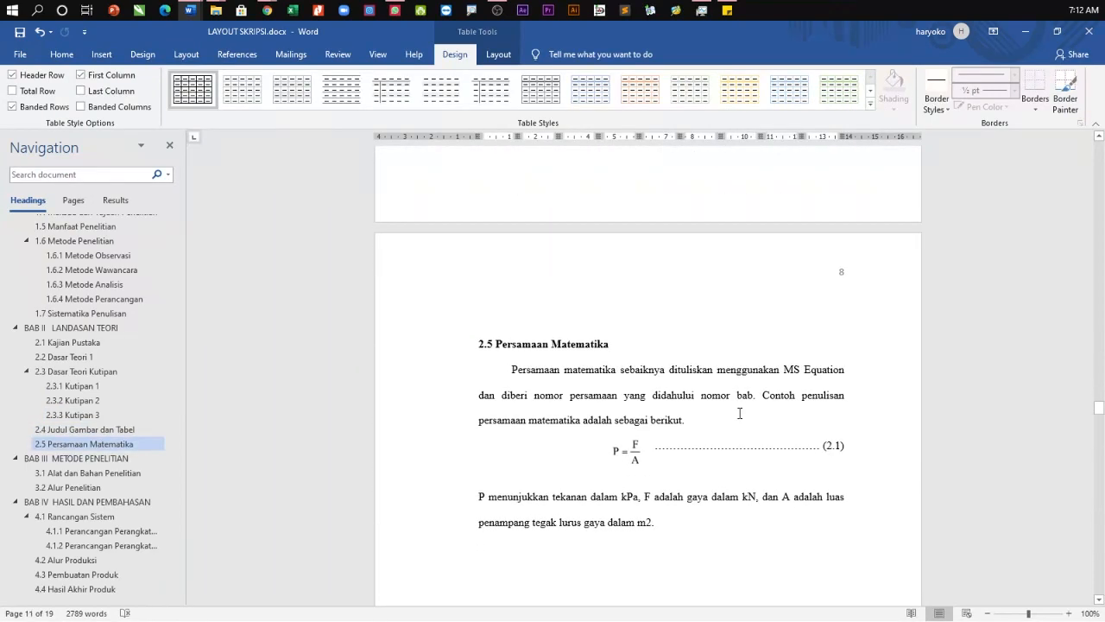
scroll(739, 413, "down", 3)
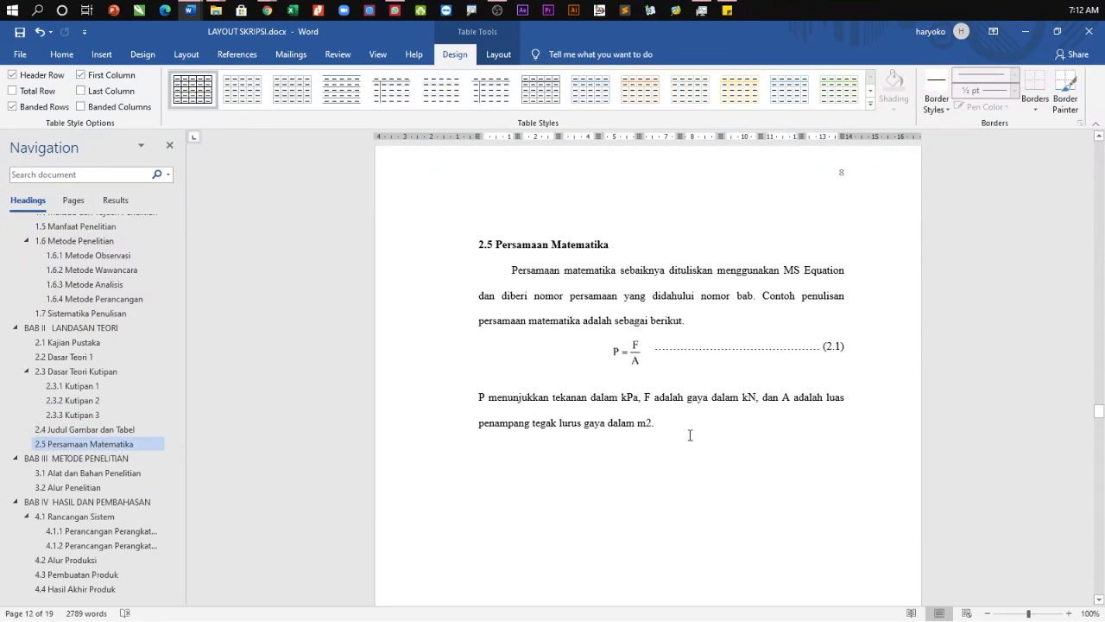
left_click(691, 427)
key("Return")
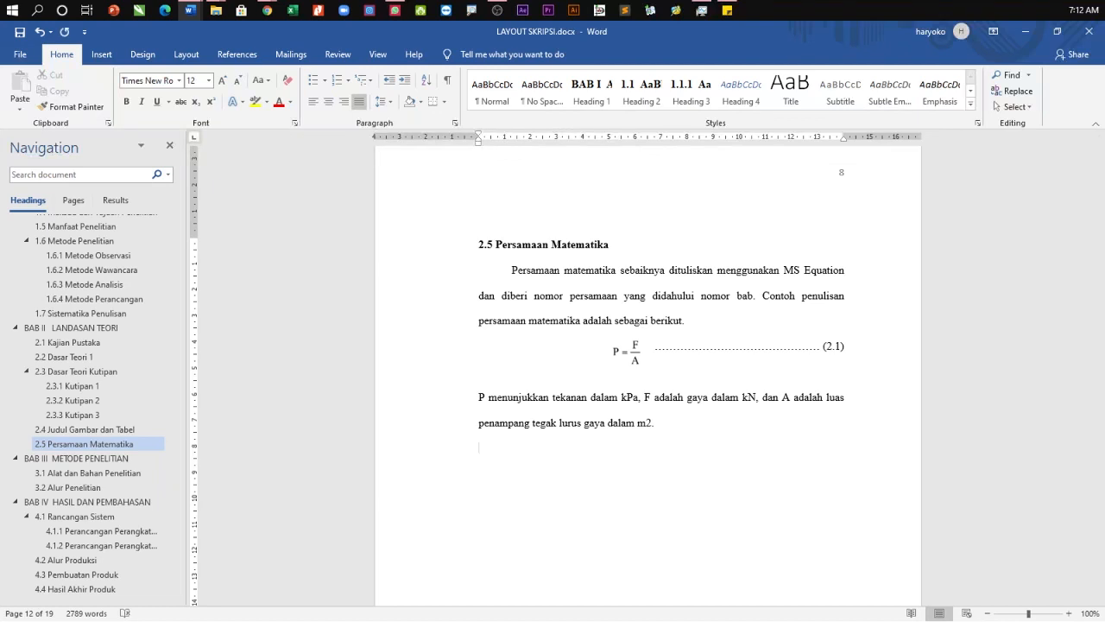
left_click(234, 55)
left_click(441, 97)
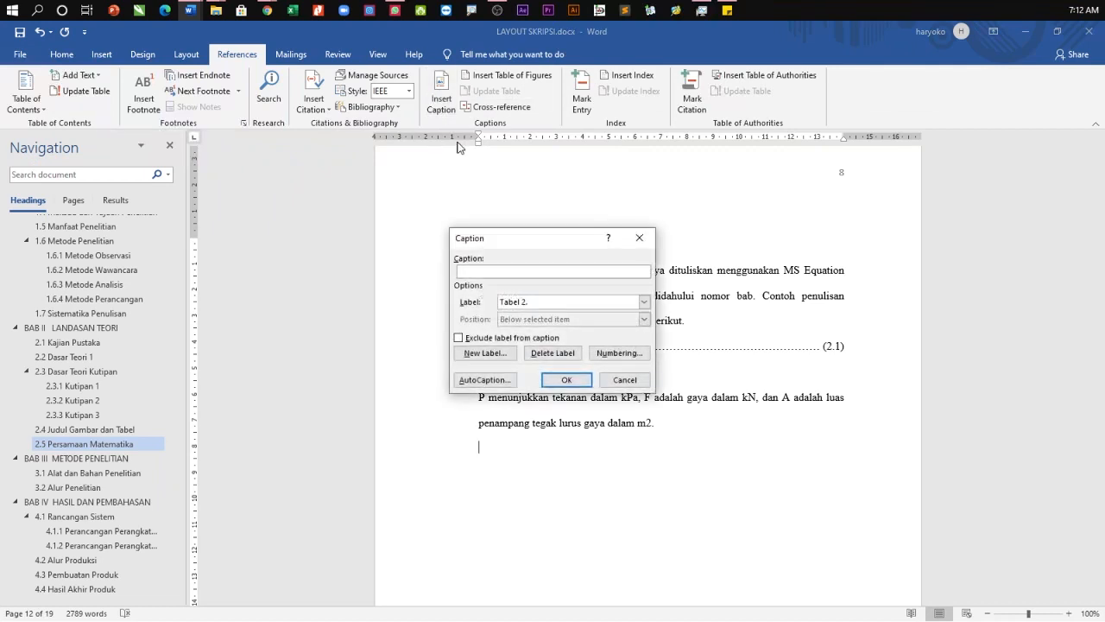
left_click(566, 381)
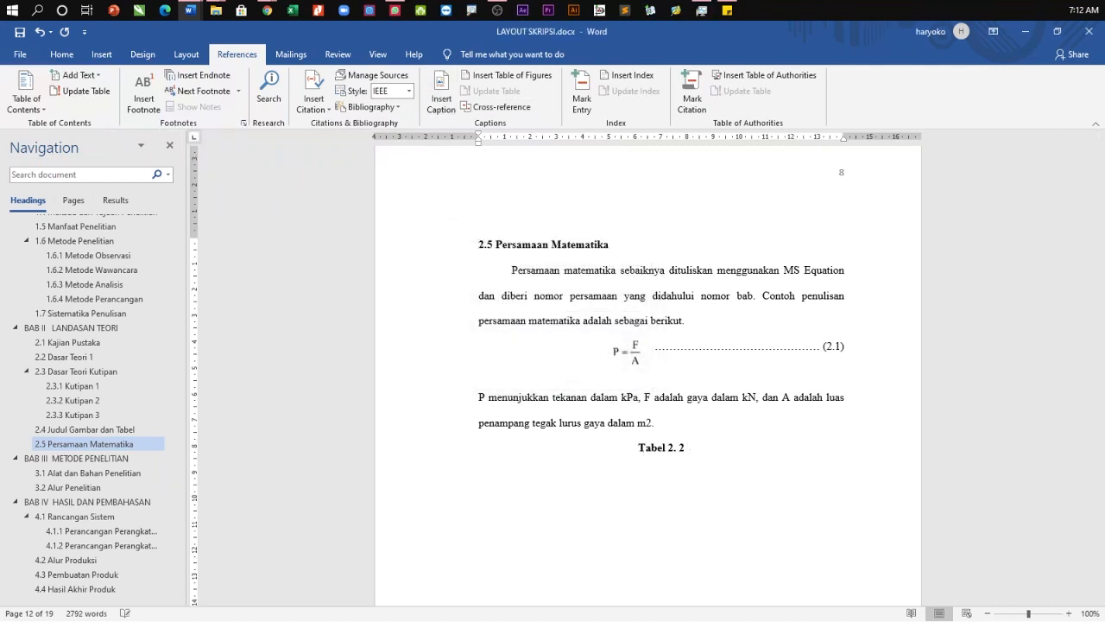
Step: Give the new caption under section 2.5 the title "Persamaan Matematika"
type("Persamaan")
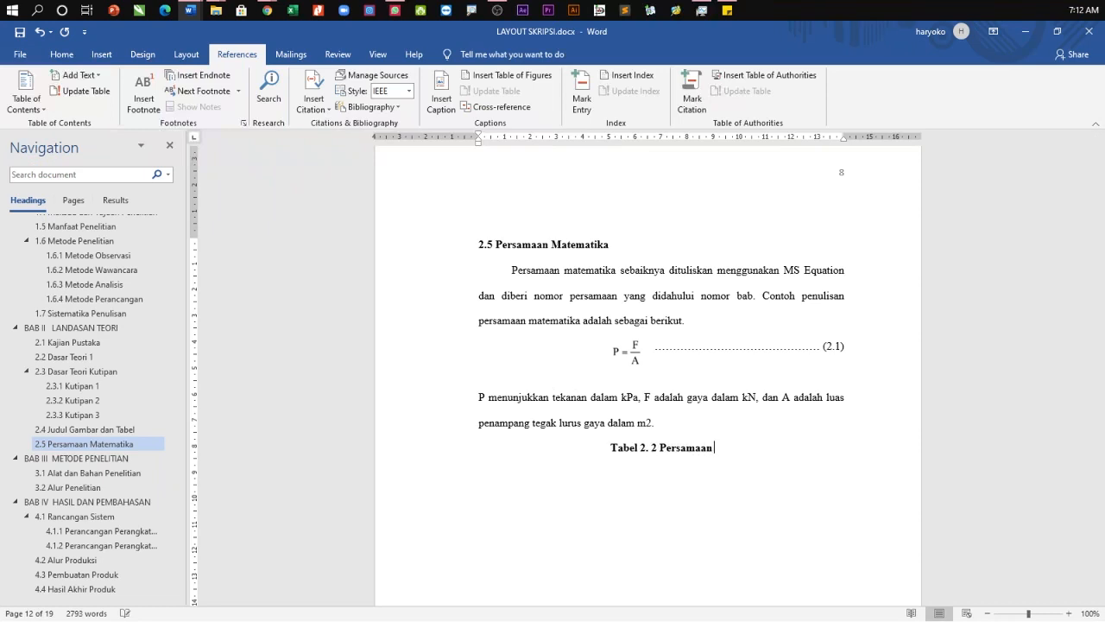
type(" Matemnatika")
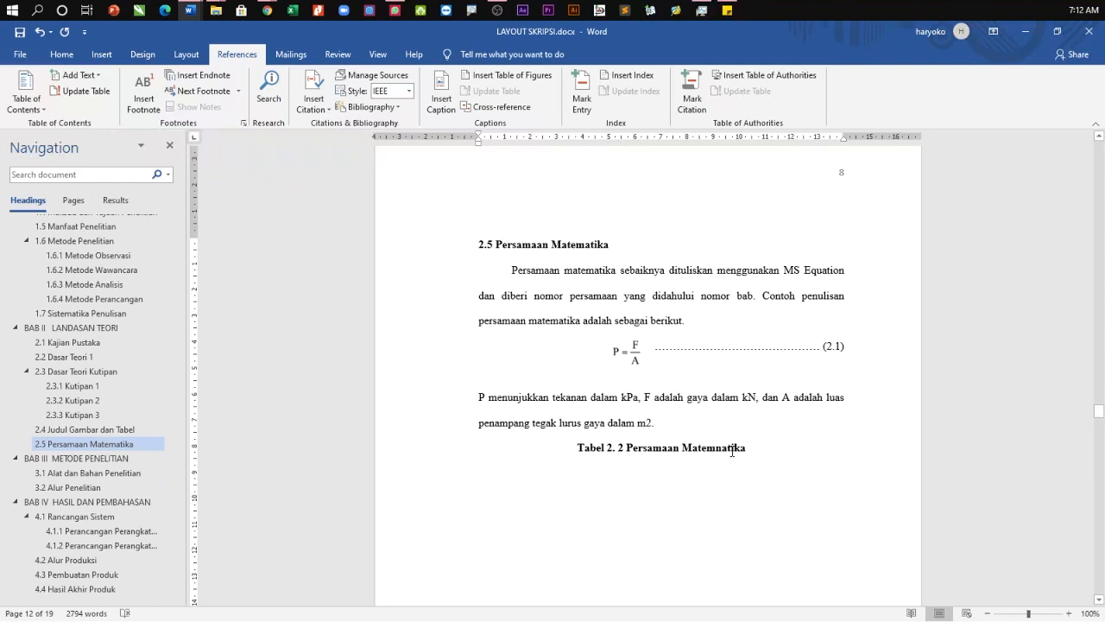
key("BackSpace")
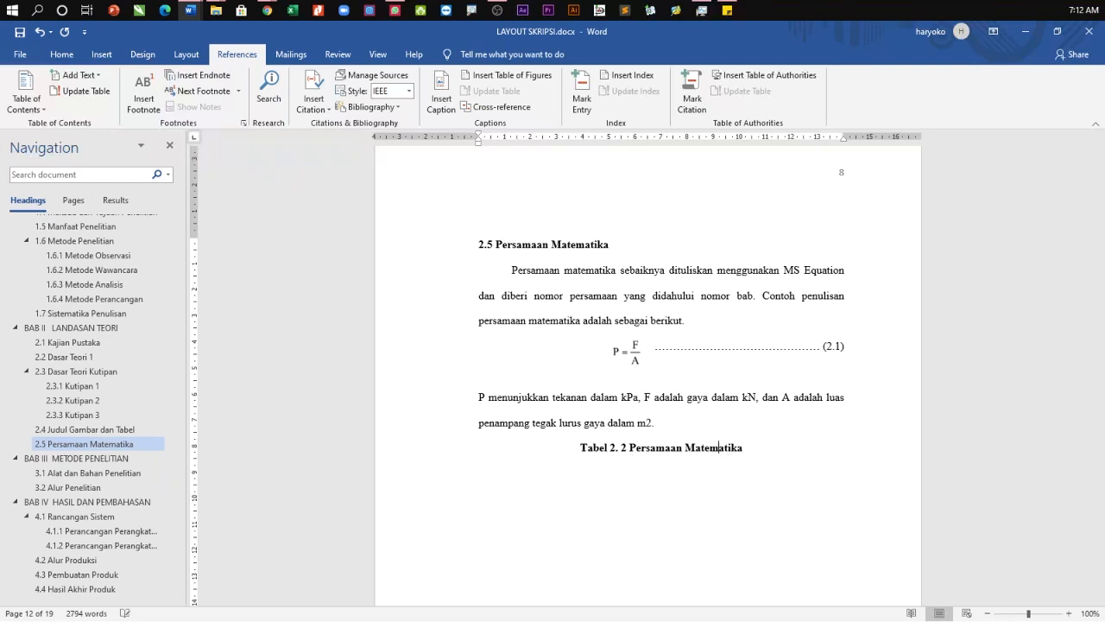
Step: Add a line below the "Persamaan Matematika" caption and insert a table with 8 columns and 6 rows there
key("Return")
left_click(102, 55)
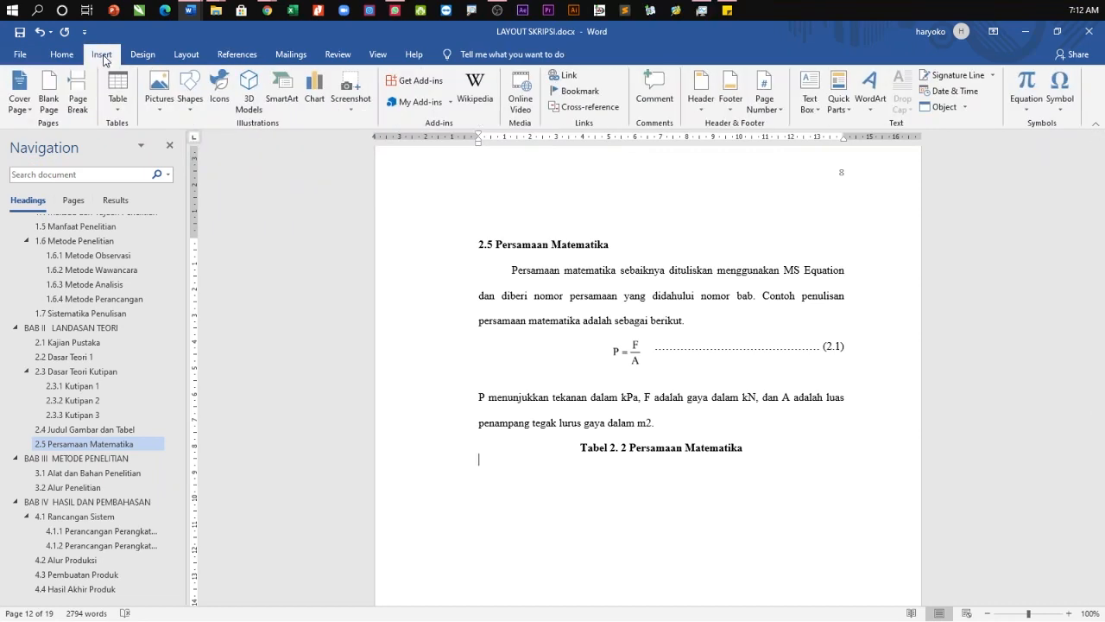
left_click(117, 93)
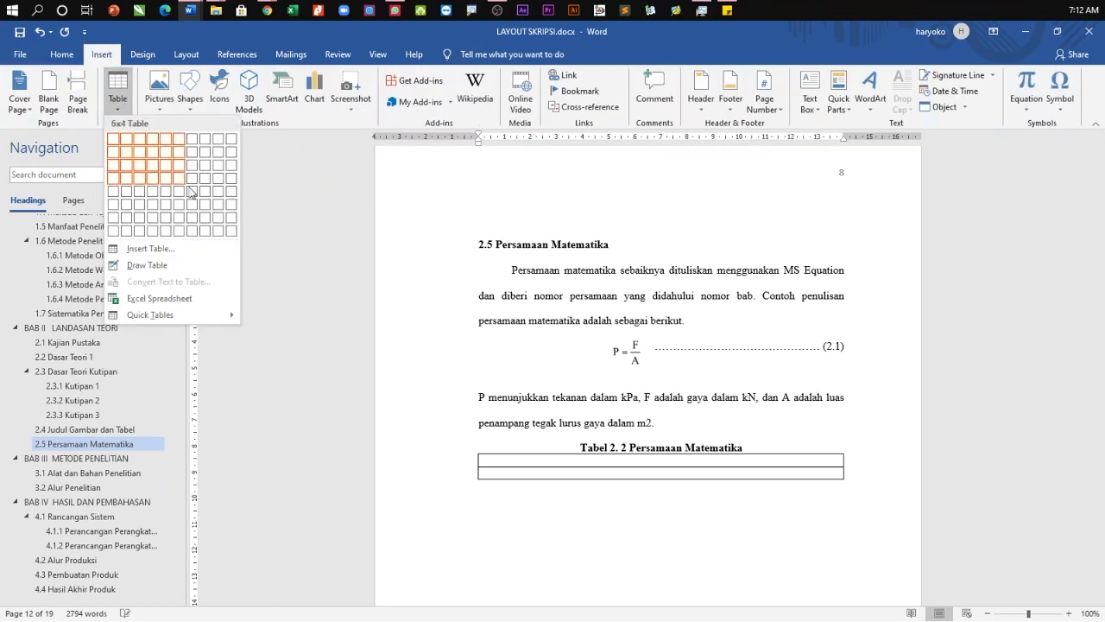
left_click(205, 204)
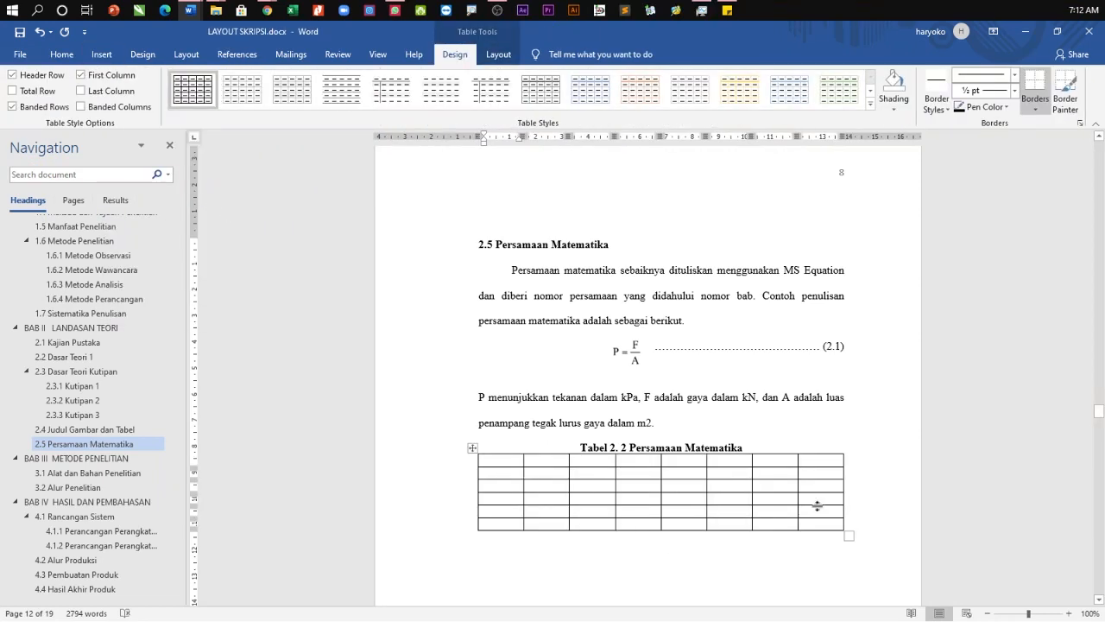
Step: Go to section 3.1 Alat dan Bahan Penelitian and add an empty line after its paragraph ending in "experiment research."
scroll(751, 321, "up", 15)
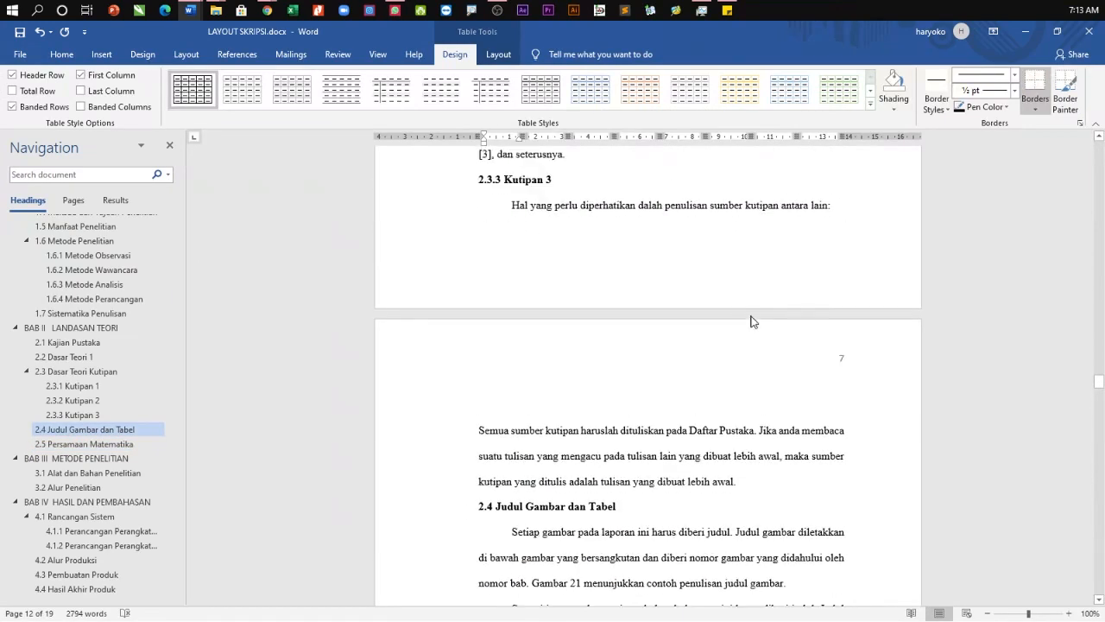
scroll(751, 320, "up", 1)
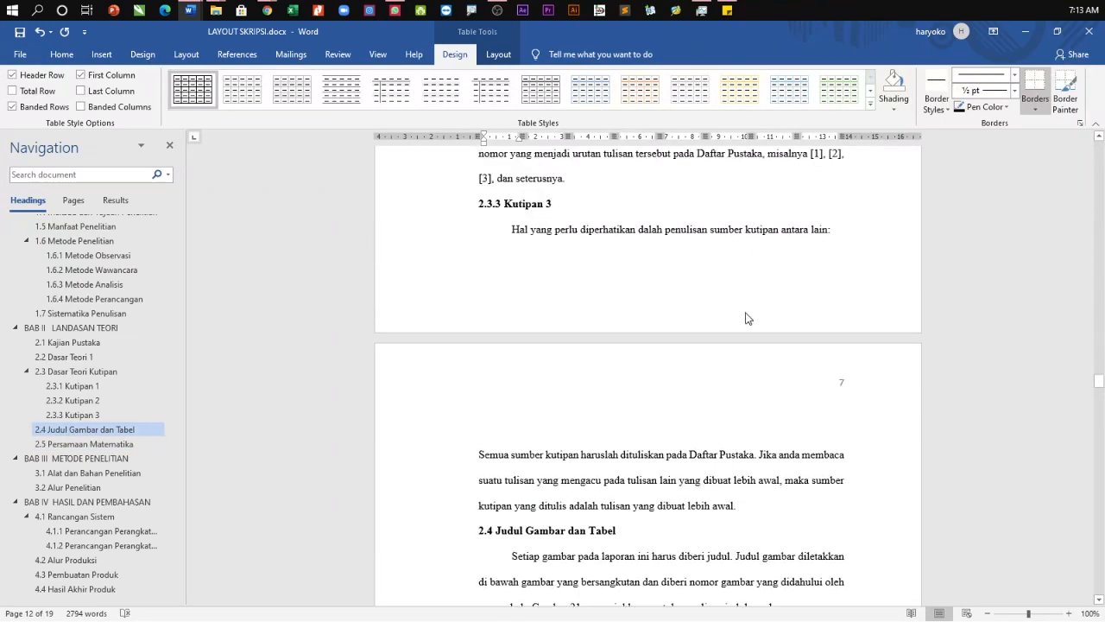
scroll(690, 407, "up", 6)
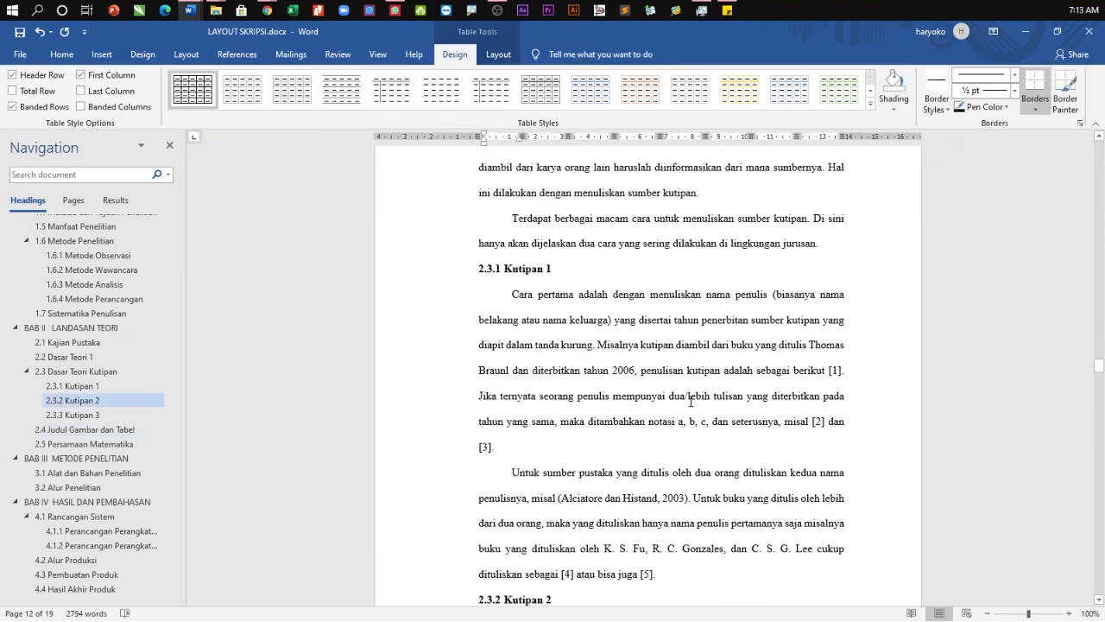
scroll(688, 402, "down", 10)
scroll(616, 431, "down", 3)
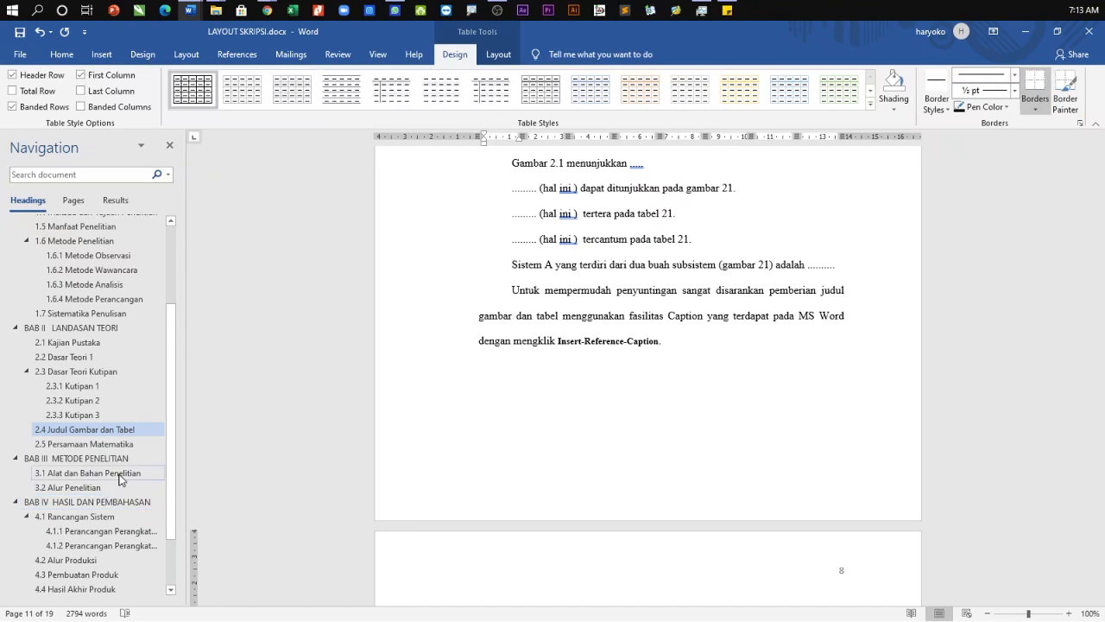
left_click(118, 476)
left_click(629, 214)
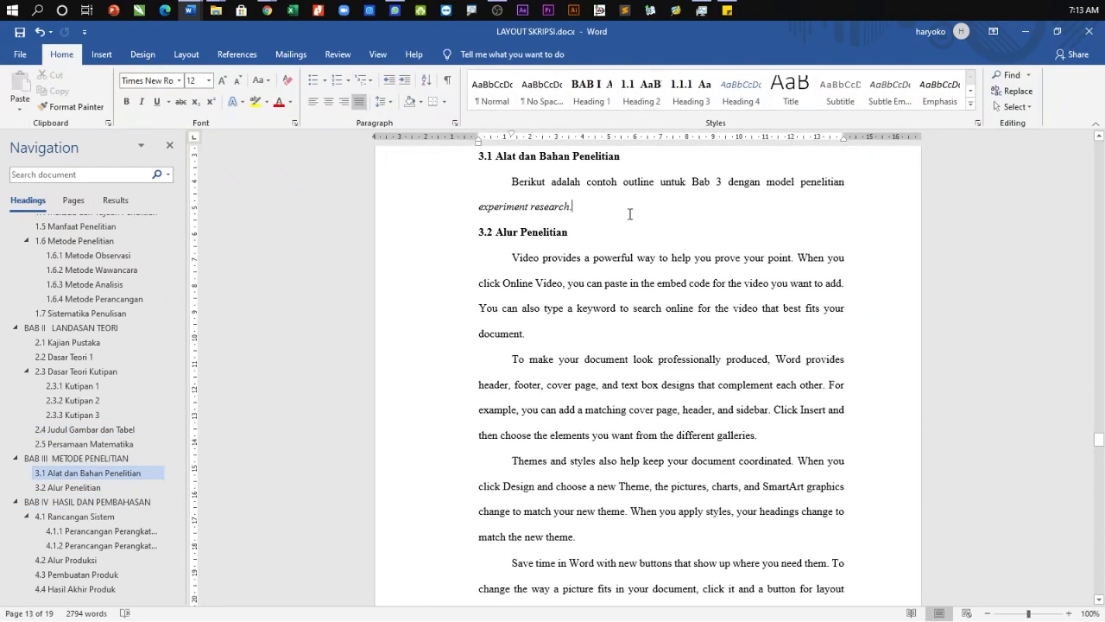
key("Return")
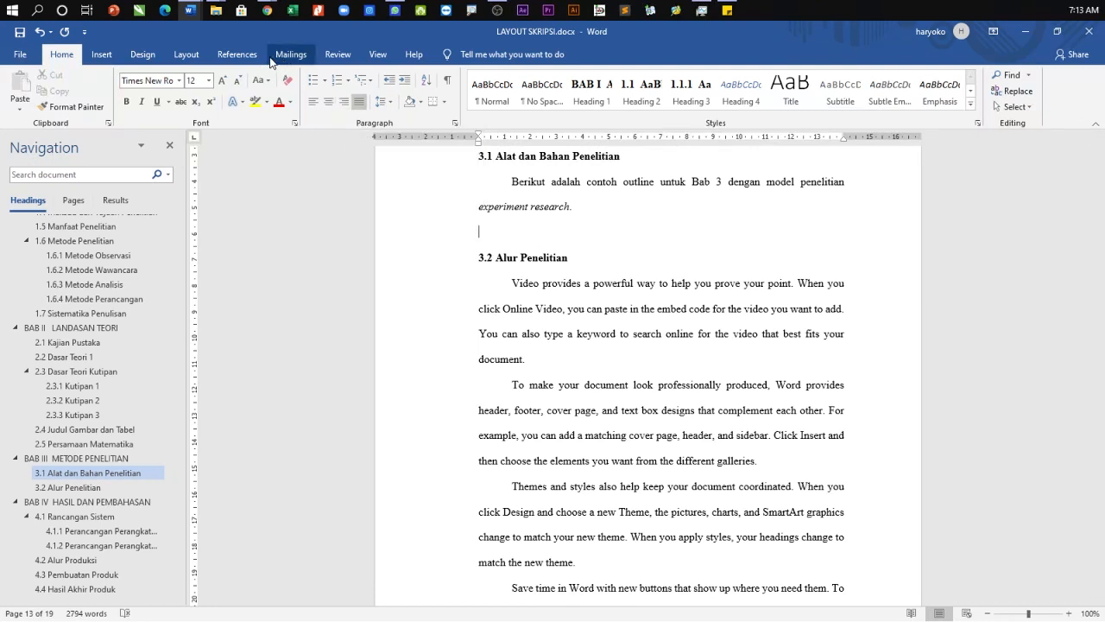
Step: Create a new caption label "Tabel 3." and insert a caption with it on the empty line in section 3.1
left_click(237, 55)
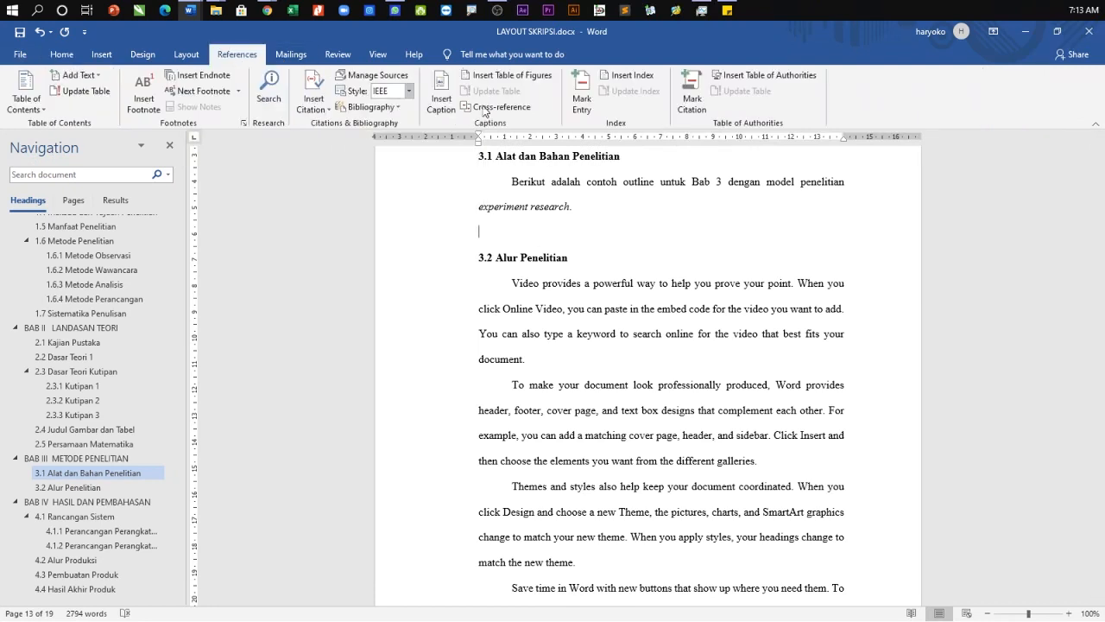
left_click(441, 95)
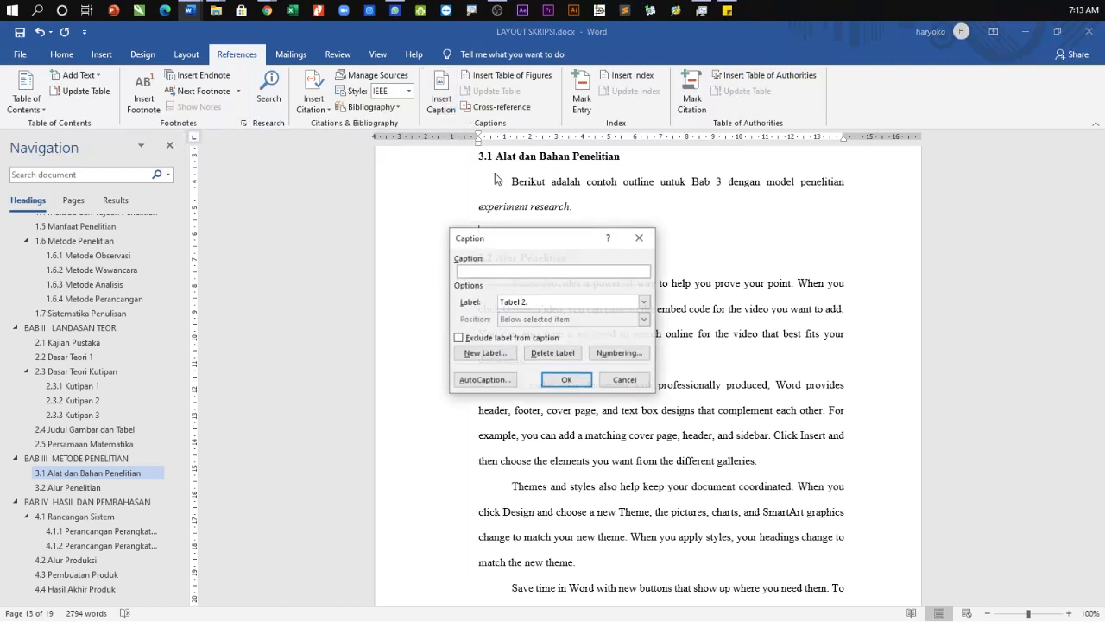
left_click(497, 356)
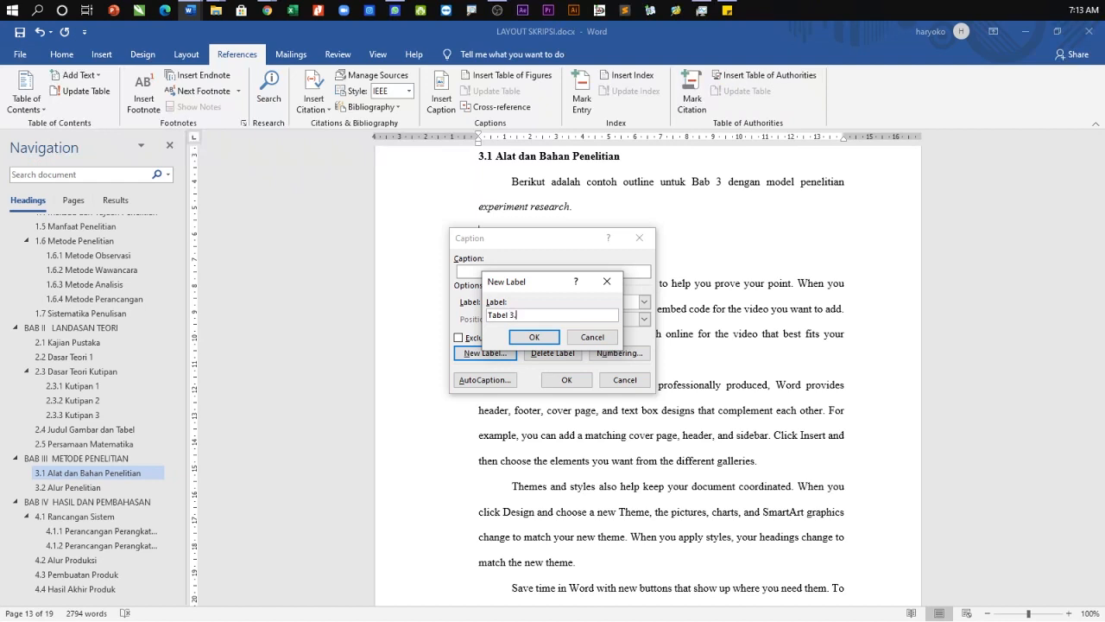
left_click(536, 338)
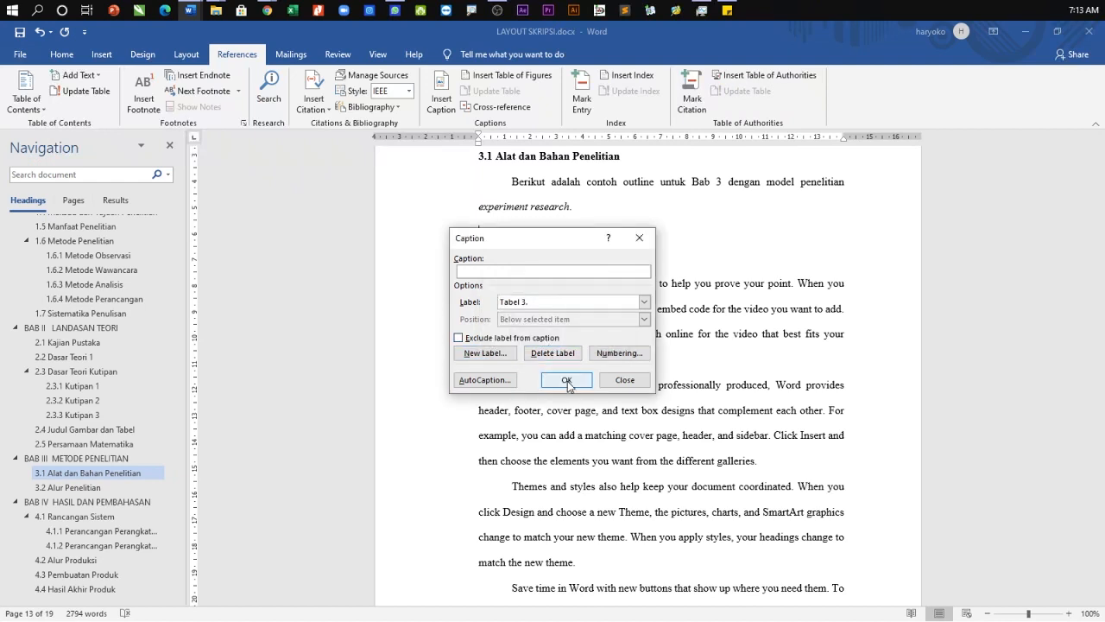
left_click(566, 381)
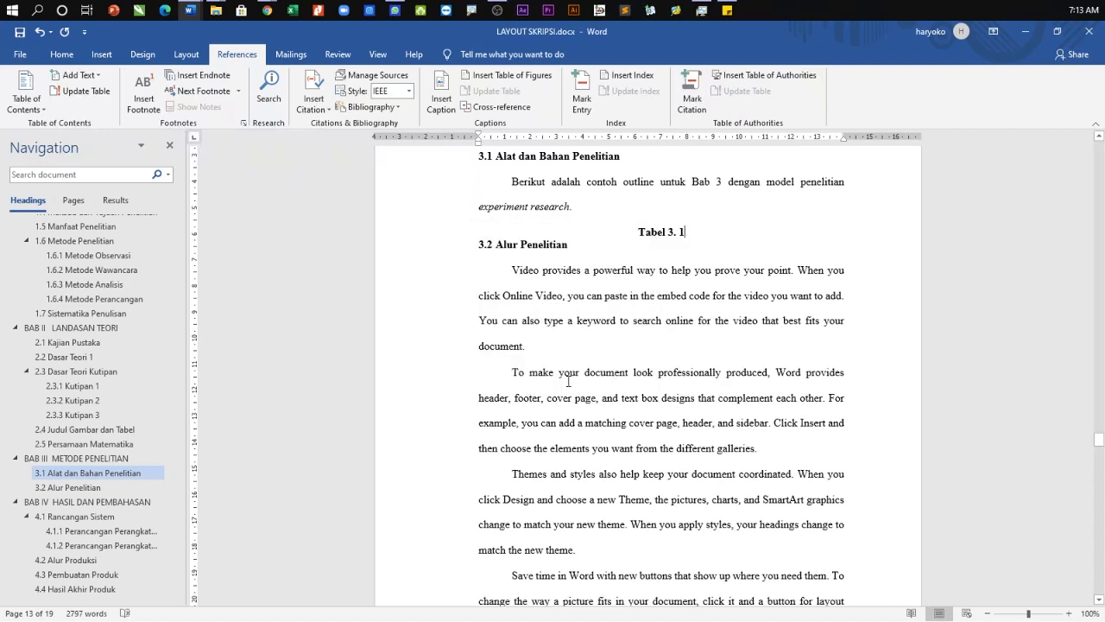
Step: Add a line below the "Tabel 3. 1" caption and give the caption the title "Alat dan Bahan Penelitian"
key("Return")
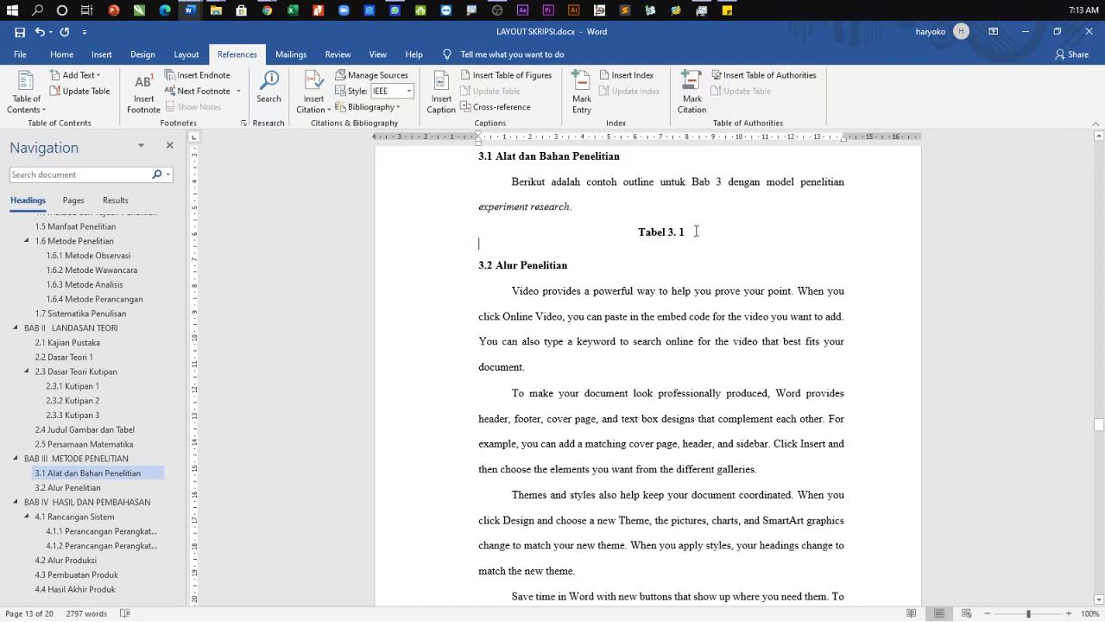
type("Al")
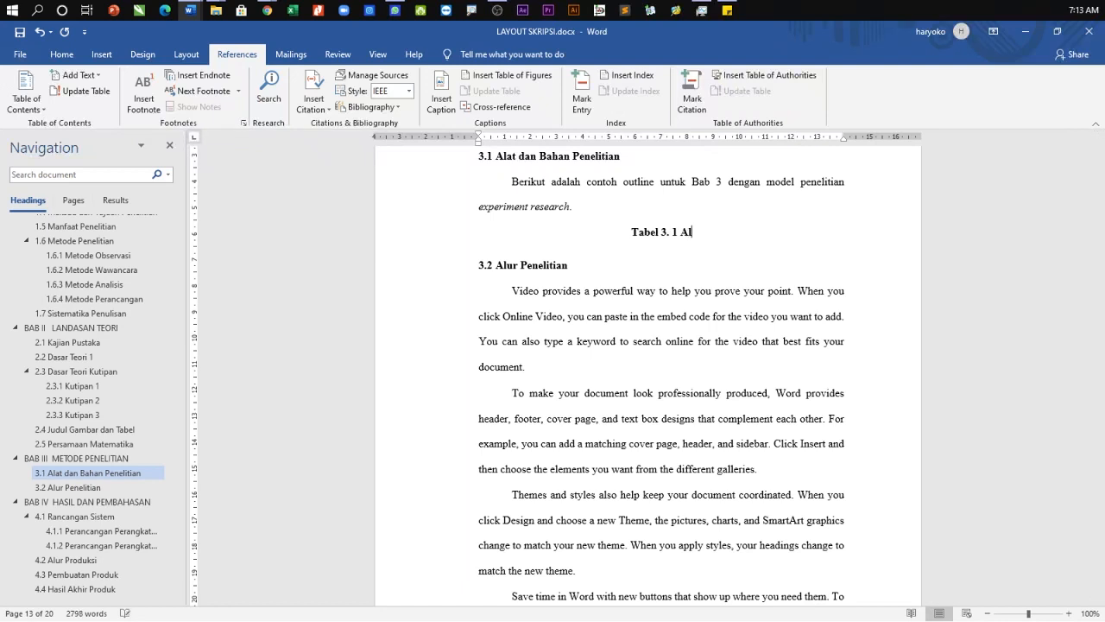
type("at dan Bahan")
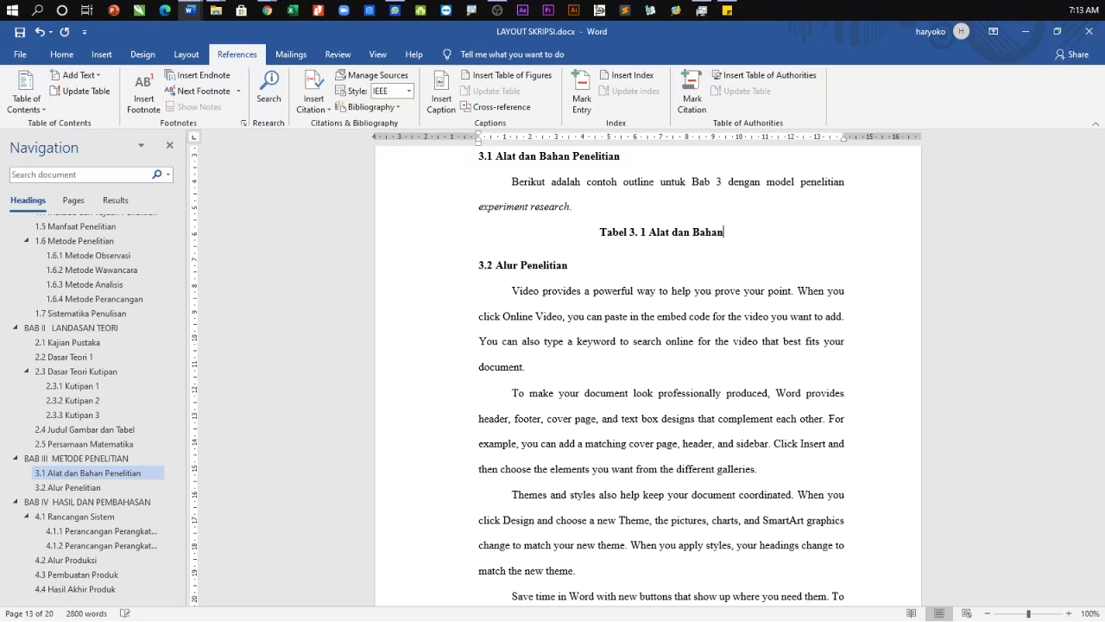
type(" Penelitian")
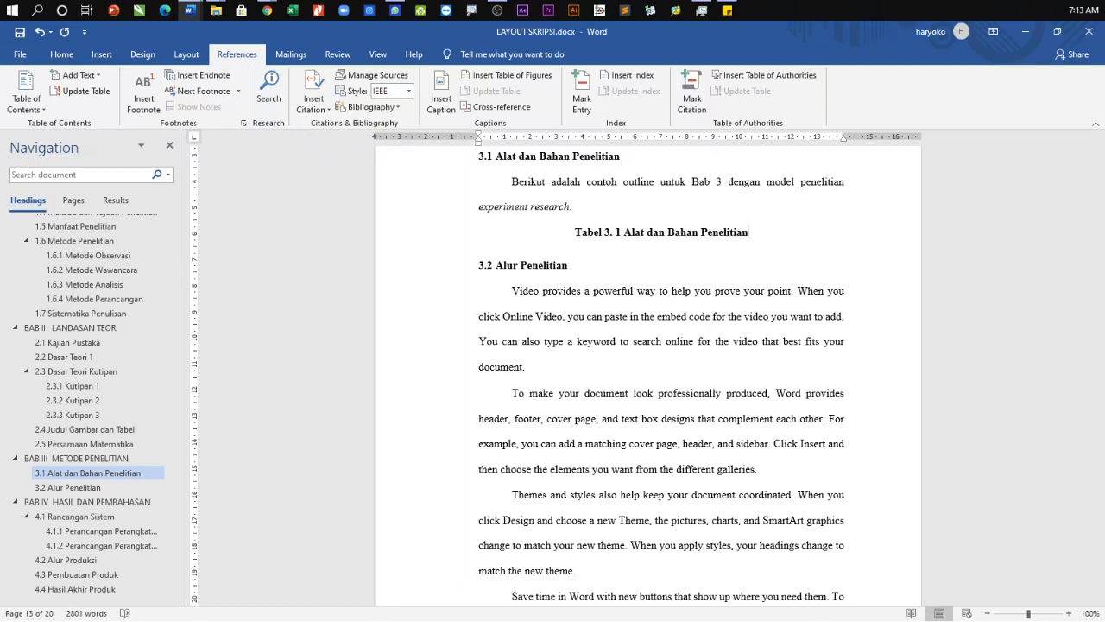
Step: Insert a table with 9 columns and 5 rows on a new line below the "Alat dan Bahan Penelitian" caption
key("Return")
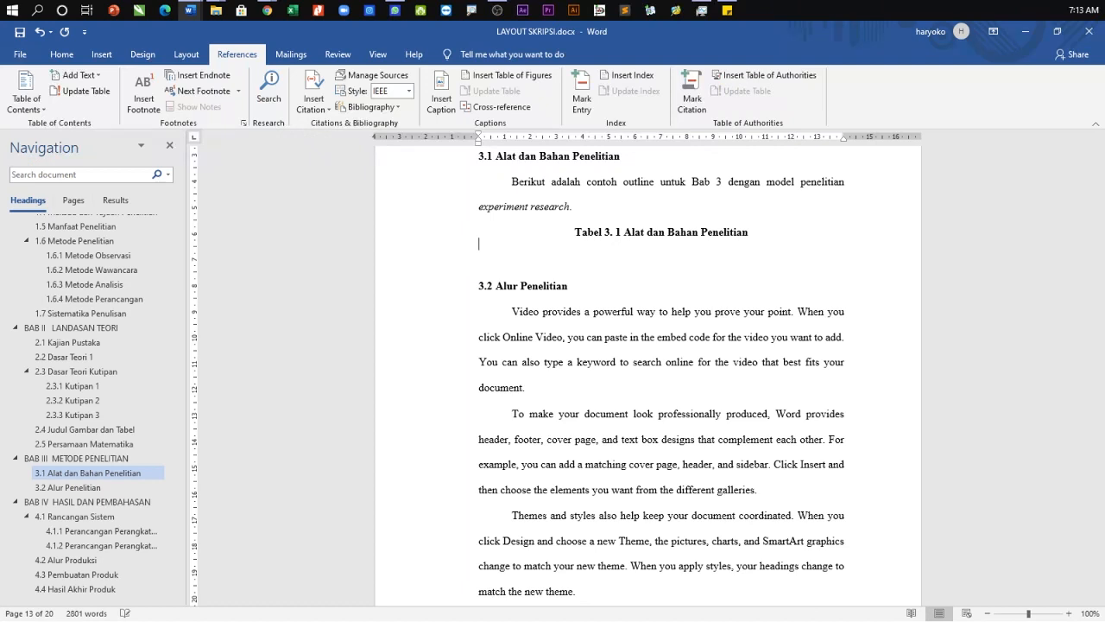
left_click(101, 53)
left_click(118, 90)
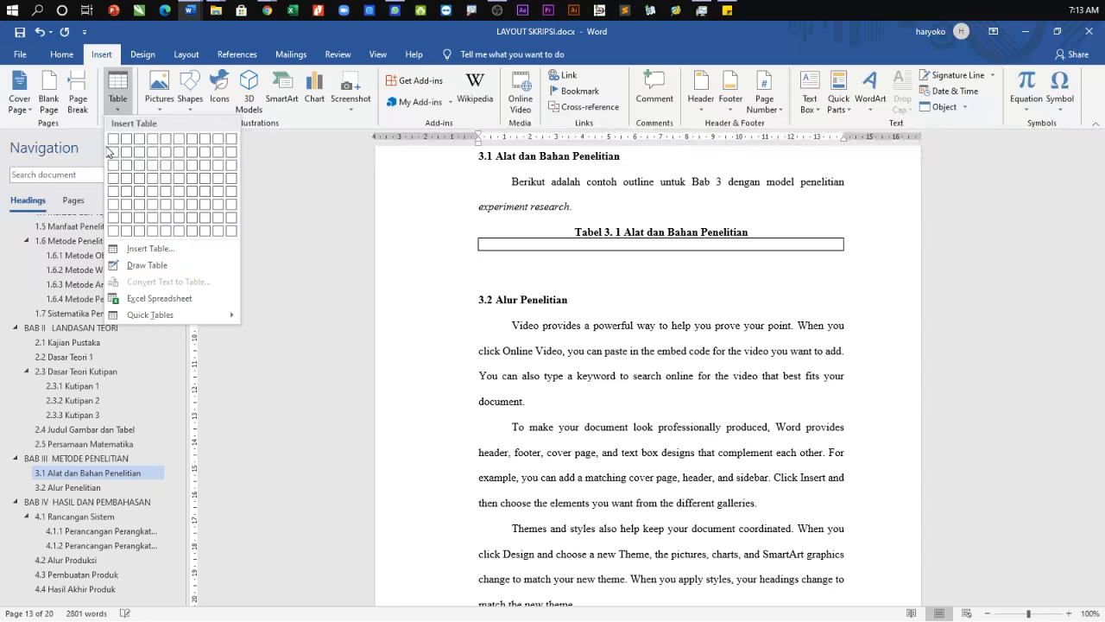
left_click(218, 191)
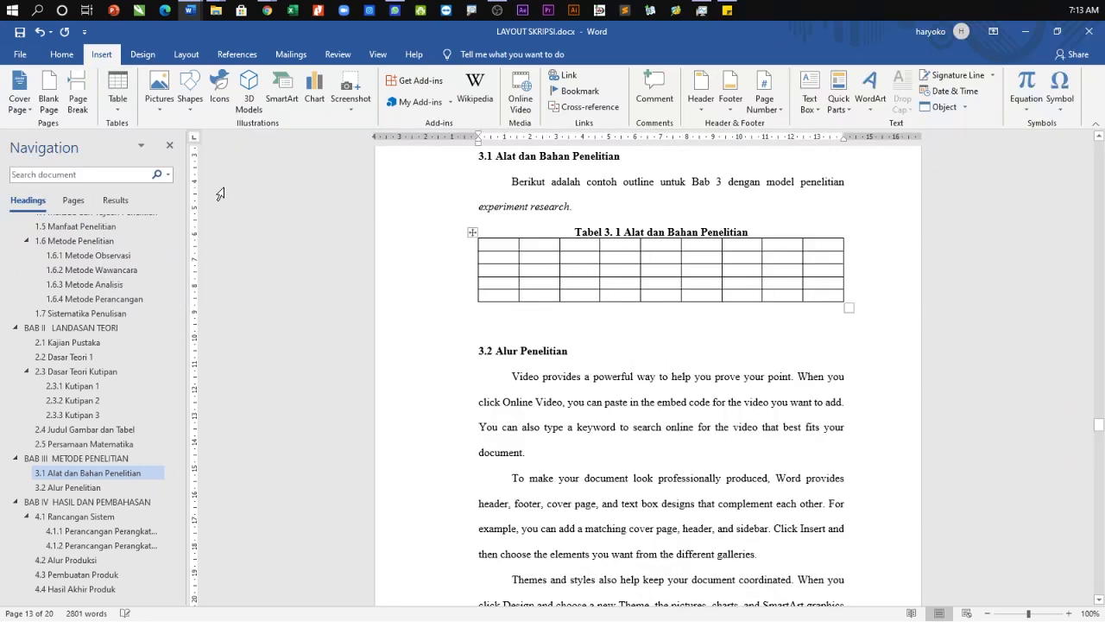
left_click(895, 309)
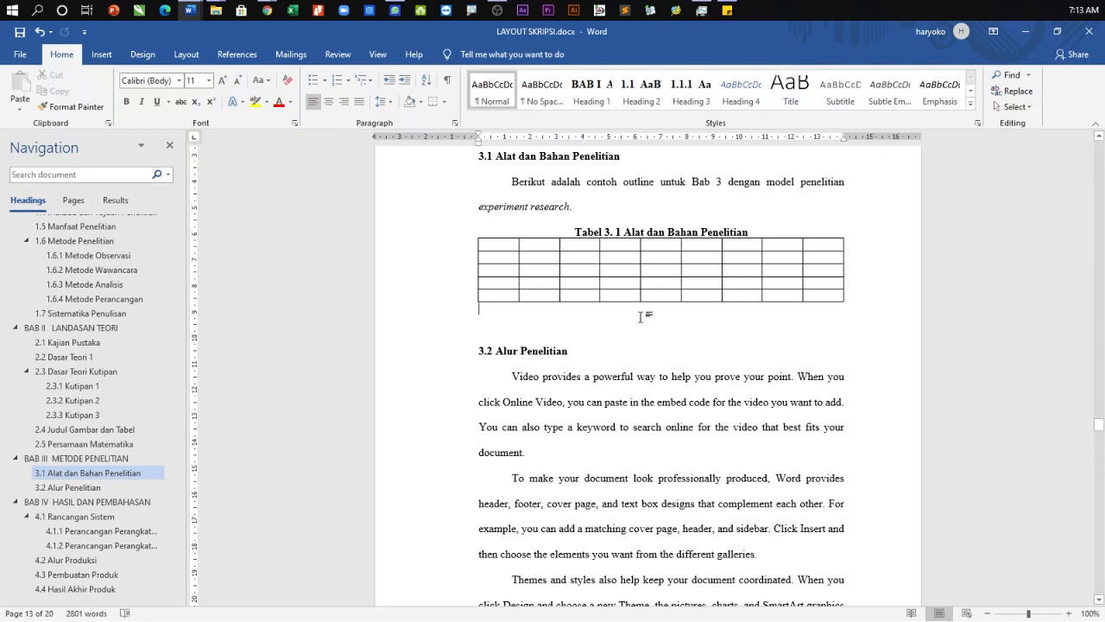
scroll(640, 317, "down", 10)
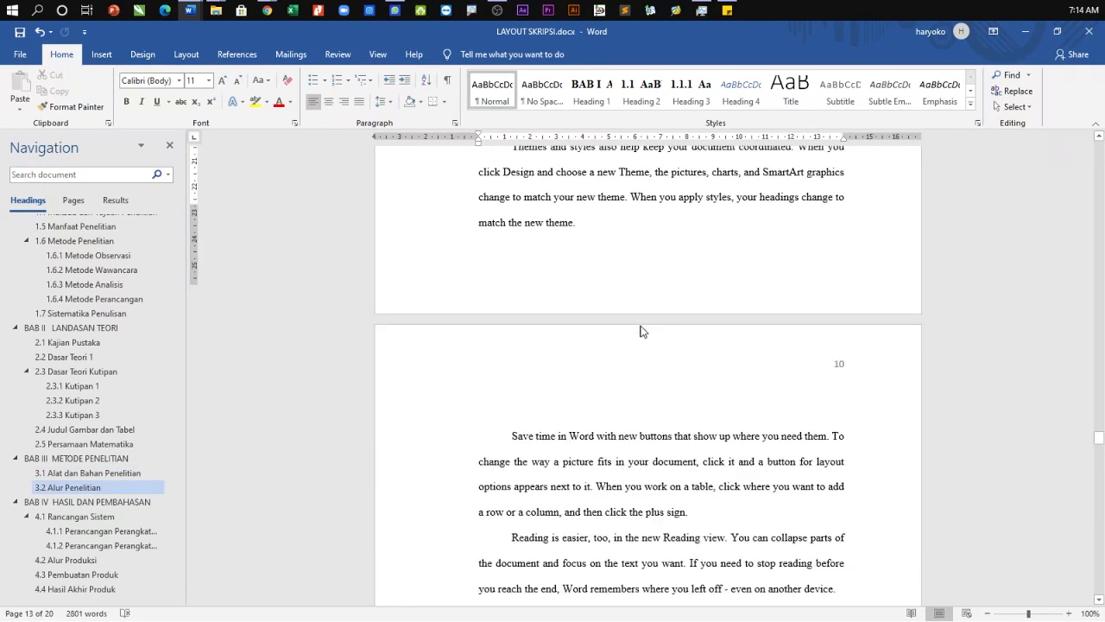
scroll(640, 330, "down", 1)
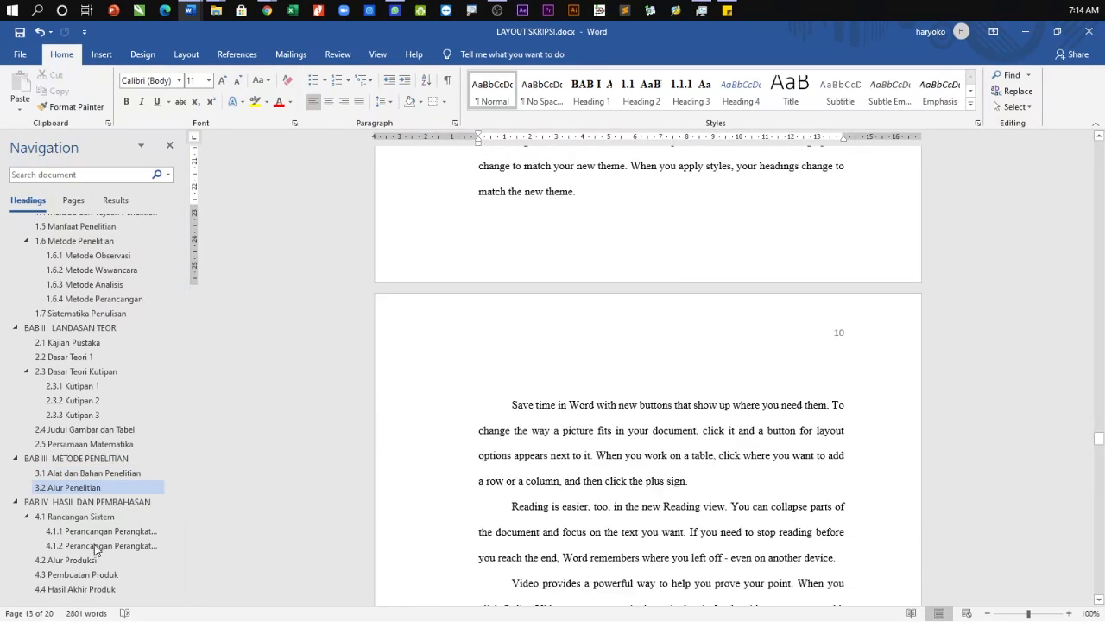
Step: Add an empty line in section 3.2 Alur Penelitian after the page 10 paragraph ending in "click the plus sign."
scroll(552, 429, "down", 10)
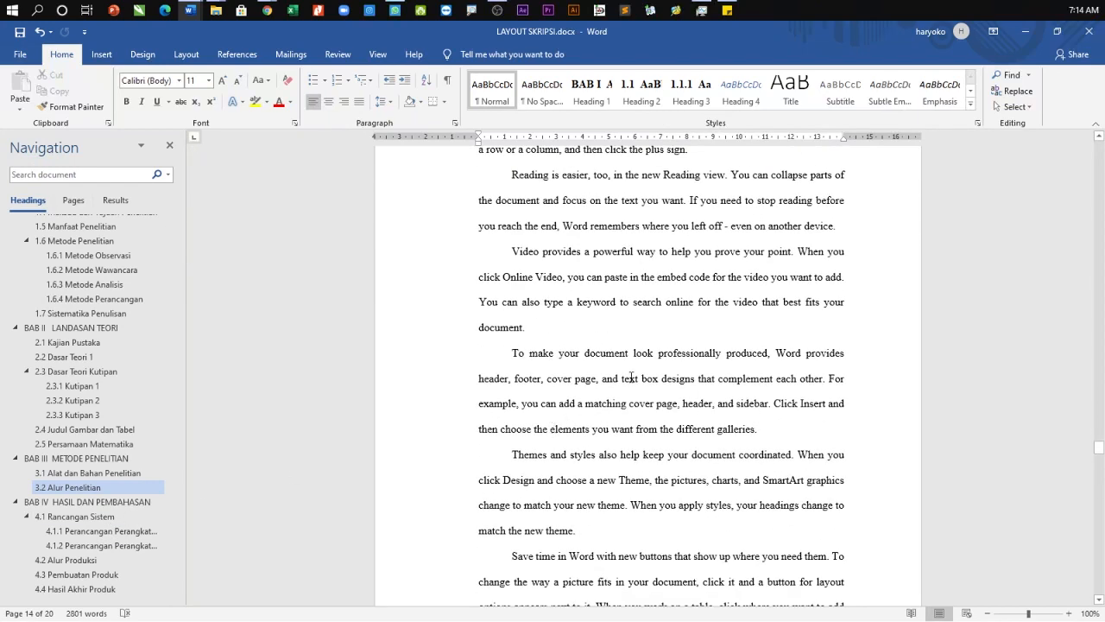
scroll(630, 377, "up", 4)
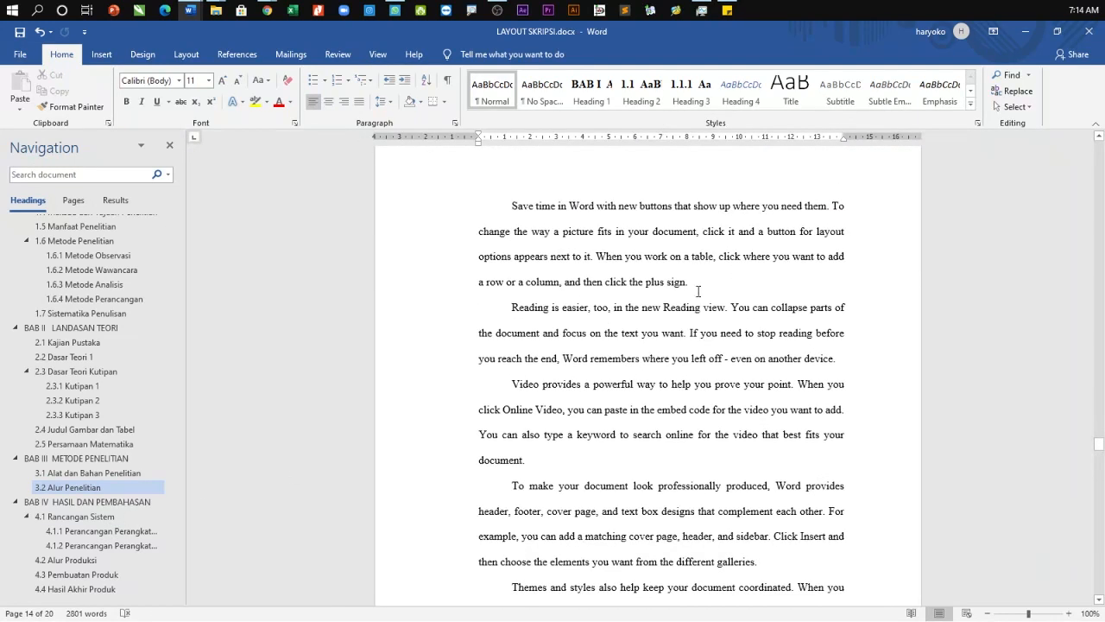
left_click(708, 279)
key("Return")
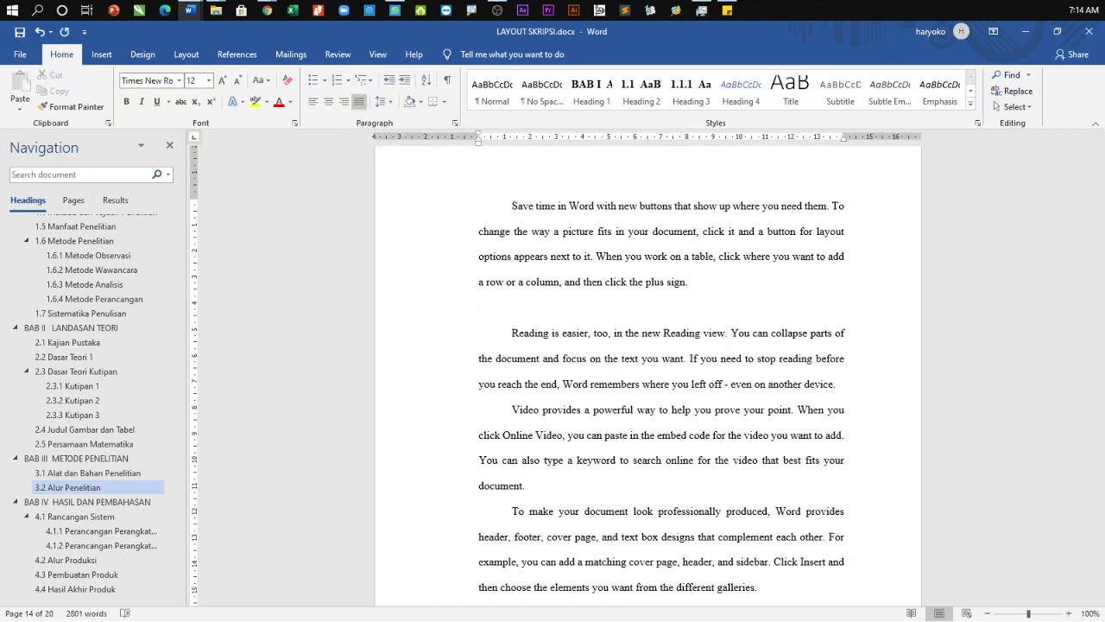
Step: Insert a caption with the label "Tabel 3." on the empty line and title it "Alur Penelitian"
left_click(236, 54)
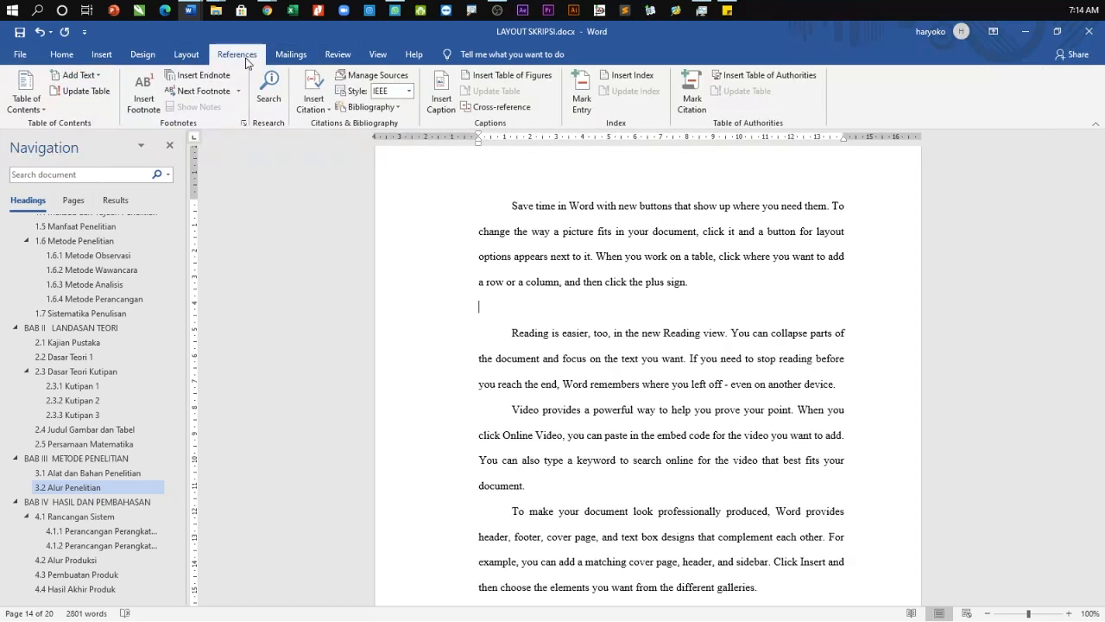
left_click(453, 97)
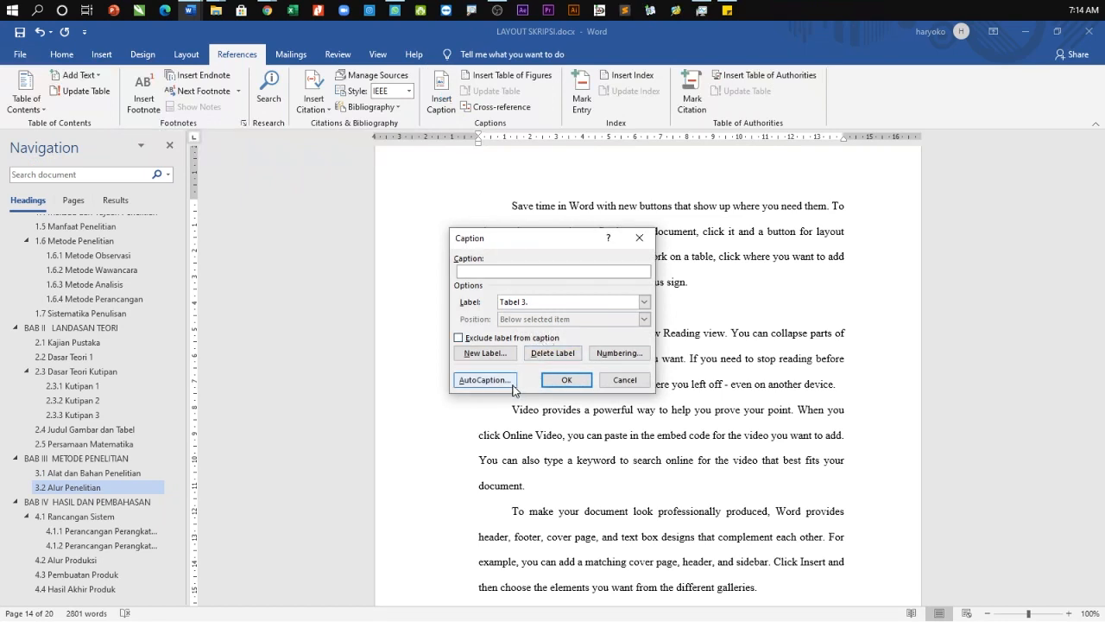
left_click(575, 380)
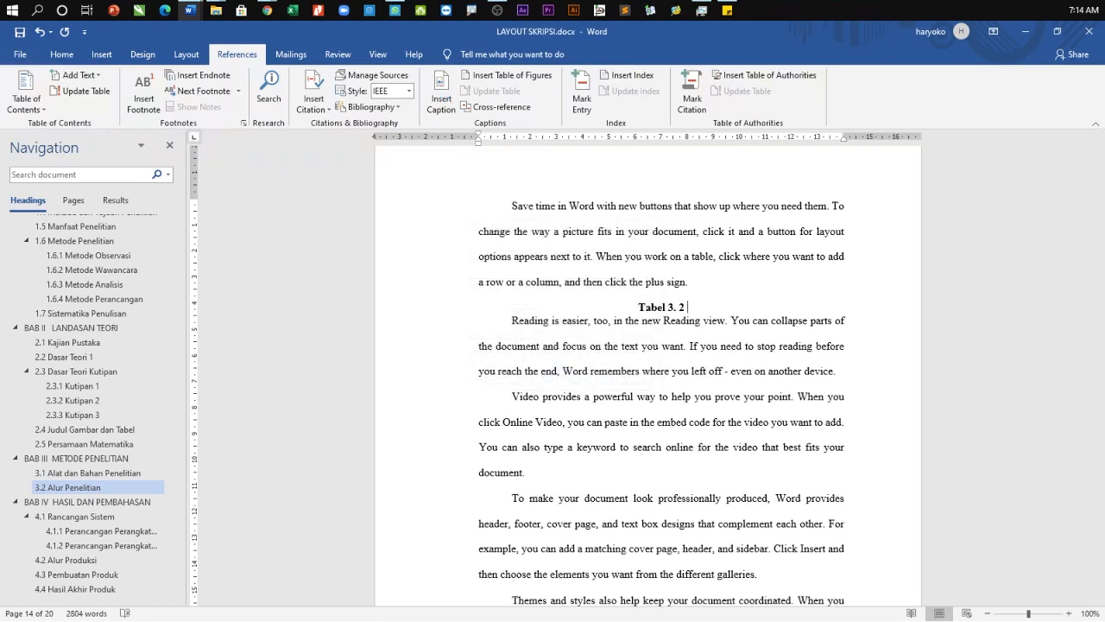
type("Alur Penelitian")
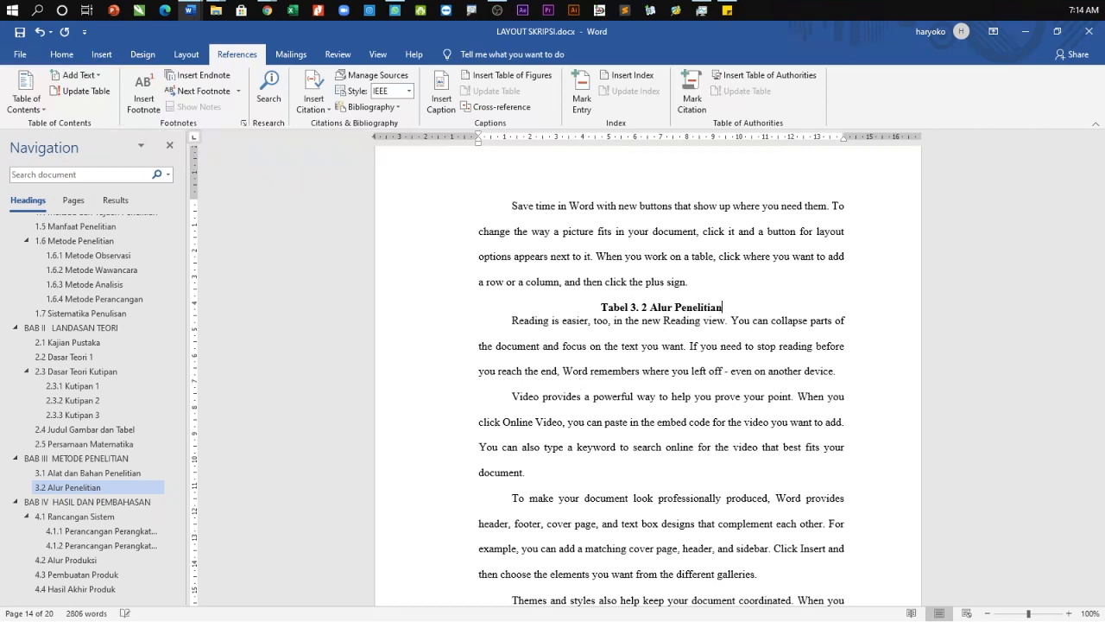
Step: Insert a table with 9 columns and 6 rows on a new line below the "Alur Penelitian" caption
key("Return")
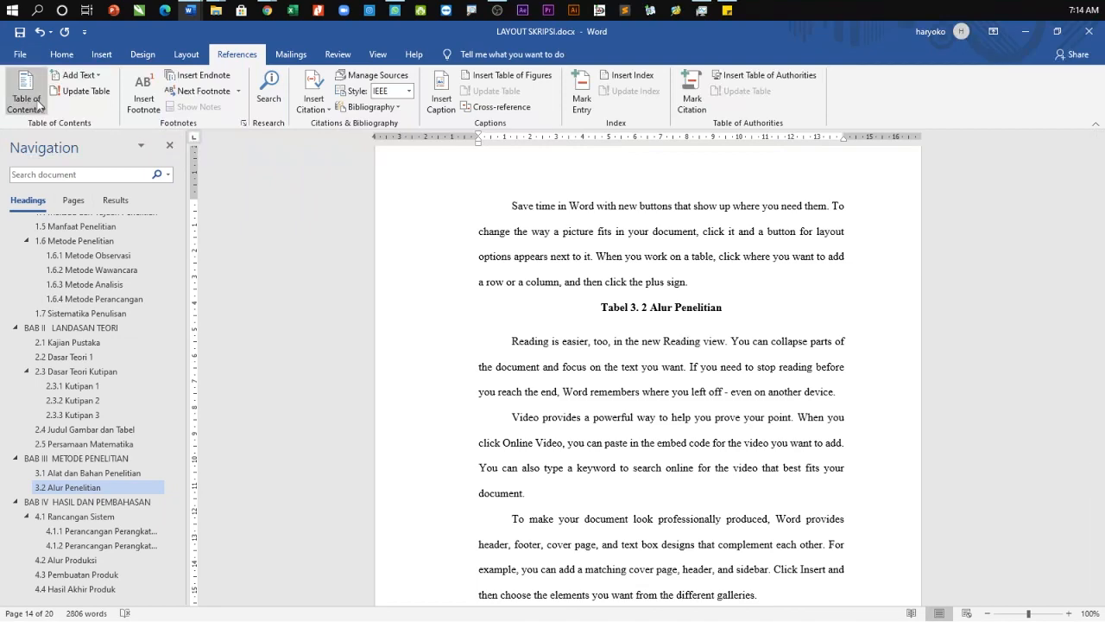
left_click(102, 53)
left_click(118, 90)
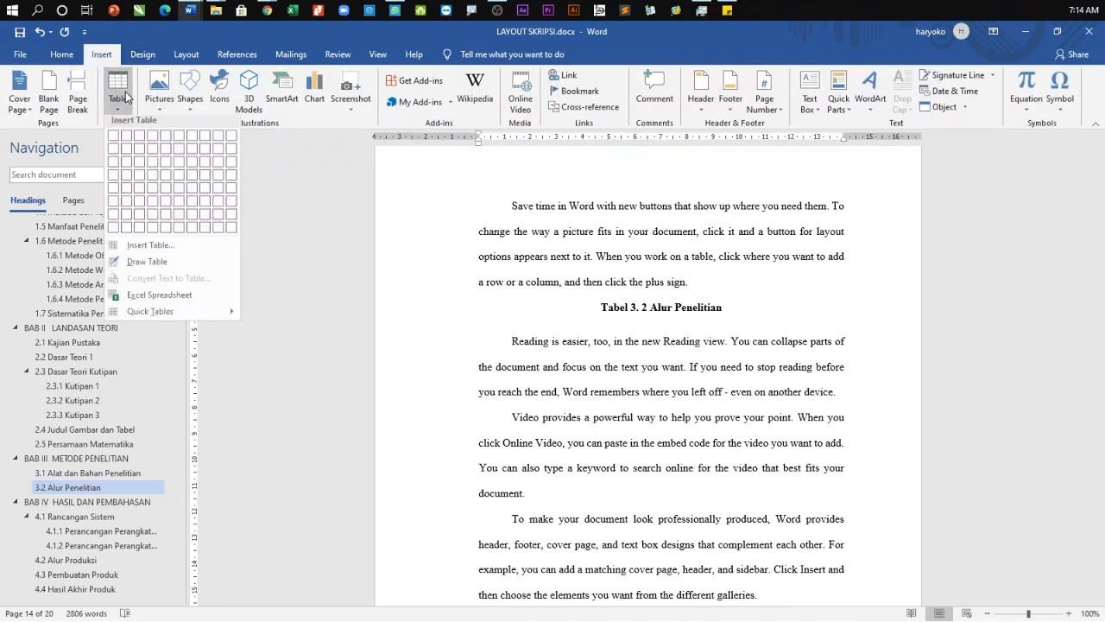
left_click(217, 203)
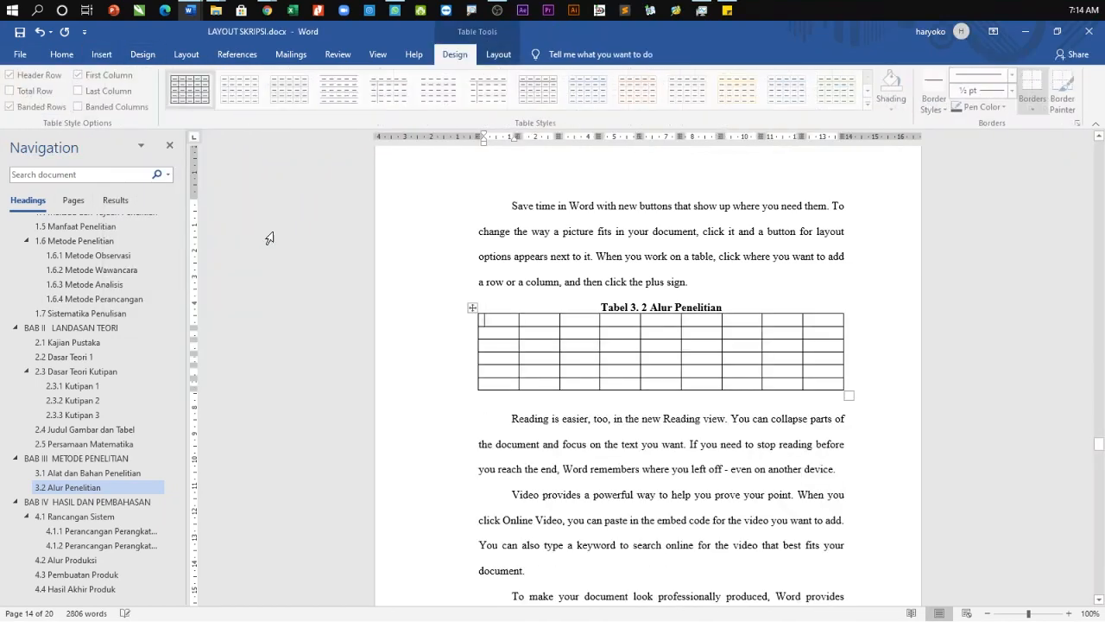
left_click(898, 411)
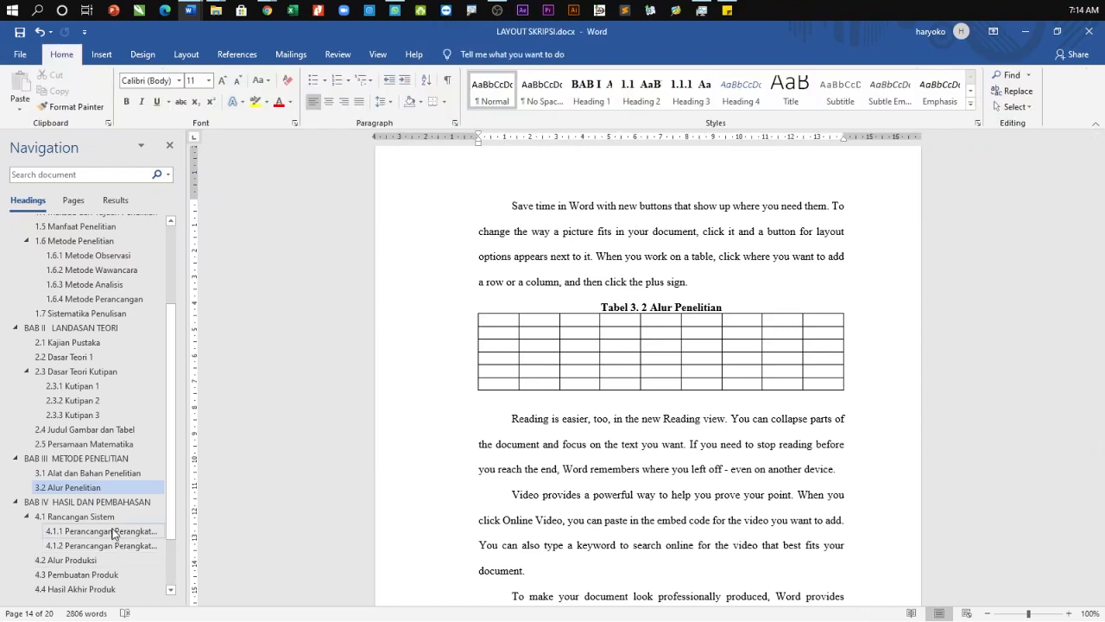
Step: Go to section 4.5 Hasil Pengujian dan Pembahasan and add an empty line after its last paragraph
left_click(87, 589)
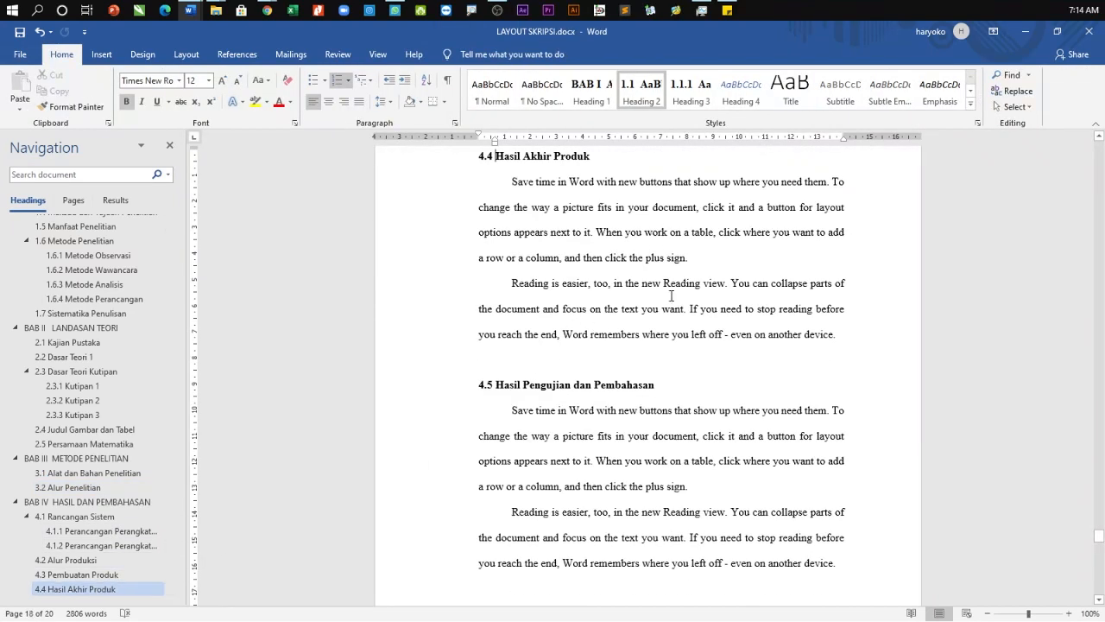
scroll(698, 374, "down", 4)
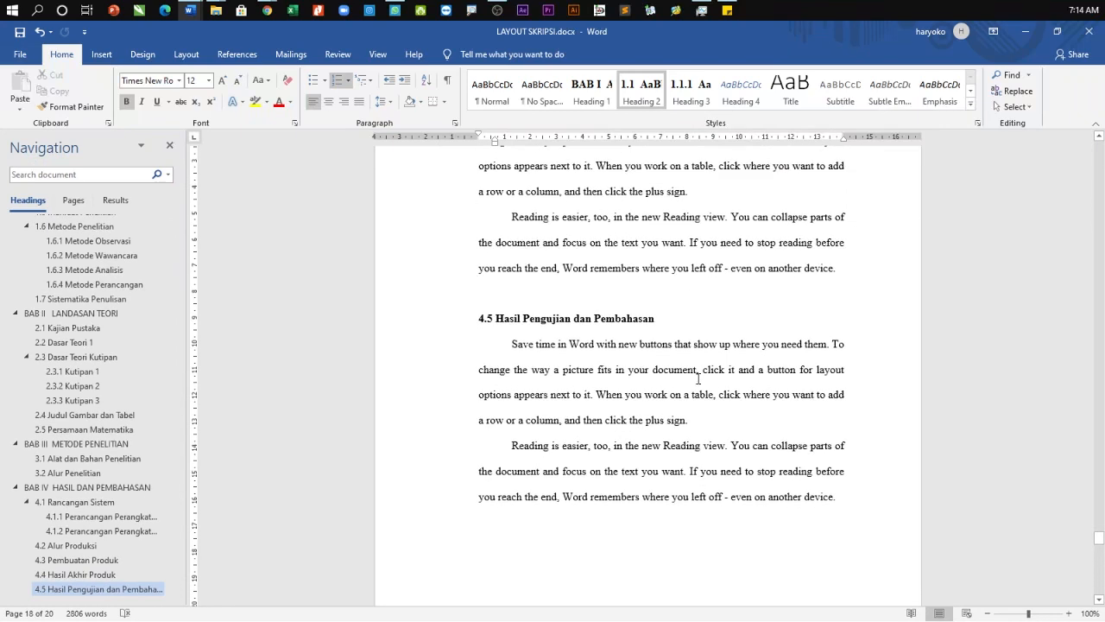
left_click(848, 367)
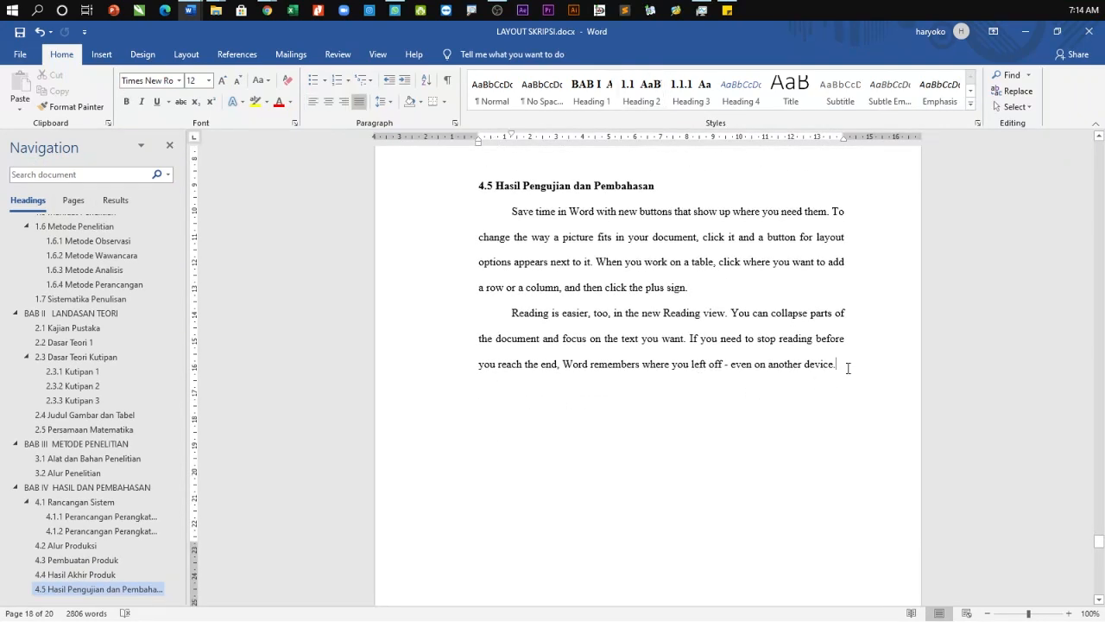
key("Return")
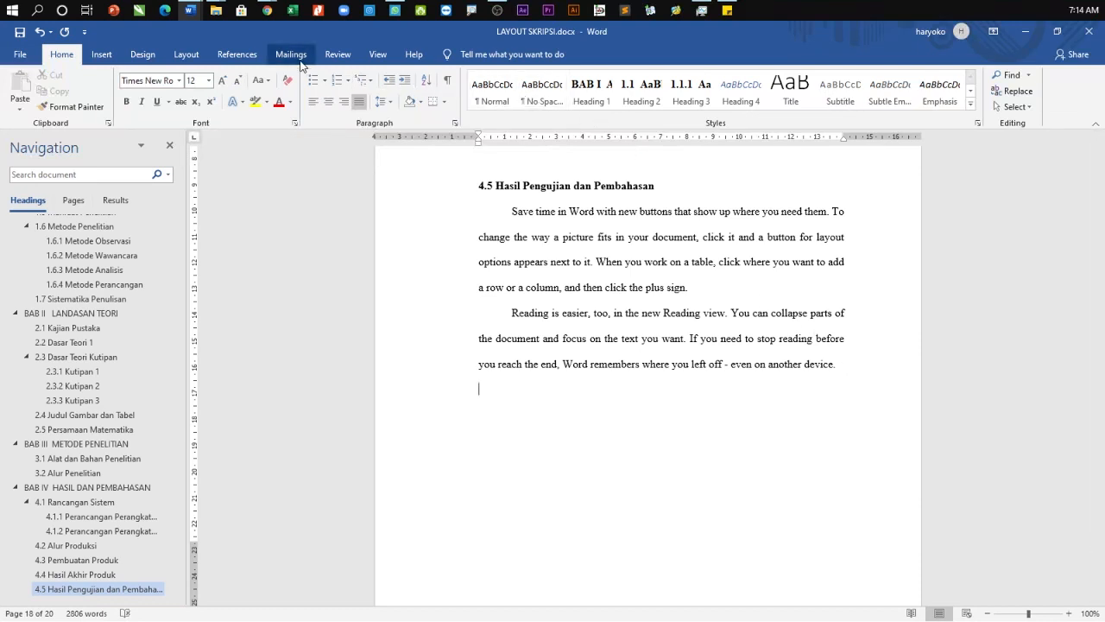
Step: Create a new caption label "Tabel 4." and insert a caption with it at the end of section 4.5
left_click(246, 57)
left_click(441, 96)
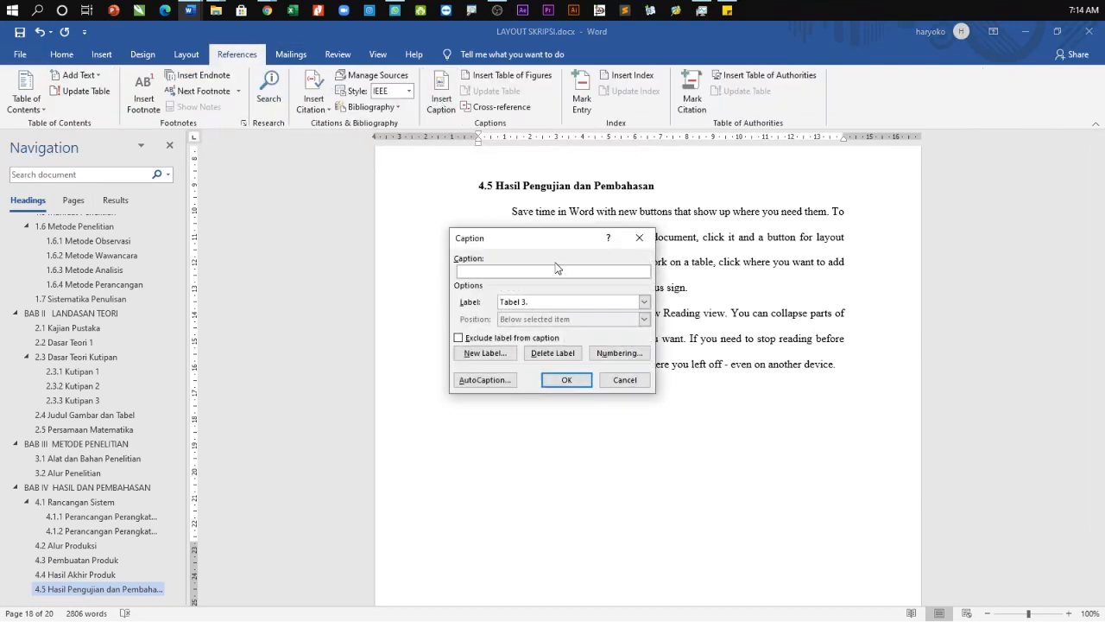
left_click(484, 349)
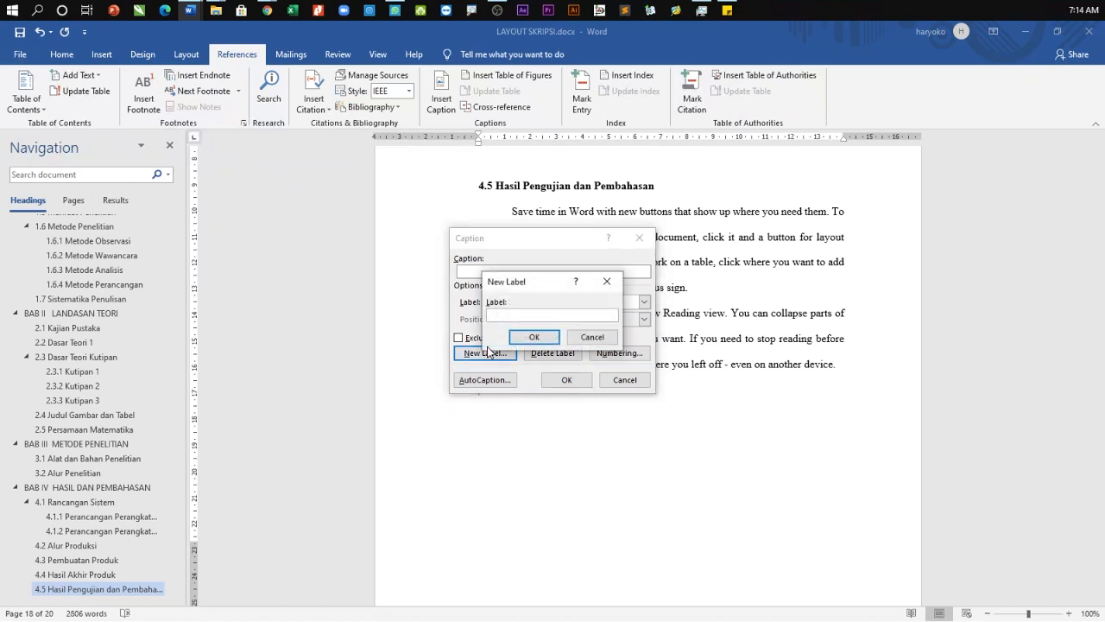
type("Tabel 4.")
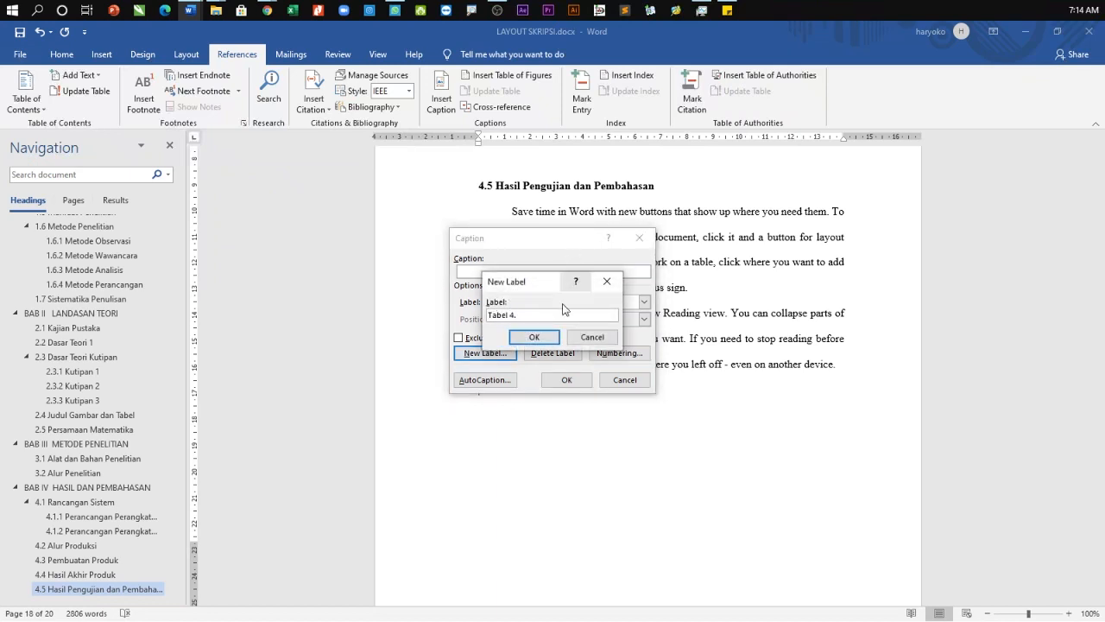
left_click(536, 338)
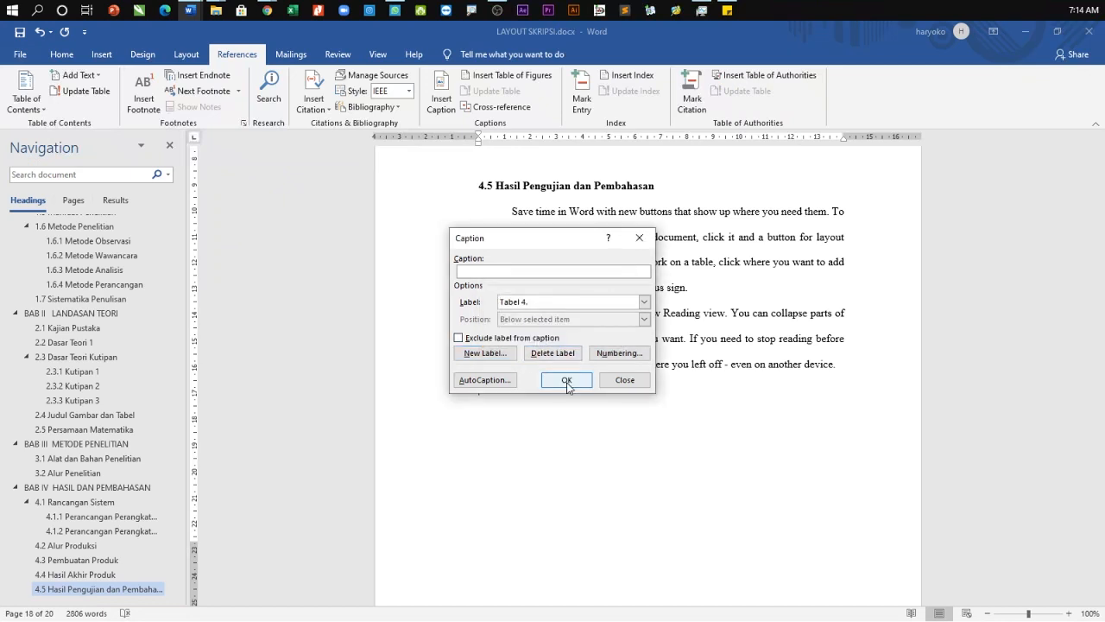
left_click(567, 381)
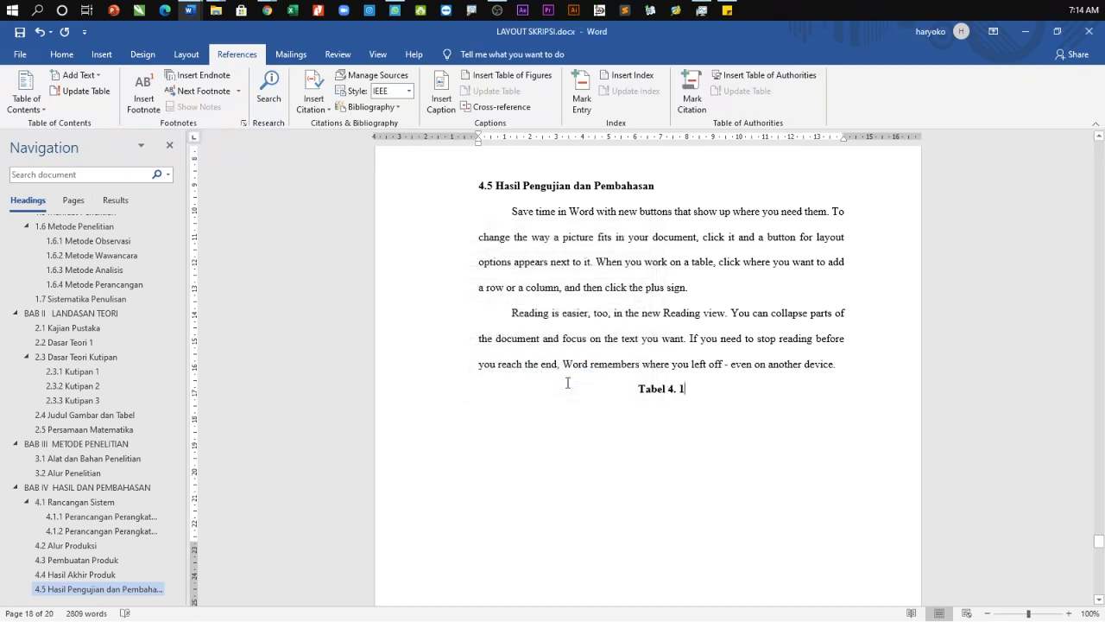
Step: Title the "Tabel 4. 1" caption "Hasil Pengujian" and insert a table with 10 columns and 6 rows below it
type("Has")
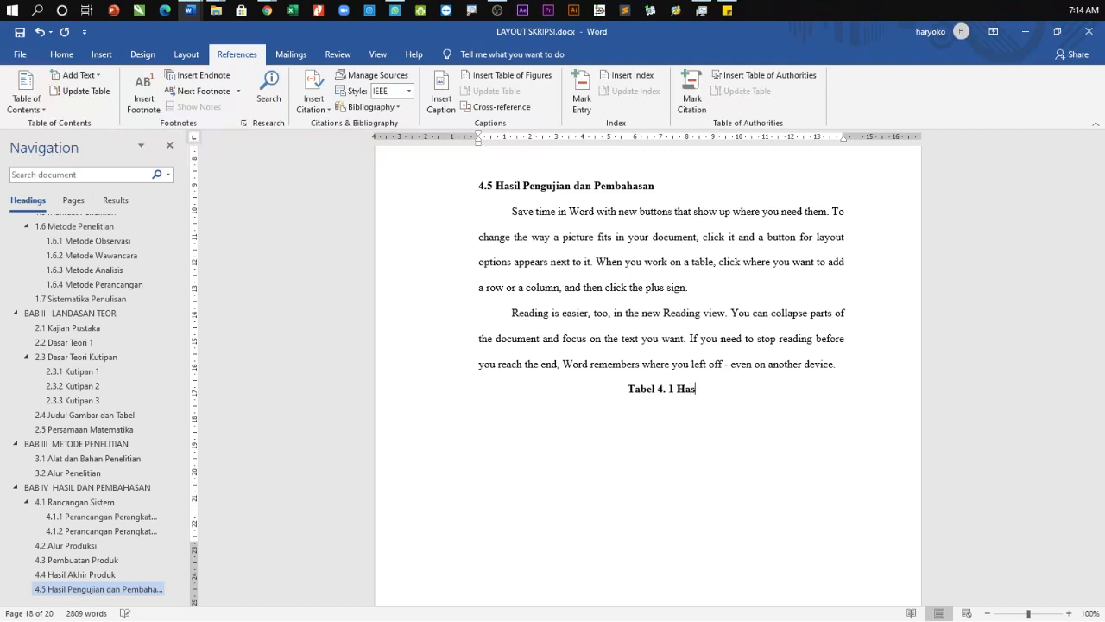
type("il Pengujian")
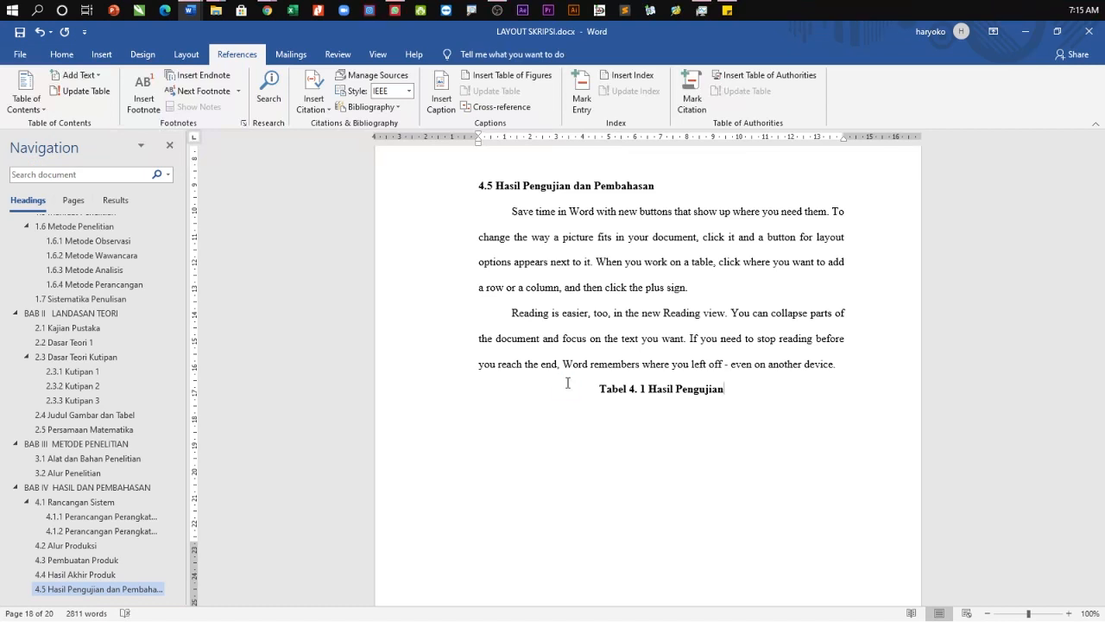
left_click(97, 57)
left_click(117, 86)
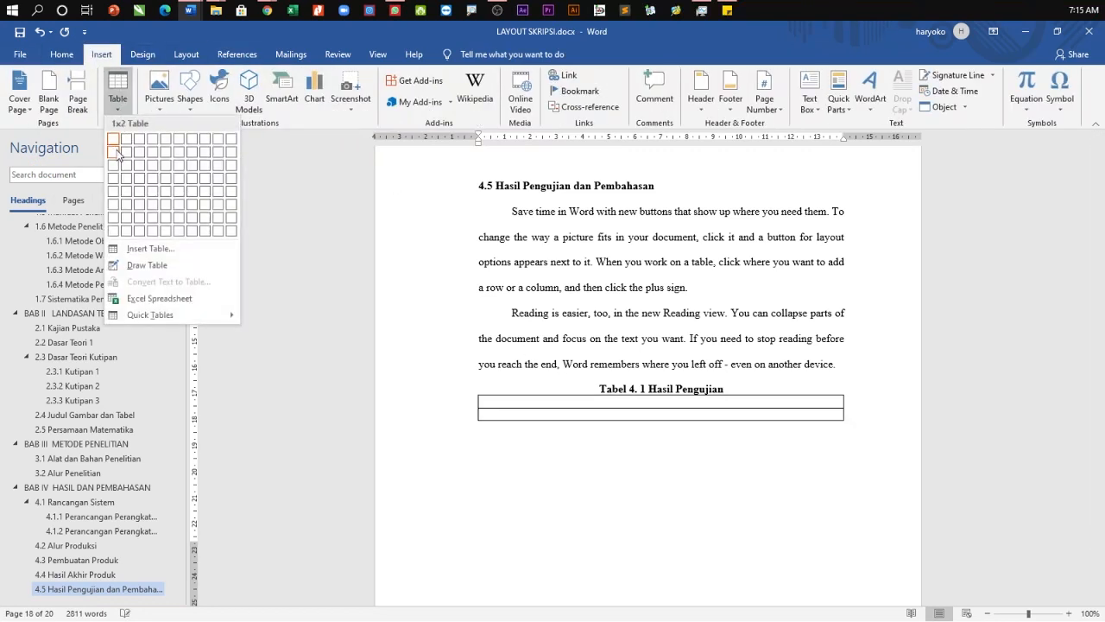
left_click(232, 202)
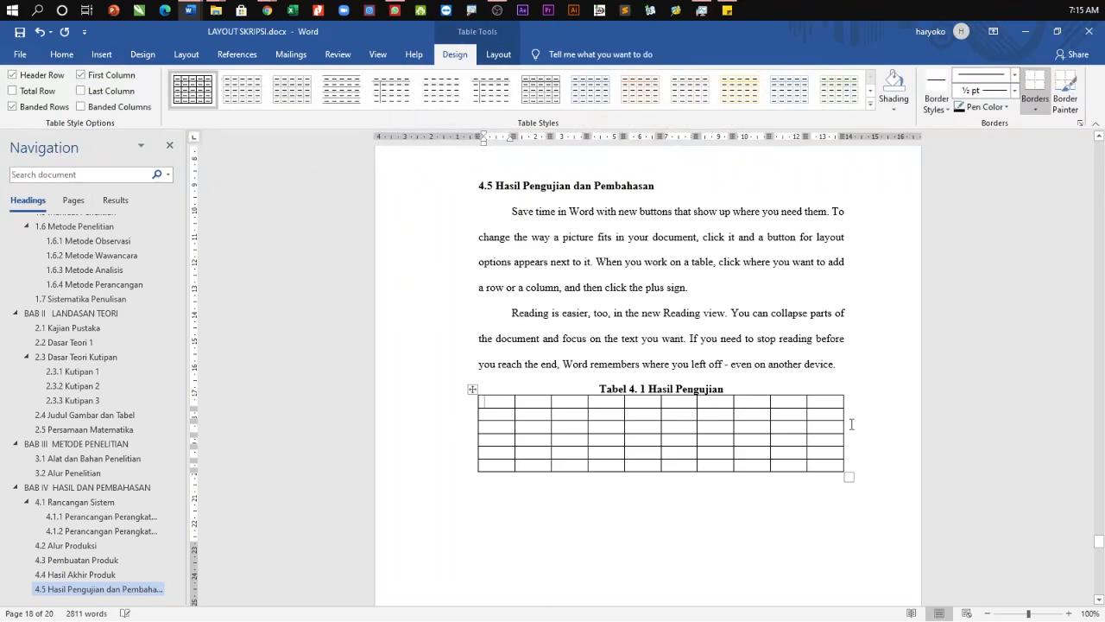
scroll(851, 421, "up", 3)
scroll(851, 421, "up", 15)
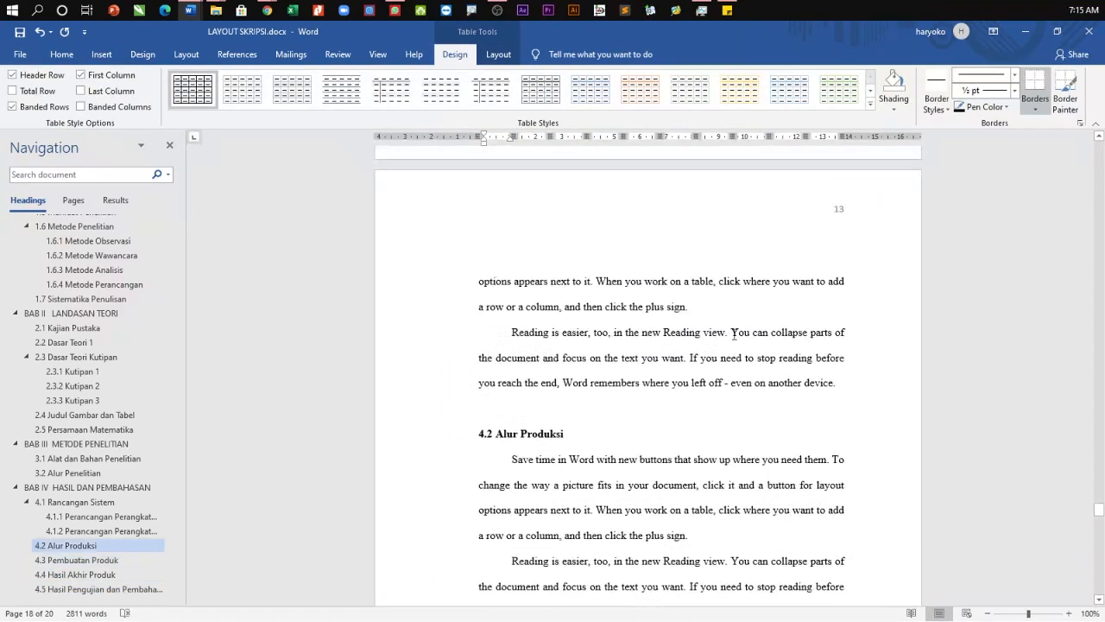
scroll(729, 330, "up", 3)
scroll(730, 326, "down", 18)
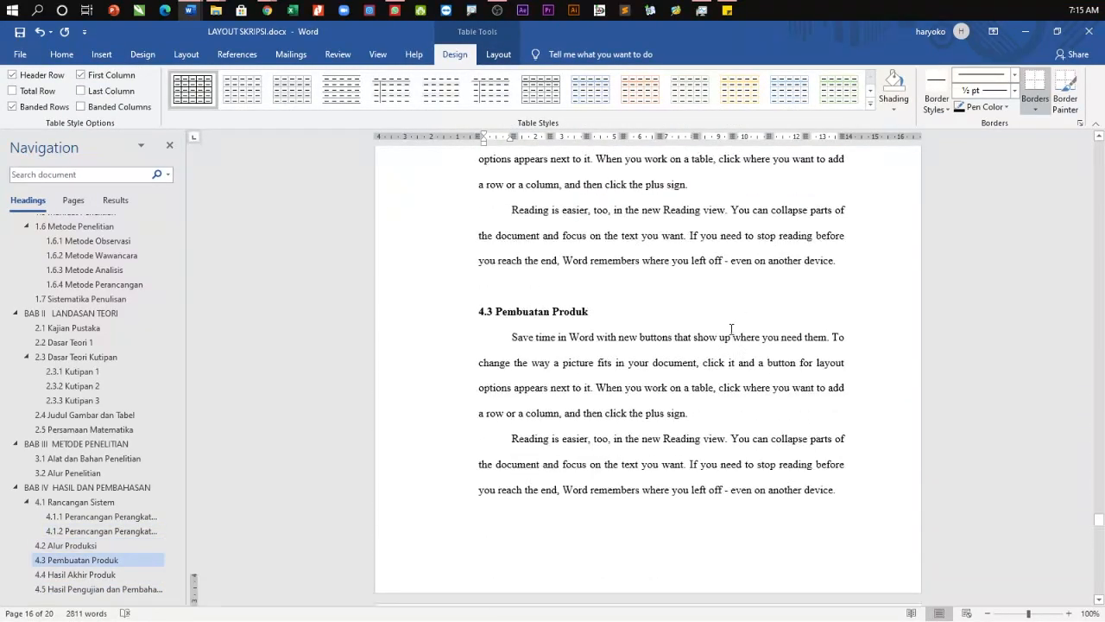
scroll(730, 335, "down", 4)
scroll(296, 308, "up", 6)
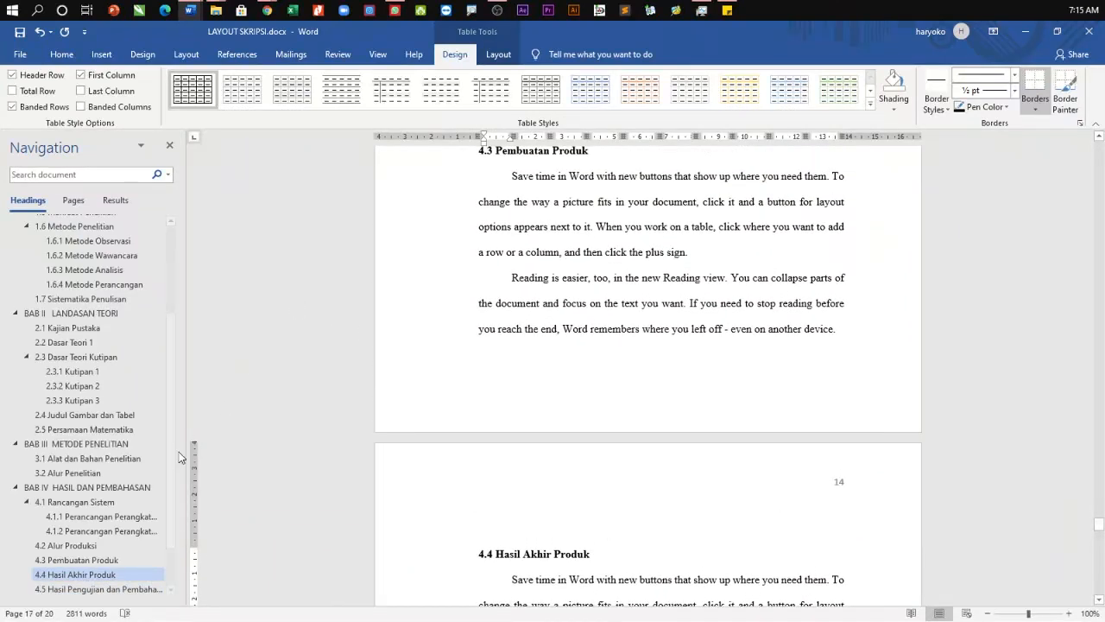
Step: Go to the end of the DAFTAR ISI table of contents, start a new page after it and write "DAFTAR TABEL" there
scroll(141, 429, "up", 5)
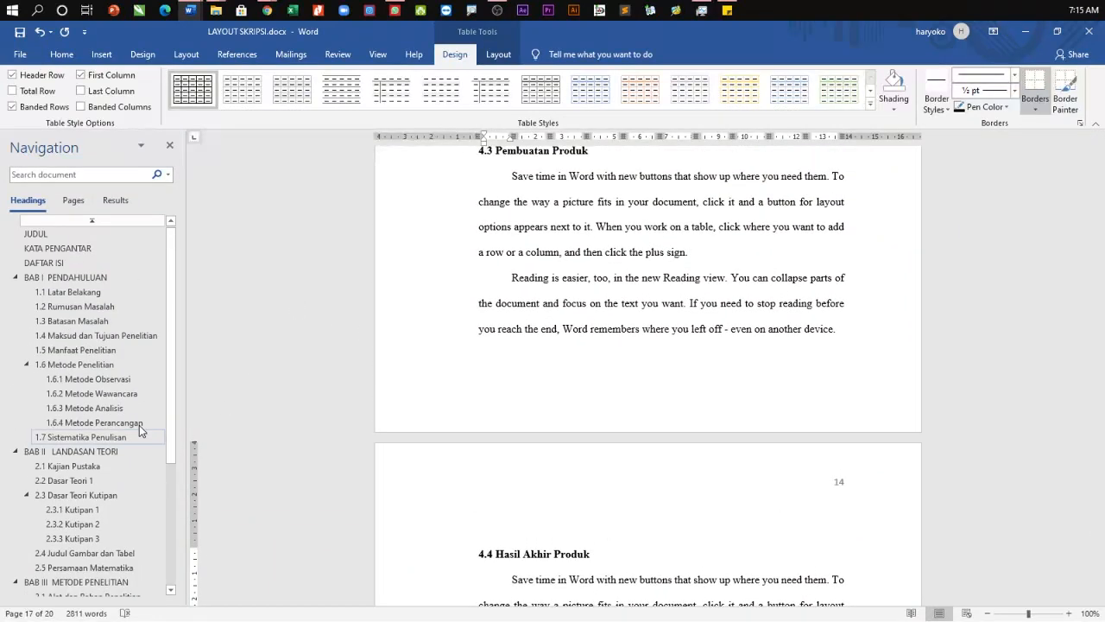
left_click(51, 264)
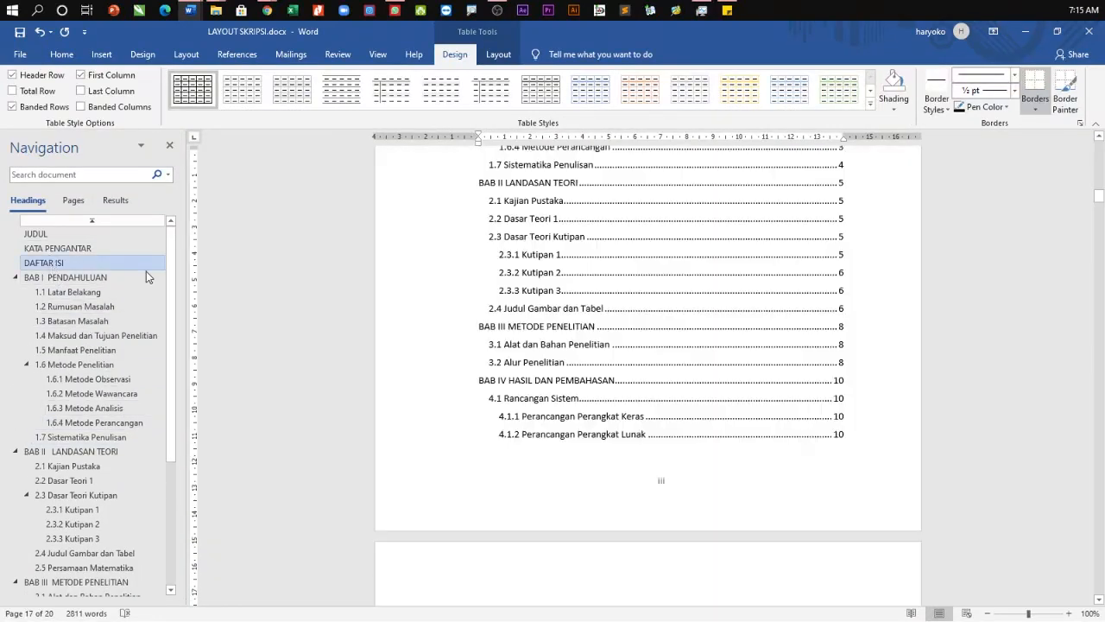
scroll(656, 302, "down", 5)
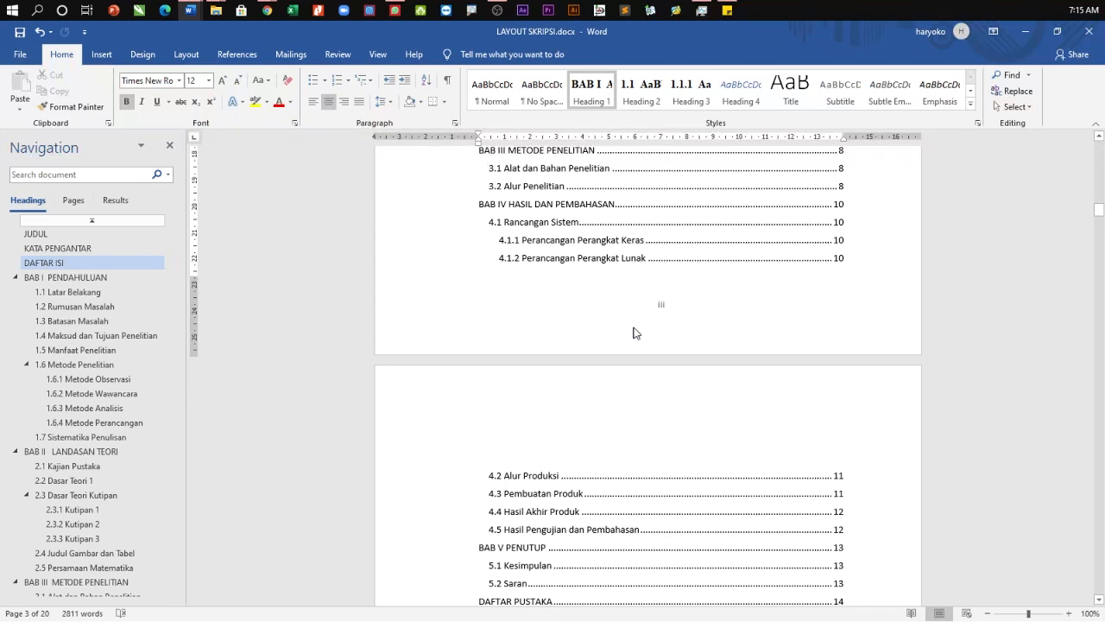
scroll(651, 337, "down", 10)
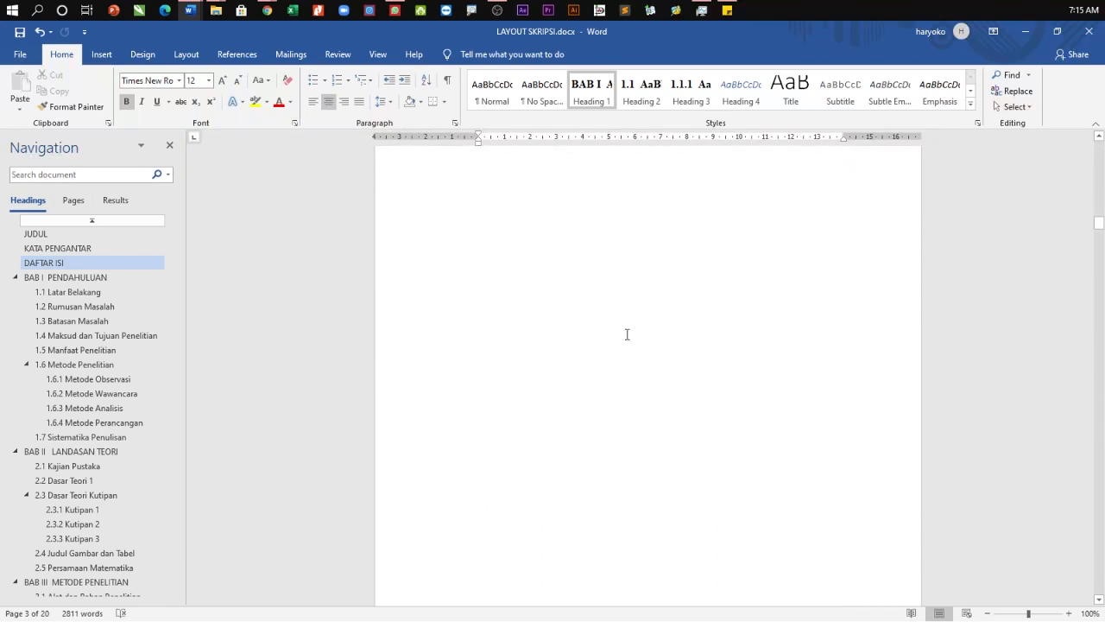
scroll(560, 304, "down", 3)
scroll(566, 304, "up", 6)
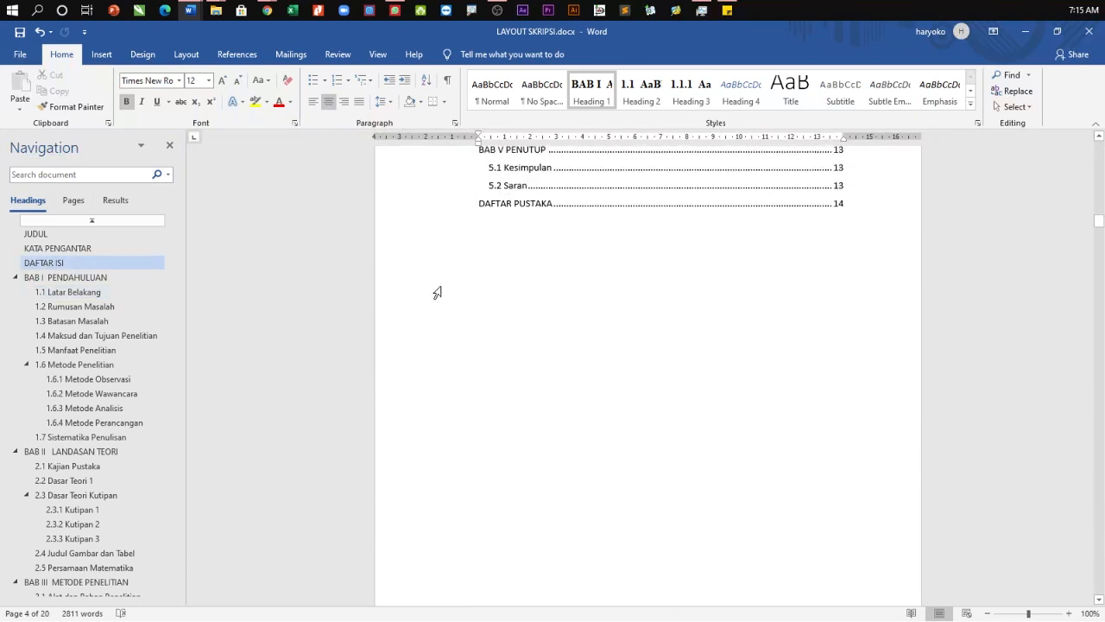
left_click(494, 243)
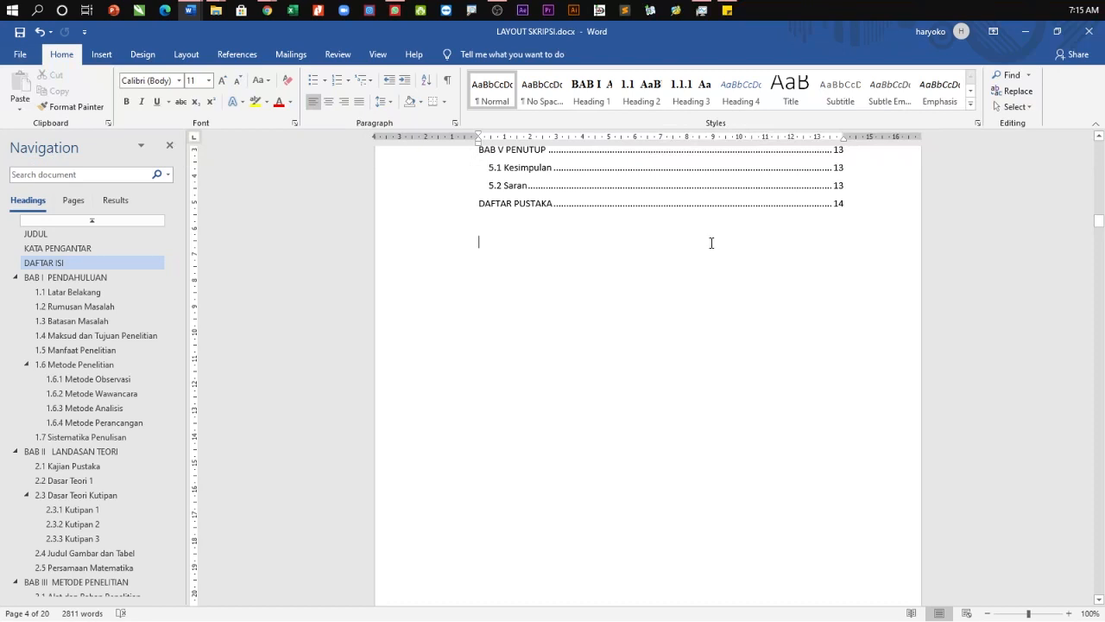
key("ctrl+Return")
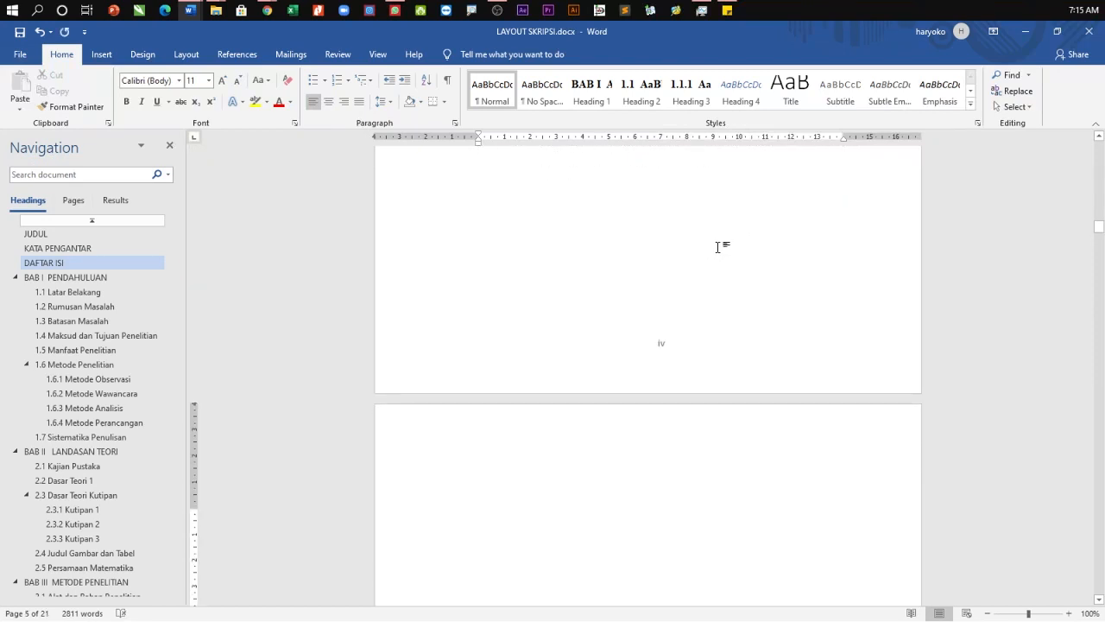
type("DAFTAR TABEL")
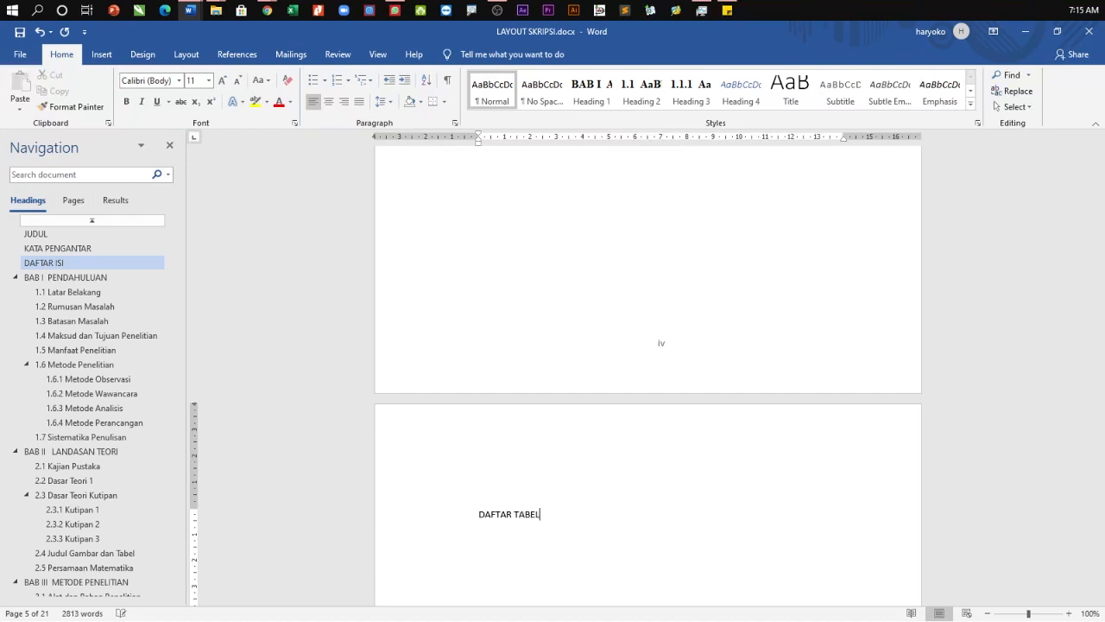
Step: Format the DAFTAR TABEL title as a centred Heading 1 without the "BAB I" numbering
left_click_drag(546, 518, 479, 515)
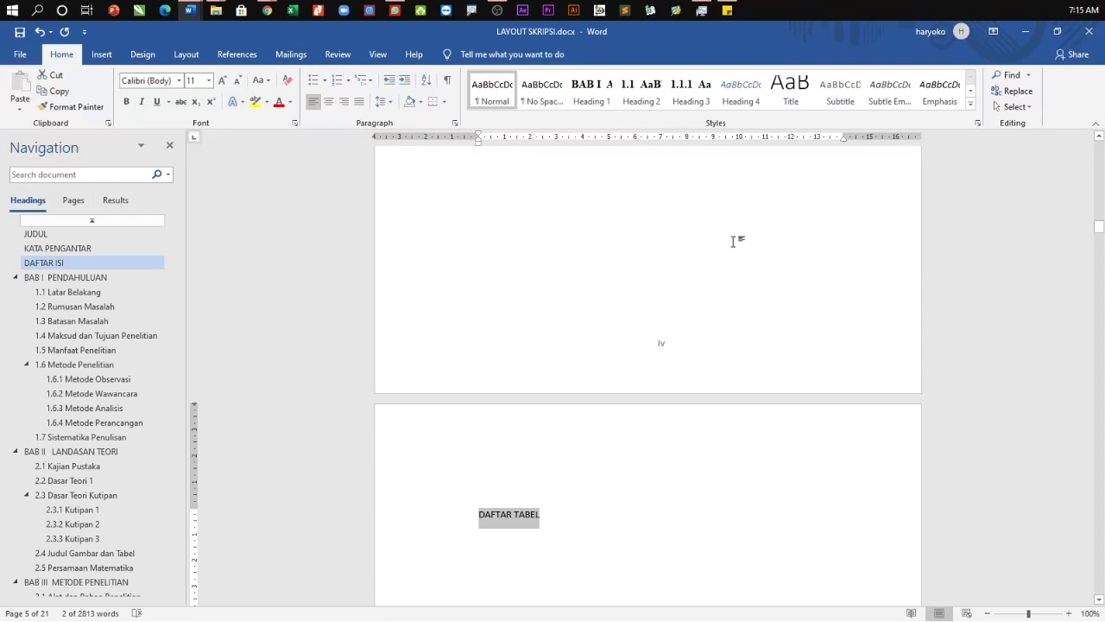
left_click(591, 90)
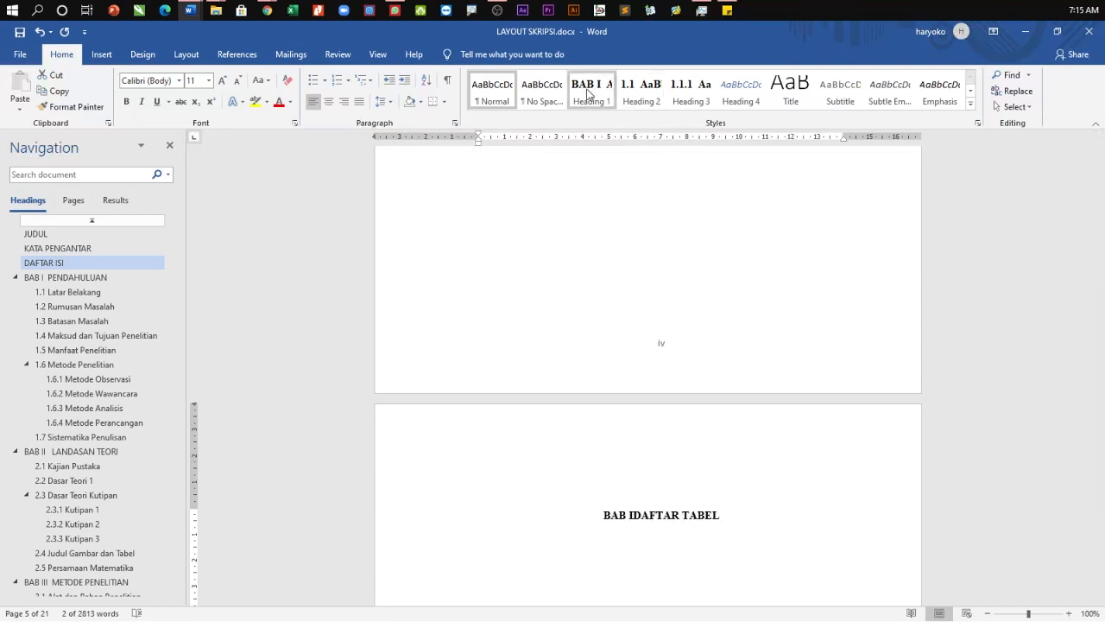
left_click(637, 518)
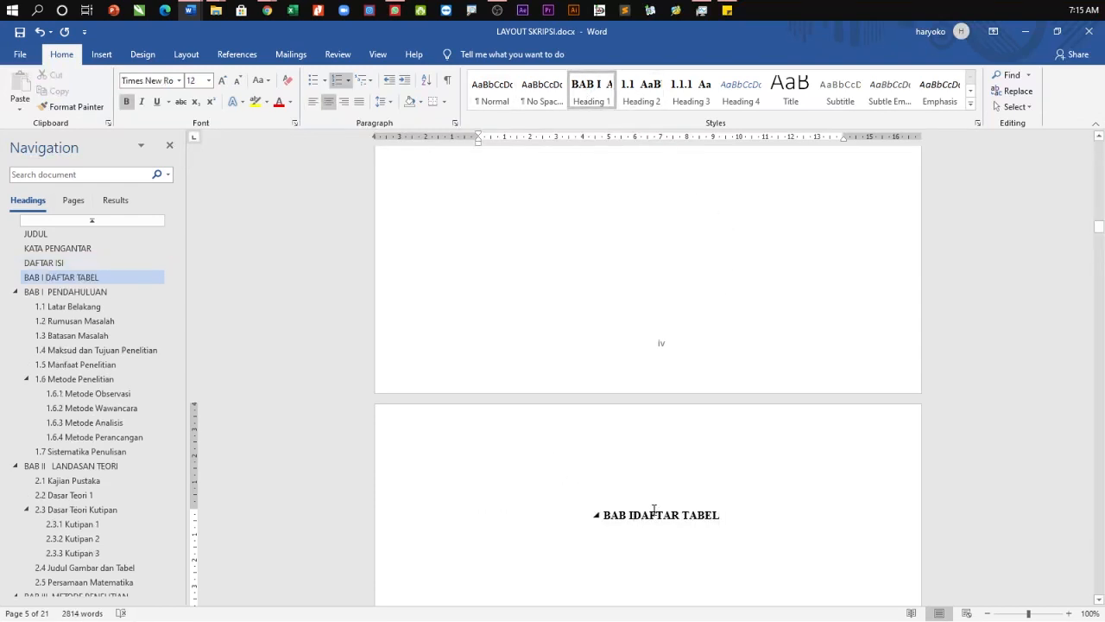
key("BackSpace")
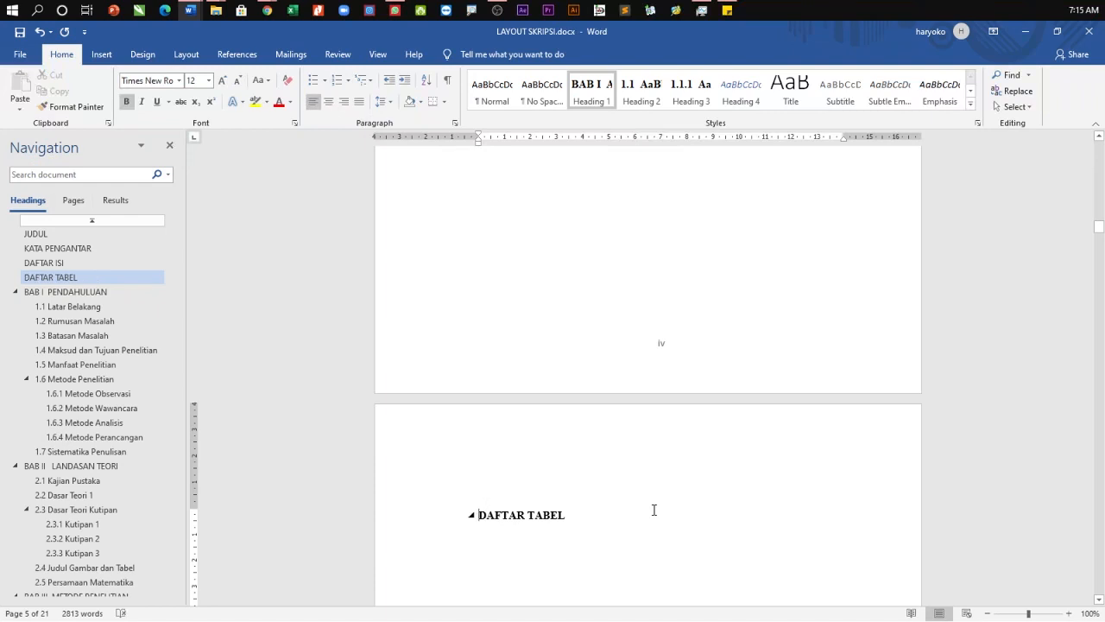
key("ctrl+e")
Step: Add a justified line below the DAFTAR TABEL title and insert a table of figures there for the caption label "Tabel 2."
key("Return")
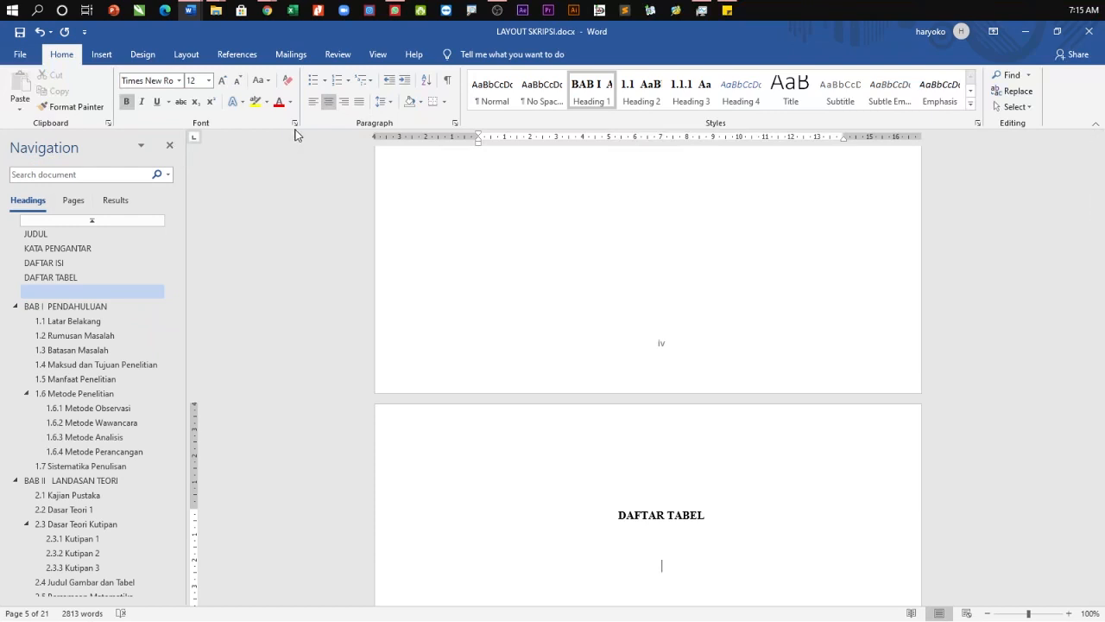
key("ctrl+j")
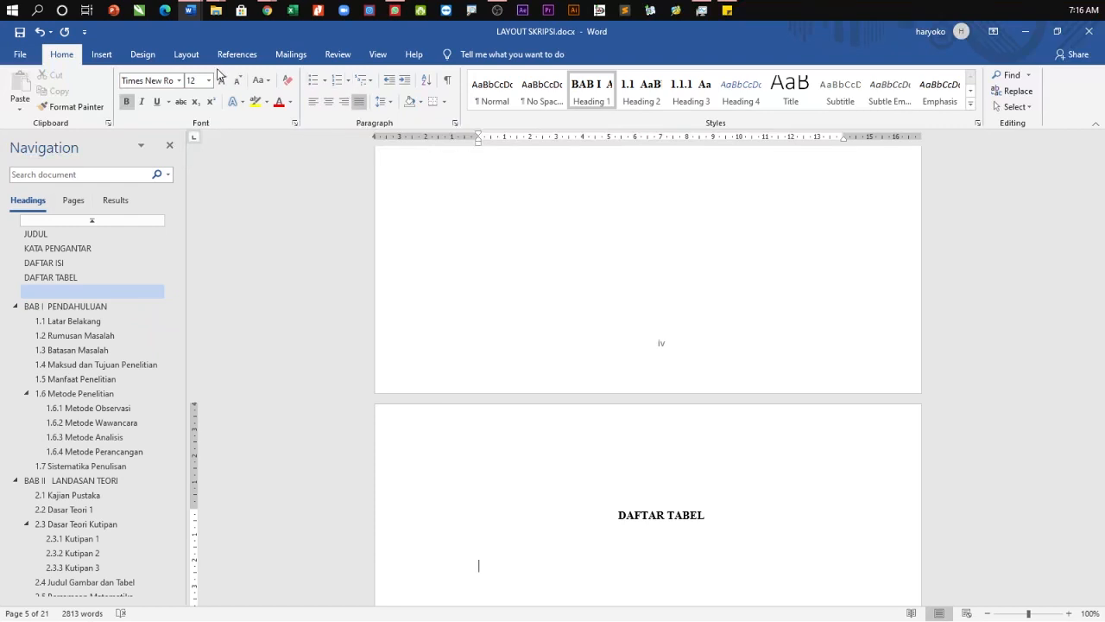
left_click(241, 57)
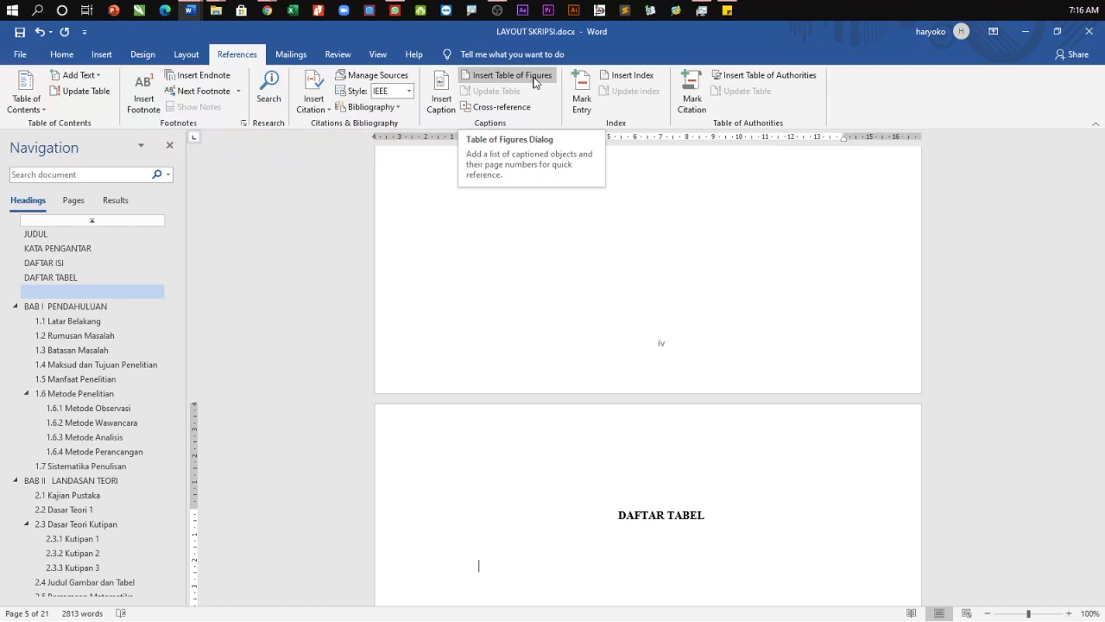
left_click(534, 79)
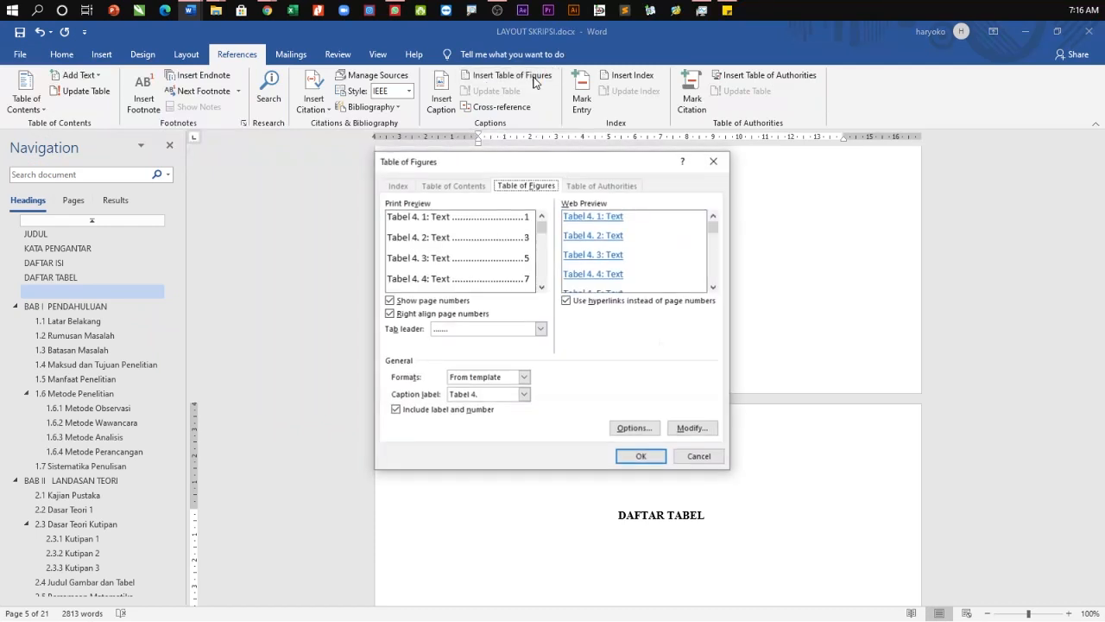
left_click(523, 395)
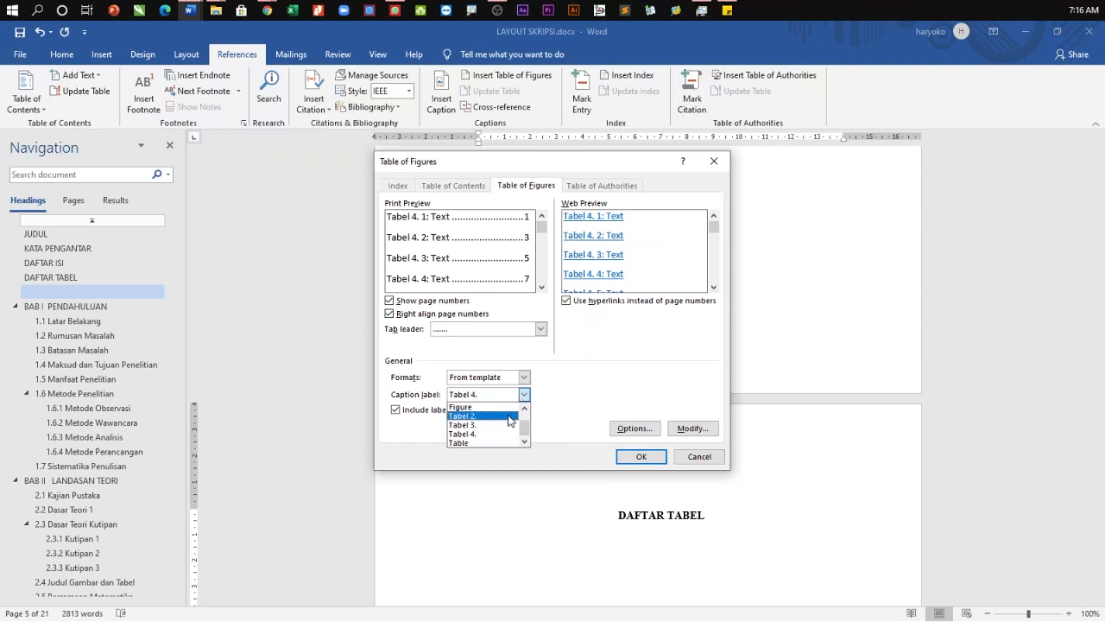
left_click(509, 417)
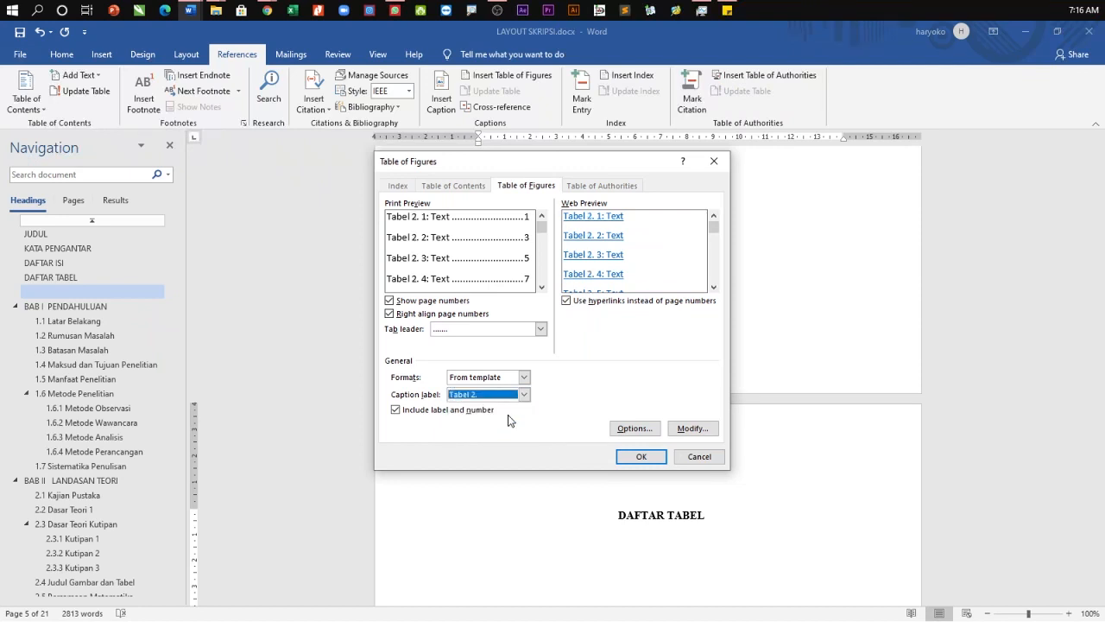
left_click(640, 457)
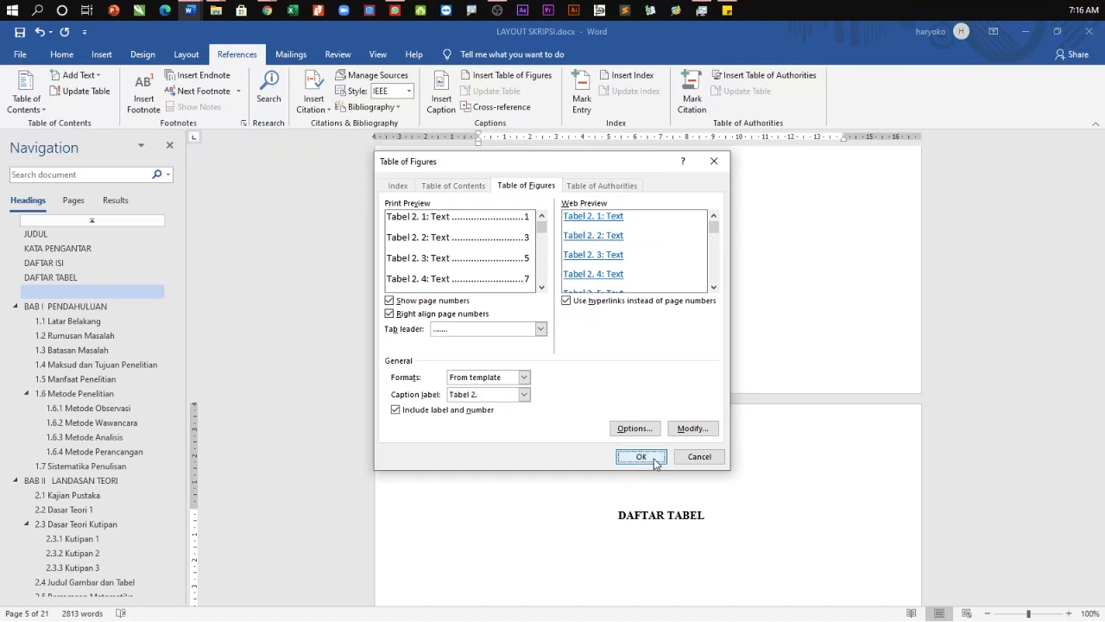
Step: Insert a table of figures for the caption label "Tabel 3." below the list of chapter 2 tables
scroll(654, 463, "down", 4)
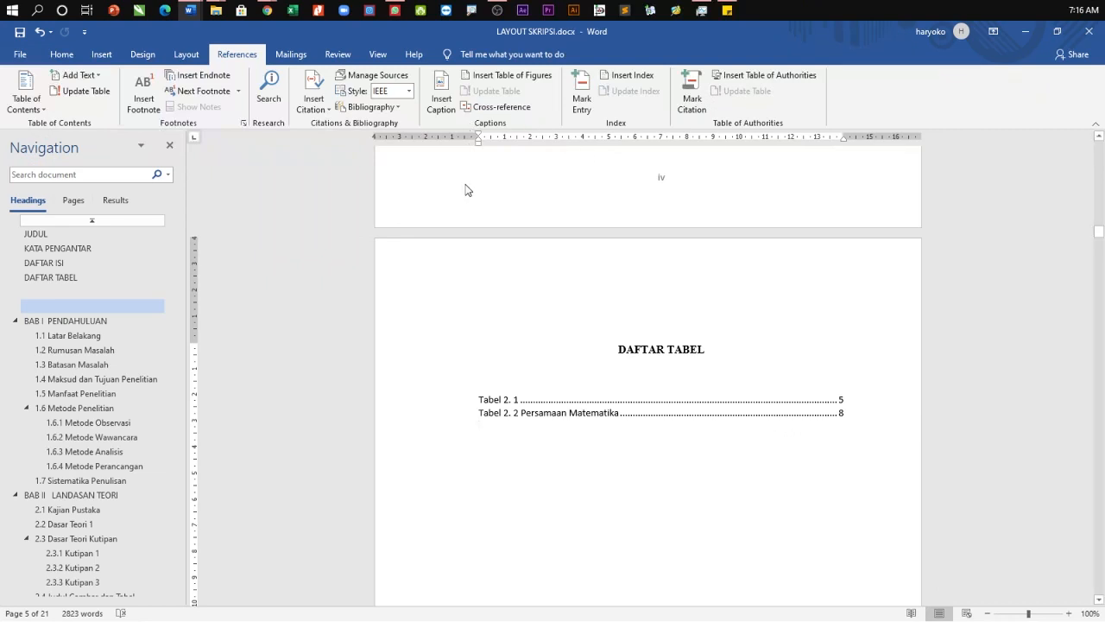
left_click(483, 77)
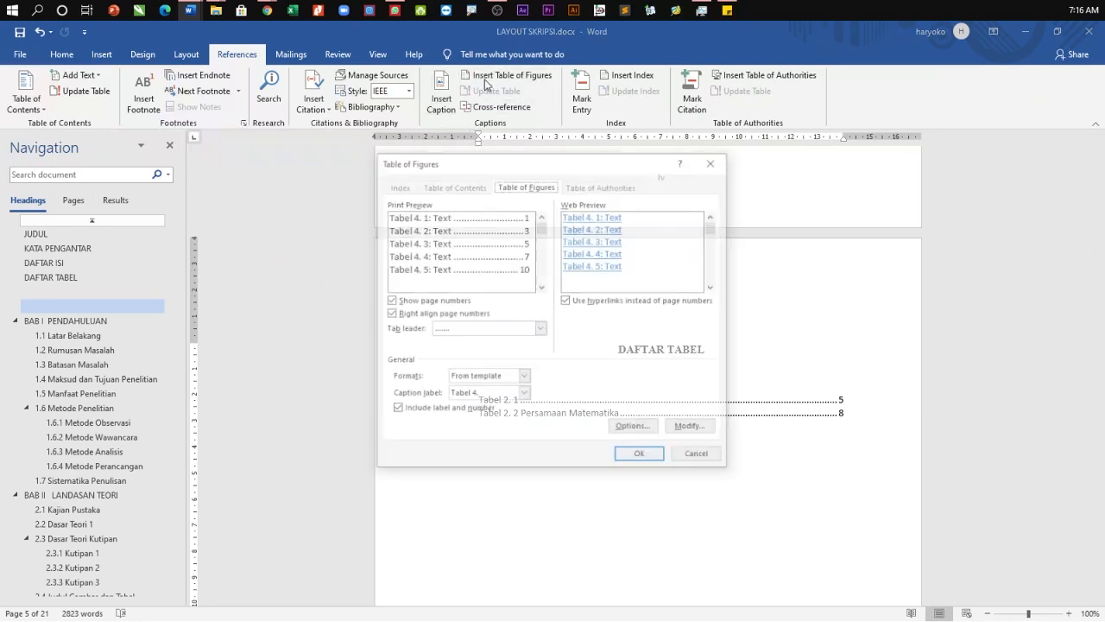
left_click(524, 393)
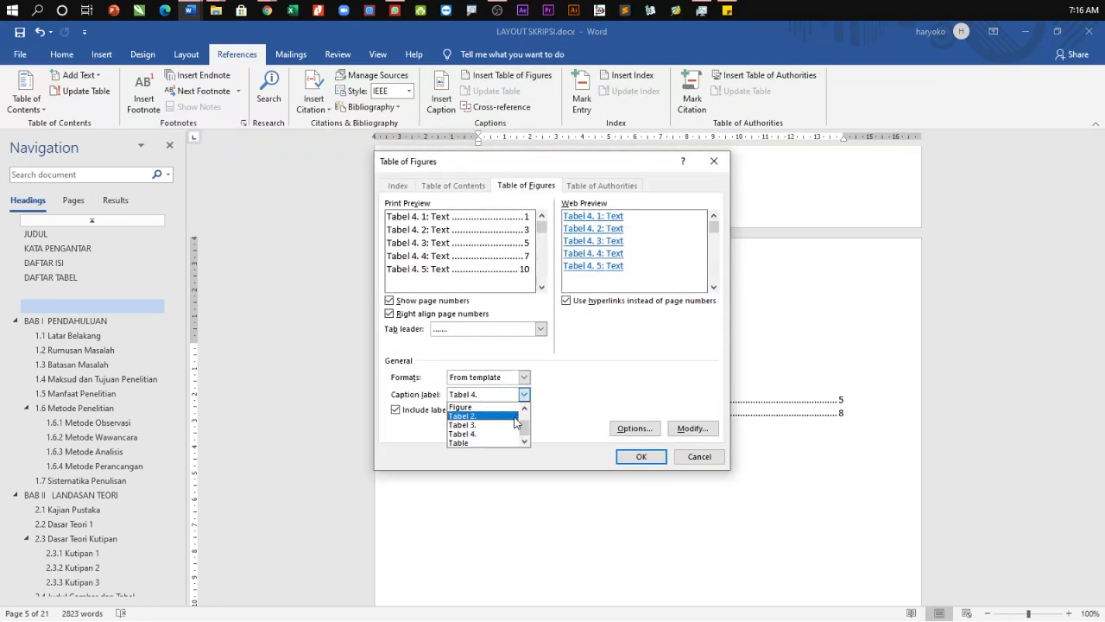
left_click(514, 424)
left_click(640, 456)
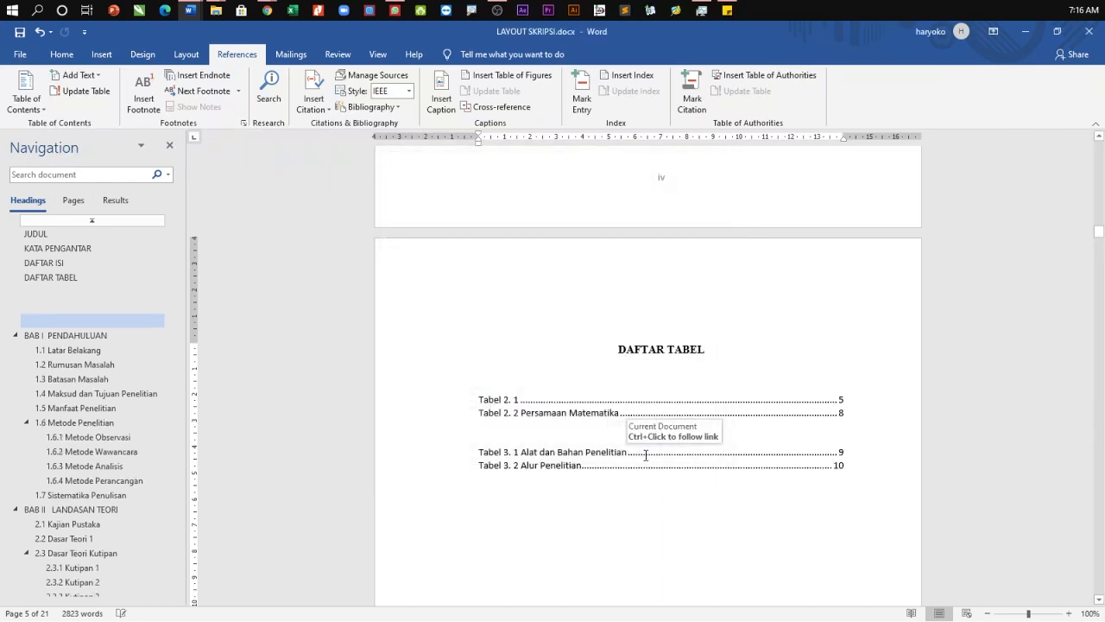
Step: Insert a table of figures for the caption label "Tabel 4." below the list of chapter 3 tables
left_click(509, 75)
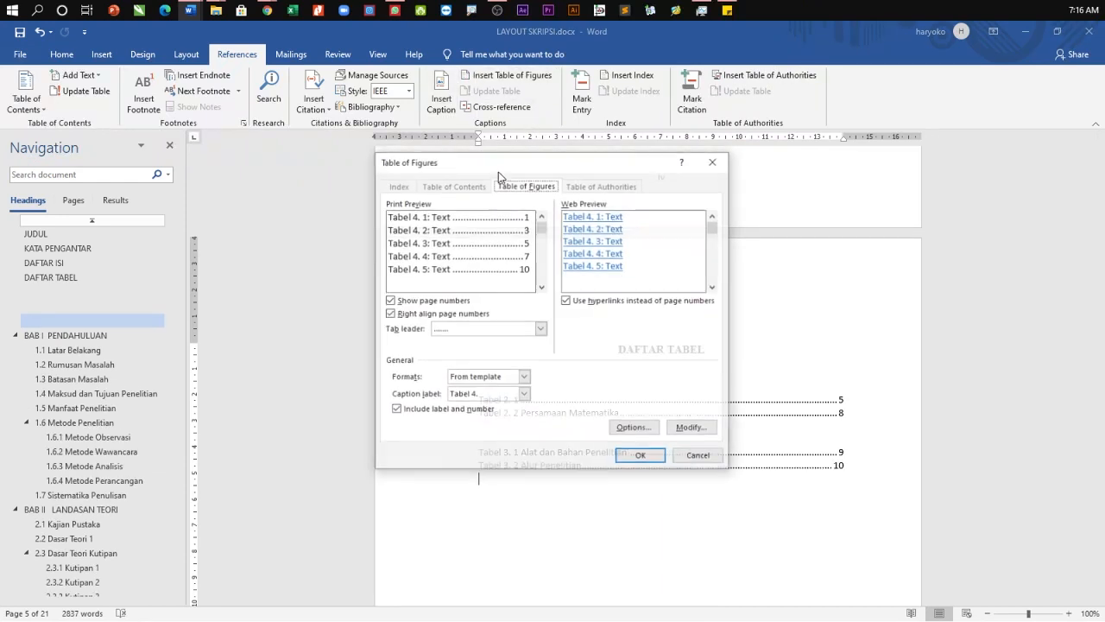
left_click(524, 393)
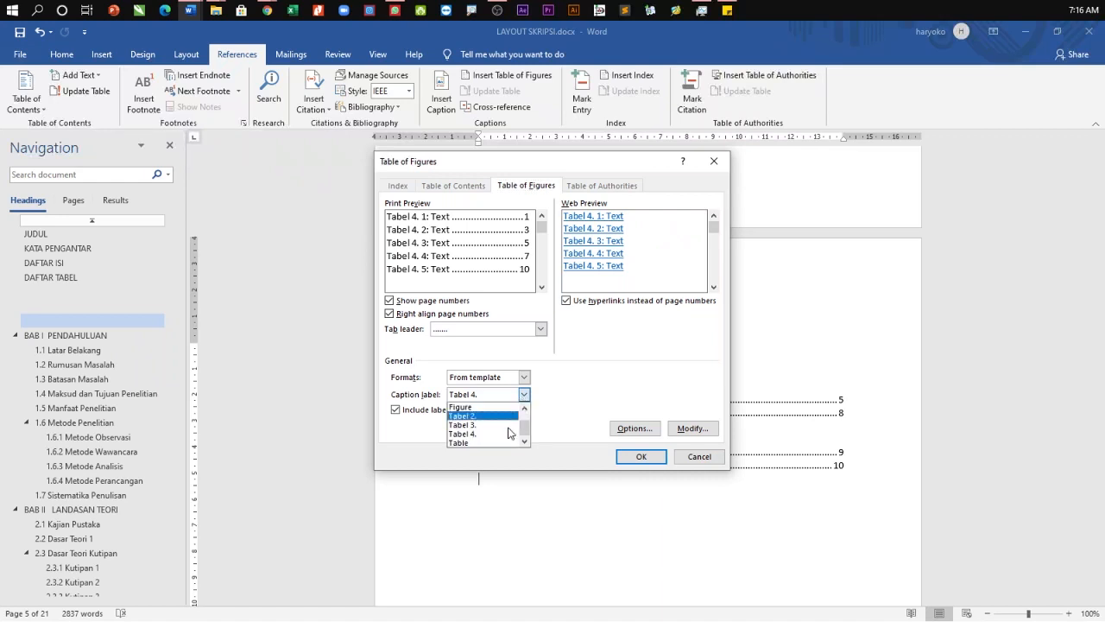
left_click(507, 437)
left_click(641, 457)
scroll(811, 406, "down", 3)
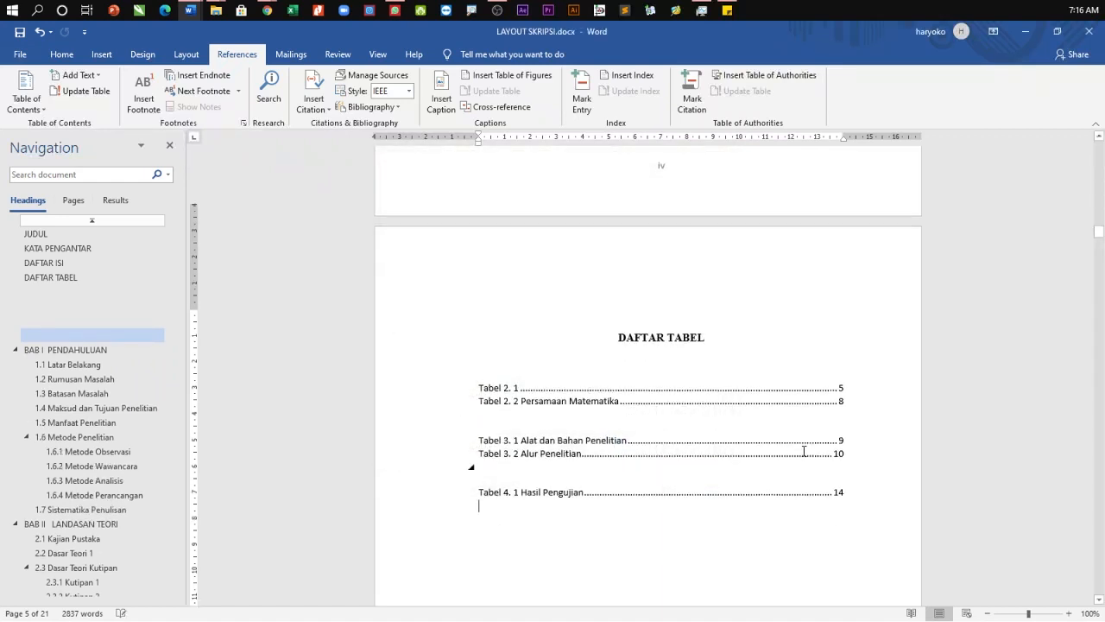
Step: Remove the empty lines separating the Tabel 2, Tabel 3 and Tabel 4 lists so the entries form one continuous list
left_click(841, 337)
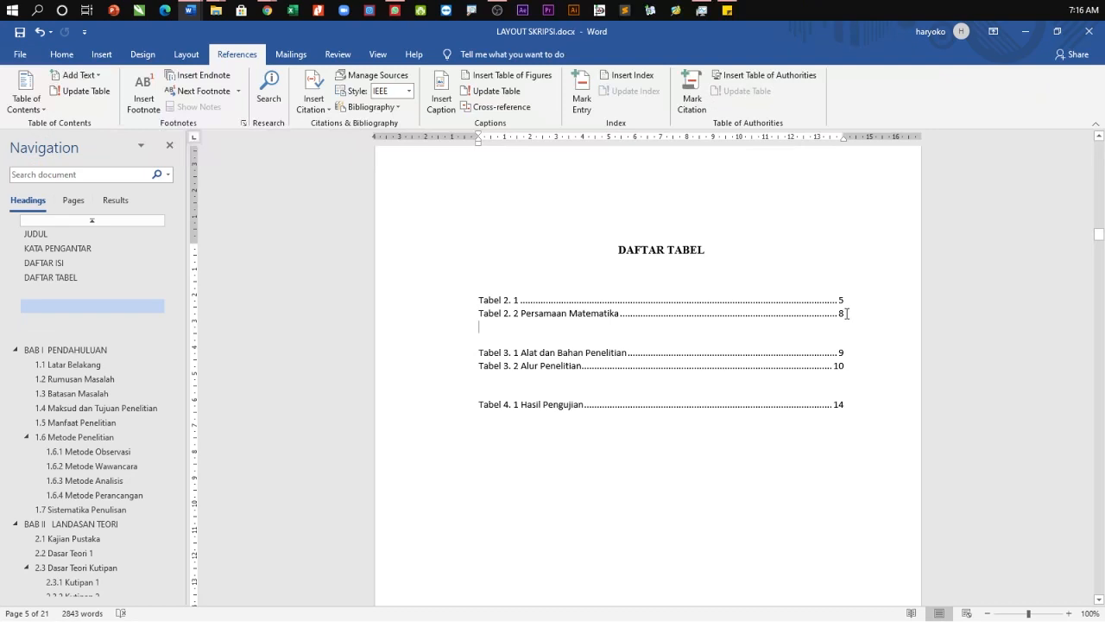
triple_click(846, 313)
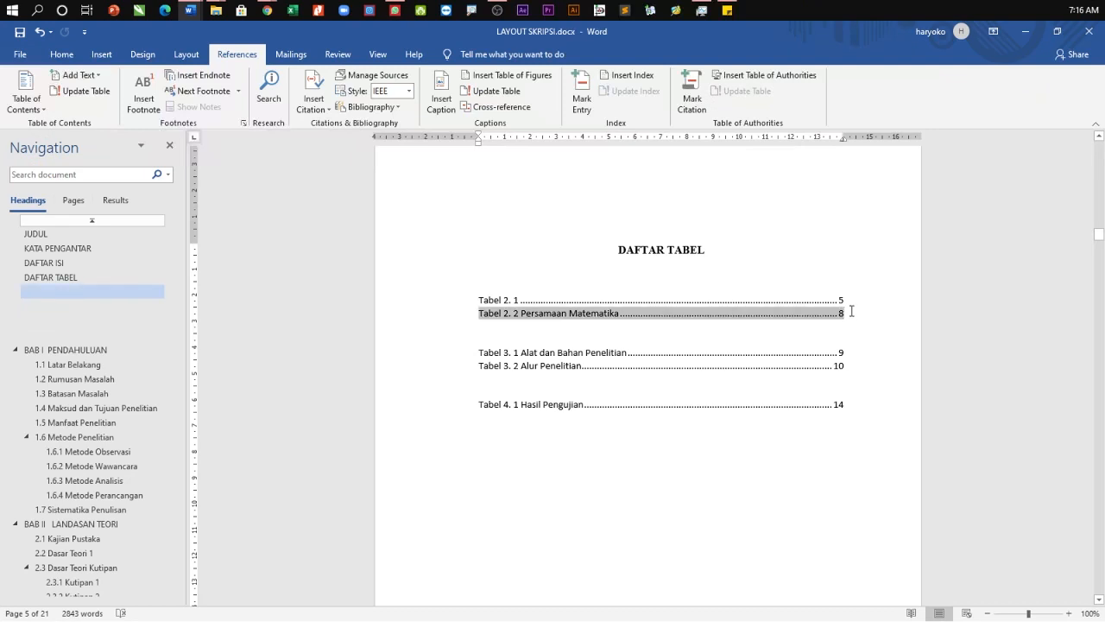
left_click(851, 310)
key("Delete")
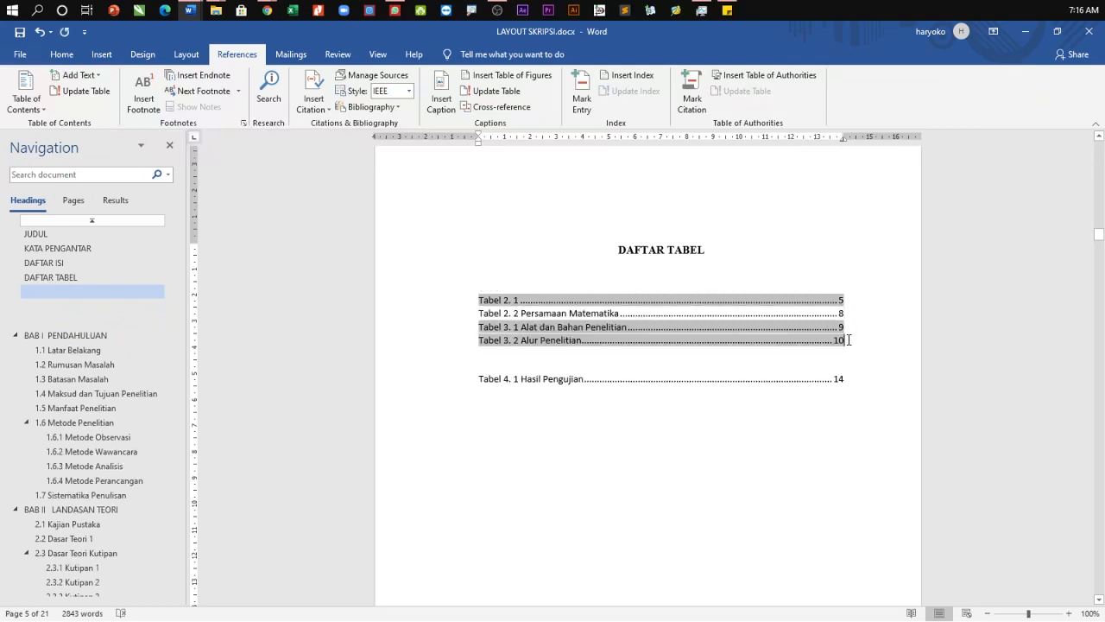
key("Delete")
key("Delete")
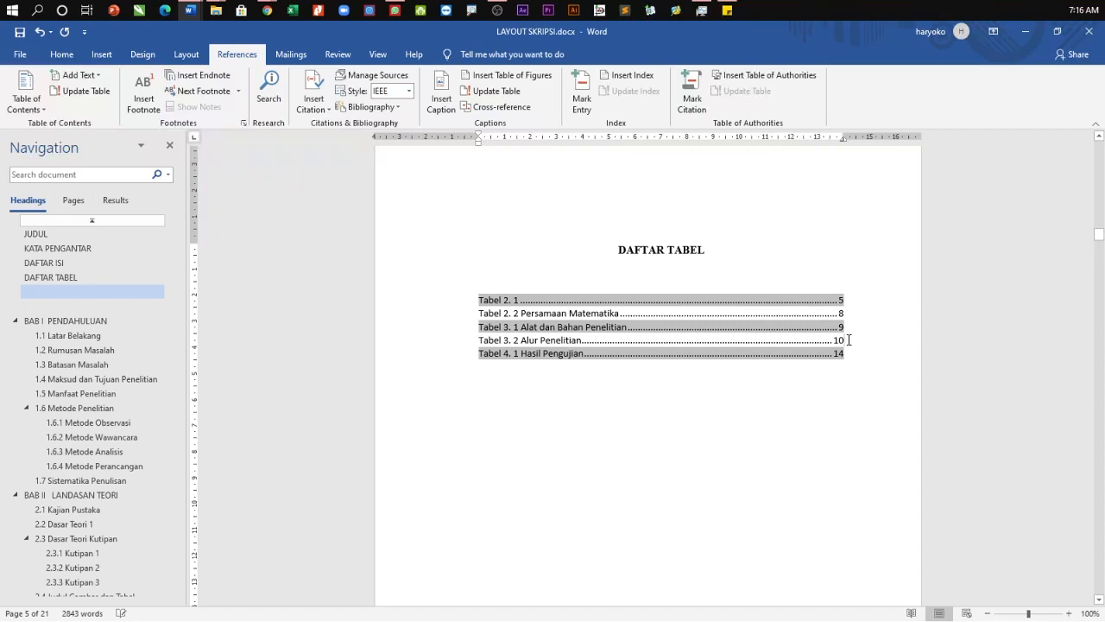
Step: Delete the empty heading line between the DAFTAR TABEL title and the list of tables
left_click(789, 432)
left_click(741, 276)
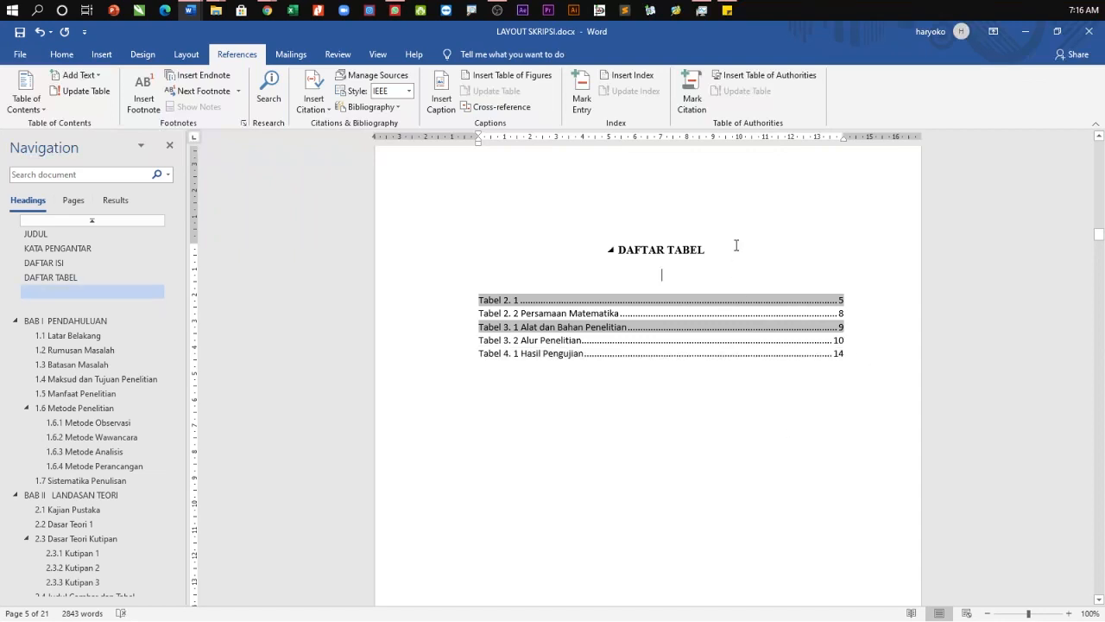
left_click(800, 431)
left_click(655, 278)
left_click(61, 54)
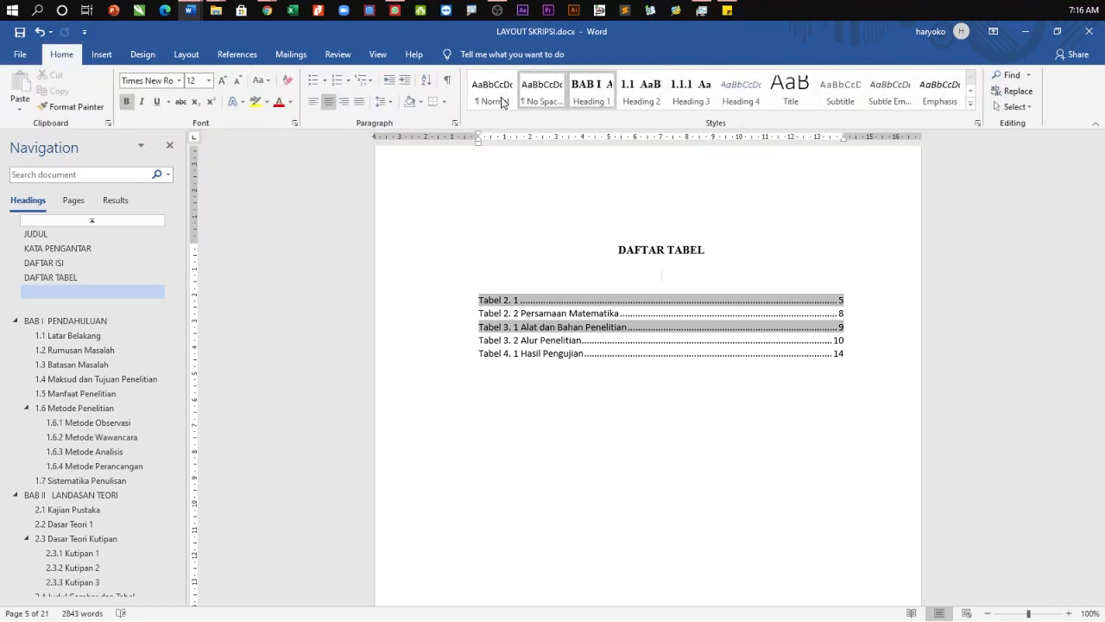
key("BackSpace")
left_click(751, 504)
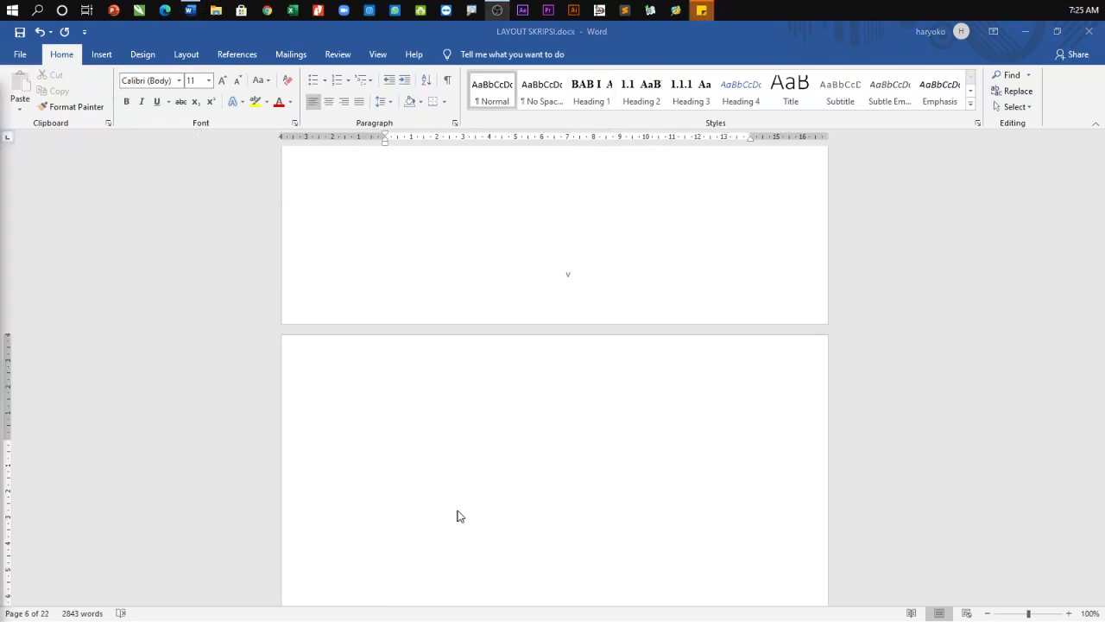
Step: Write "DAFTAR GAMBAR" at the start of the blank page following page v
left_click(382, 482)
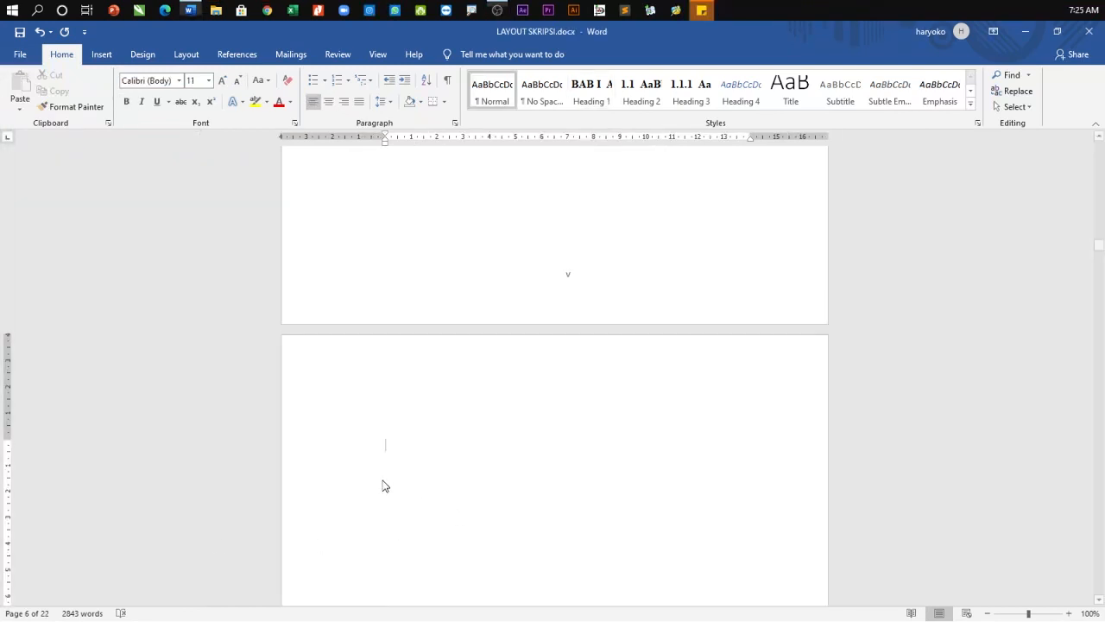
type("daf")
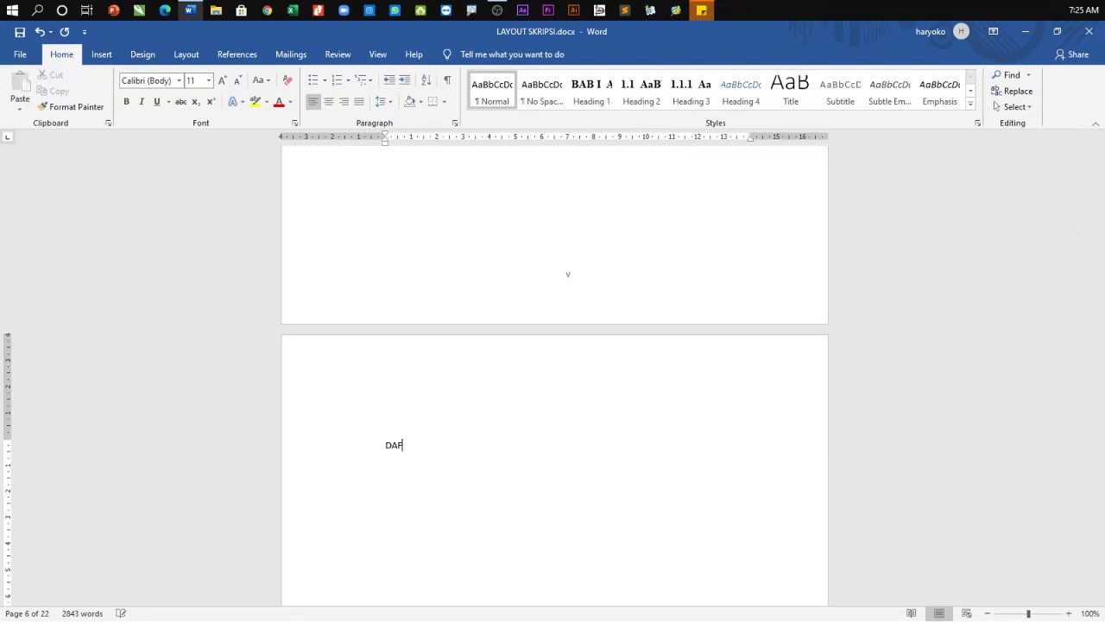
type("TAR GAMBAR")
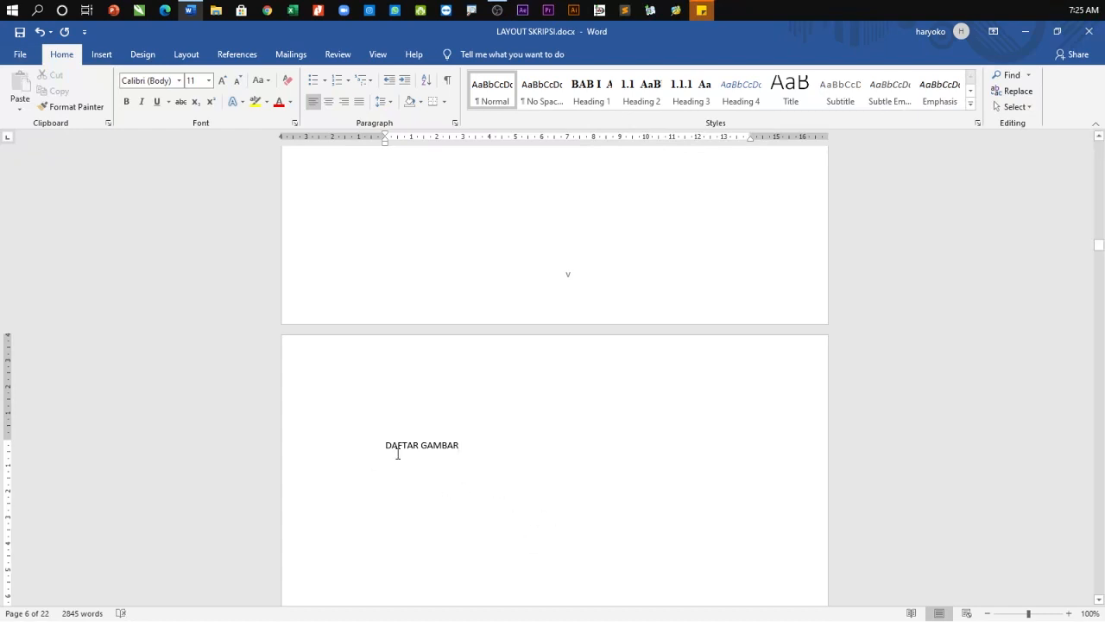
Step: Format the DAFTAR GAMBAR title as a centred Heading 1 without the "BAB I" numbering
triple_click(440, 444)
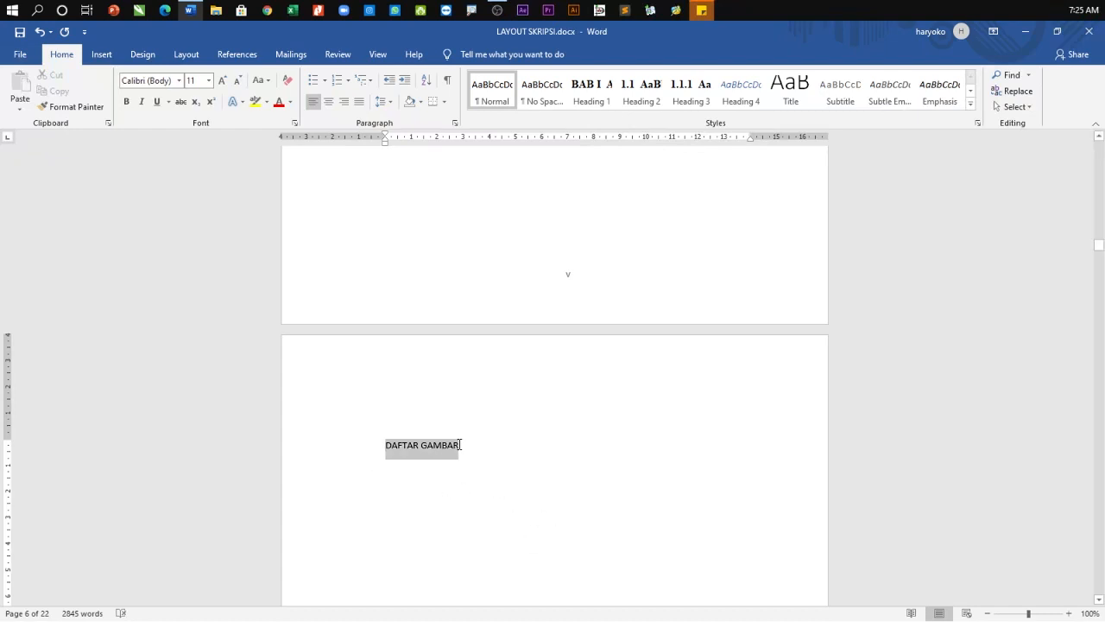
left_click(587, 93)
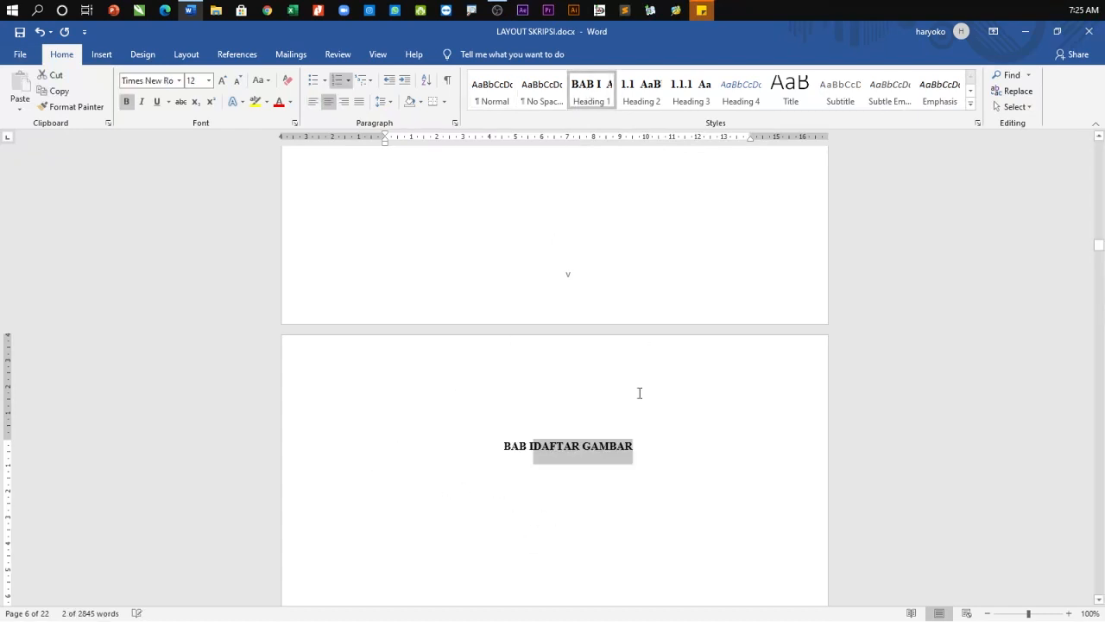
left_click(536, 446)
key("BackSpace")
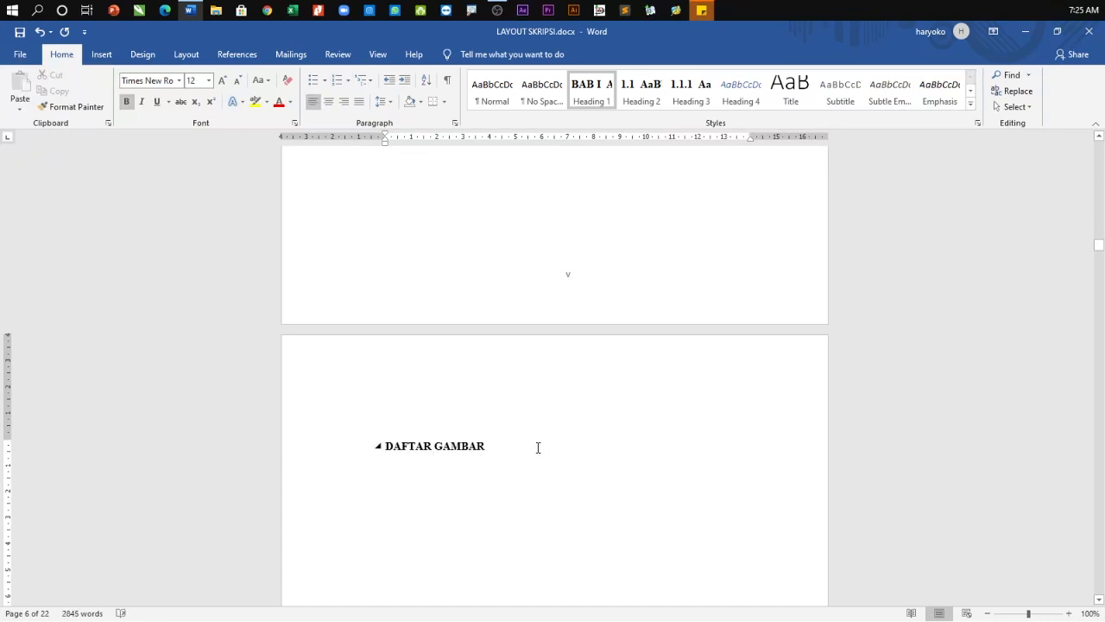
key("ctrl+e")
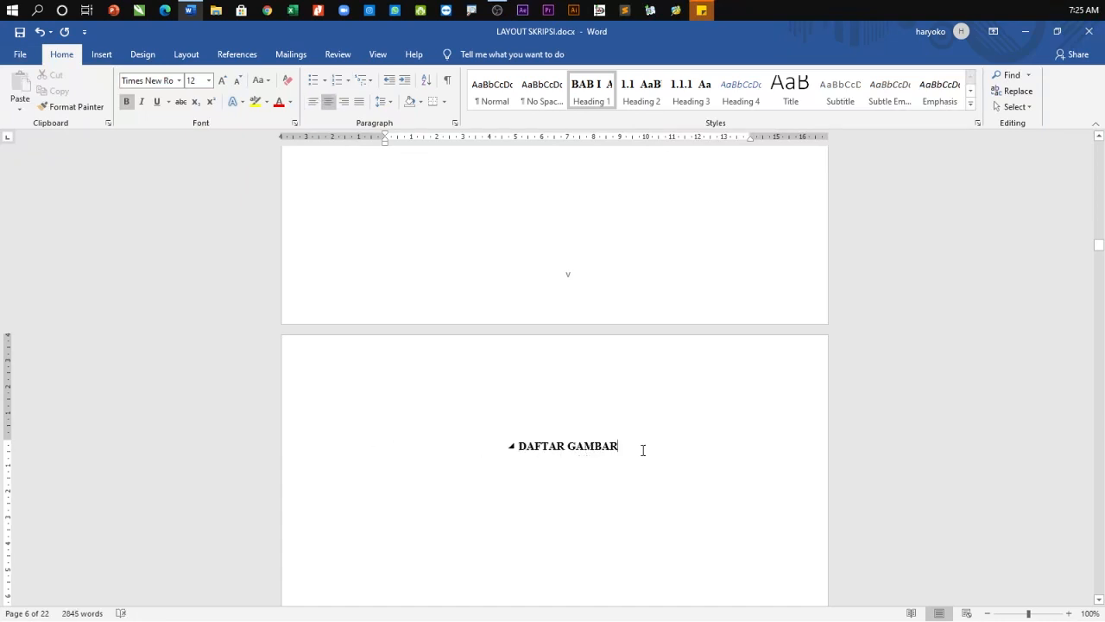
Step: Add a new line in the Normal style below the DAFTAR GAMBAR title
key("Return")
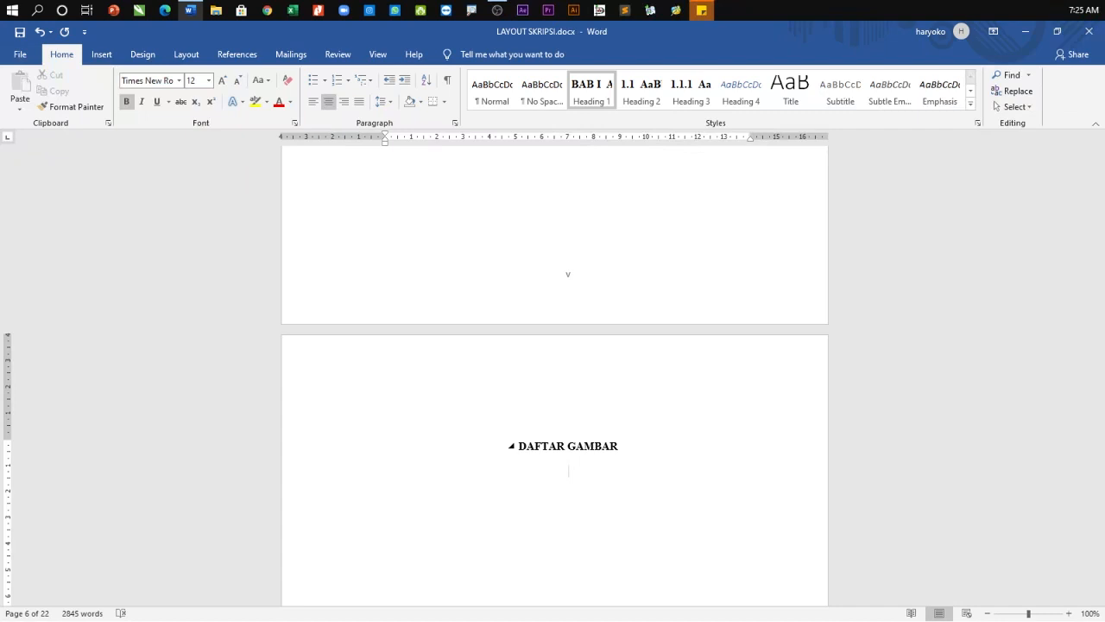
left_click(504, 102)
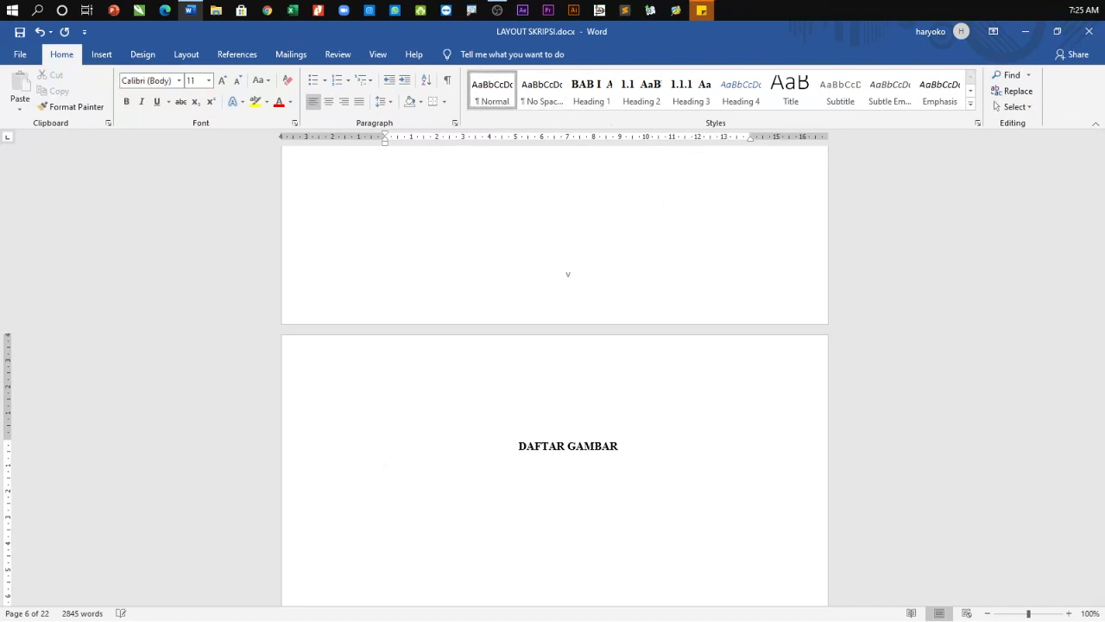
scroll(562, 288, "down", 10)
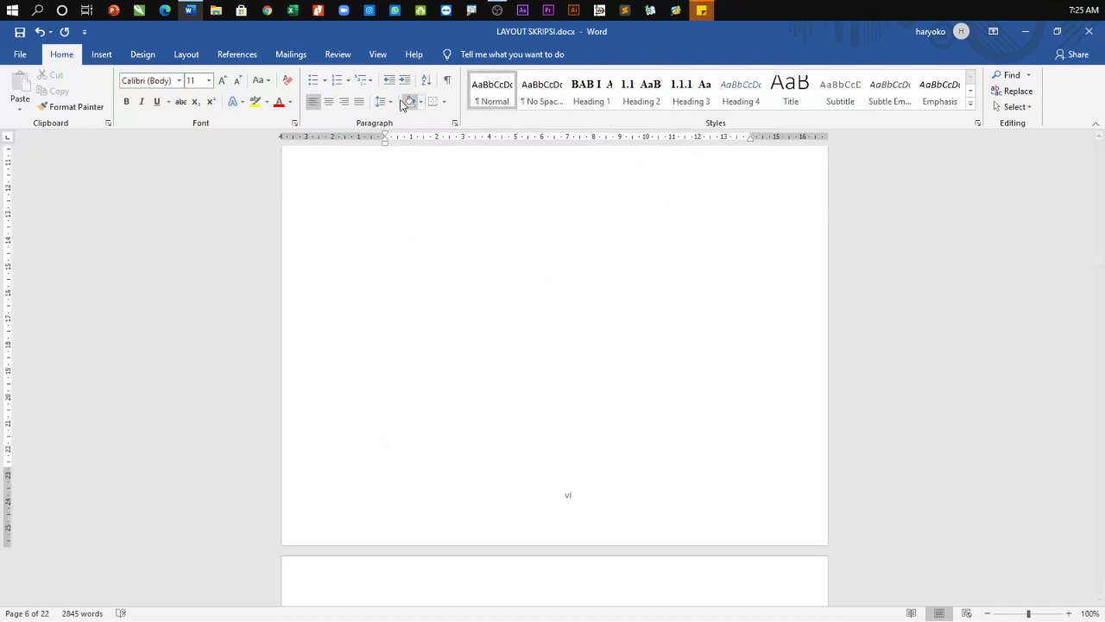
Step: Show the Navigation pane and go to the BAB II LANDASAN TEORI heading
left_click(377, 54)
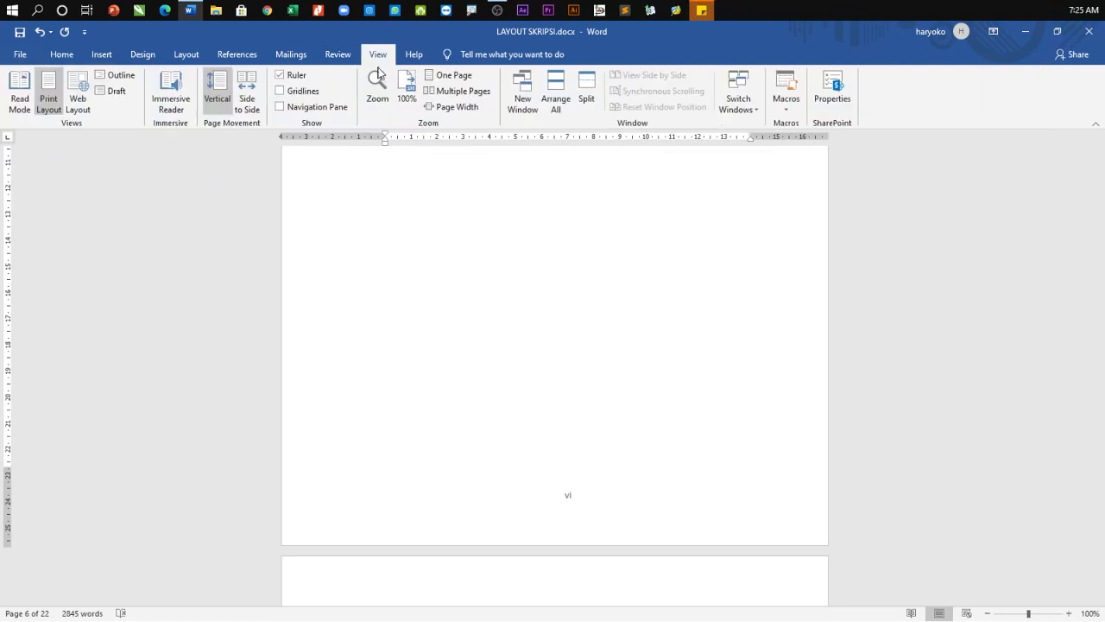
left_click(313, 110)
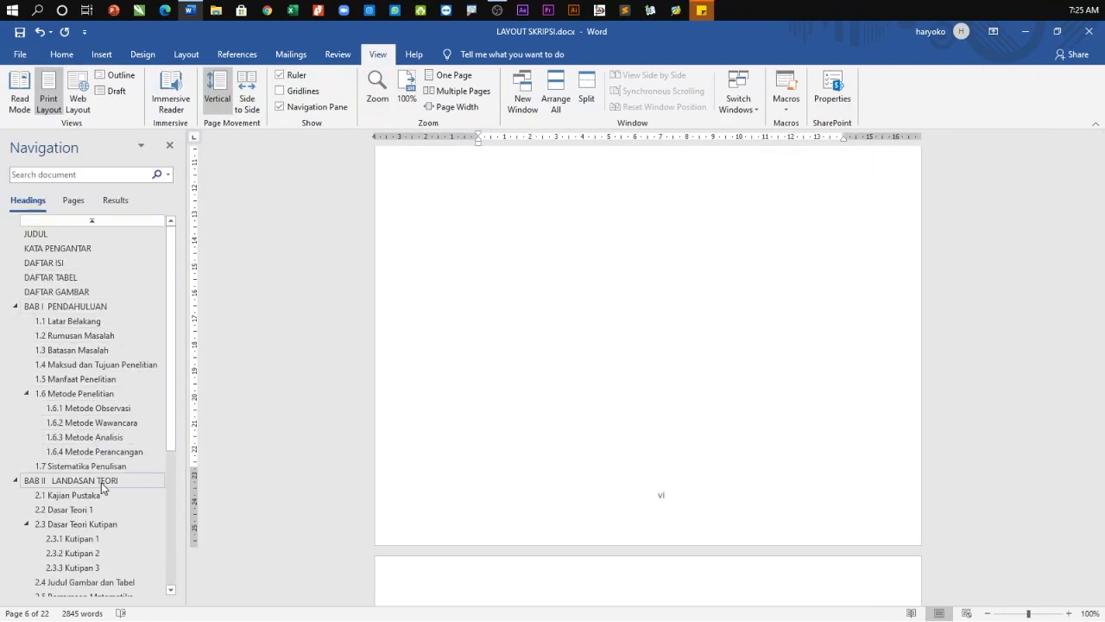
scroll(101, 489, "down", 1)
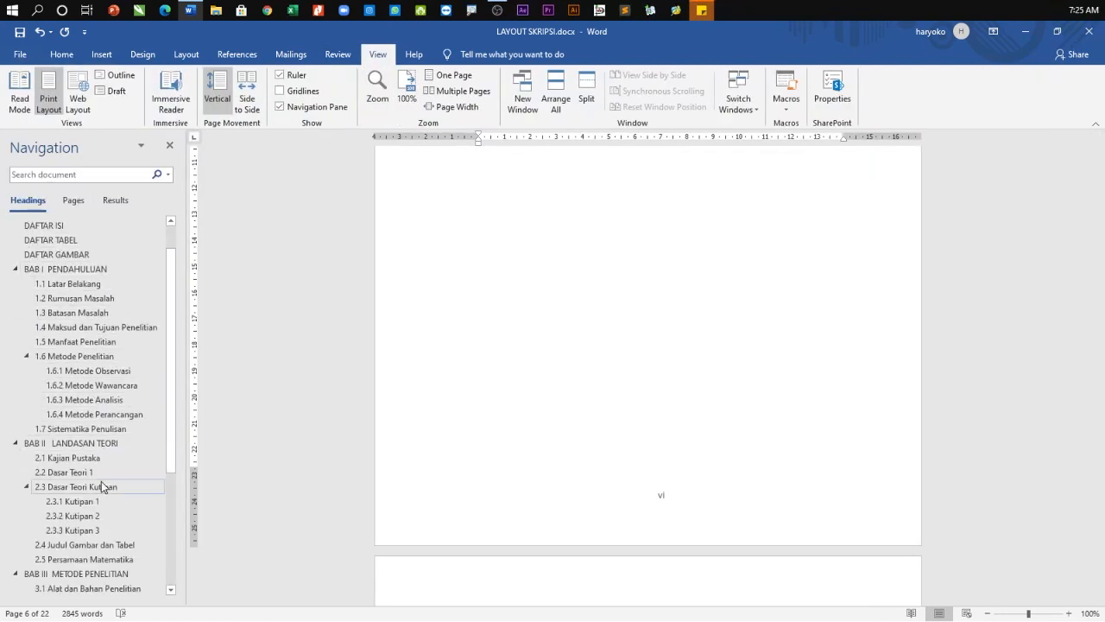
left_click(102, 445)
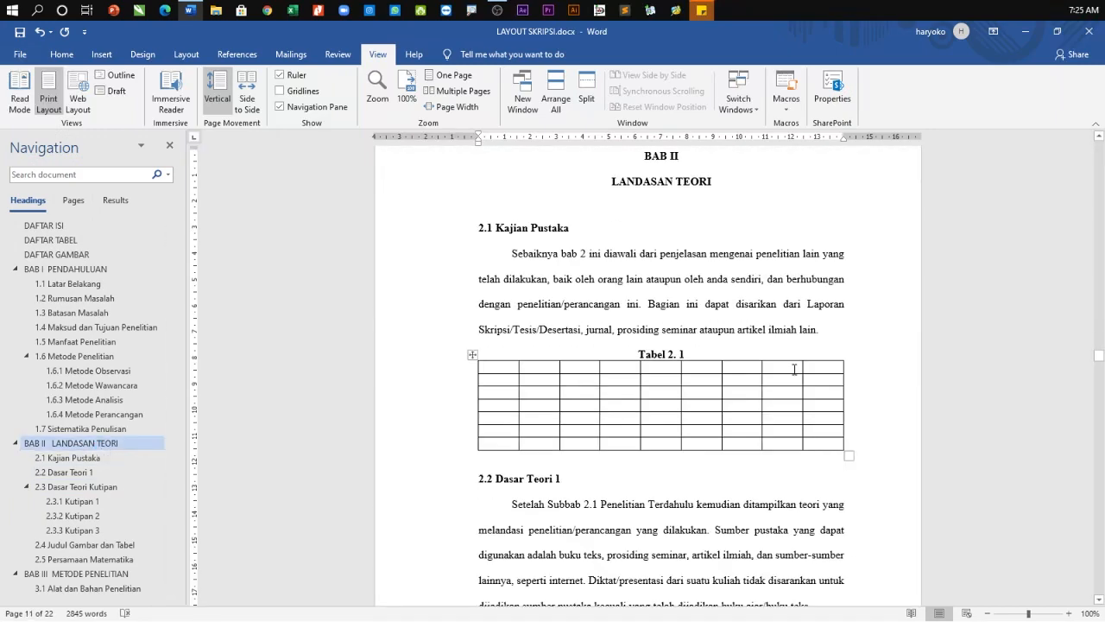
Step: Insert the Alienware desktop photo from the UNSPLASH pictures folder on a new line below the 2.2 Dasar Teori 1 paragraph
scroll(782, 369, "down", 5)
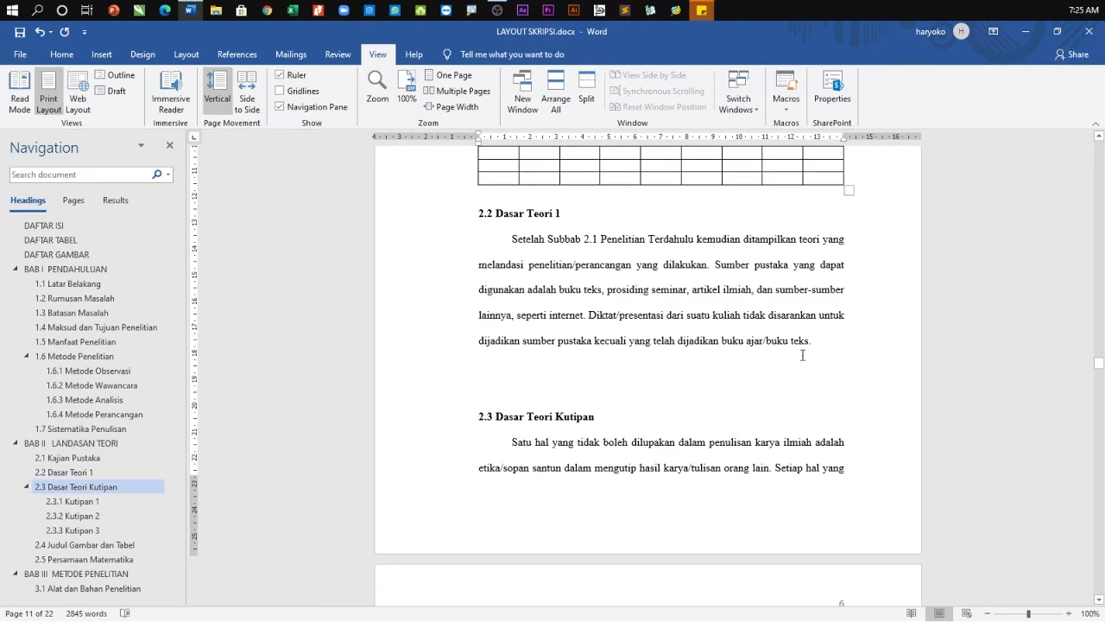
left_click(819, 344)
key("ctrl+Return")
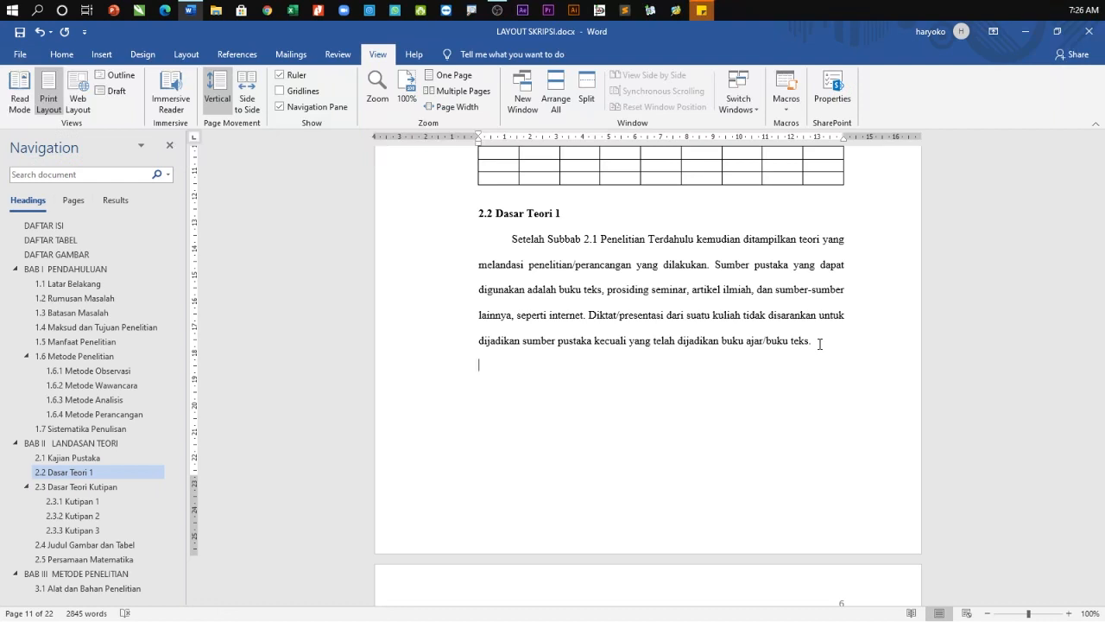
left_click(102, 55)
left_click(159, 91)
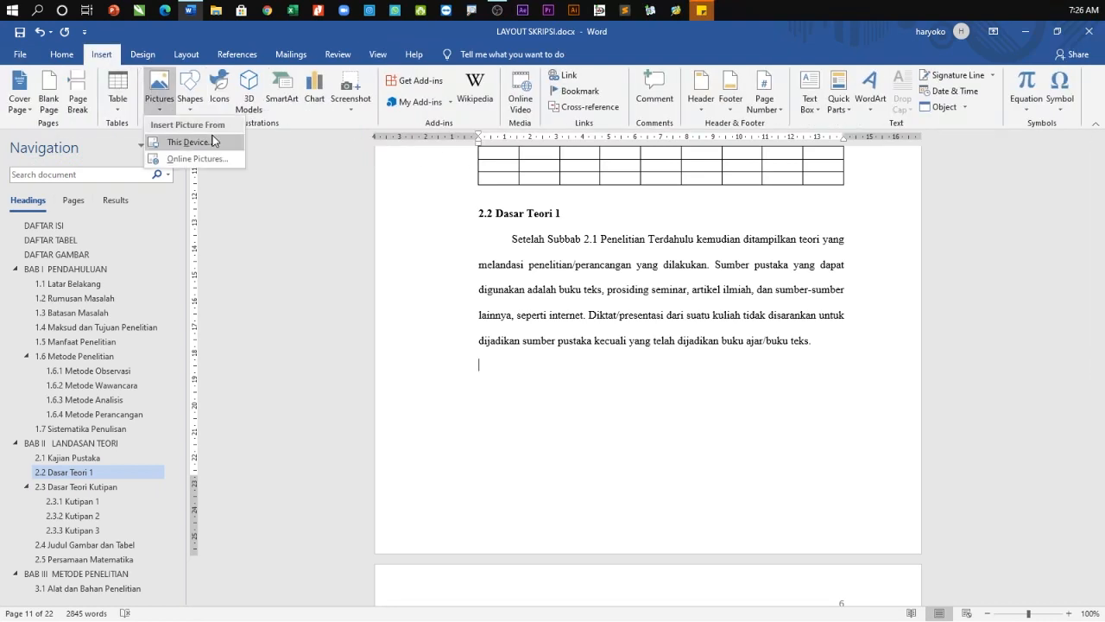
left_click(207, 142)
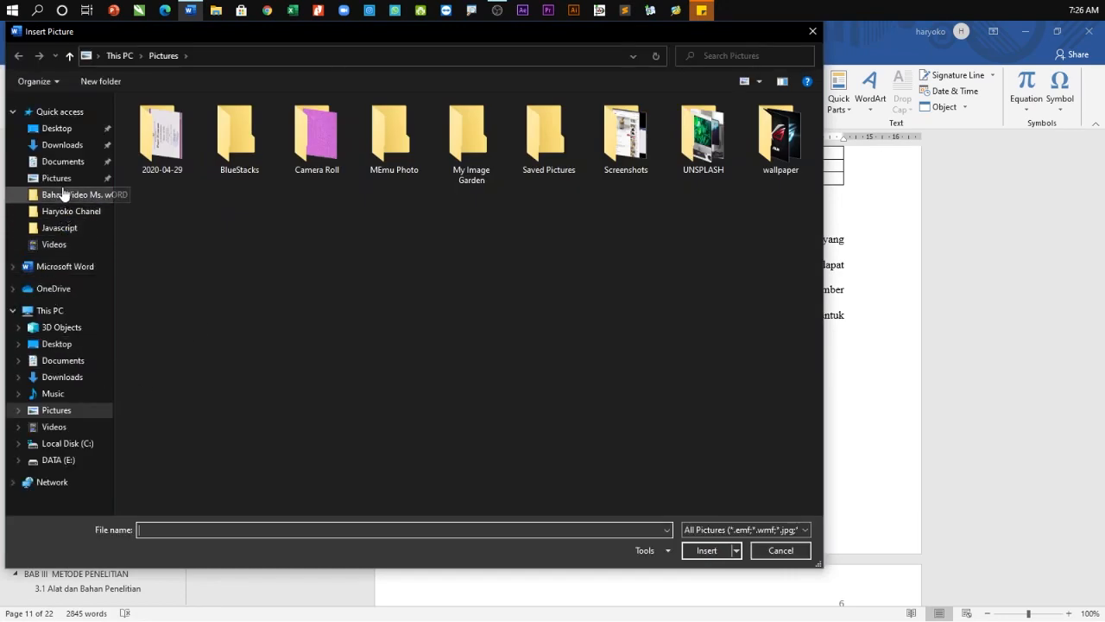
left_click(696, 155)
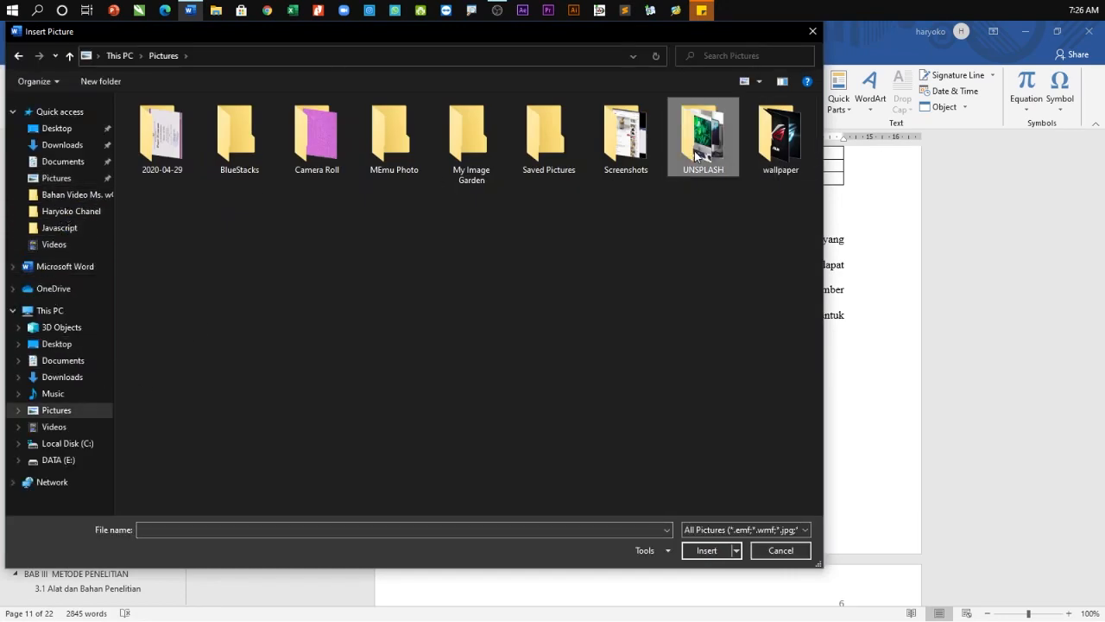
double_click(696, 155)
double_click(164, 151)
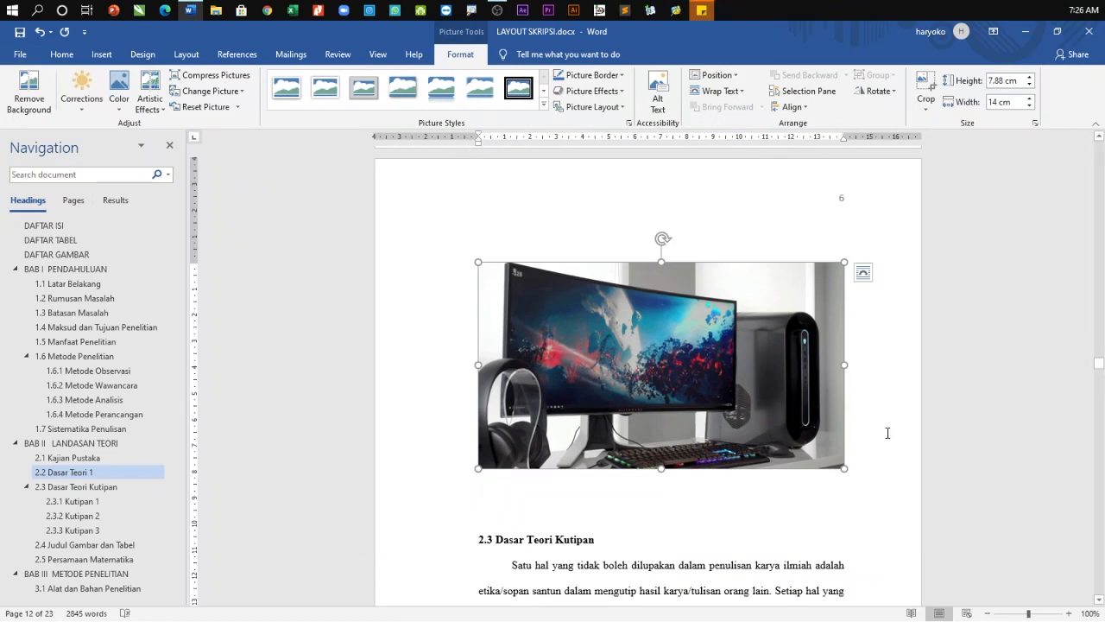
Step: Shrink the inserted Alienware picture to about 8.28 cm wide by 4.66 cm high and centre it
left_click_drag(845, 468, 695, 384)
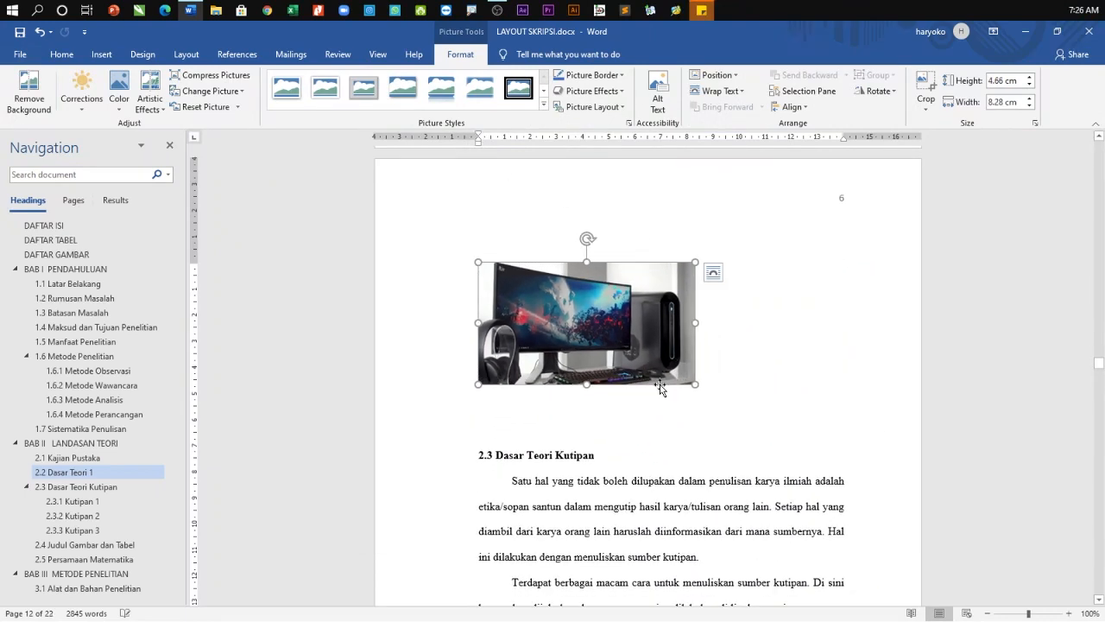
left_click(61, 53)
left_click(328, 101)
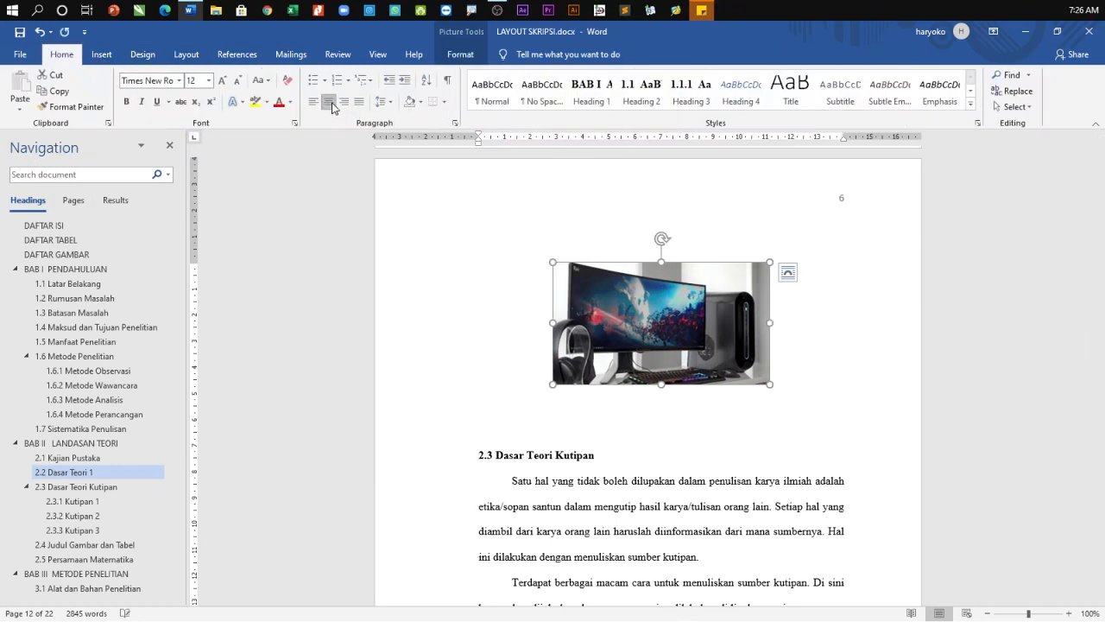
Step: Insert a caption on a new line below the Alienware picture using a new label "Gambar 2."
left_click(791, 382)
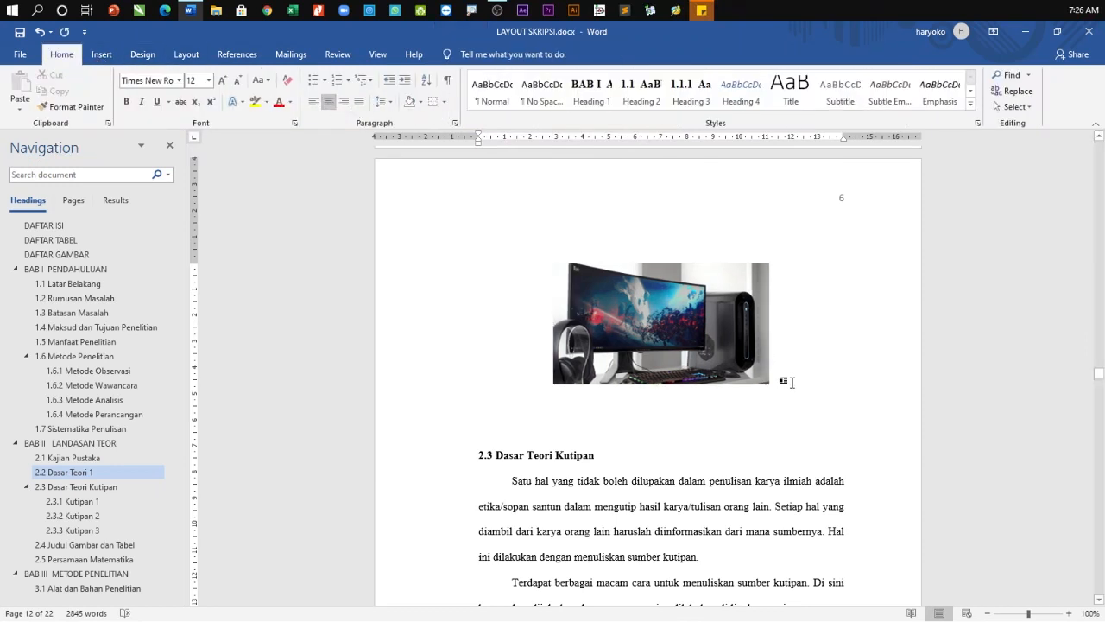
key("Return")
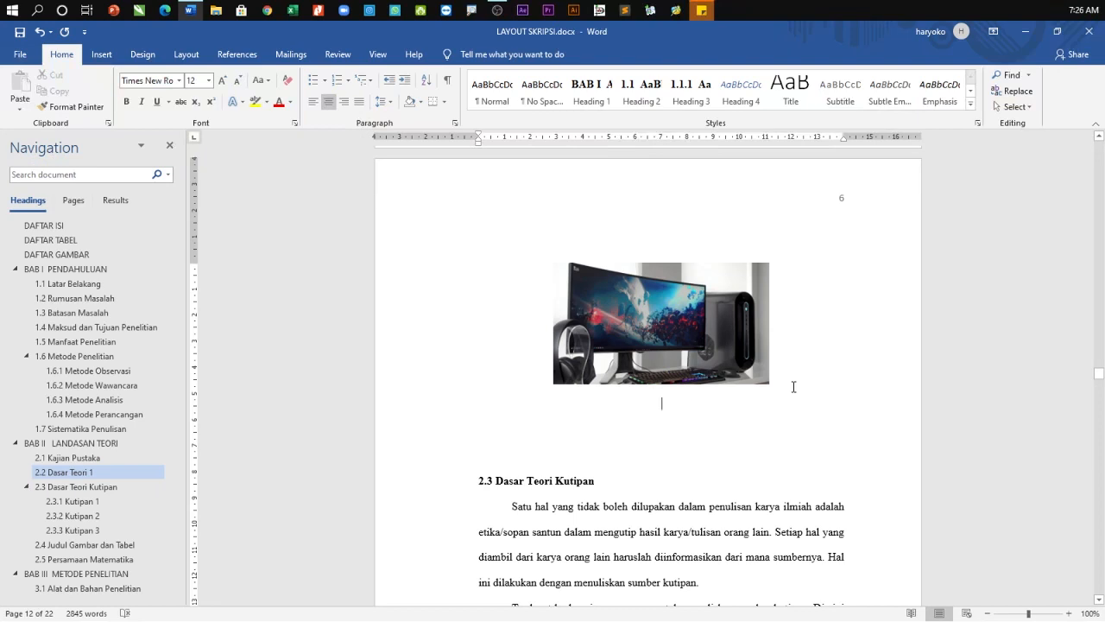
left_click(239, 54)
left_click(442, 89)
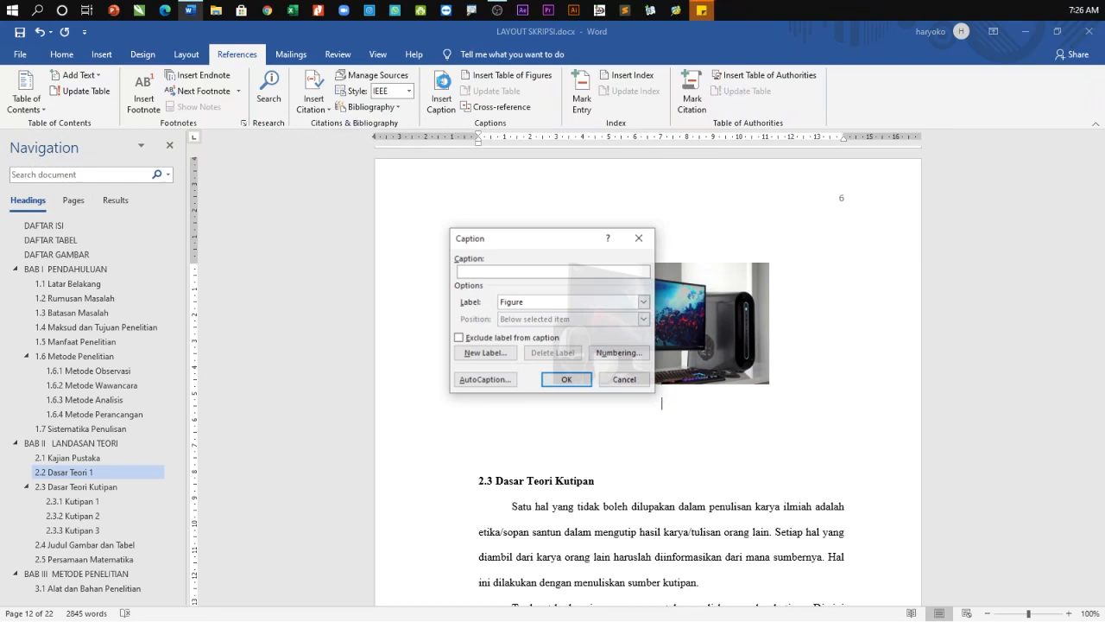
left_click(506, 353)
type("Gambar 2.")
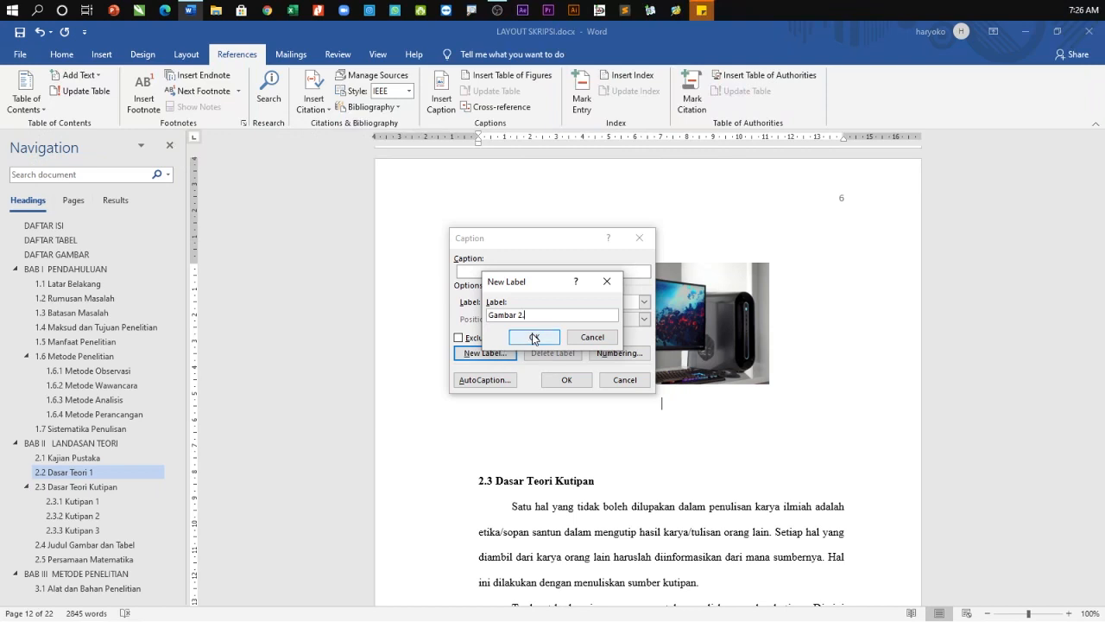
left_click(533, 337)
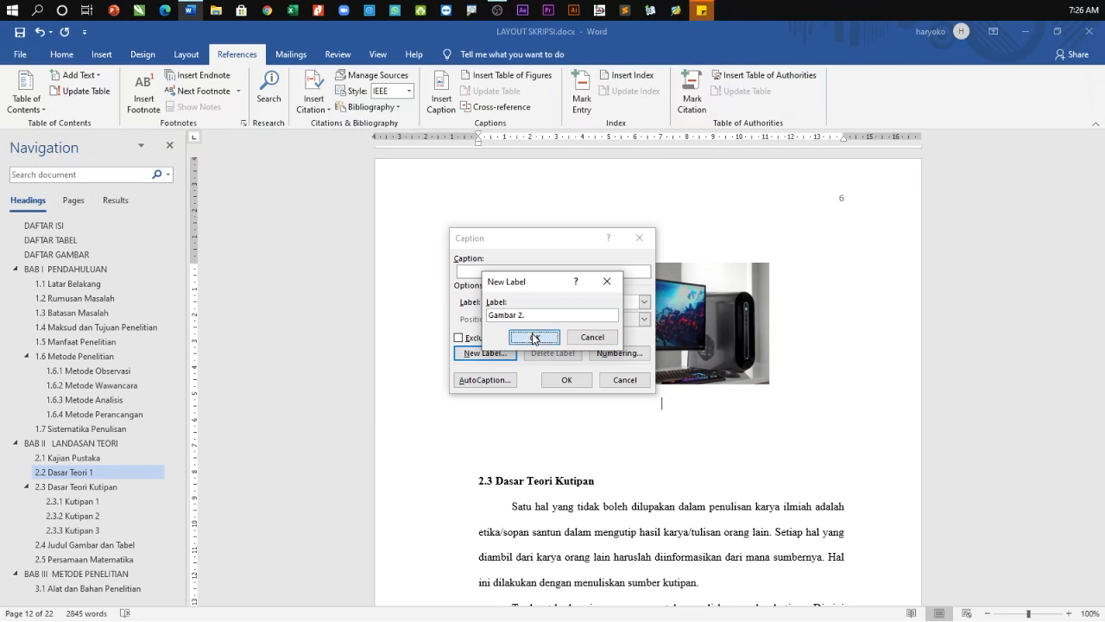
left_click(574, 381)
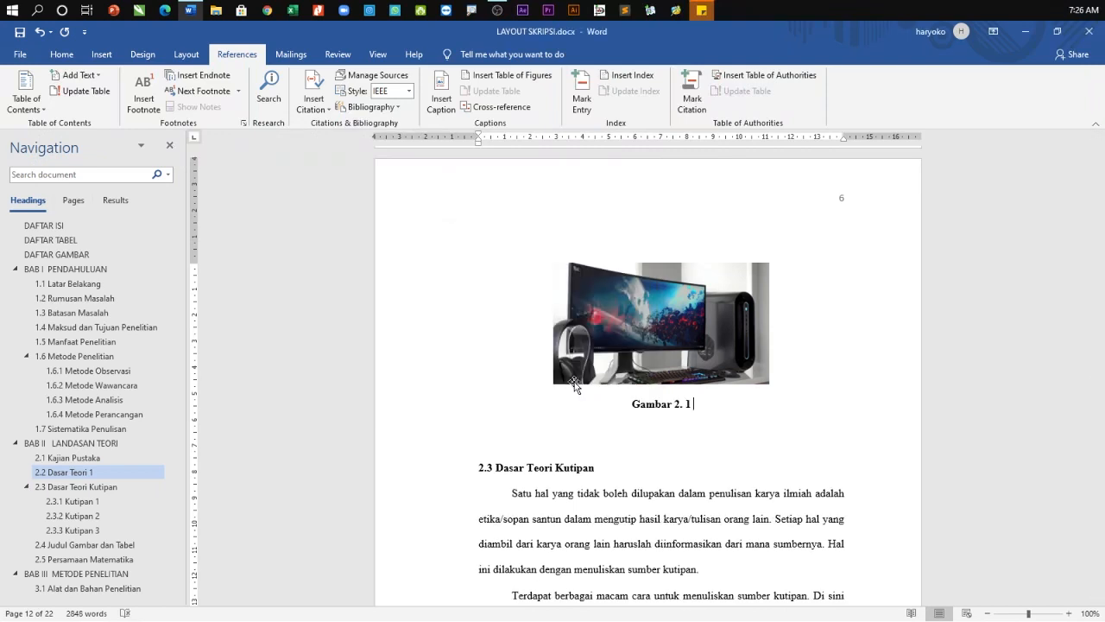
Step: Add the title "Dasar Teori 1" after the number in the Alienware picture's caption
type("Daas")
key("BackSpace")
key("BackSpace")
type("sar ")
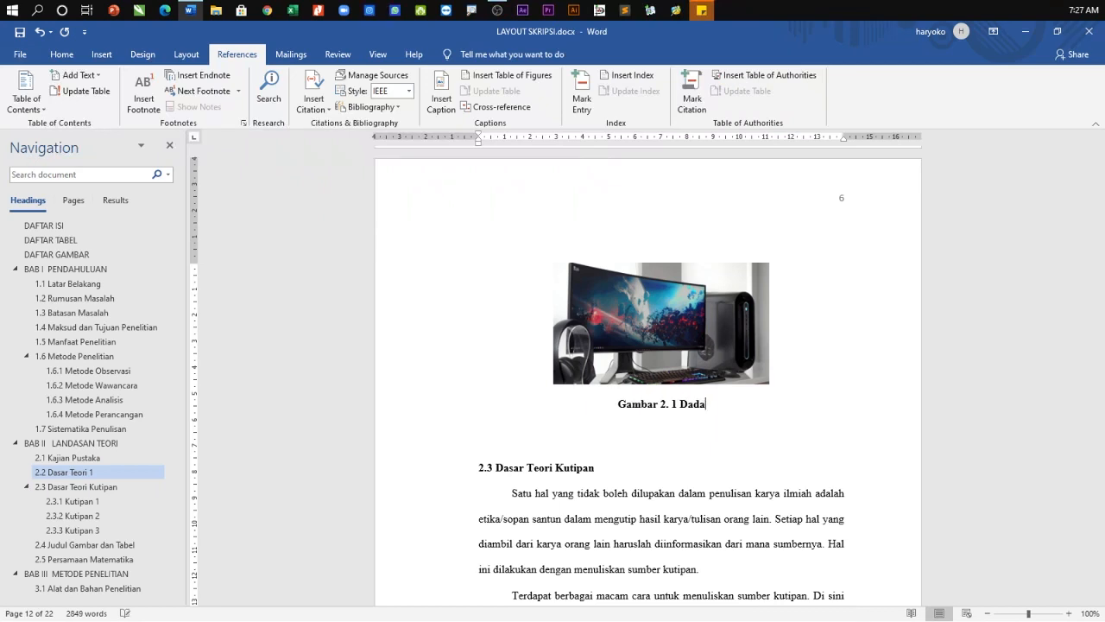
type("T")
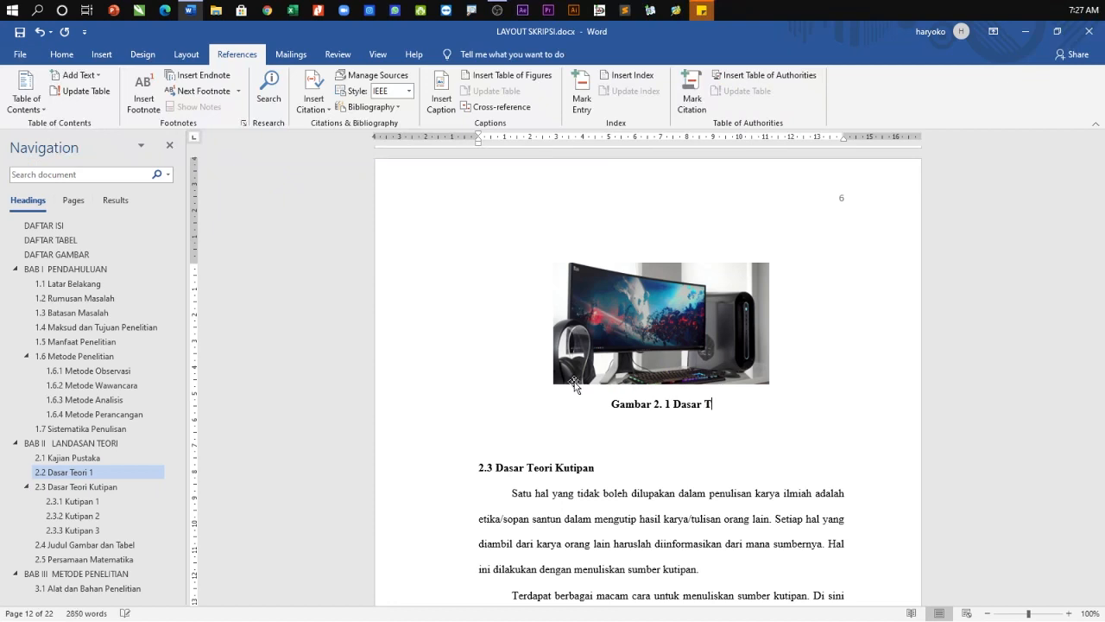
type("eori 1")
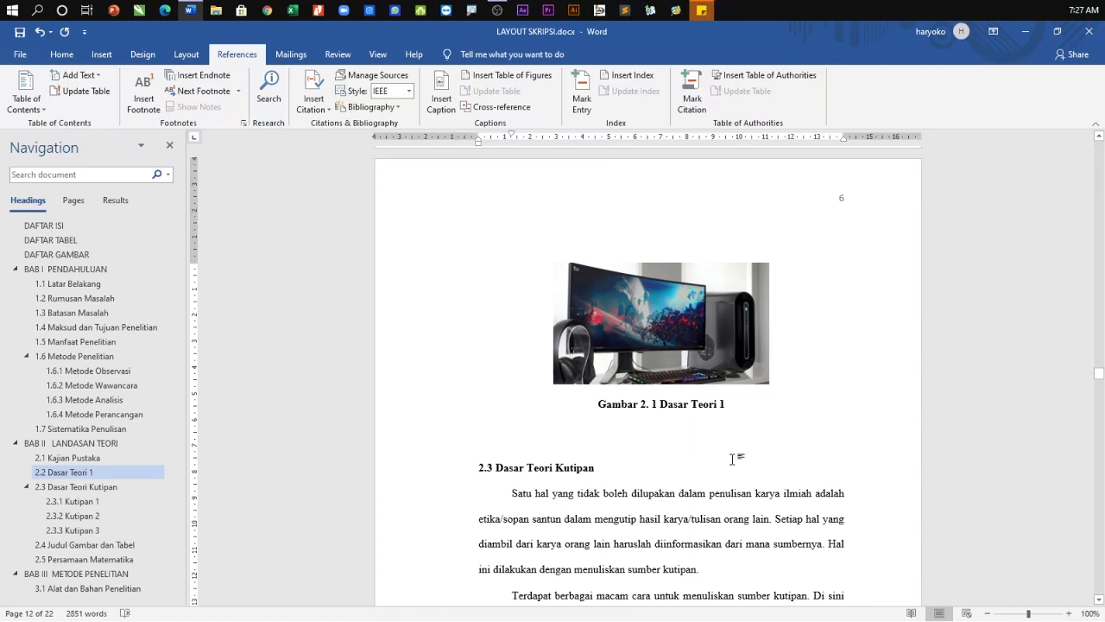
Step: Insert the photo of the monitor with green leaves from the UNSPLASH folder on a new line after section 2.3's first paragraph
scroll(736, 452, "down", 6)
scroll(734, 454, "down", 2)
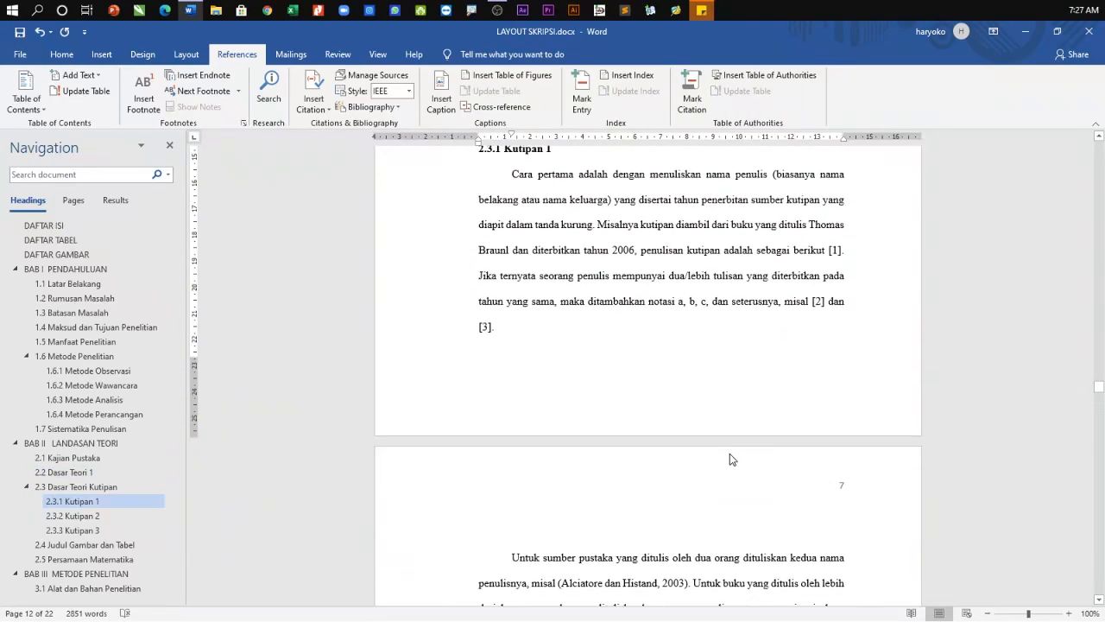
scroll(729, 453, "up", 2)
scroll(727, 455, "down", 3)
scroll(725, 457, "up", 7)
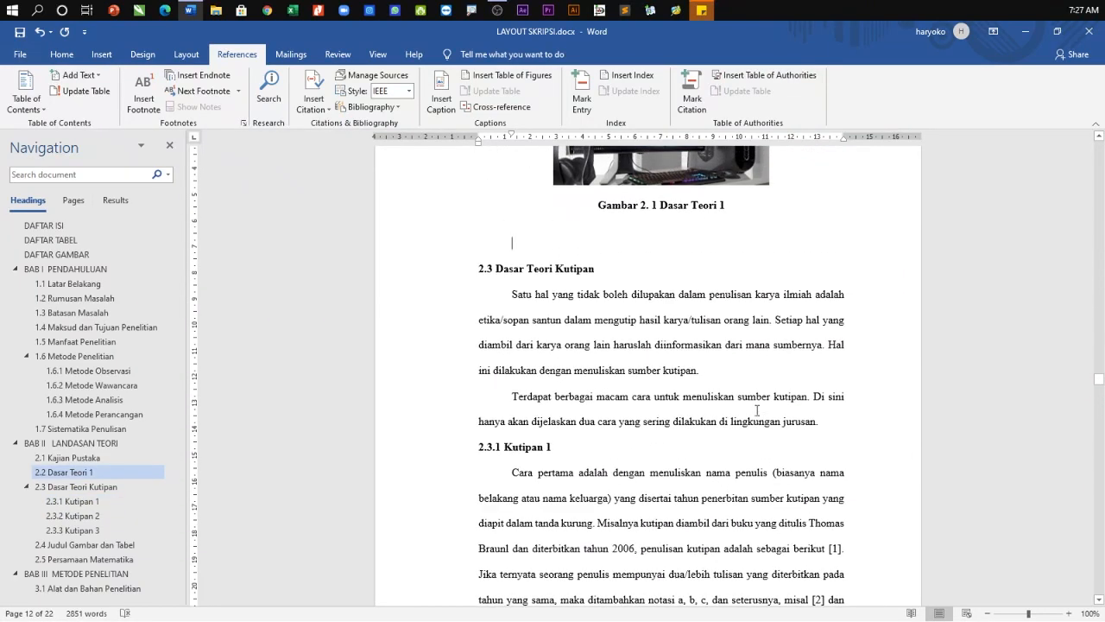
left_click(740, 372)
key("Return")
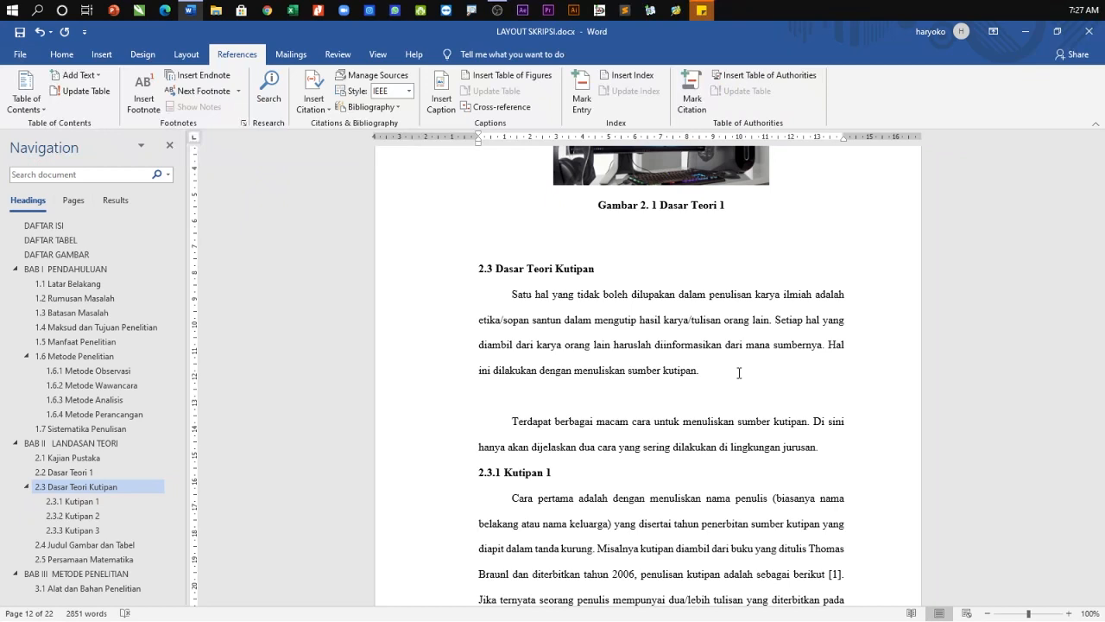
left_click(101, 54)
left_click(167, 102)
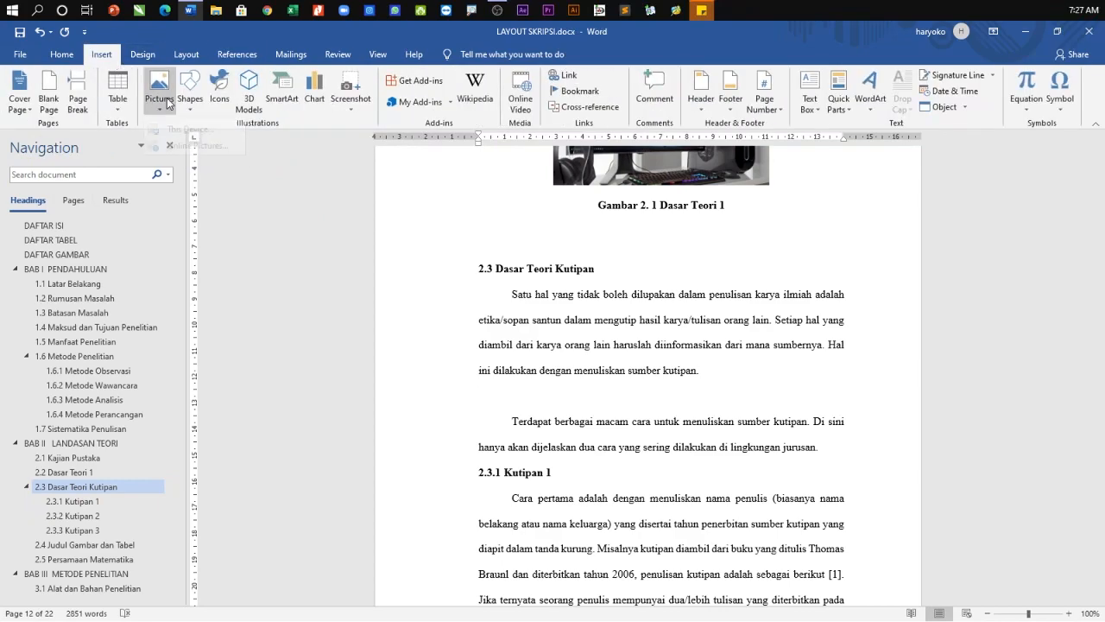
left_click(186, 129)
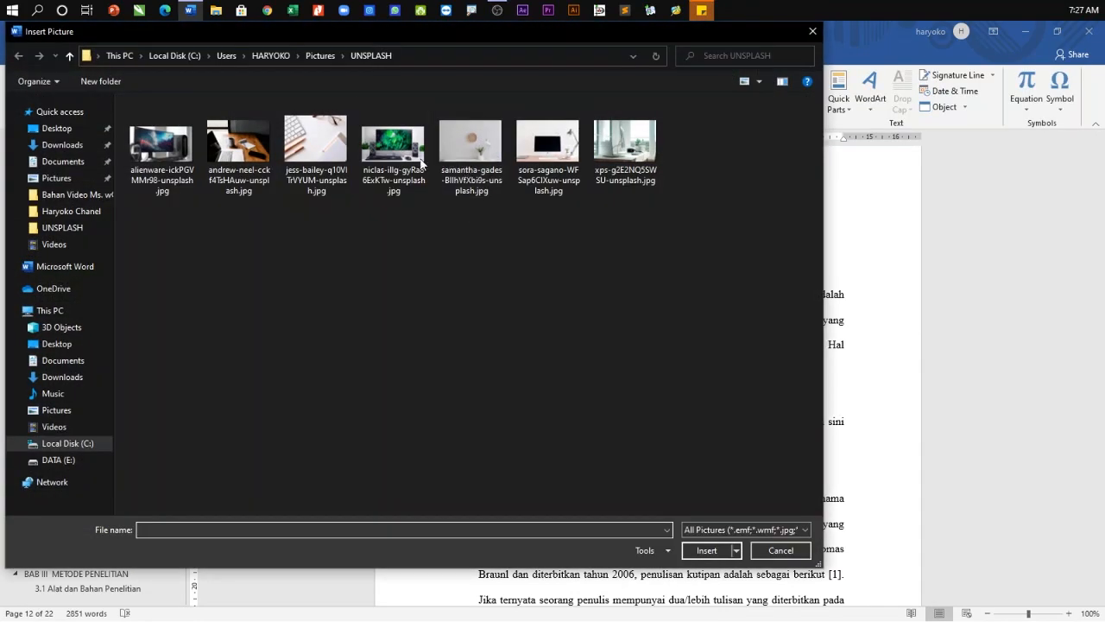
double_click(420, 161)
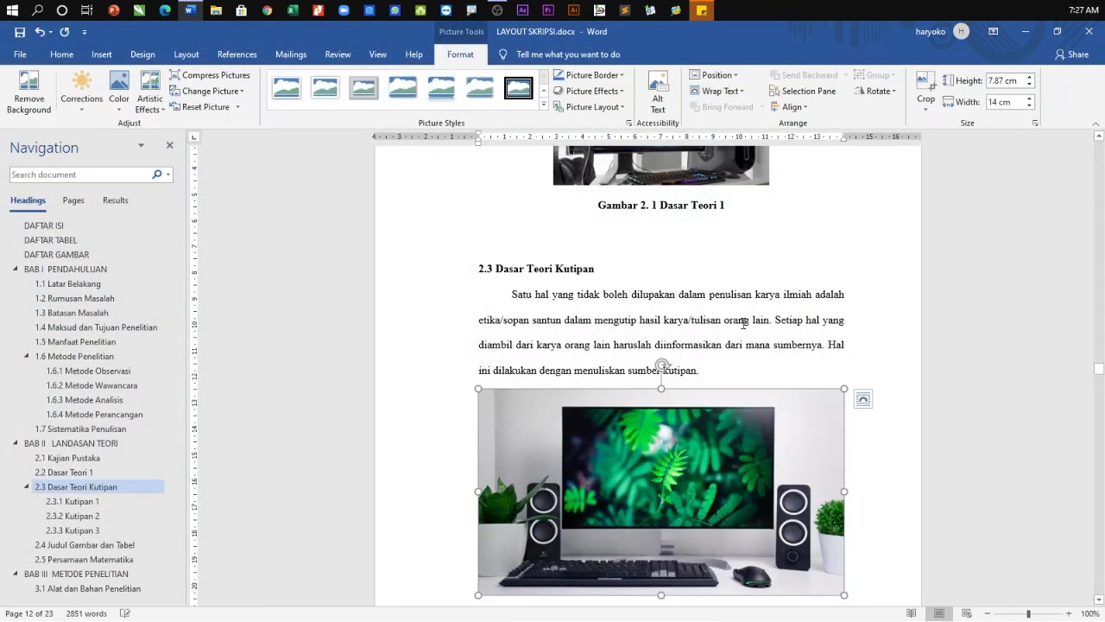
Step: Shrink the green-leaf monitor picture to about 12.23 cm wide by 6.88 cm high and centre it
scroll(742, 323, "down", 3)
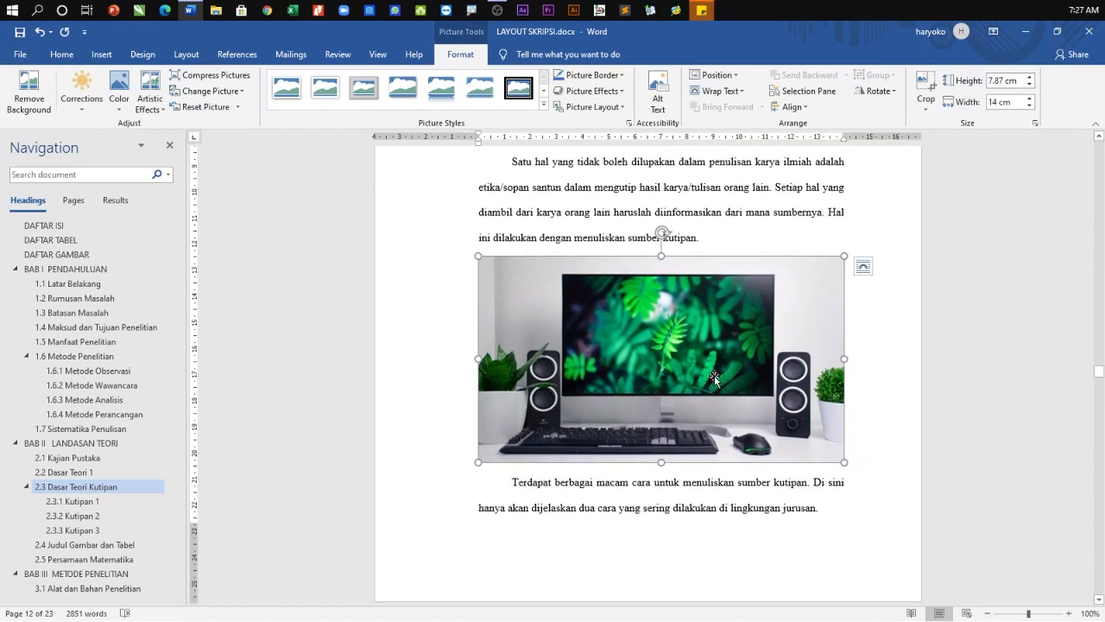
left_click_drag(844, 462, 798, 435)
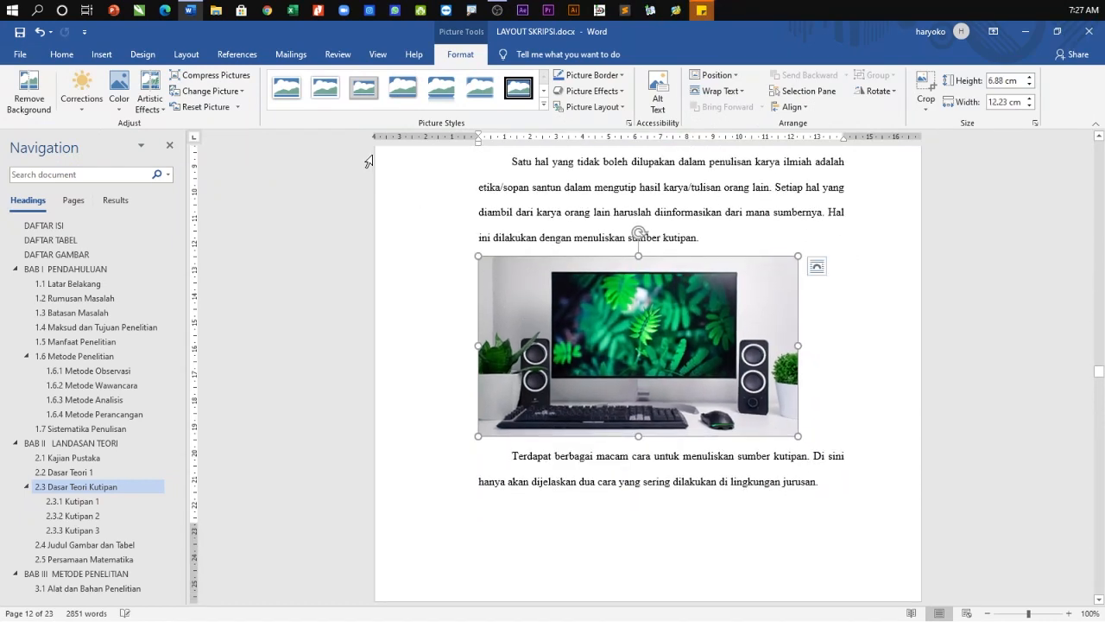
left_click(62, 55)
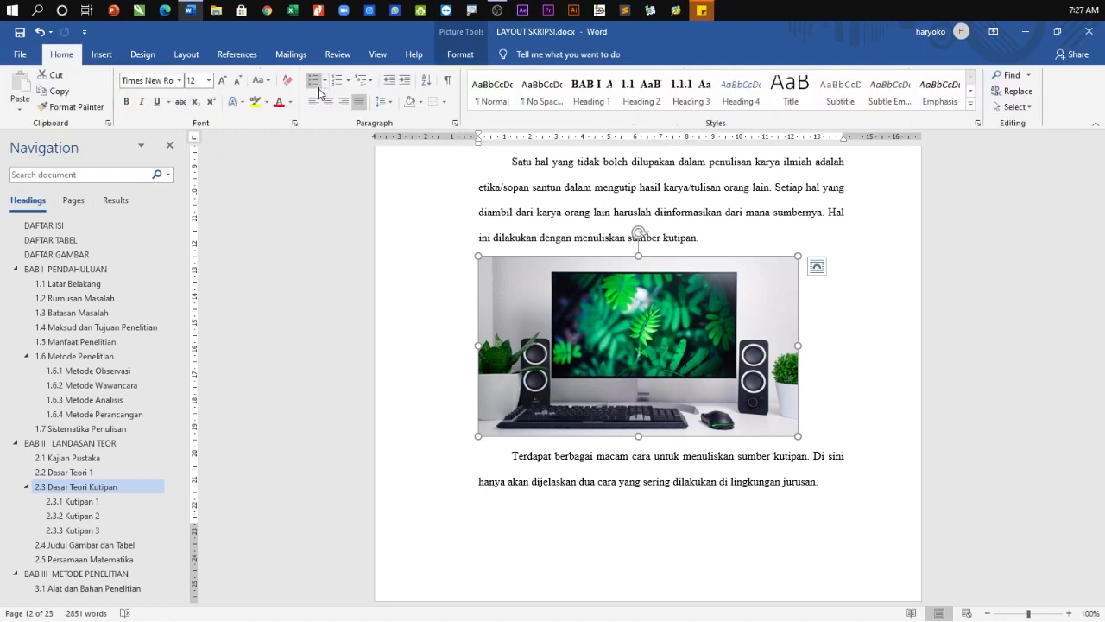
left_click(328, 101)
Step: Insert a caption with the label "Gambar 2." on a new line below the green-leaf monitor picture
left_click(855, 433)
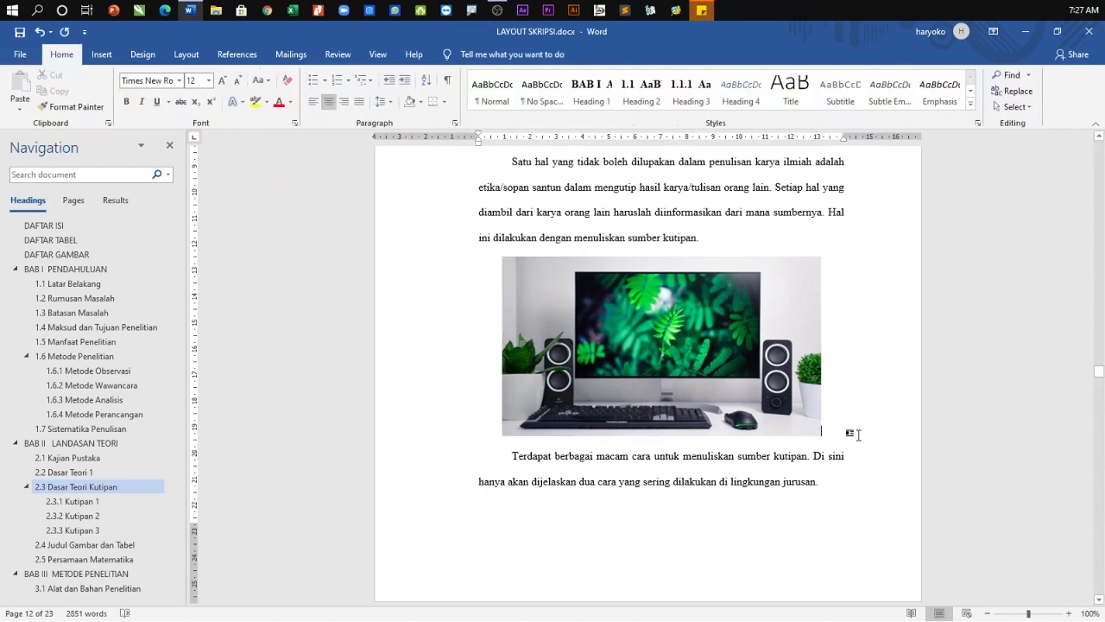
key("Return")
left_click(236, 54)
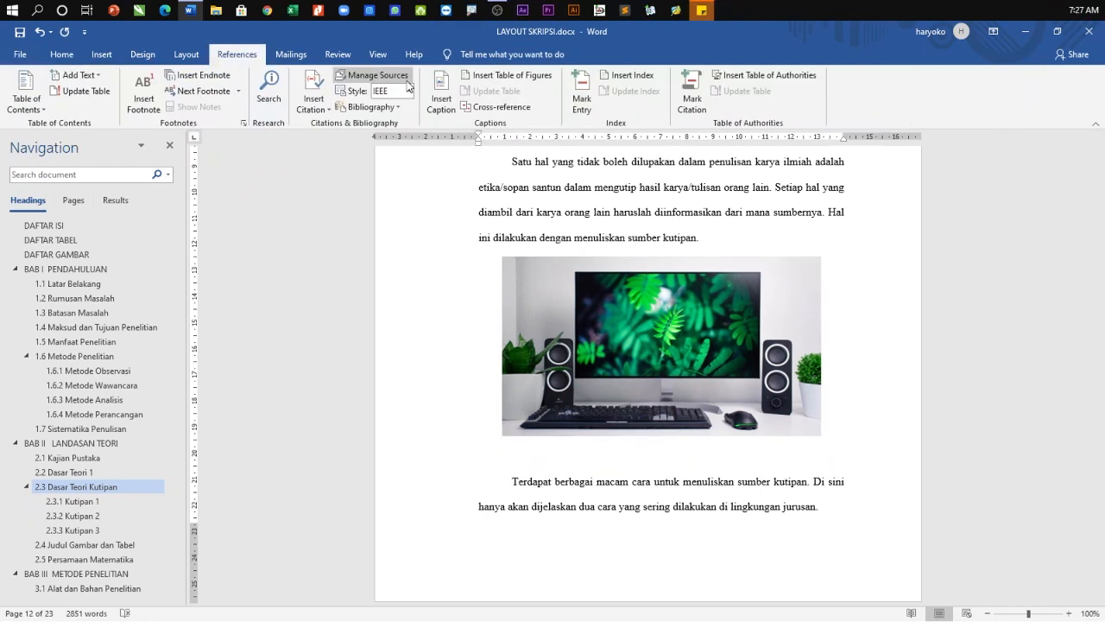
left_click(441, 93)
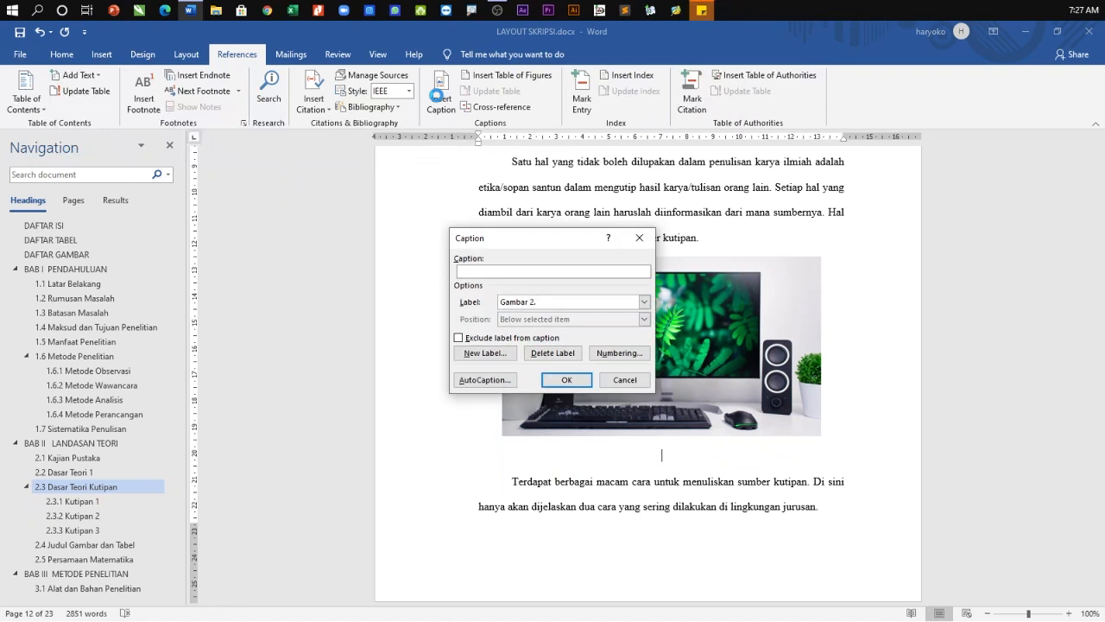
left_click(567, 380)
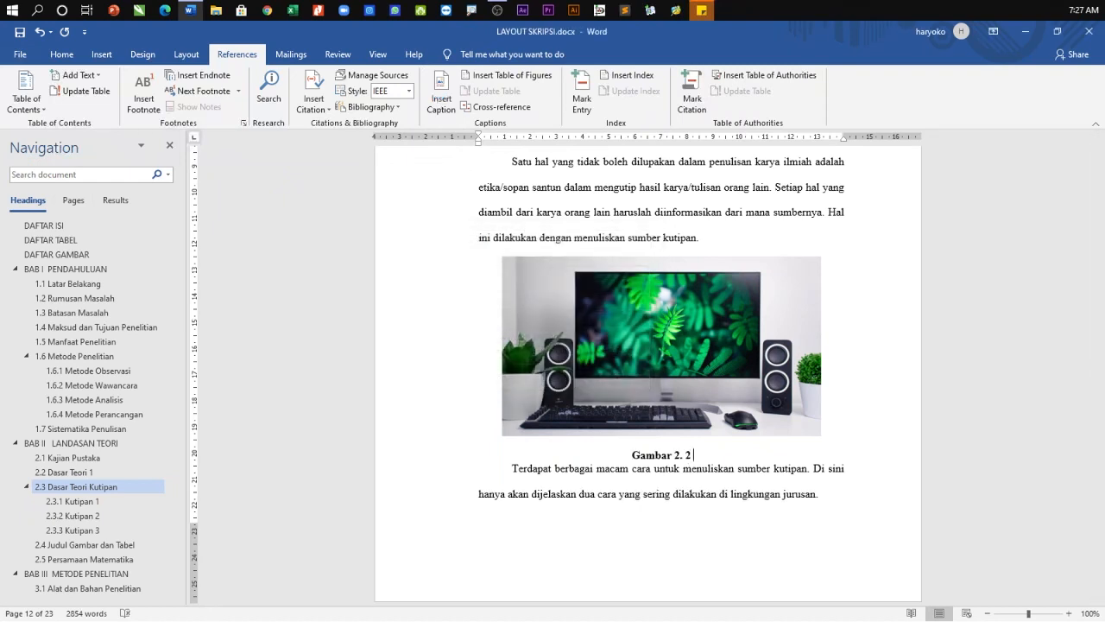
Step: Add the title "Gambar Teori Kutipan" after the number in the green-leaf picture's caption and end the line
type("Gambar")
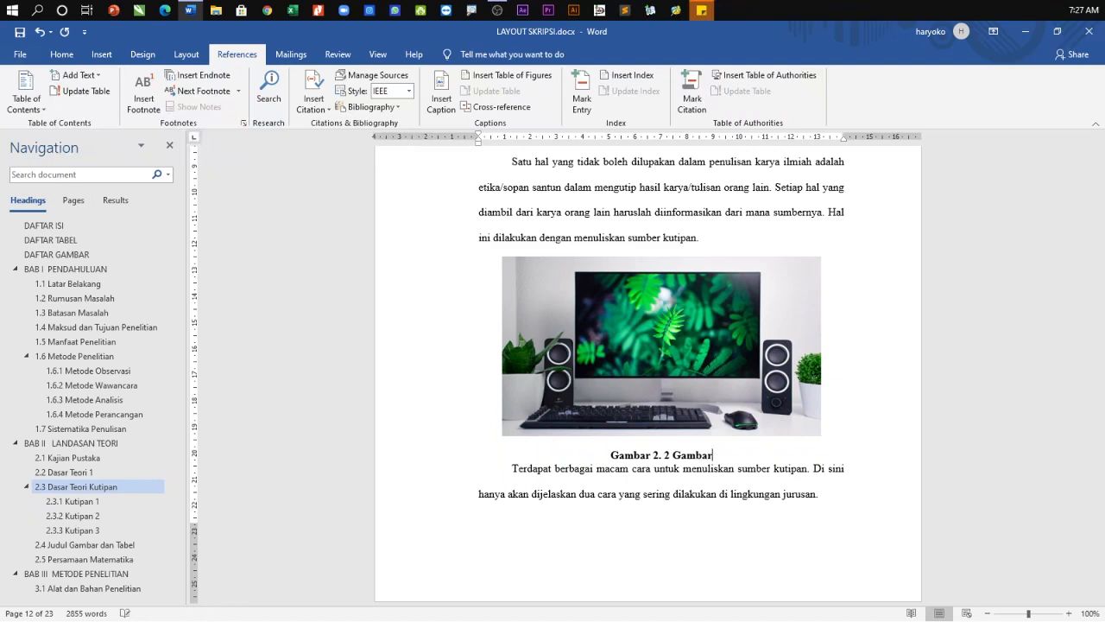
scroll(568, 311, "up", 3)
scroll(568, 311, "down", 3)
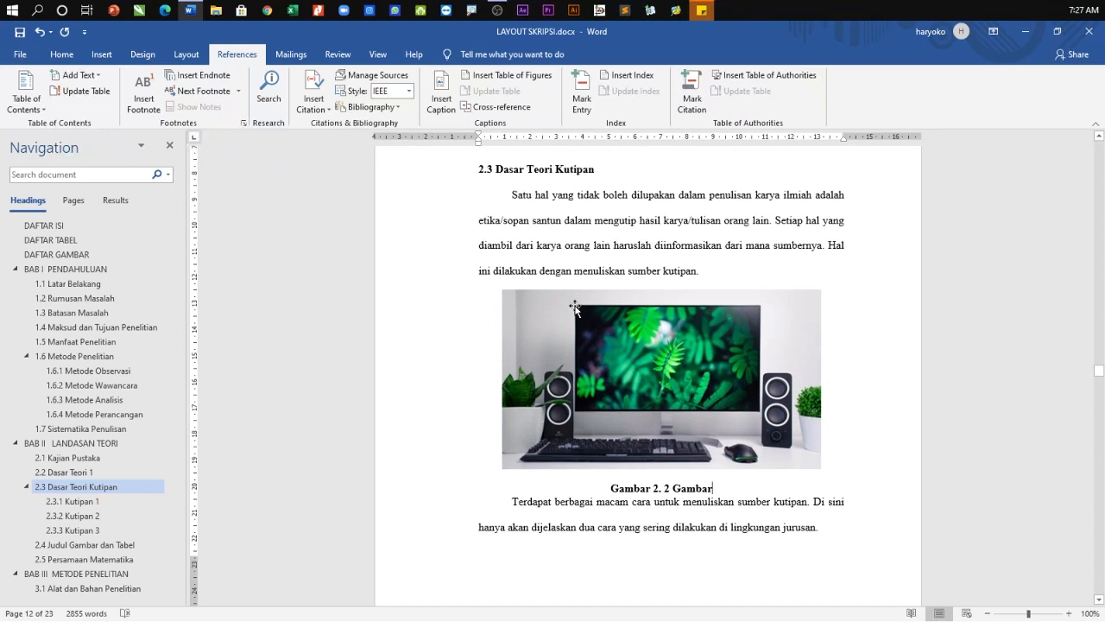
type("Teori ")
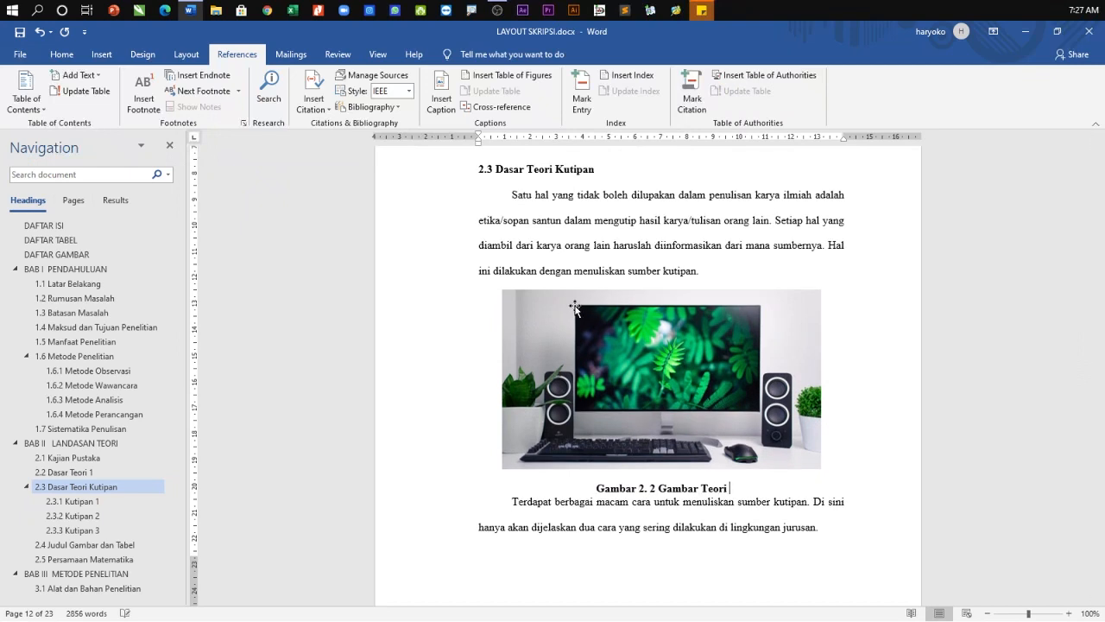
type("Kutipan")
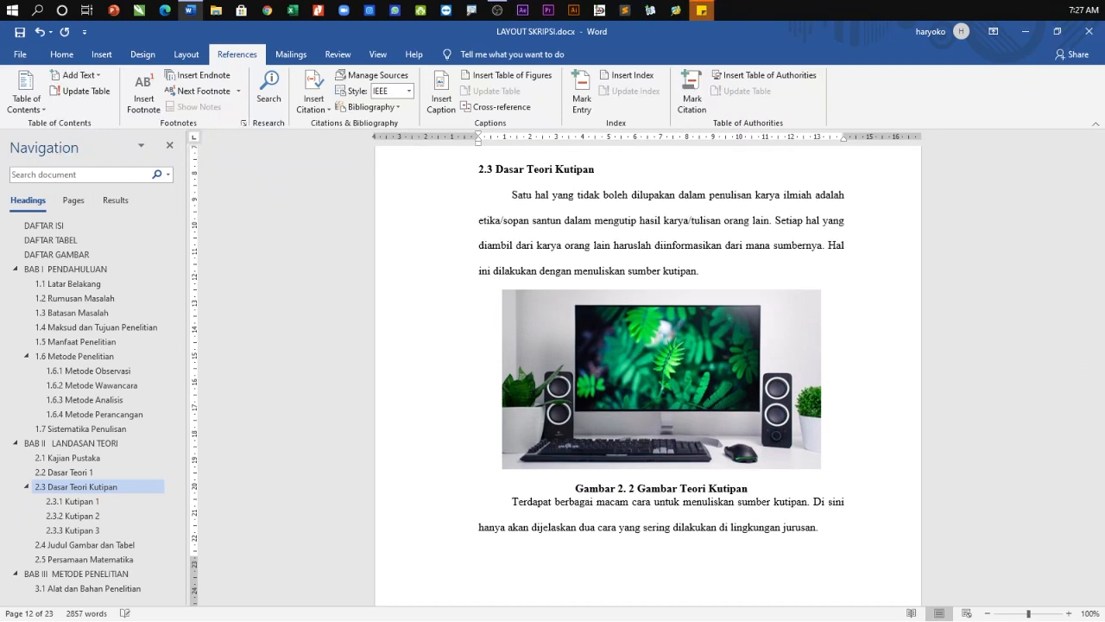
key("Return")
Step: Insert the photo of the black-screen desktop computer with a desk lamp on a new line after section 2.3.1's first paragraph
scroll(677, 391, "down", 5)
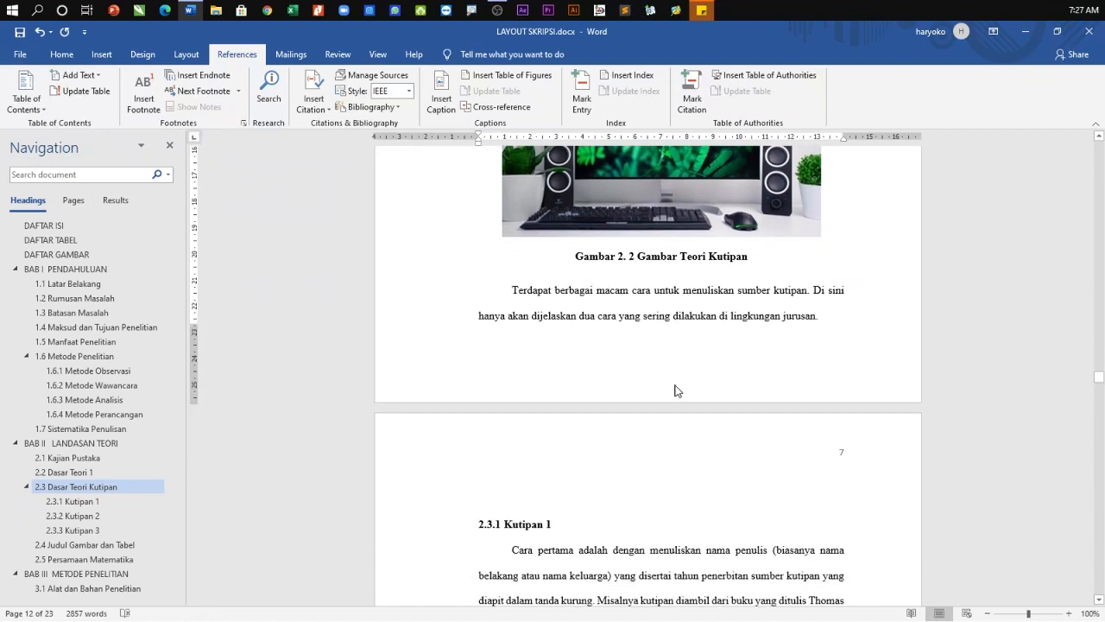
scroll(677, 391, "down", 5)
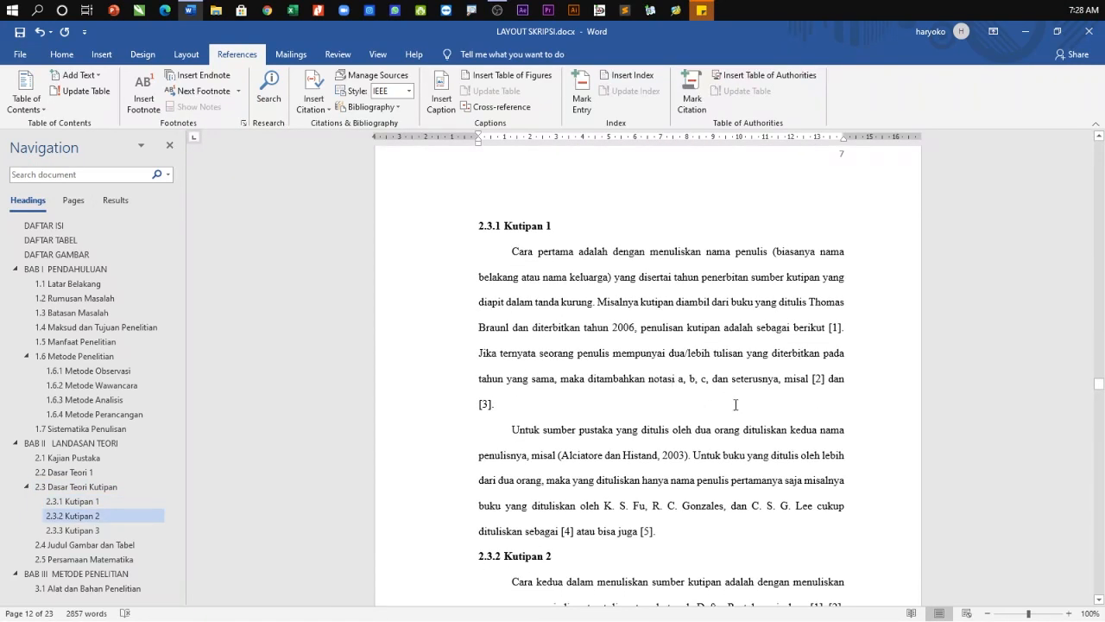
left_click(567, 412)
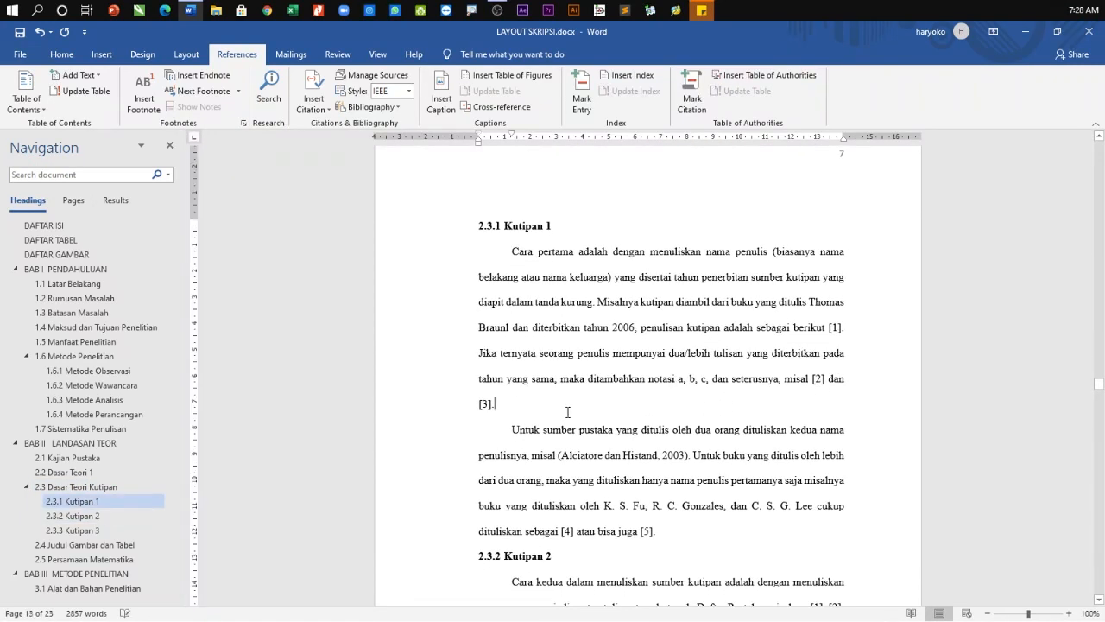
key("Return")
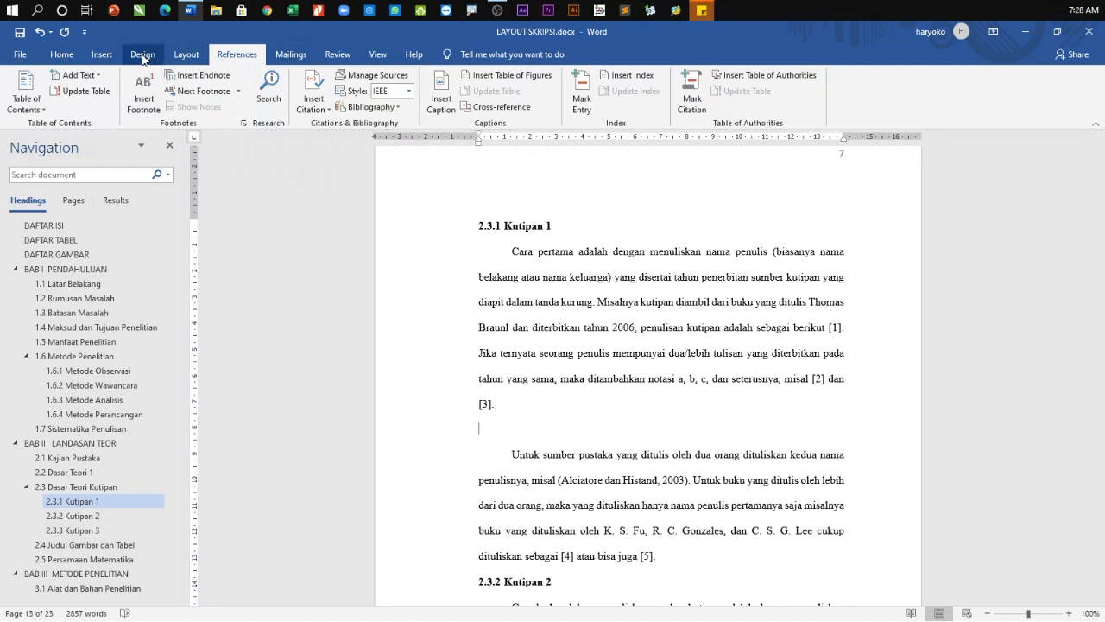
left_click(102, 54)
left_click(157, 91)
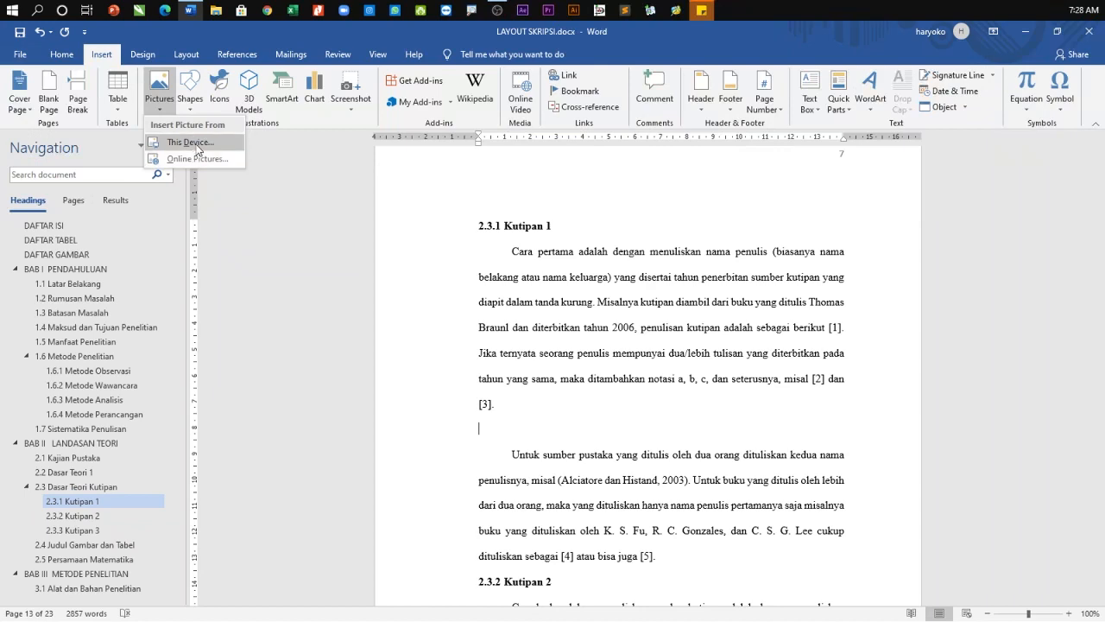
left_click(185, 140)
double_click(556, 144)
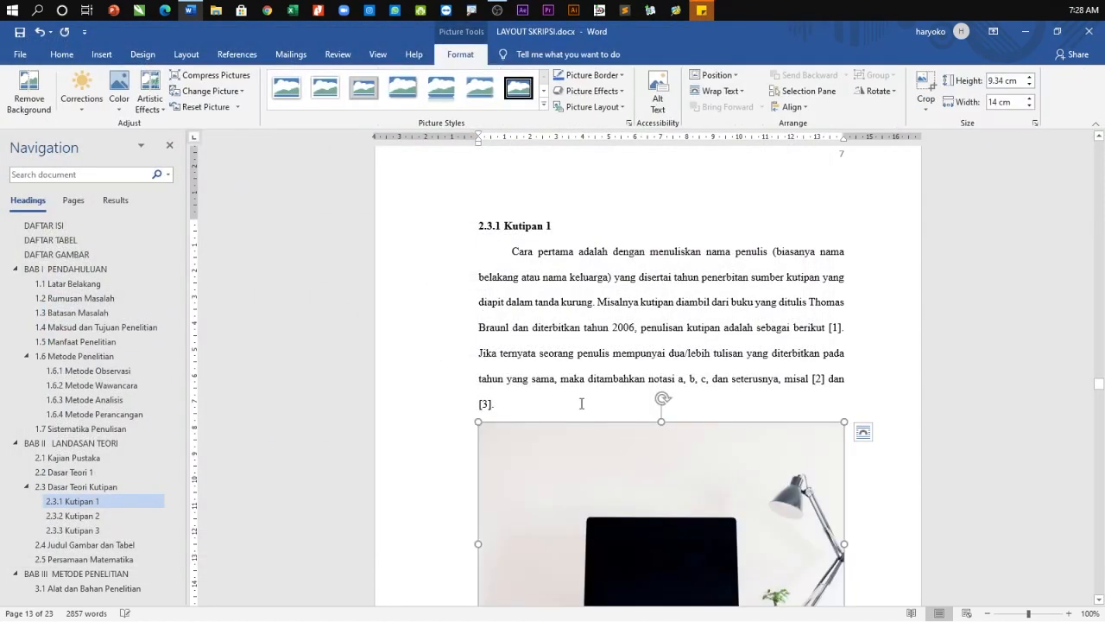
Step: Shrink the desk-lamp computer picture proportionally to about four-fifths of the text width and centre it
left_click_drag(840, 499, 773, 452)
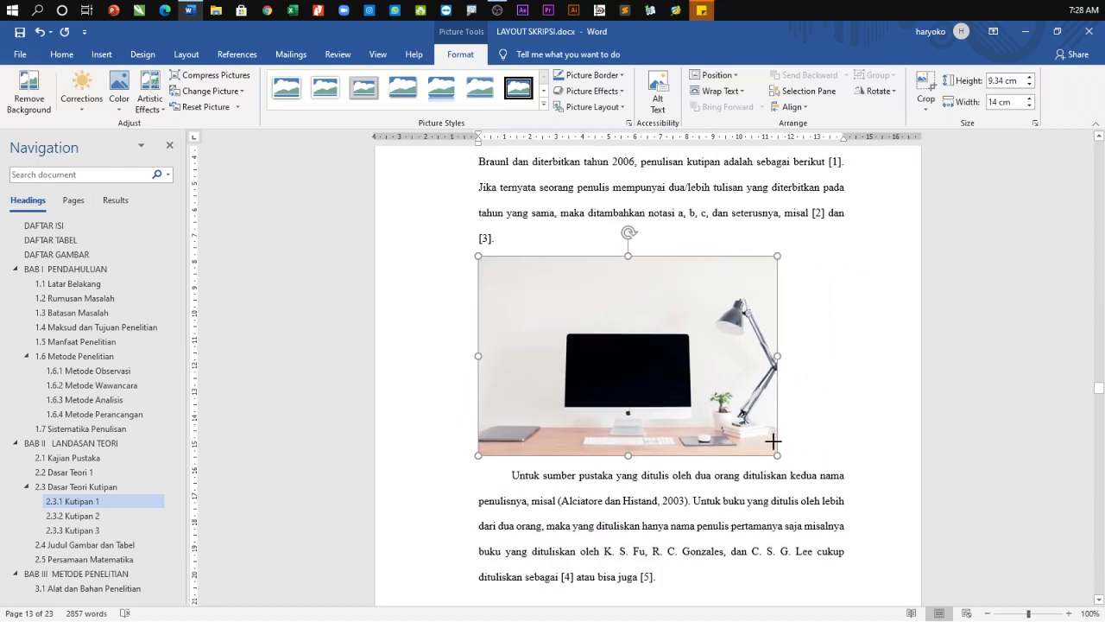
left_click(73, 59)
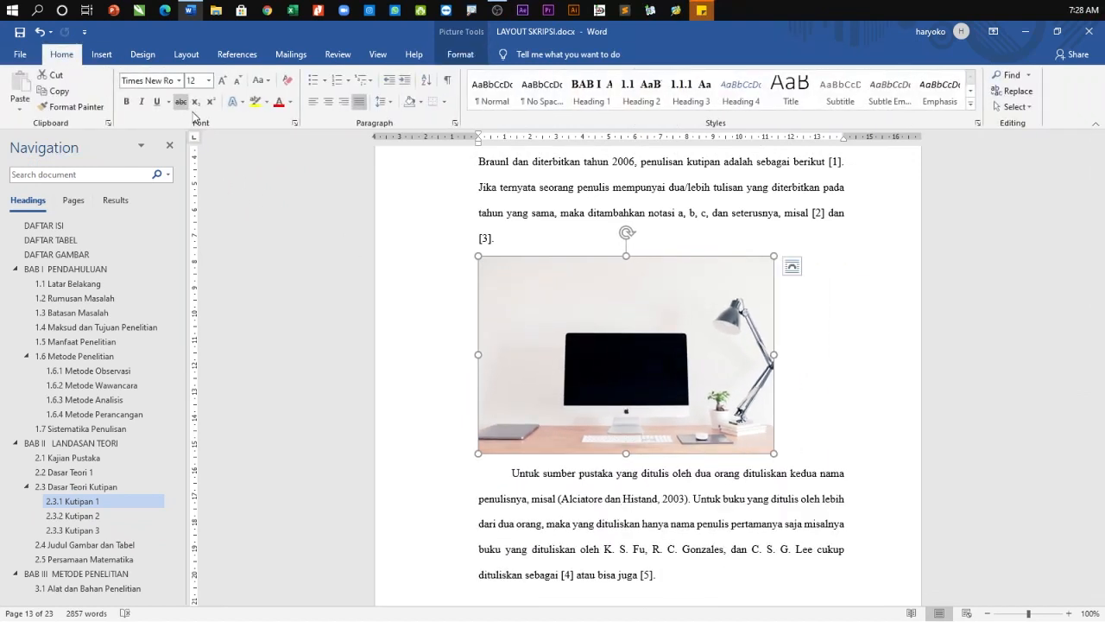
left_click(328, 101)
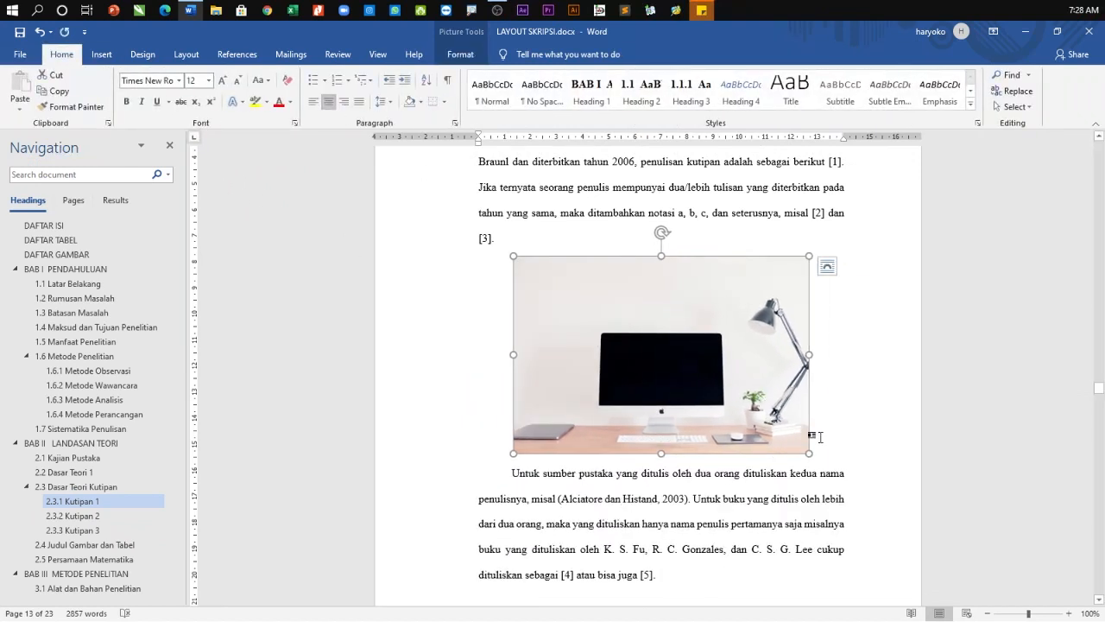
Step: Insert a caption with the label "Gambar 2." on a new line below the desk-lamp computer picture
left_click(814, 439)
key("Return")
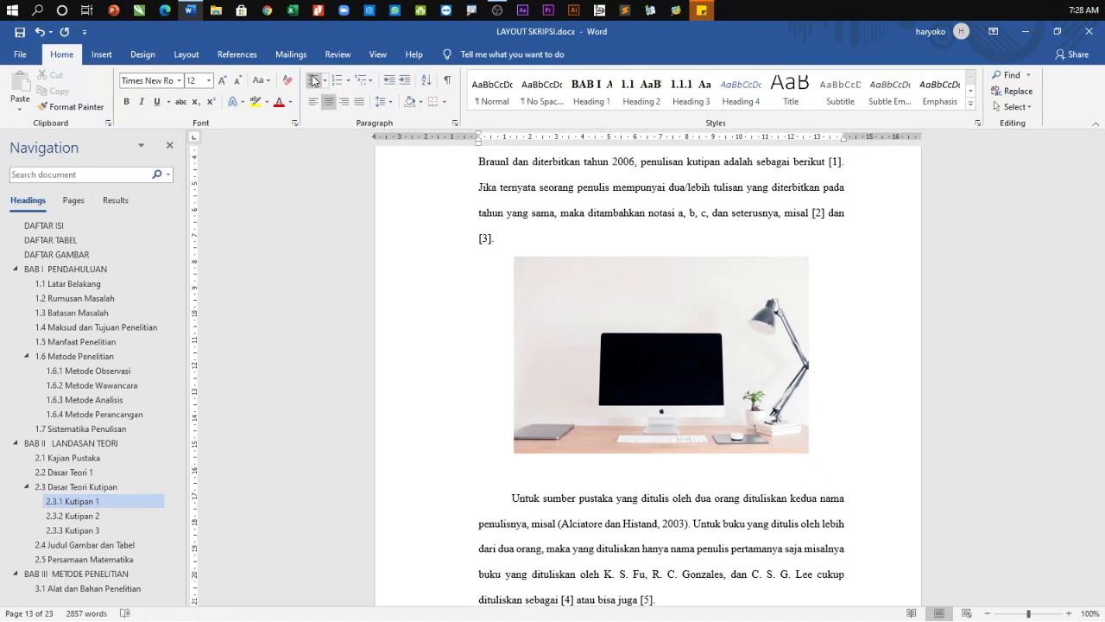
left_click(237, 54)
left_click(313, 102)
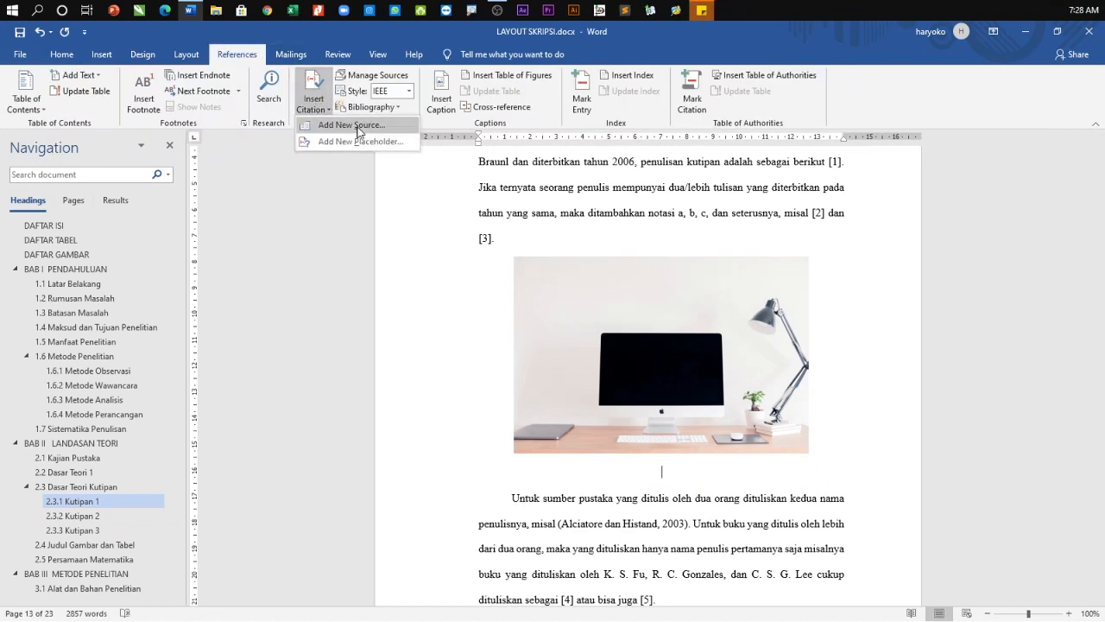
left_click(452, 102)
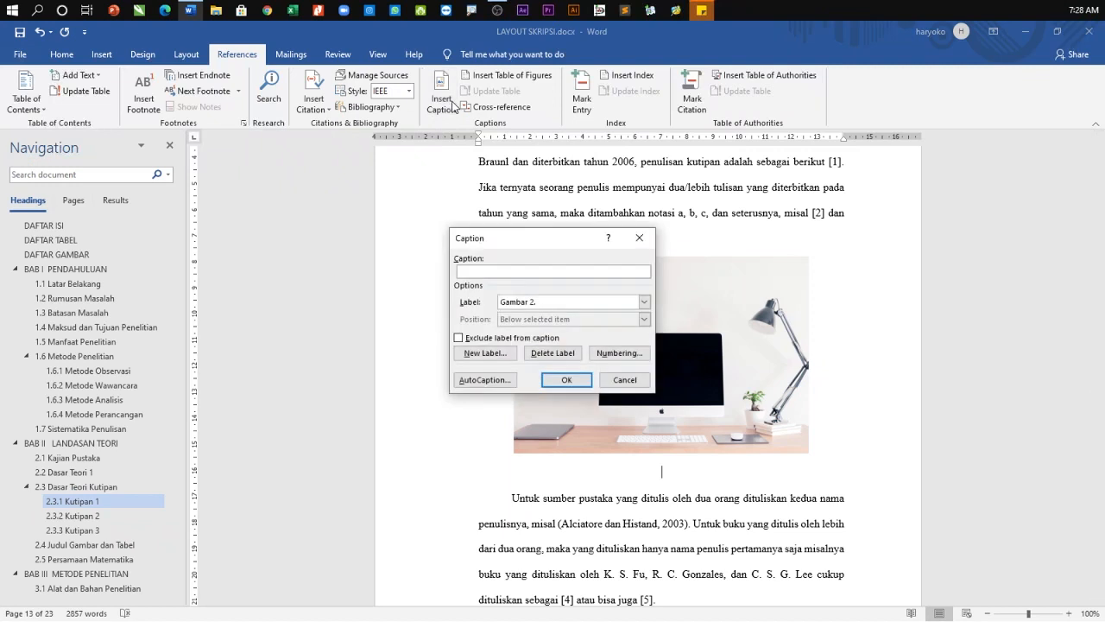
left_click(568, 380)
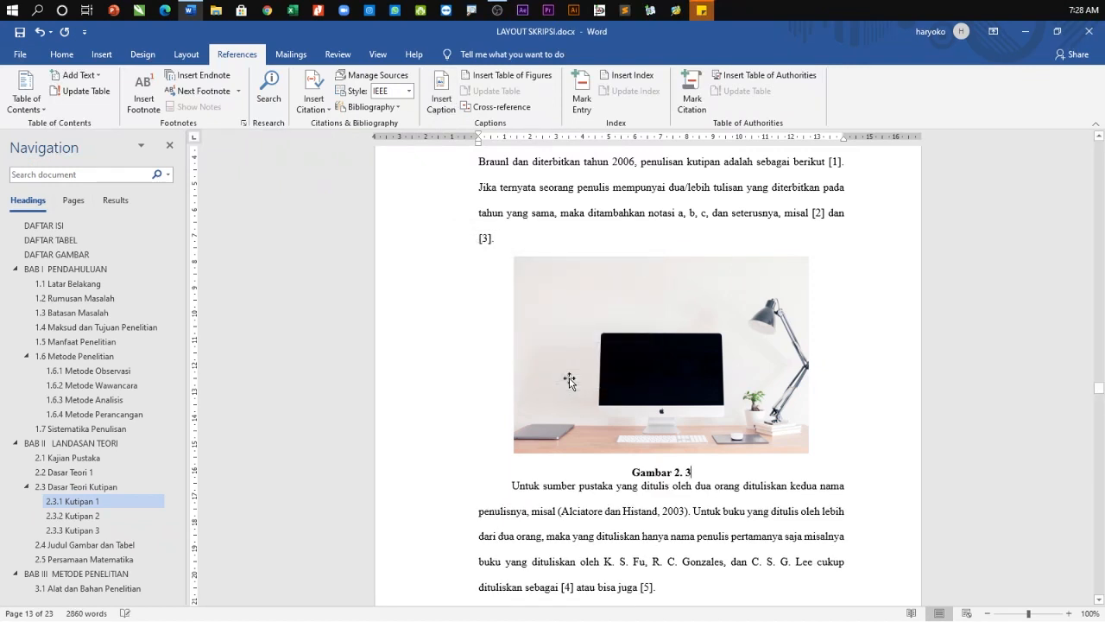
Step: Add the title "Gambar Kutipan 1" after the number in the desk-lamp picture's caption and end the line
type("Gambar")
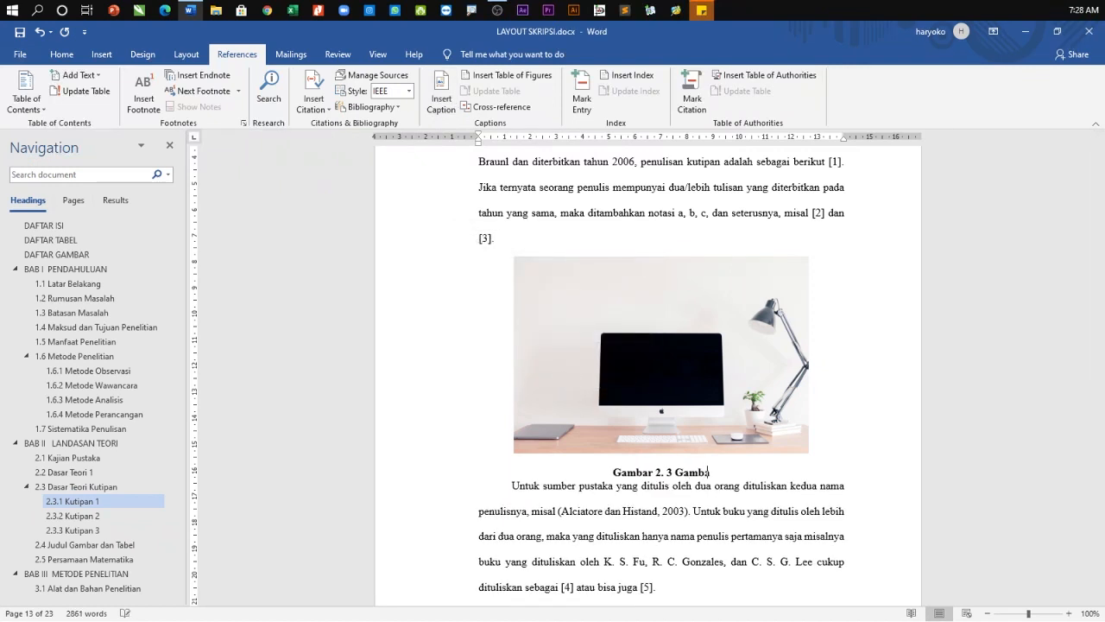
scroll(661, 349, "up", 3)
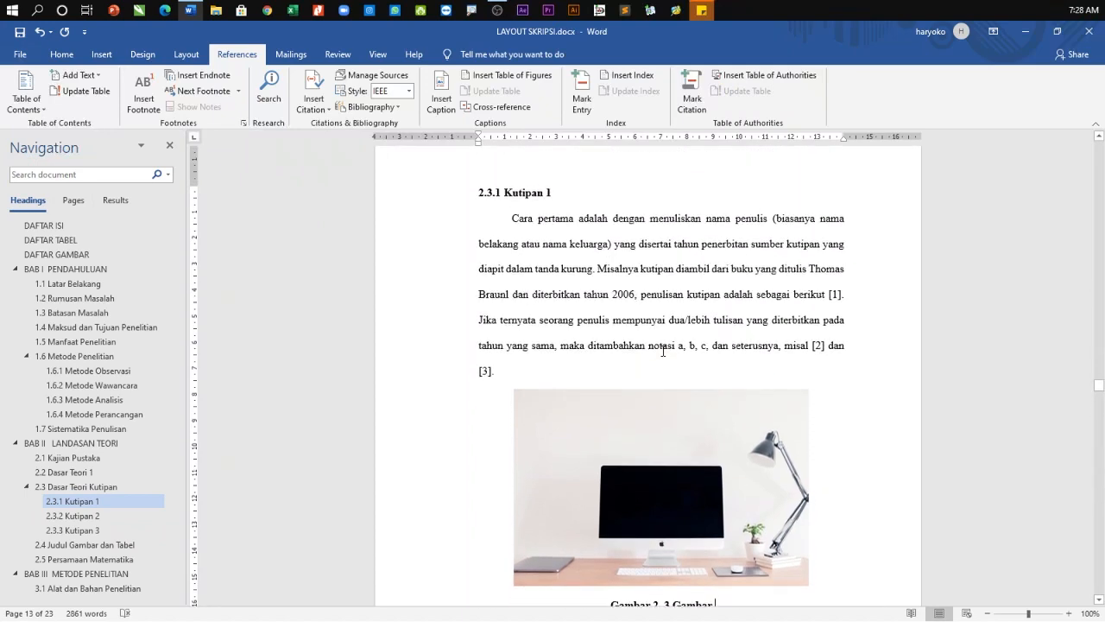
scroll(661, 349, "down", 5)
type("Ku")
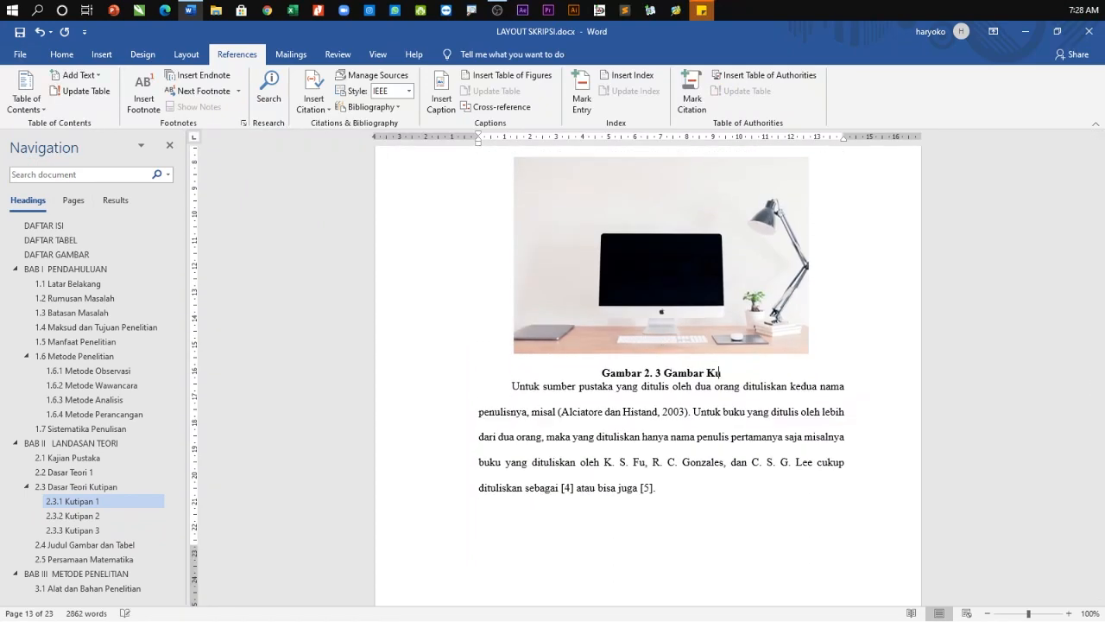
type("tipan 1")
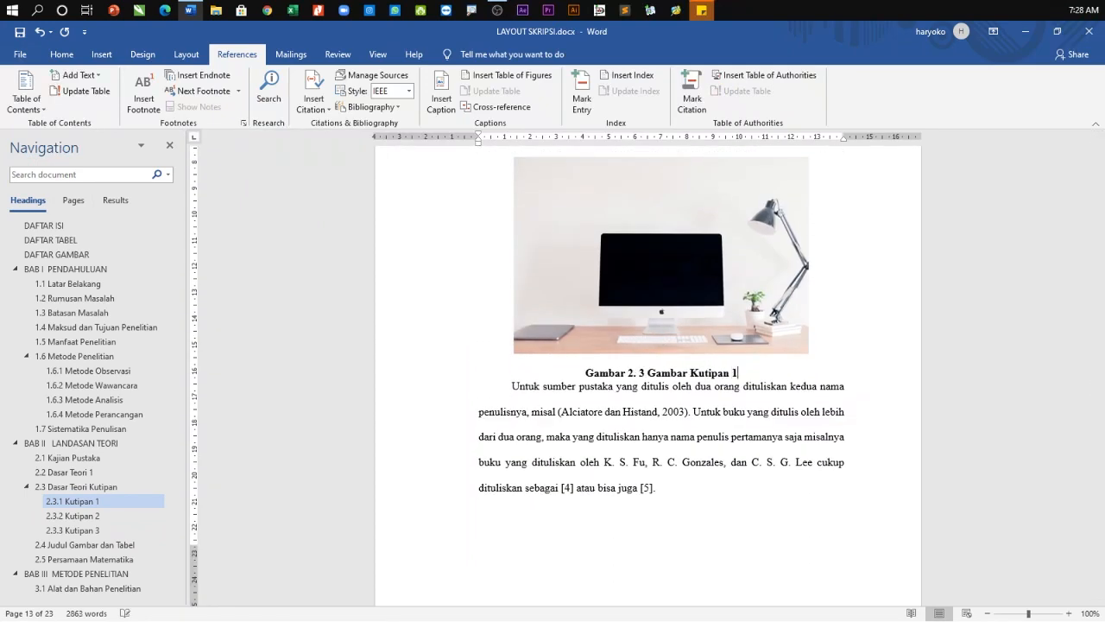
key("Return")
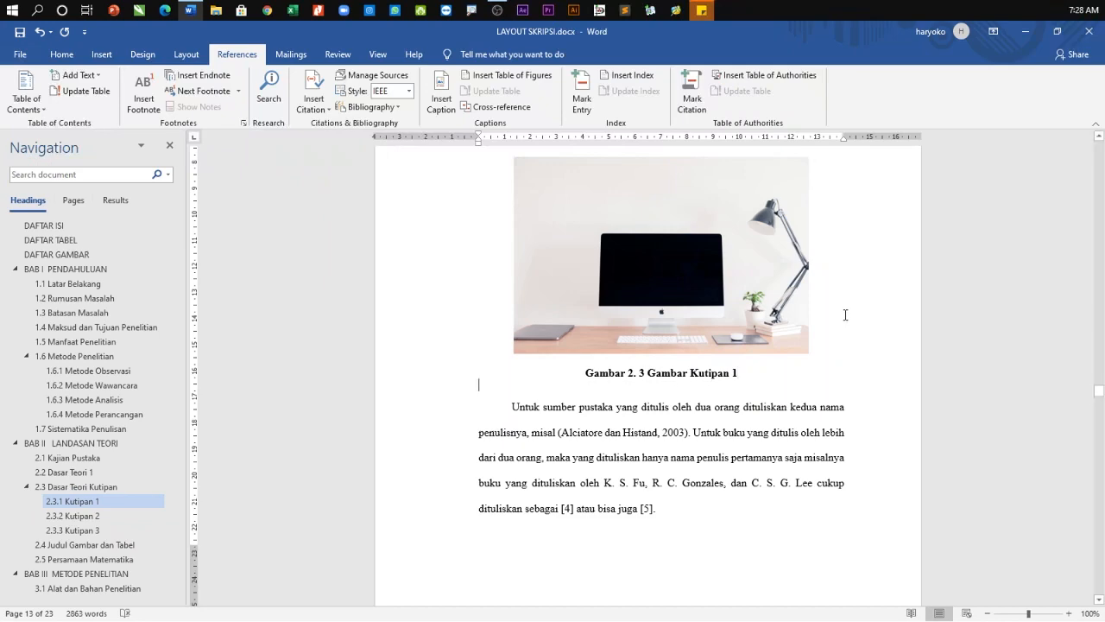
Step: Insert xps-g2E2NQ5SWSU-unsplash.jpg from the UNSPLASH folder on the empty line below the table in BAB III's section 3.1
scroll(845, 314, "up", 3)
scroll(845, 315, "down", 5)
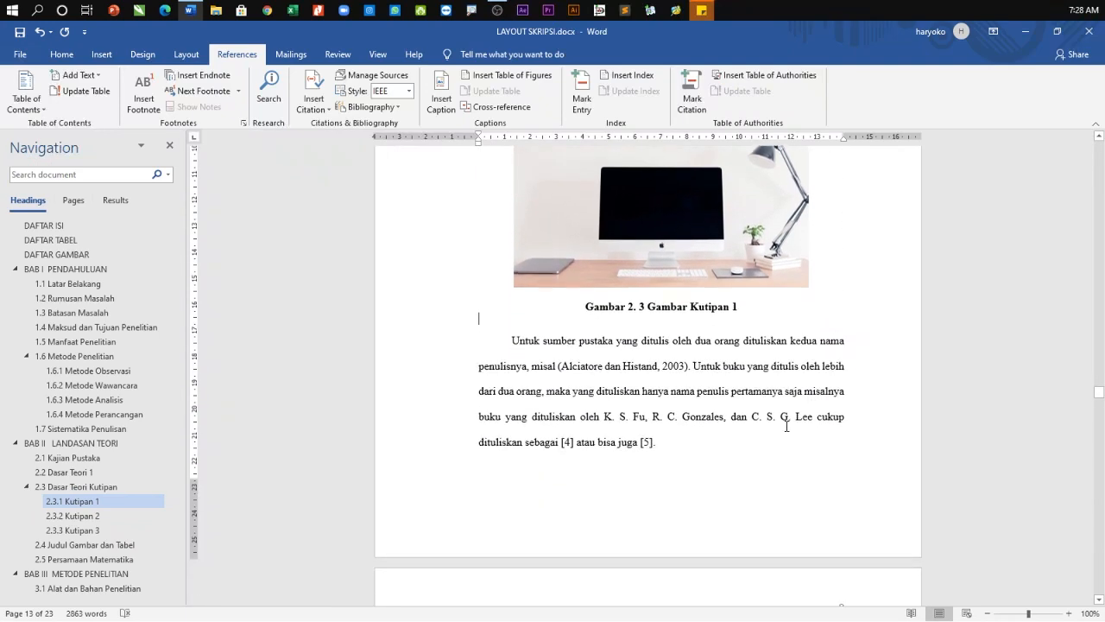
scroll(129, 457, "down", 4)
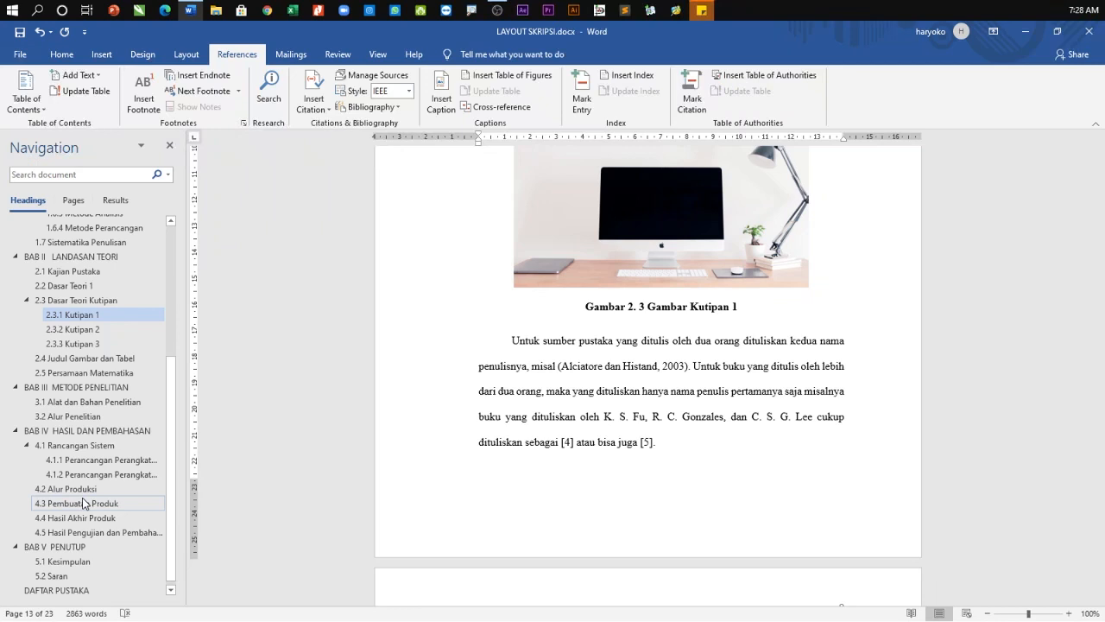
left_click(89, 390)
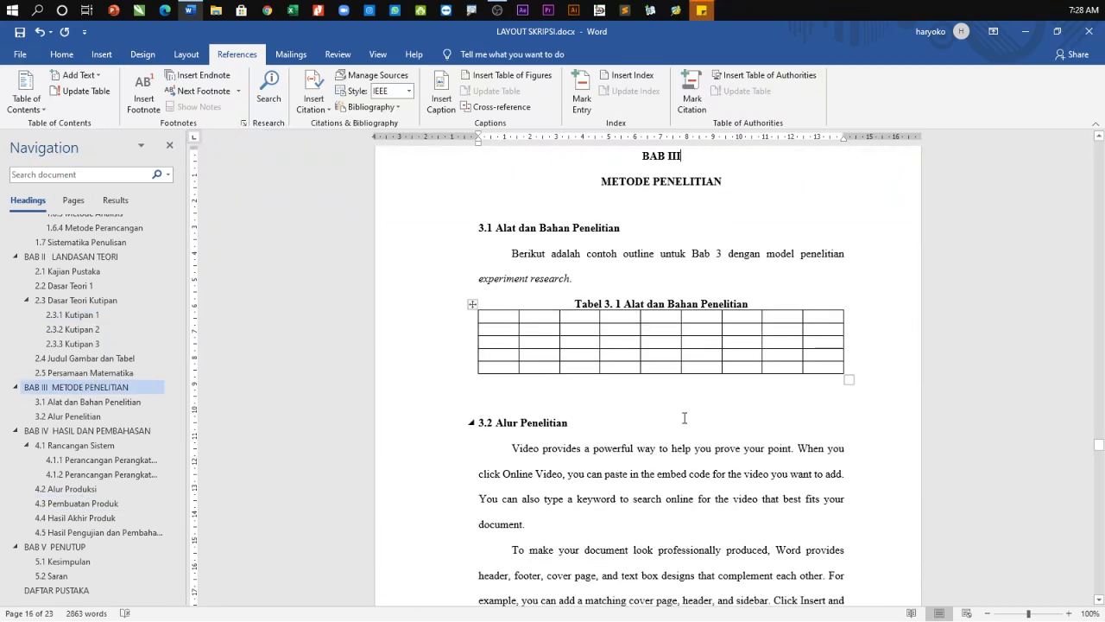
left_click(633, 395)
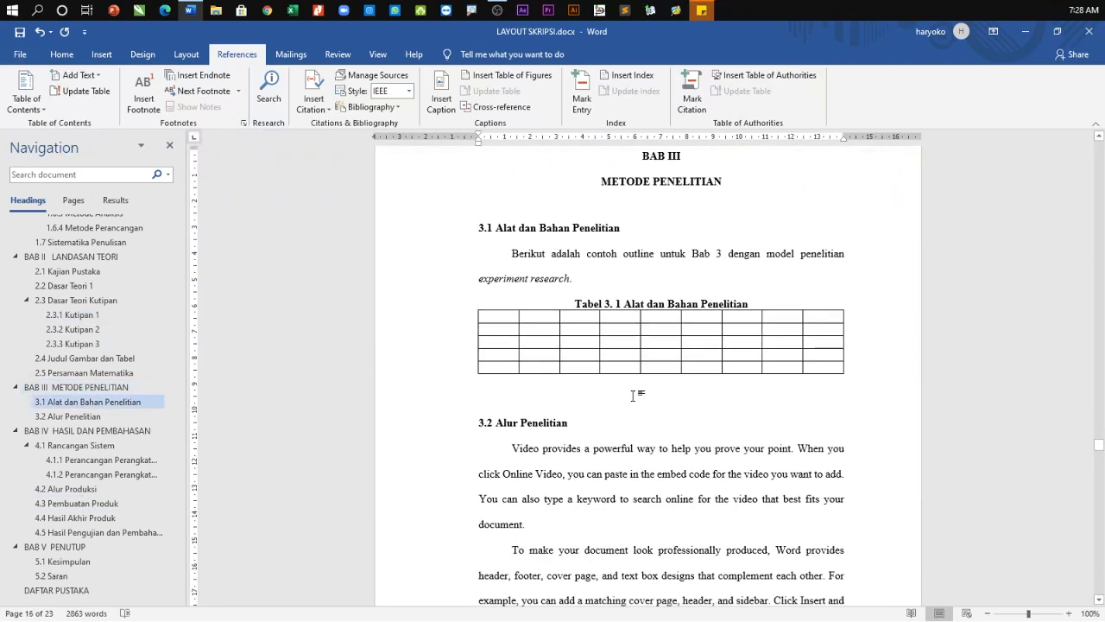
left_click(101, 54)
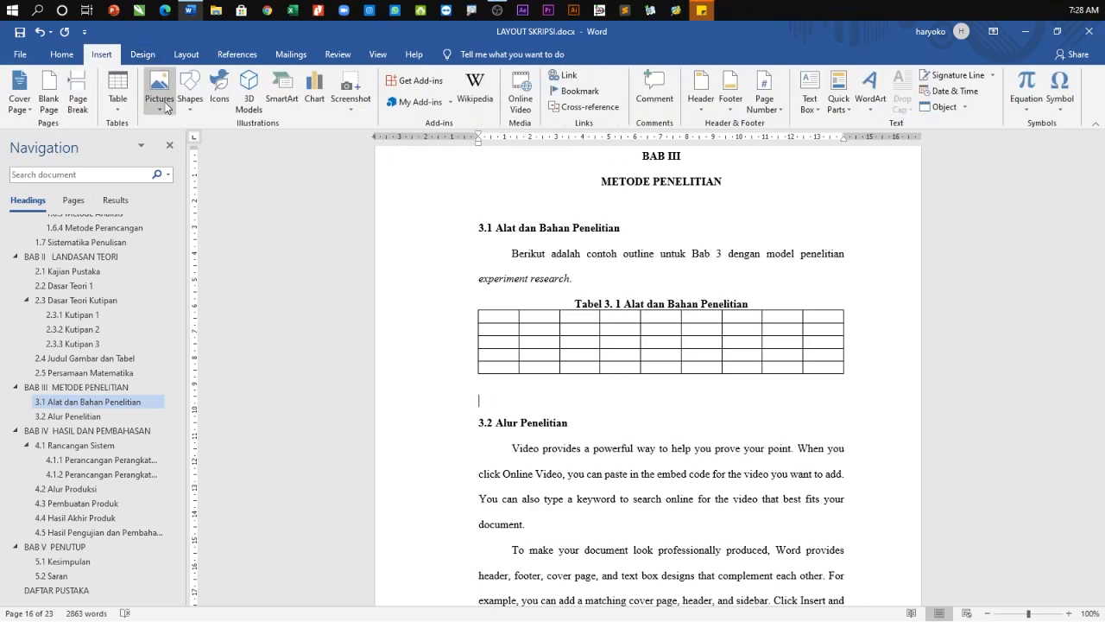
left_click(159, 95)
left_click(177, 140)
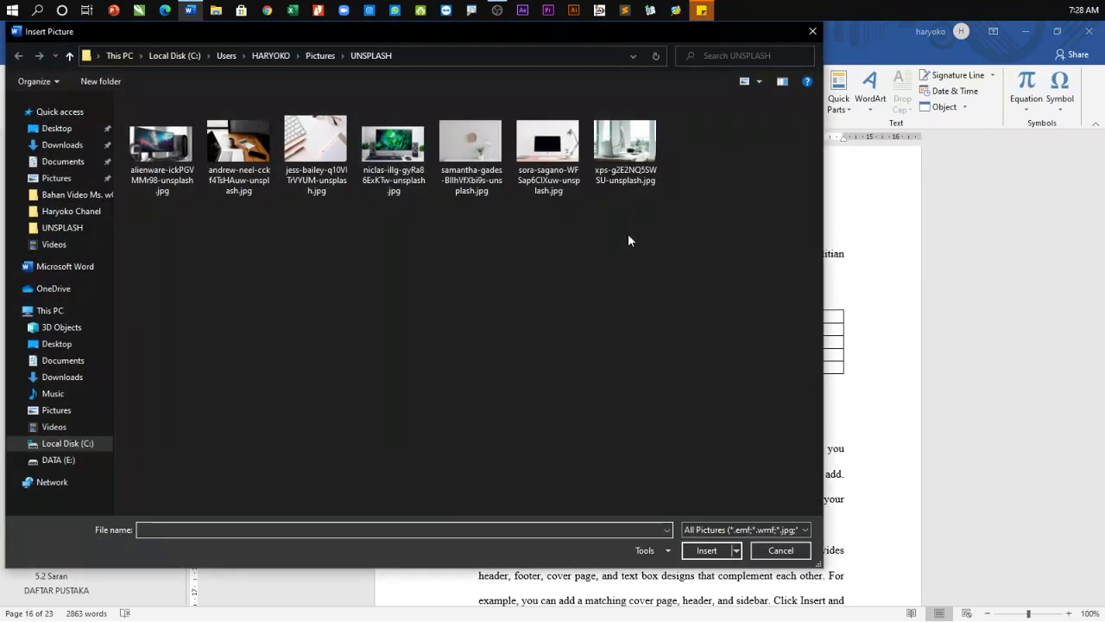
left_click(625, 160)
left_click(706, 550)
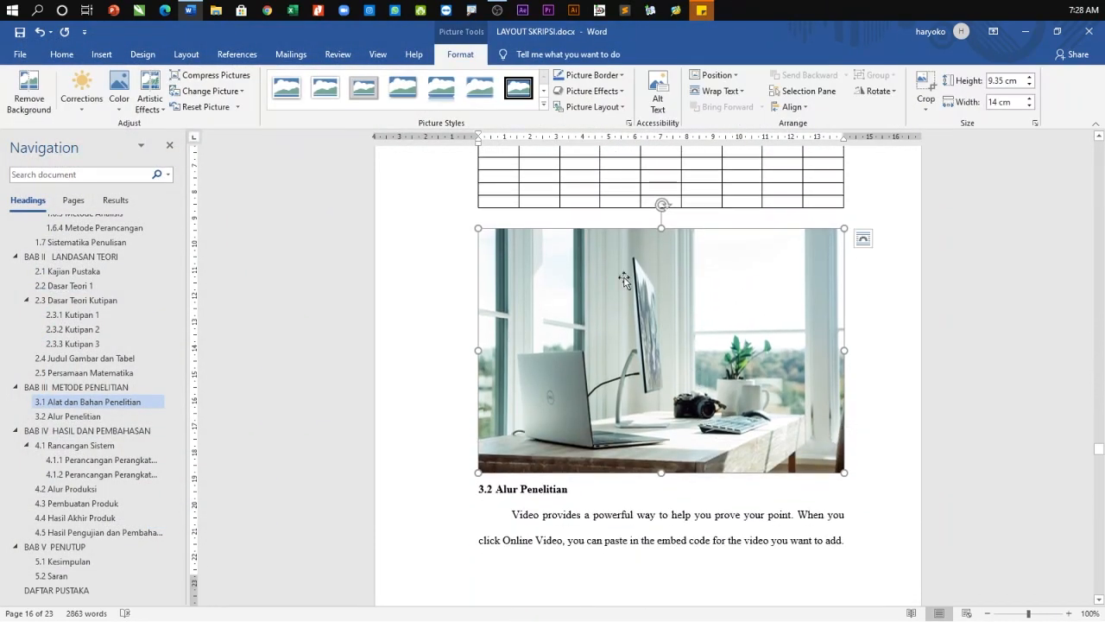
Step: Centre the laptop and monitor picture in section 3.1 and add a new line below it
left_click(62, 53)
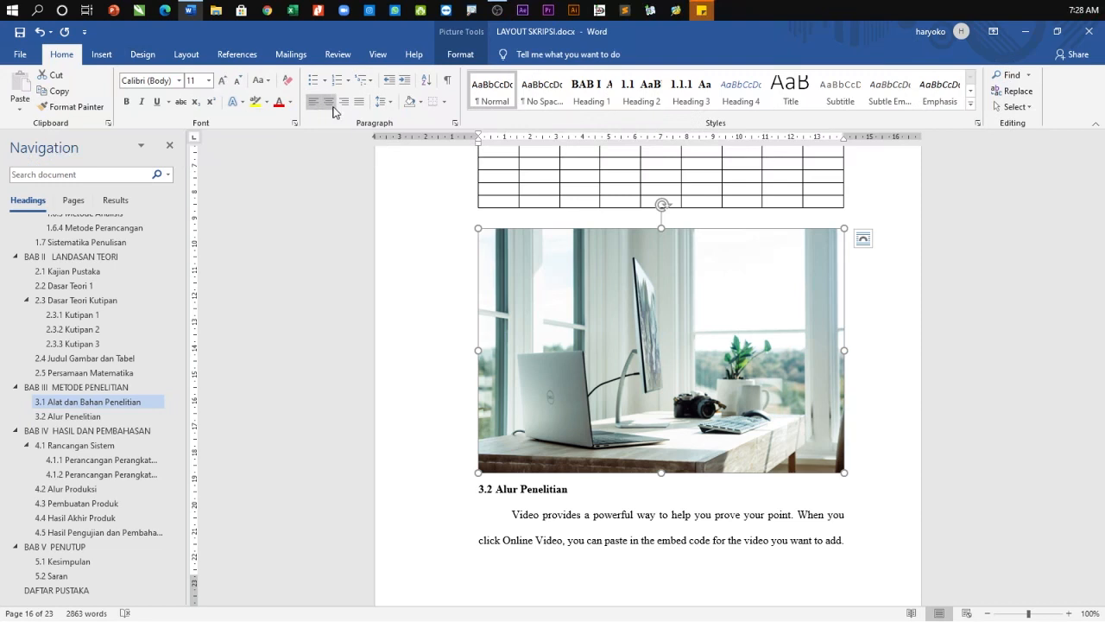
left_click(869, 437)
key("Return")
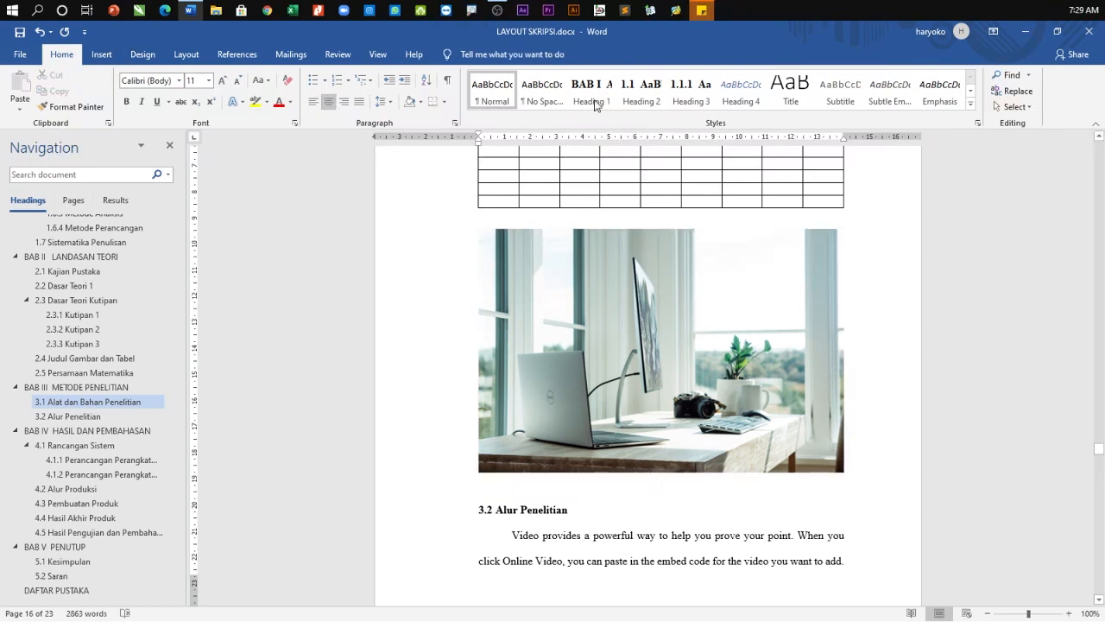
Step: Insert a caption with the new label "Gambar 3." below the laptop and monitor picture in section 3.1
left_click(237, 54)
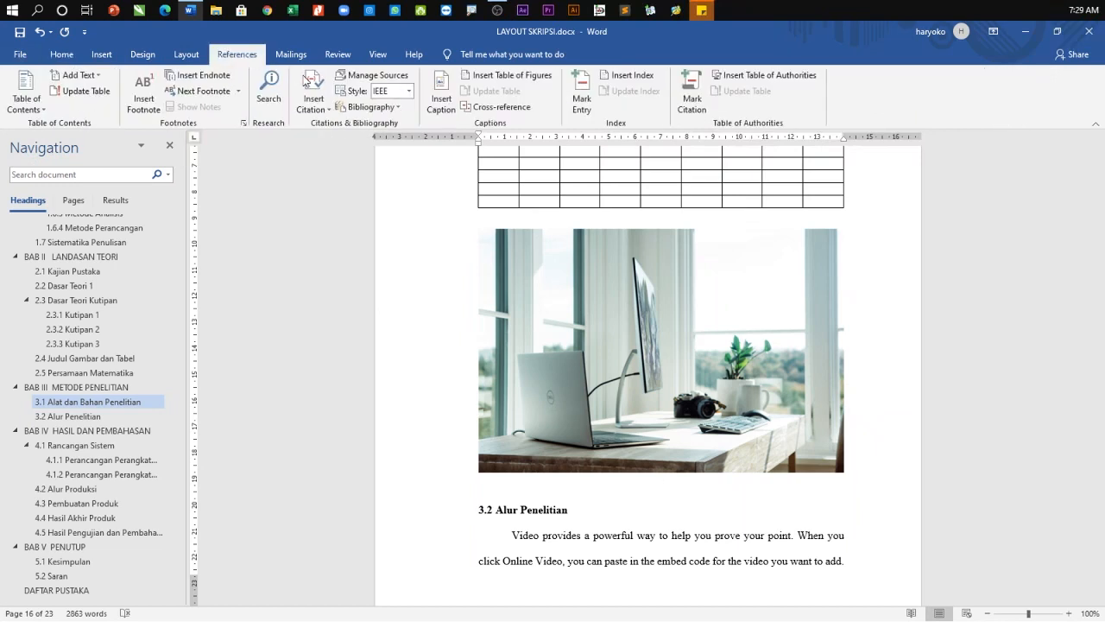
left_click(441, 95)
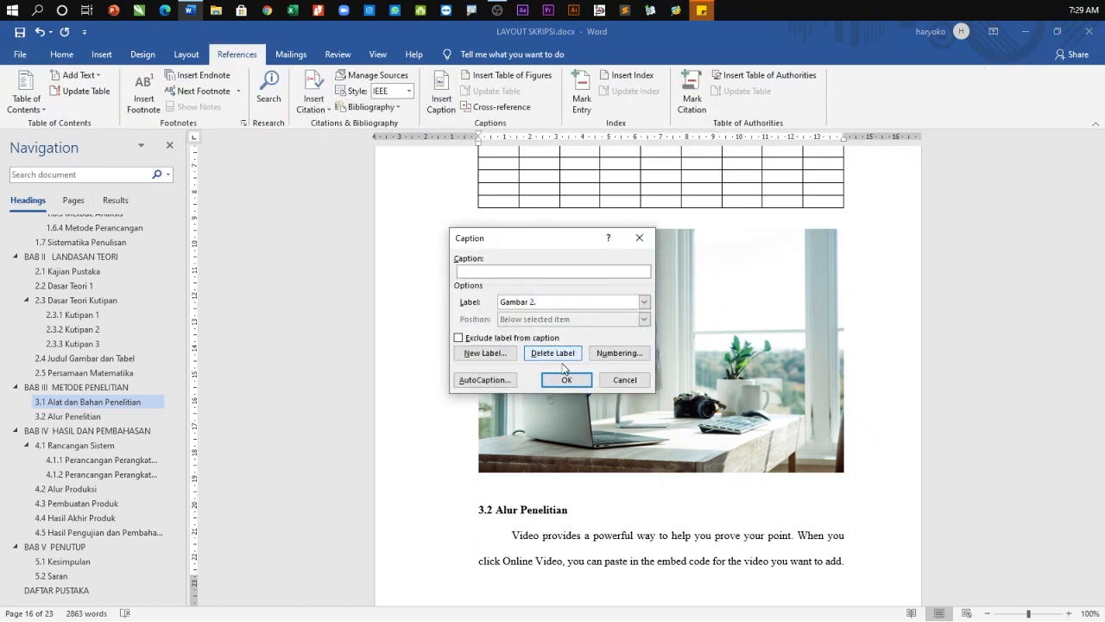
left_click(499, 355)
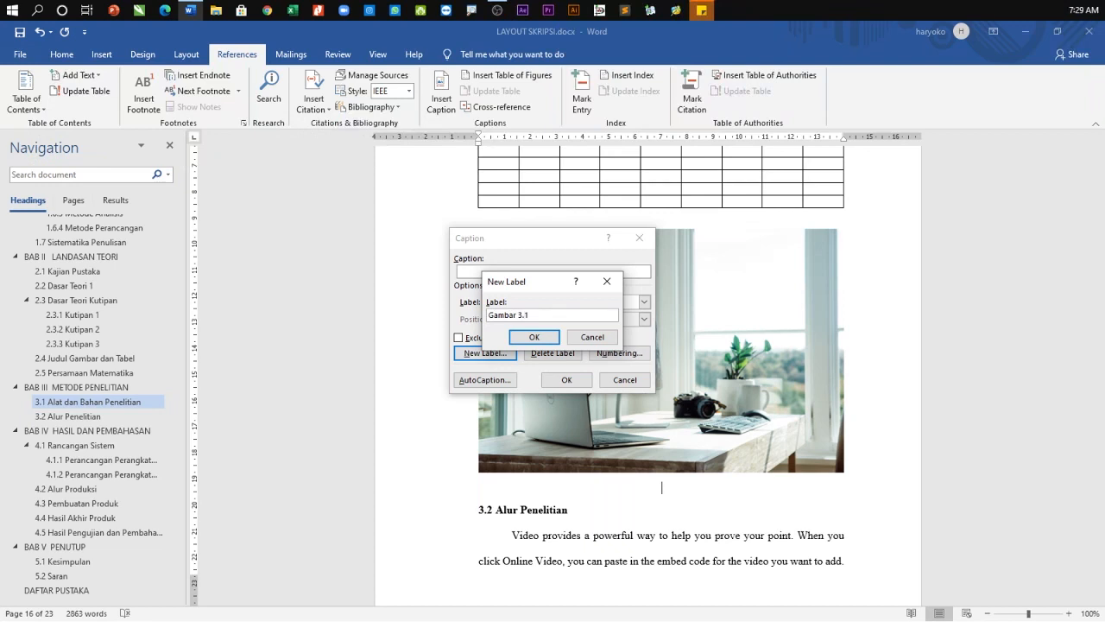
left_click(530, 337)
left_click(563, 384)
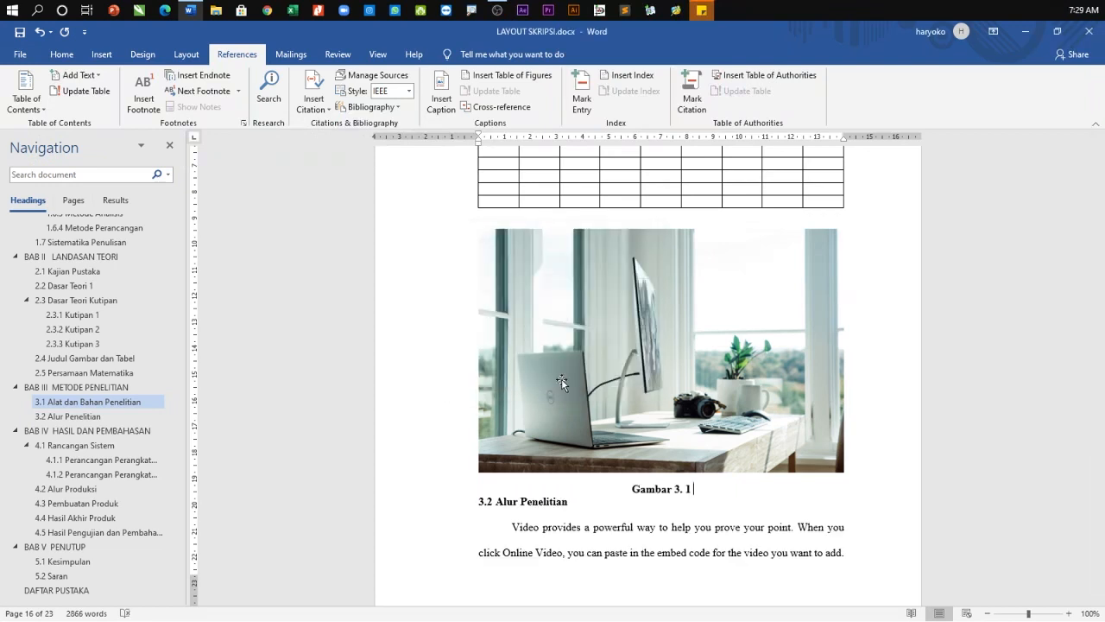
Step: Add the title "Alat dan Bahan" to the section 3.1 picture's caption and start section 3.2 on the next page
type("Alat")
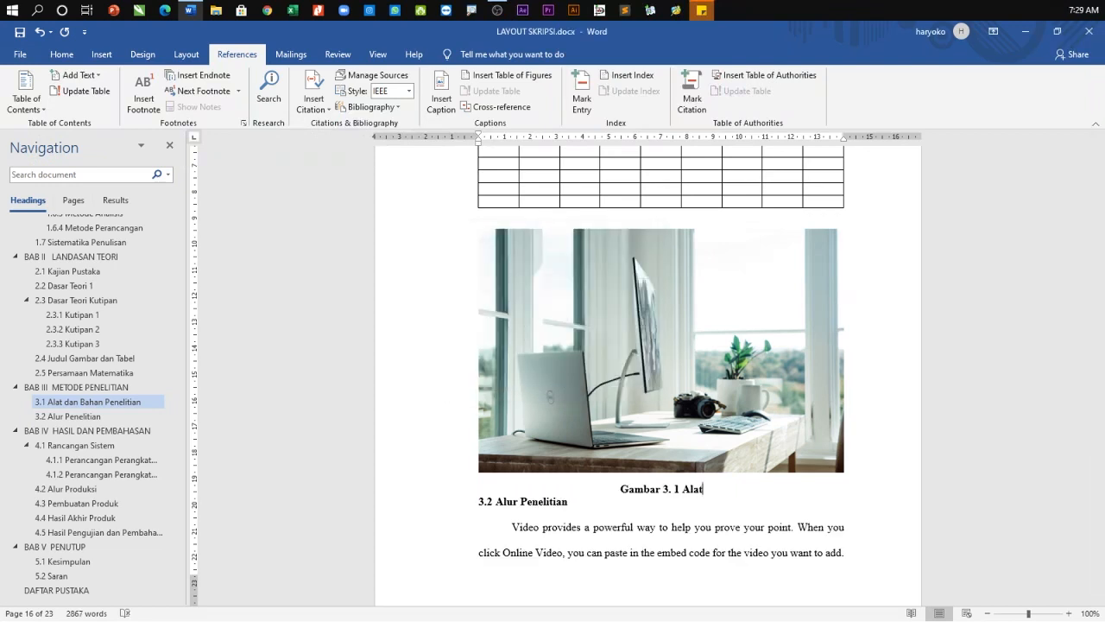
type(" dan Bahan")
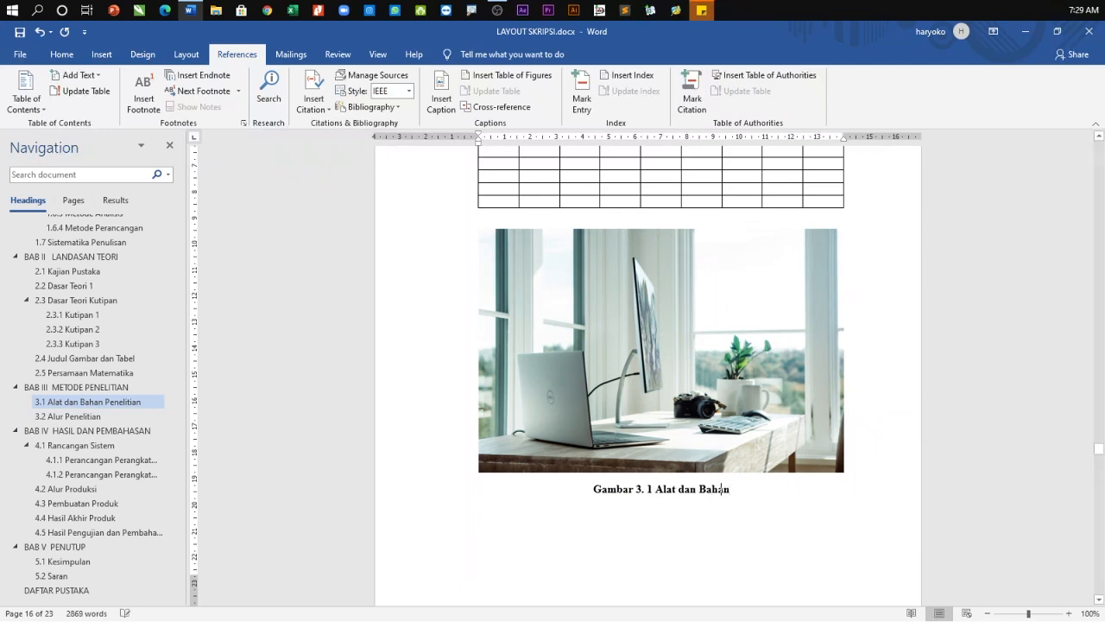
key("ctrl+Return")
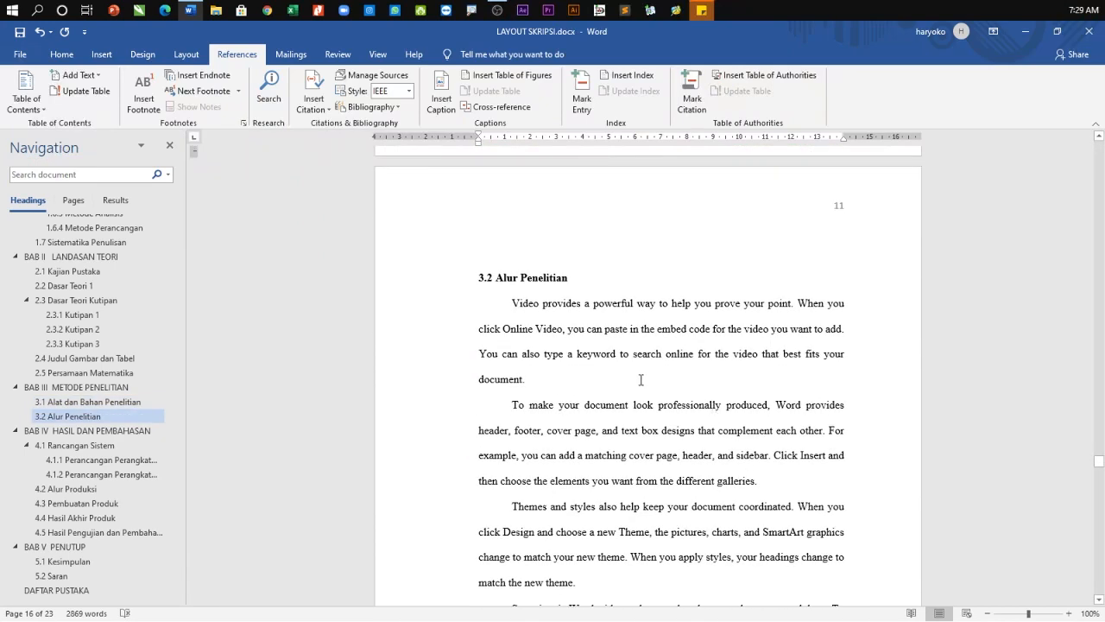
Step: Insert the laptop and coffee mug picture from the UNSPLASH folder on a new line after the first paragraph of section 3.2
left_click(641, 379)
key("Return")
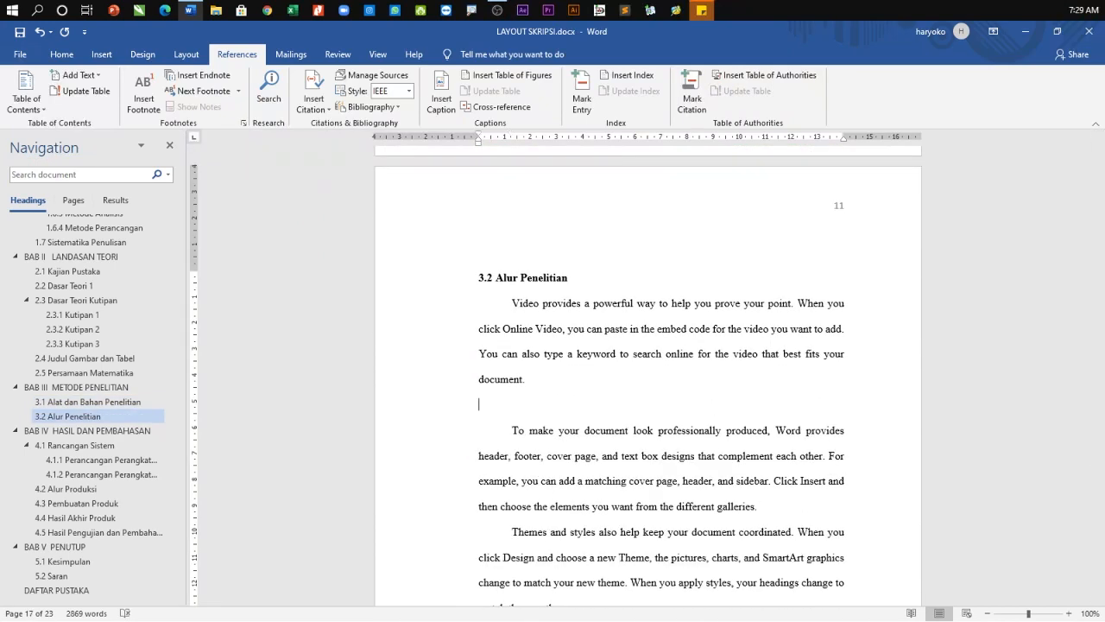
left_click(101, 55)
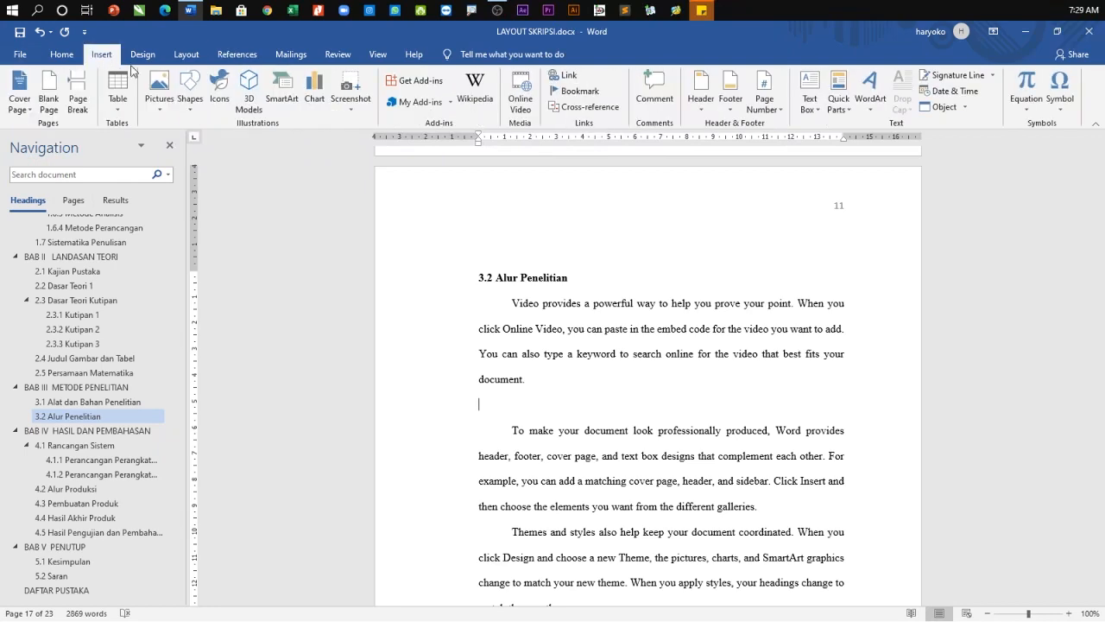
left_click(159, 86)
left_click(184, 140)
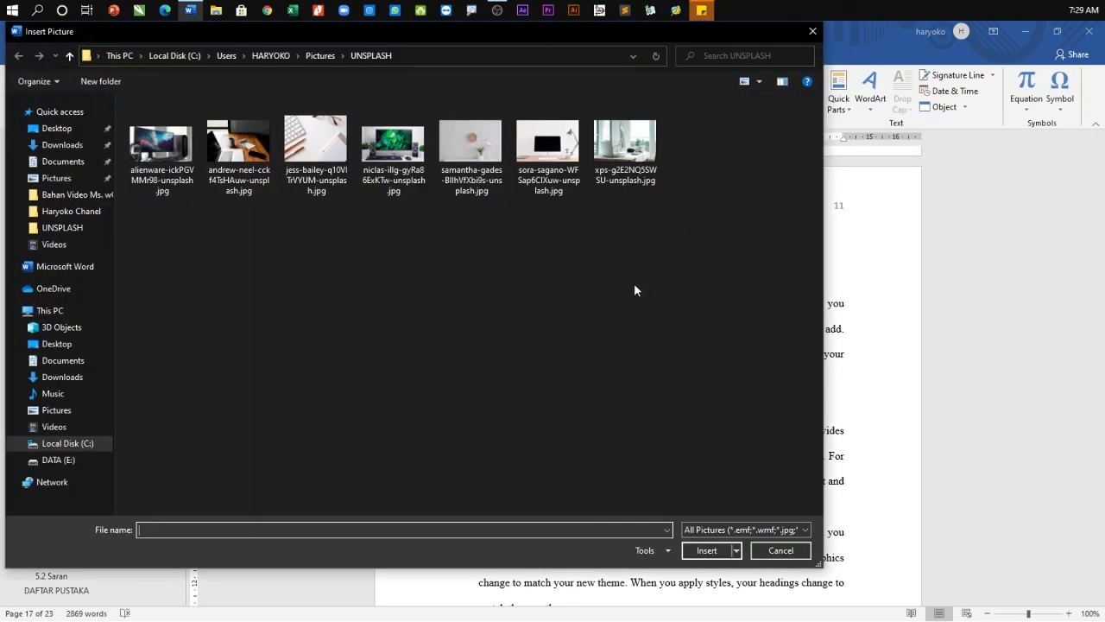
double_click(225, 148)
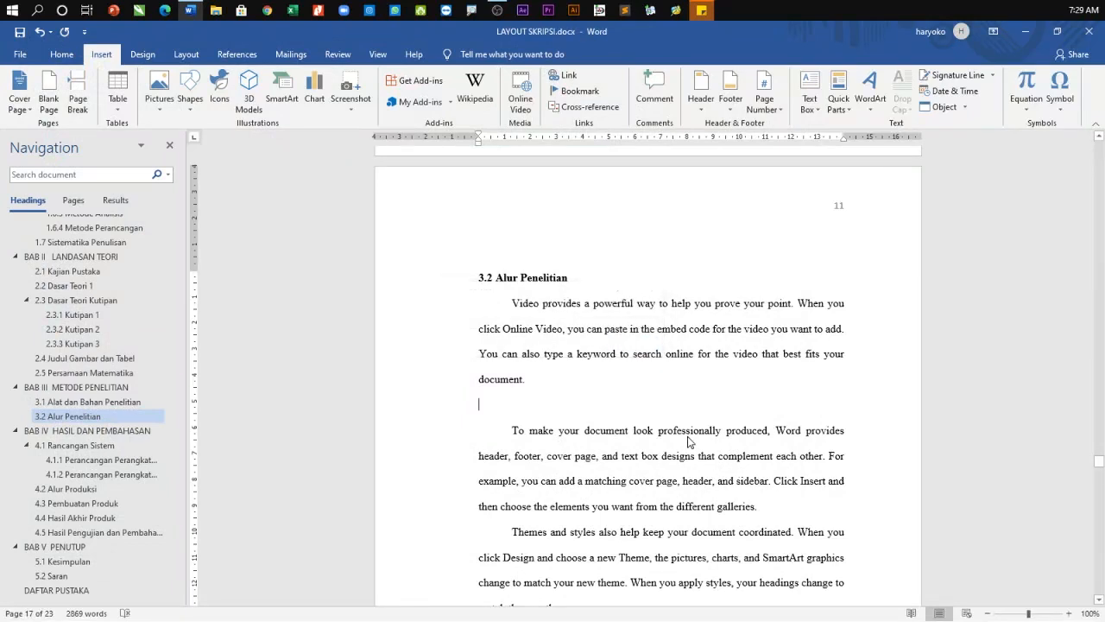
Step: Insert a caption with the label "Gambar 3." on a new line below the coffee mug picture in section 3.2
scroll(776, 480, "down", 3)
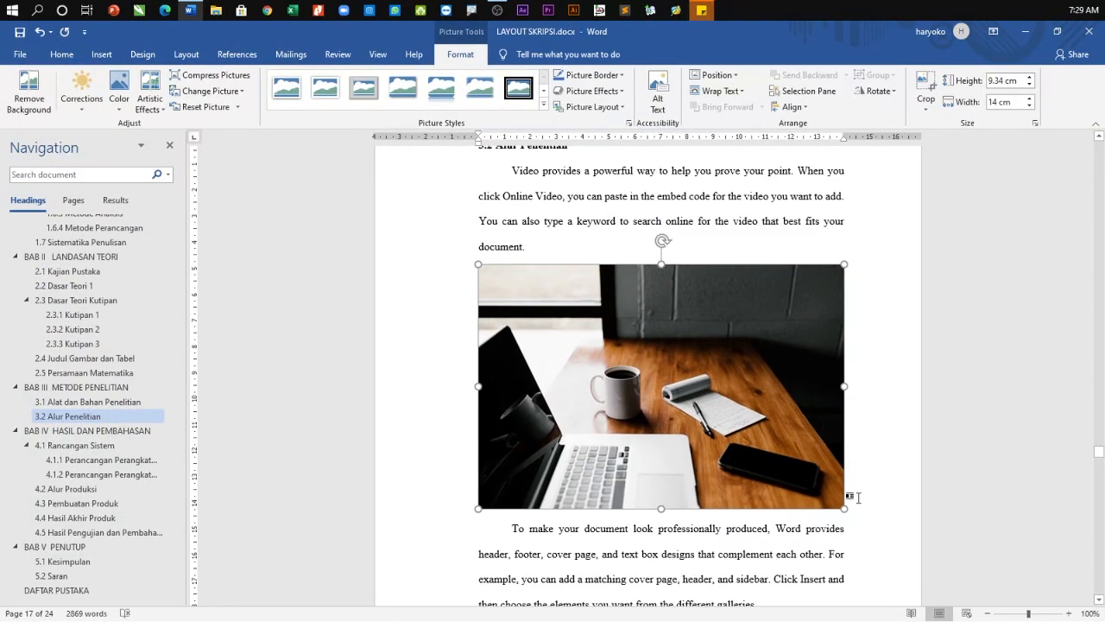
left_click(847, 496)
key("Return")
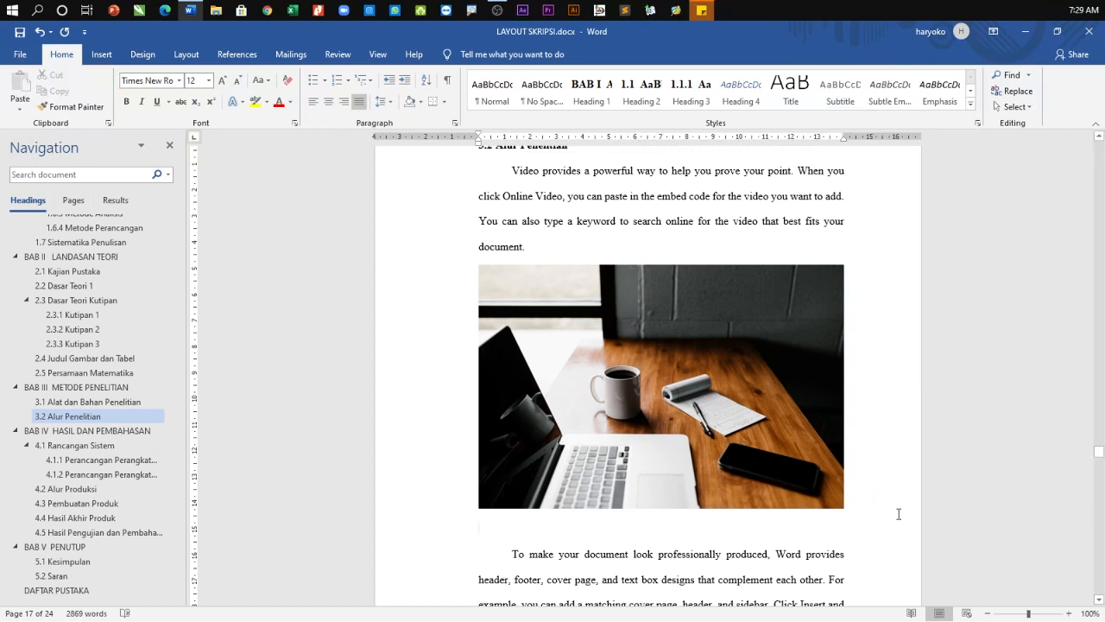
left_click(238, 54)
left_click(442, 93)
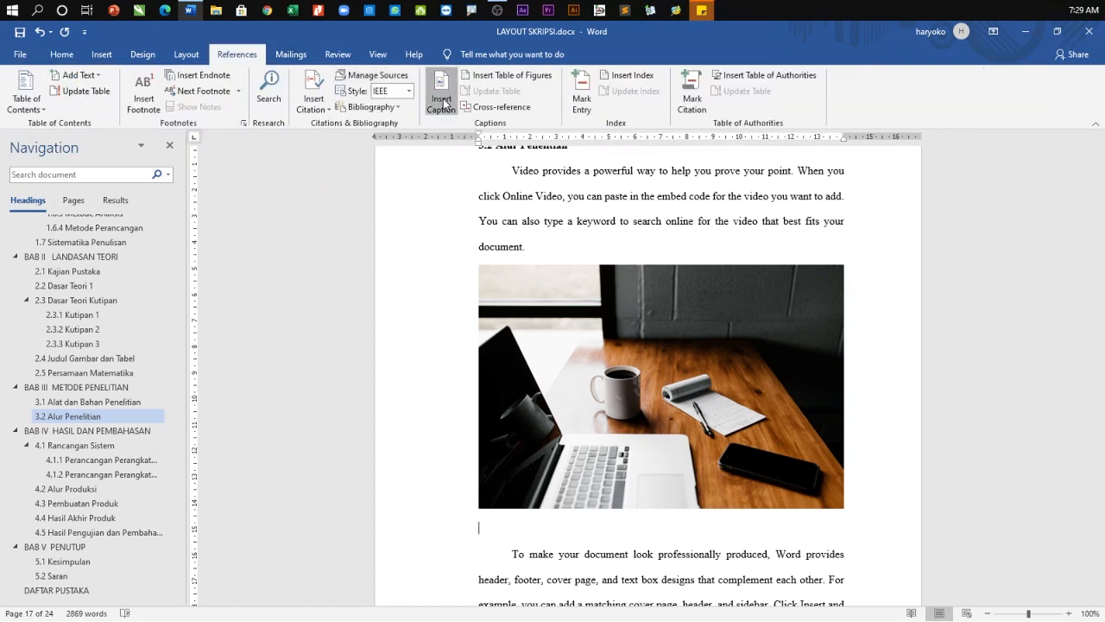
left_click(567, 380)
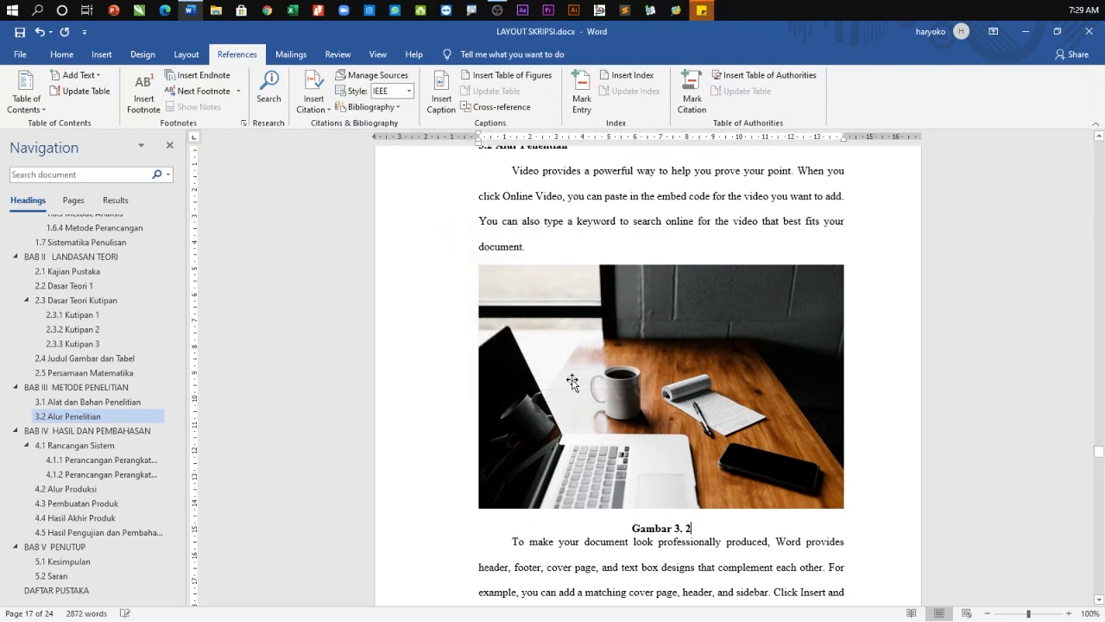
Step: Add the title "Gambar Alur Penelitian" after the number in the coffee mug picture's caption and end the line
type("G")
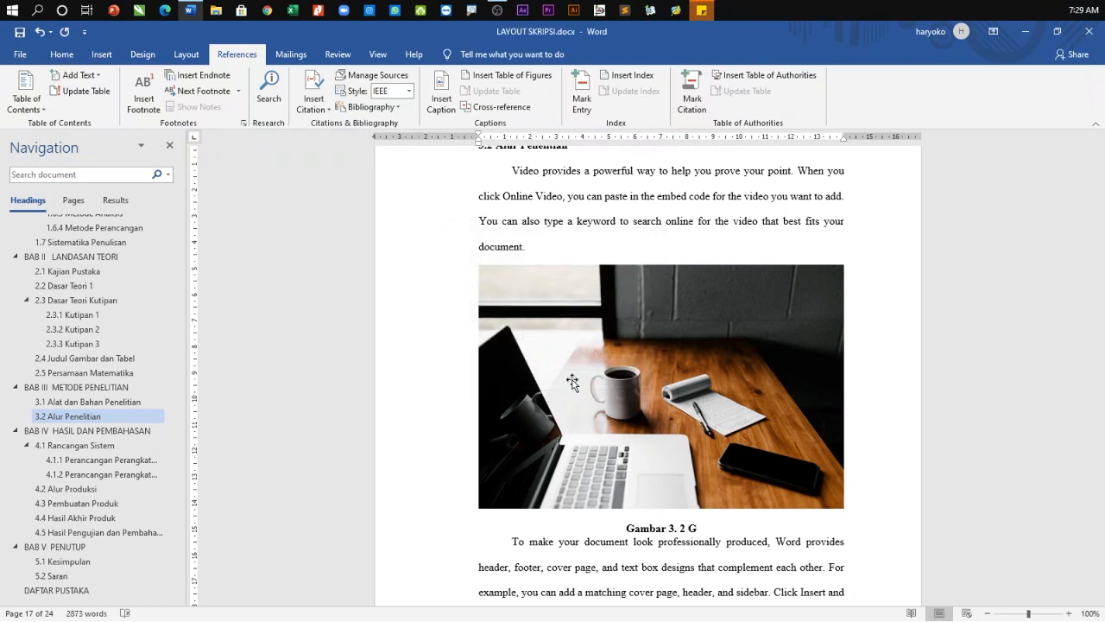
type("ambar Akur")
key("BackSpace")
key("BackSpace")
key("BackSpace")
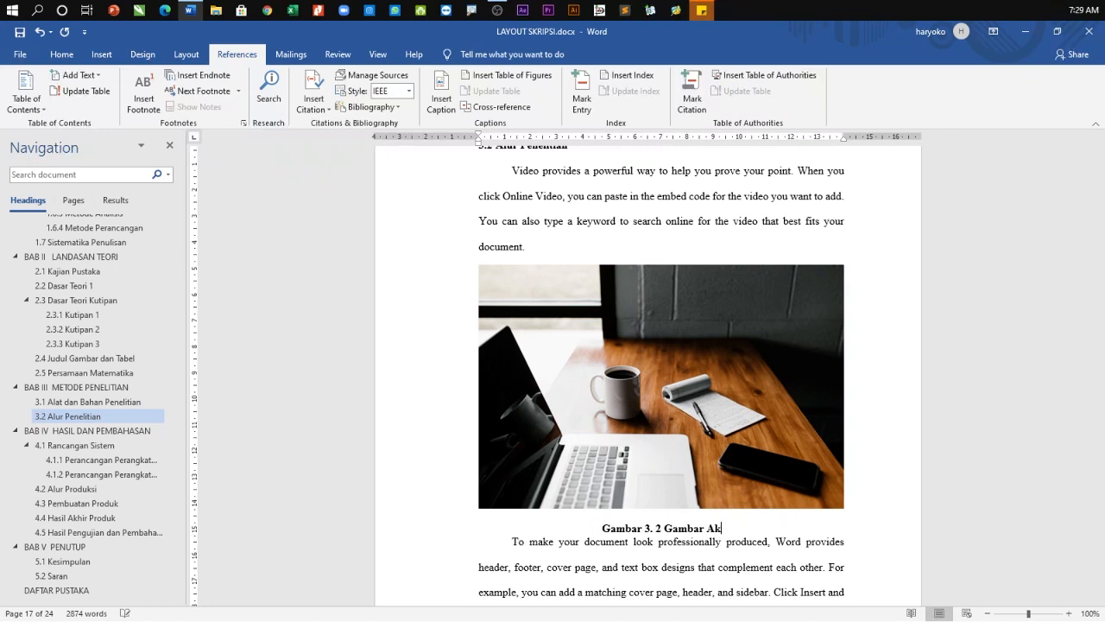
type("lur Penelitian")
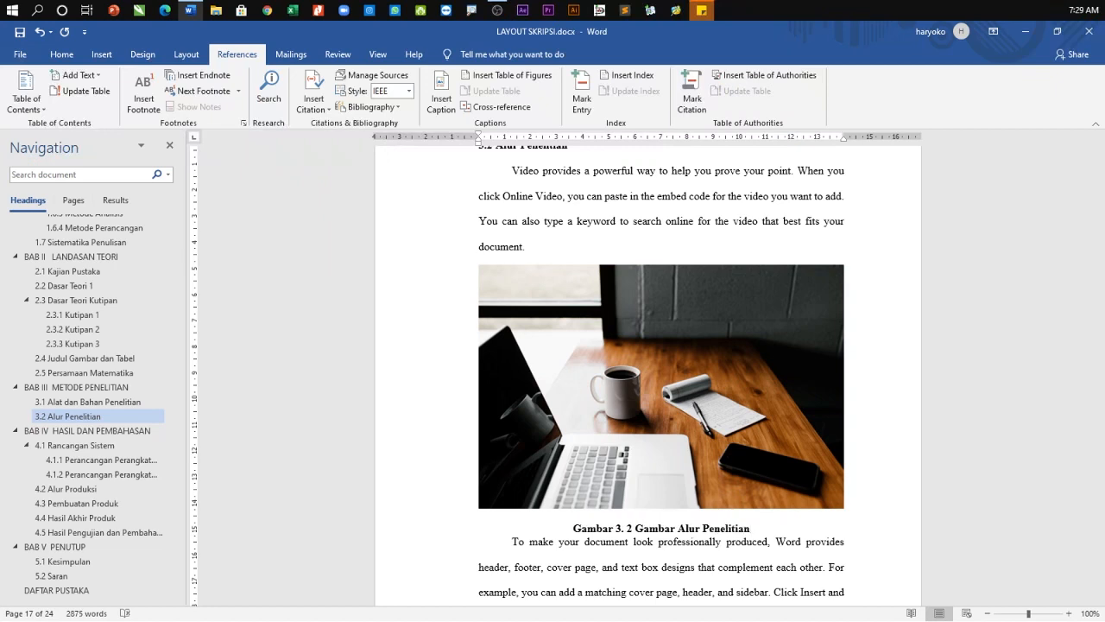
key("Return")
Step: Insert the keyboard, pens and glasses picture from the UNSPLASH folder on a new line after the first paragraph of section 4.1
scroll(759, 341, "down", 3)
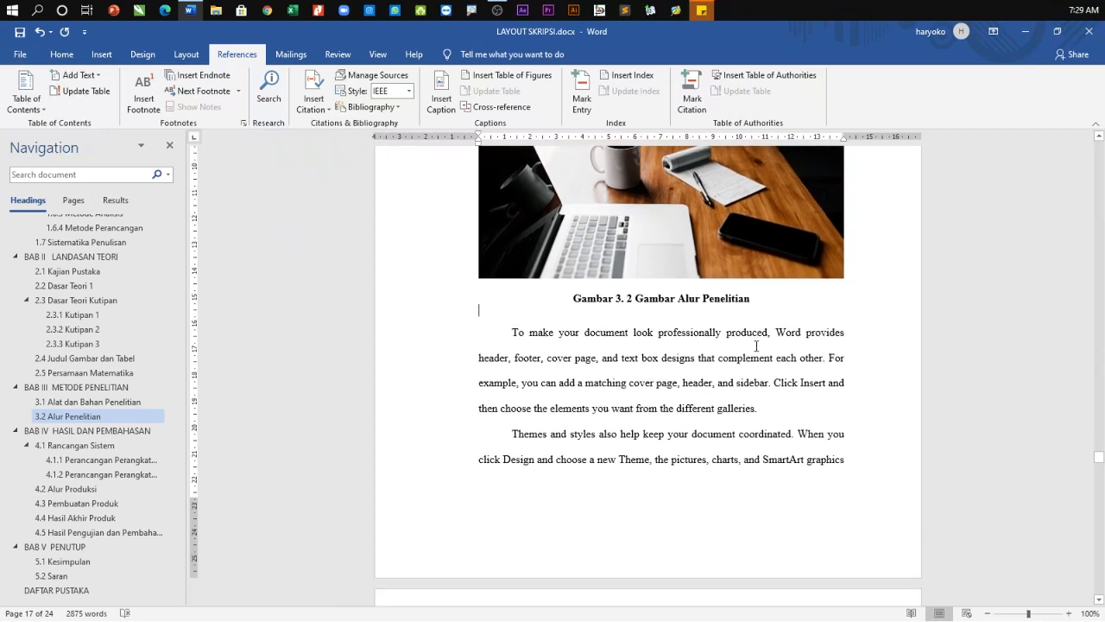
scroll(752, 345, "down", 7)
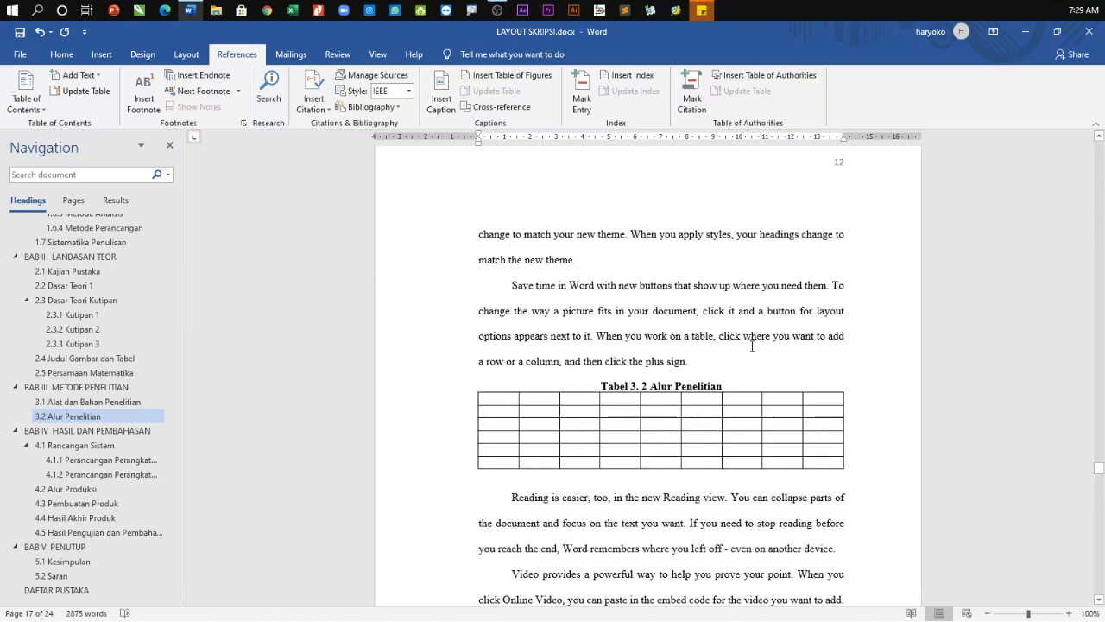
scroll(752, 345, "down", 1)
scroll(752, 345, "down", 10)
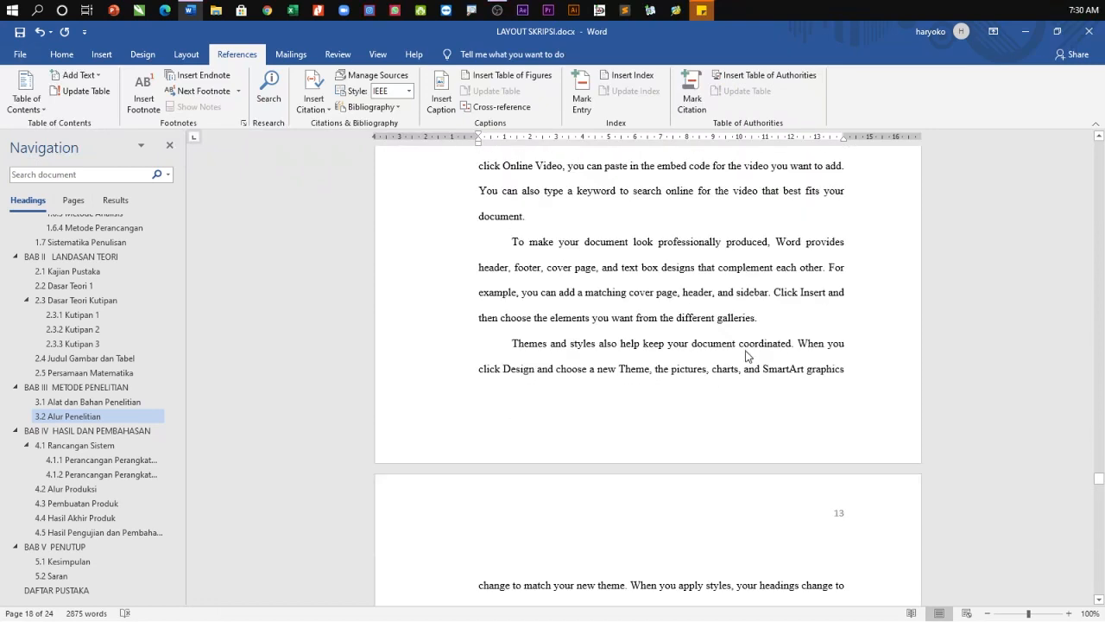
scroll(740, 354, "down", 6)
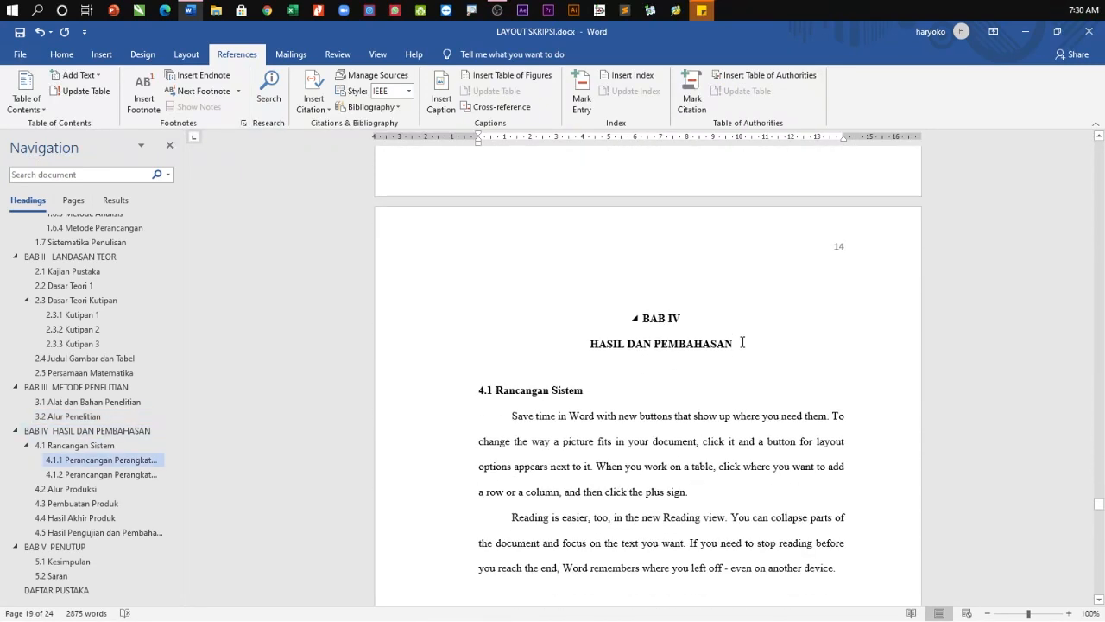
left_click(721, 492)
key("Return")
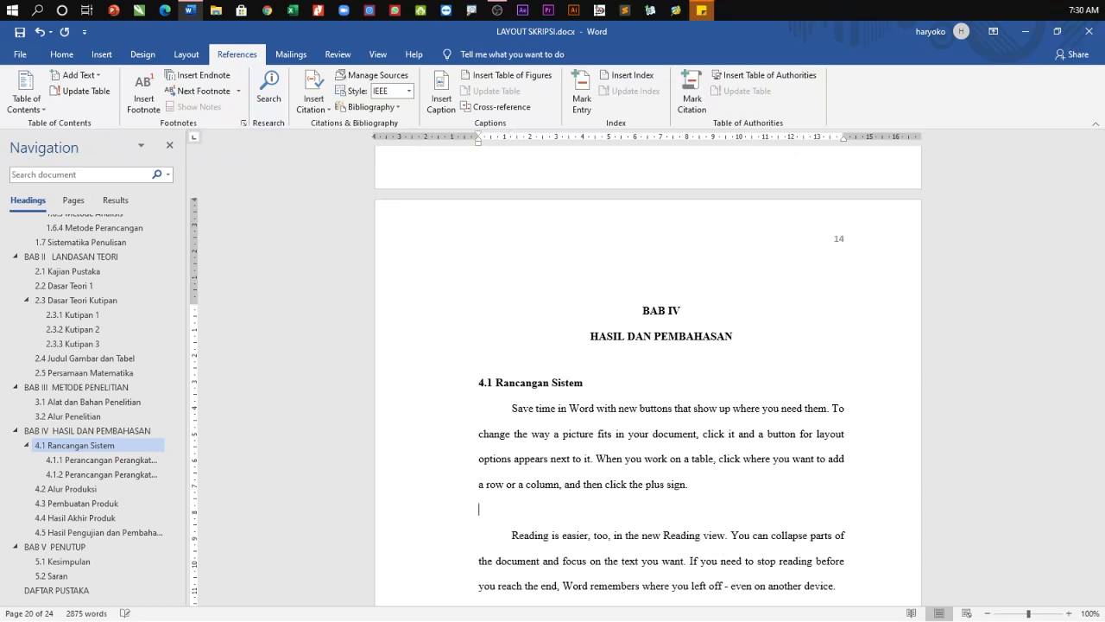
left_click(97, 54)
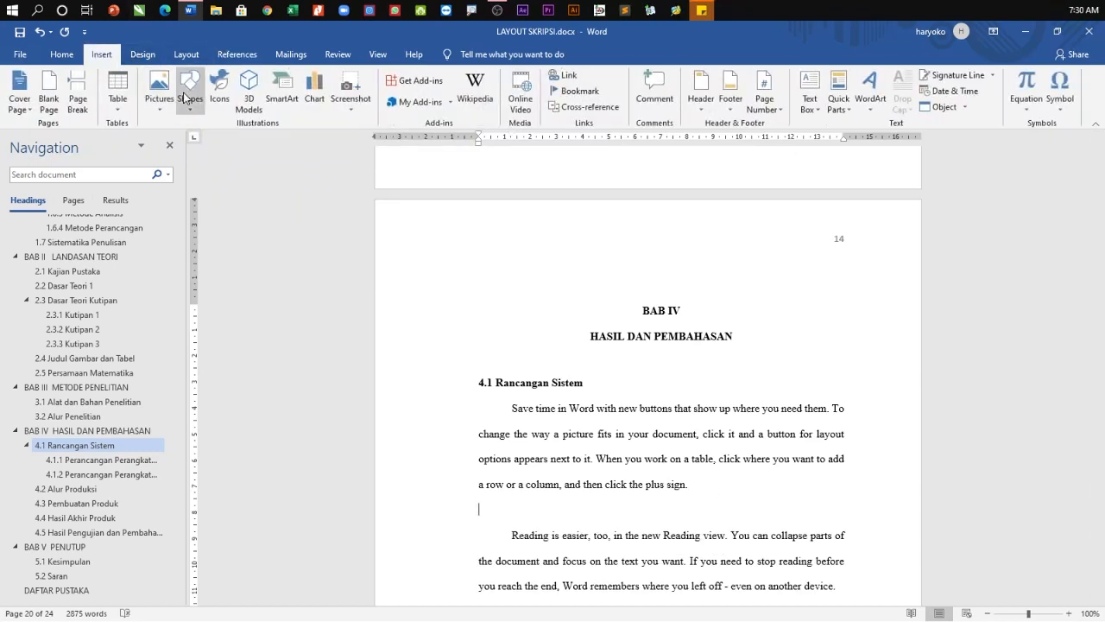
left_click(159, 88)
left_click(188, 142)
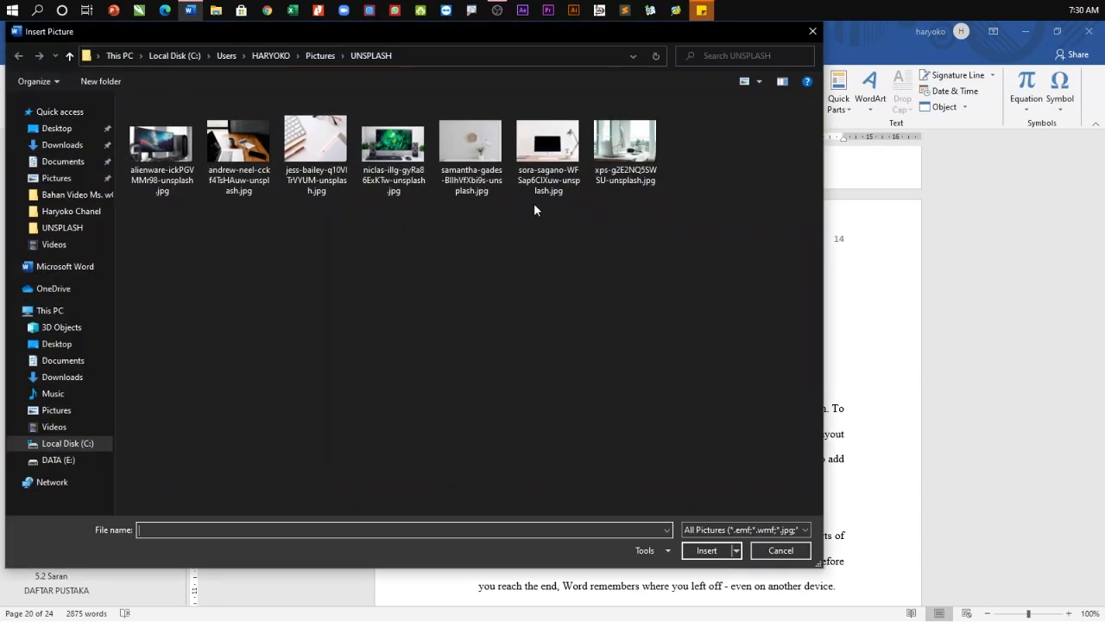
left_click(316, 143)
left_click(706, 550)
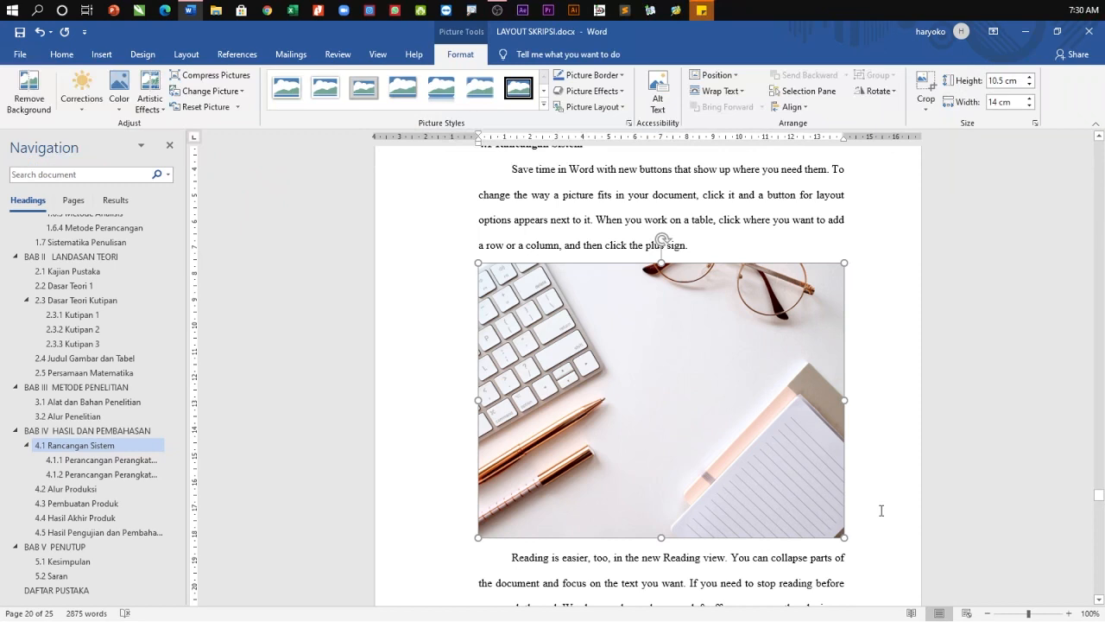
Step: Insert a caption with the new label "Gambar 4." on a new line below the keyboard and pens picture in section 4.1
left_click(856, 515)
key("Return")
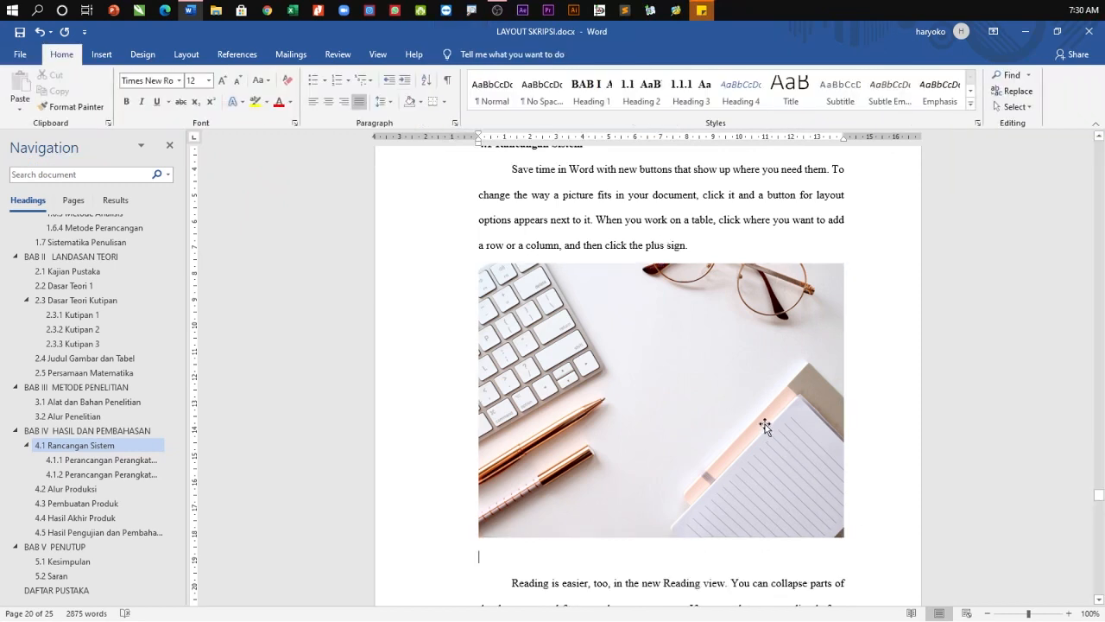
key("alt+Tab")
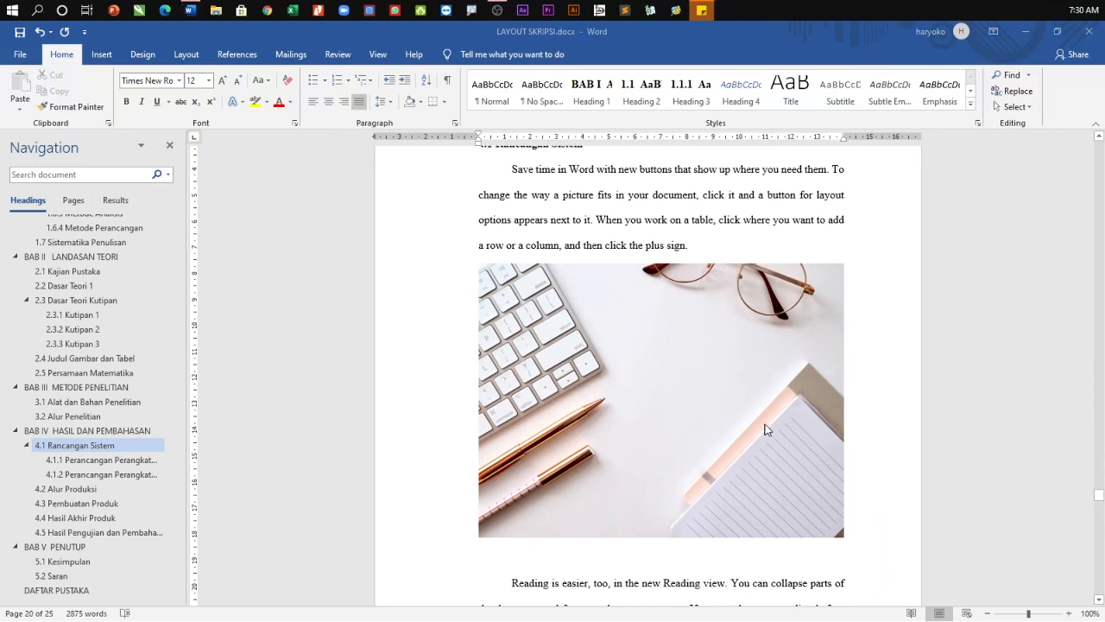
key("alt+Tab")
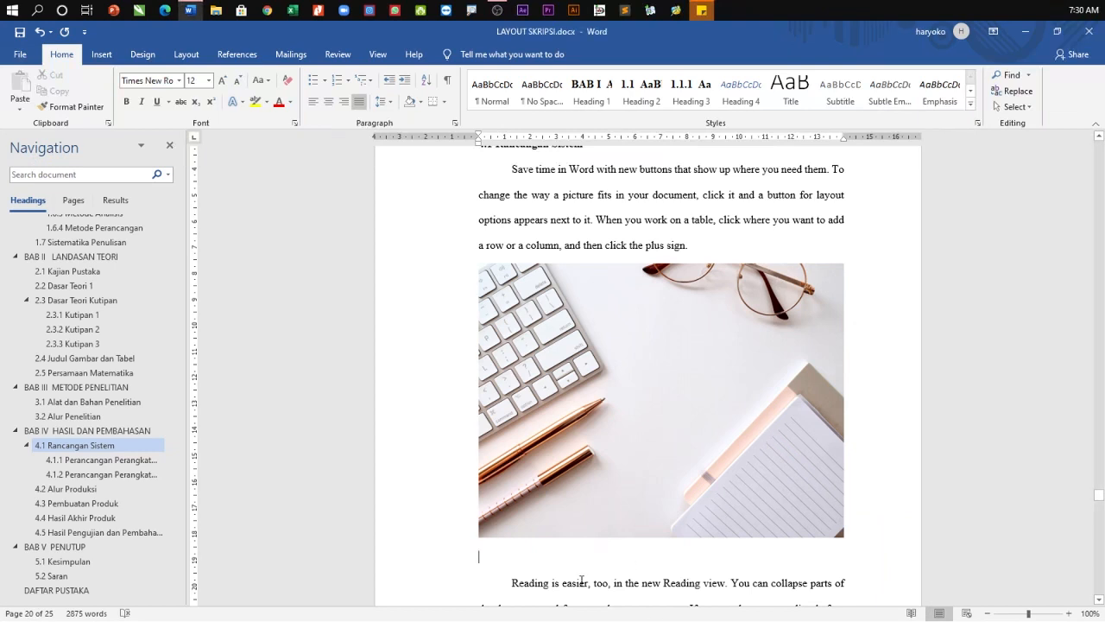
left_click(236, 55)
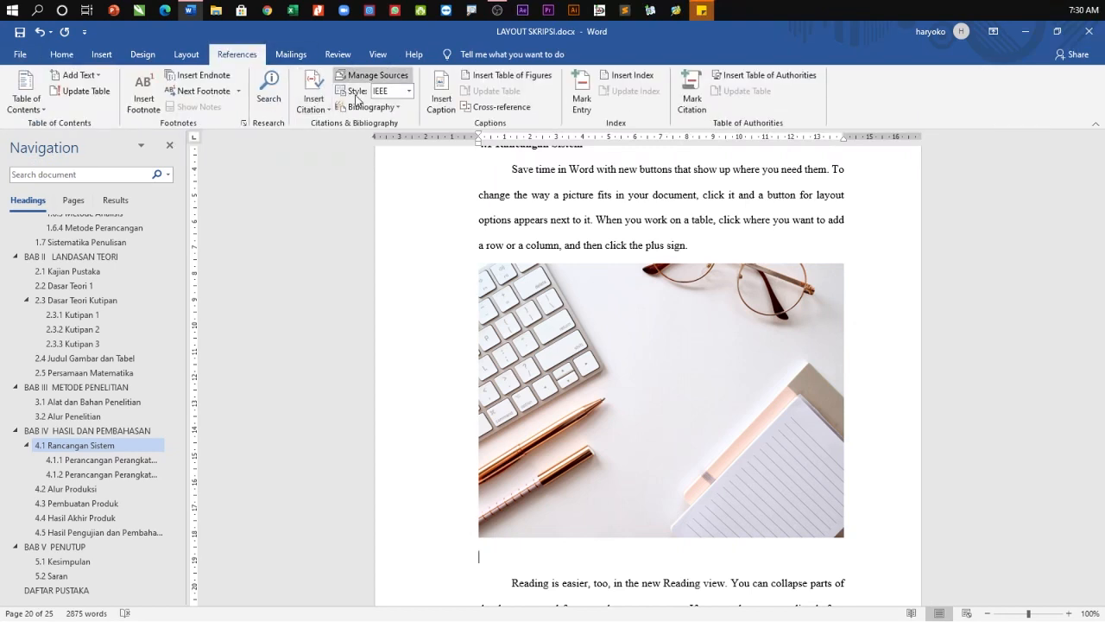
left_click(440, 104)
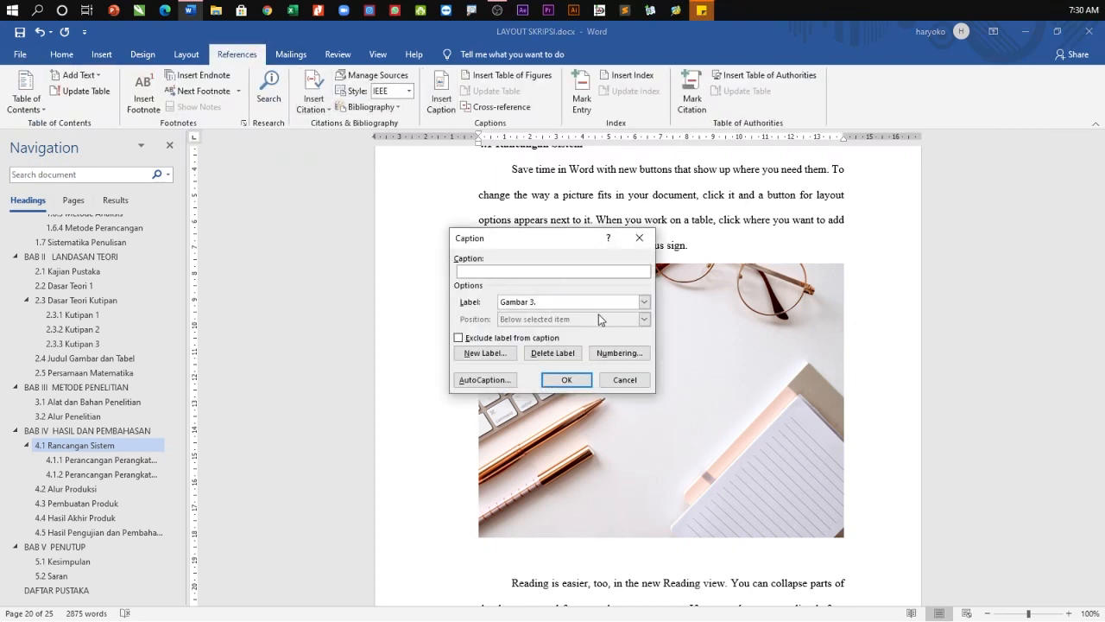
left_click(484, 353)
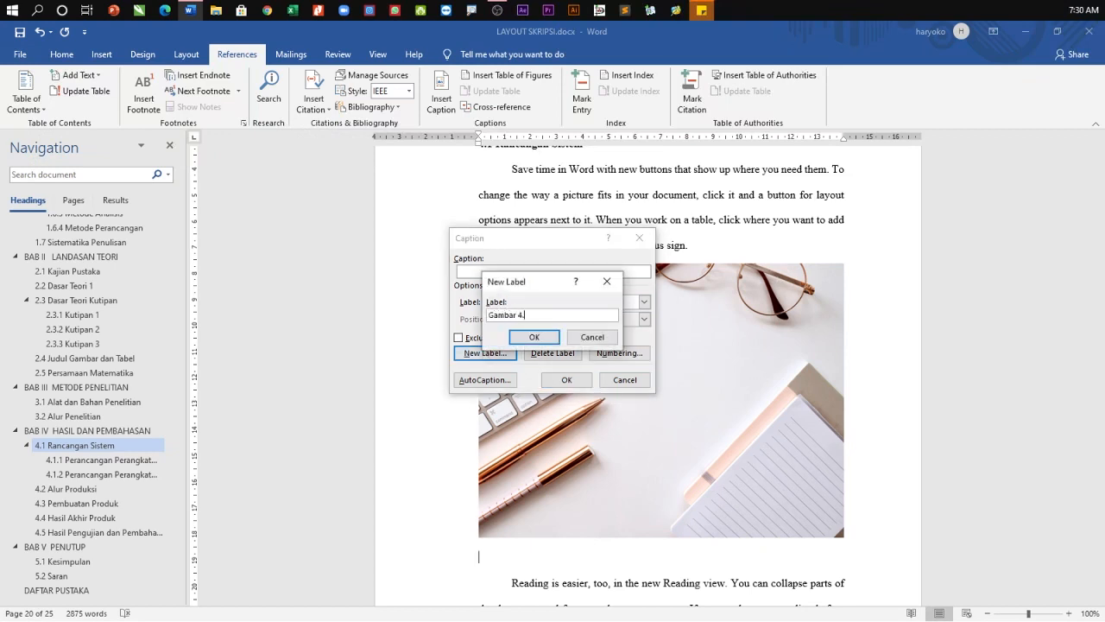
type("Gambar 4.")
left_click(534, 337)
left_click(566, 380)
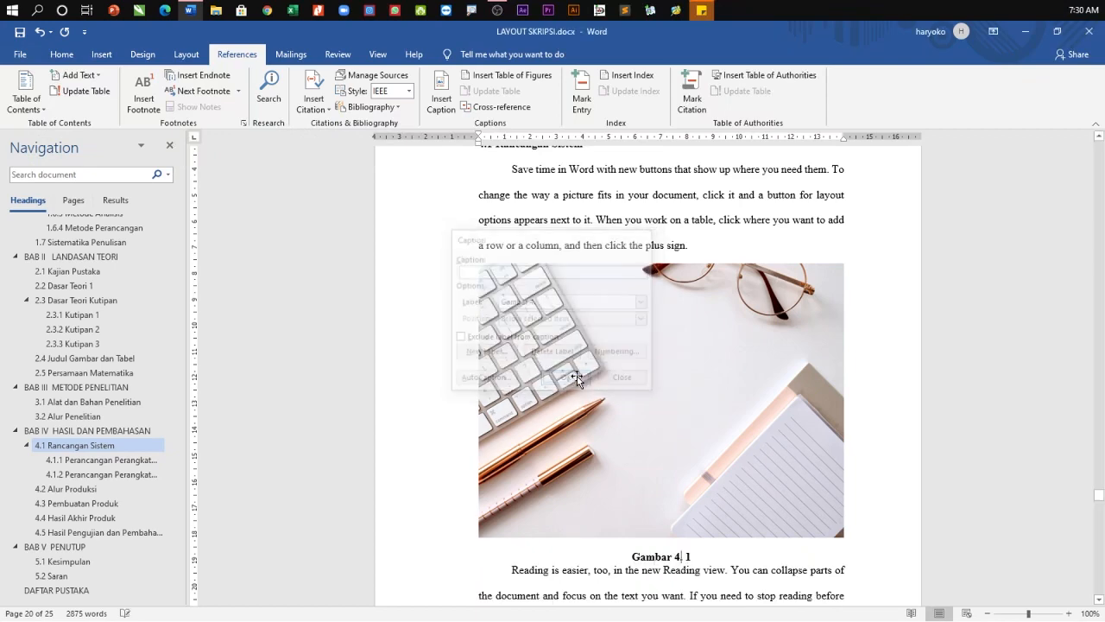
Step: Add the title "Rancangan Sistem" after the number in the keyboard and pens picture's caption and end the line
scroll(826, 492, "up", 1)
scroll(826, 492, "down", 3)
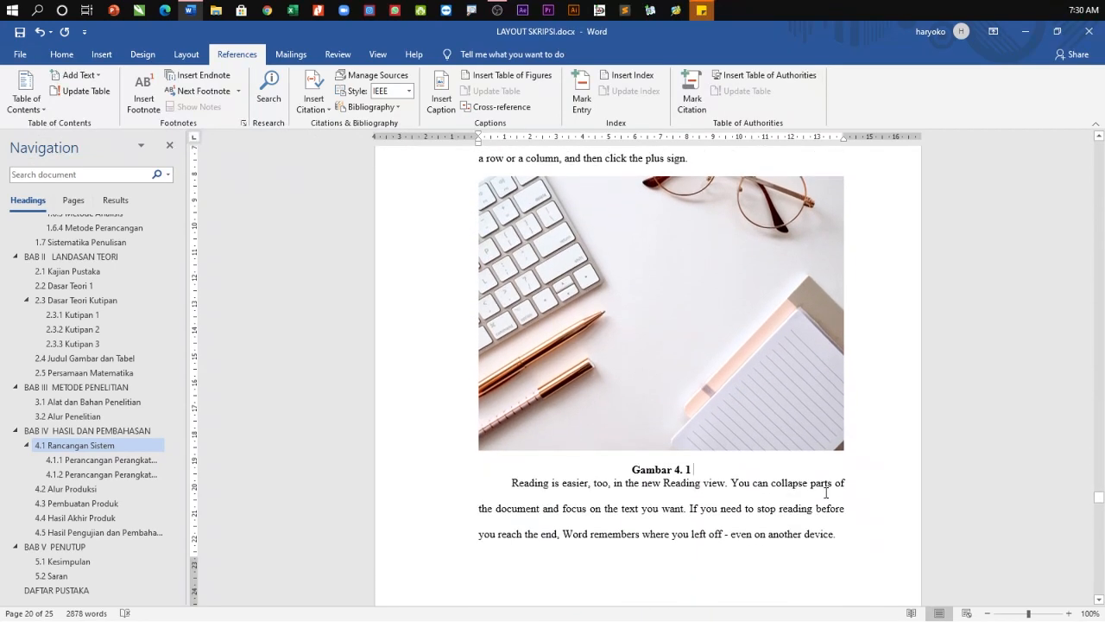
type("Rancanga")
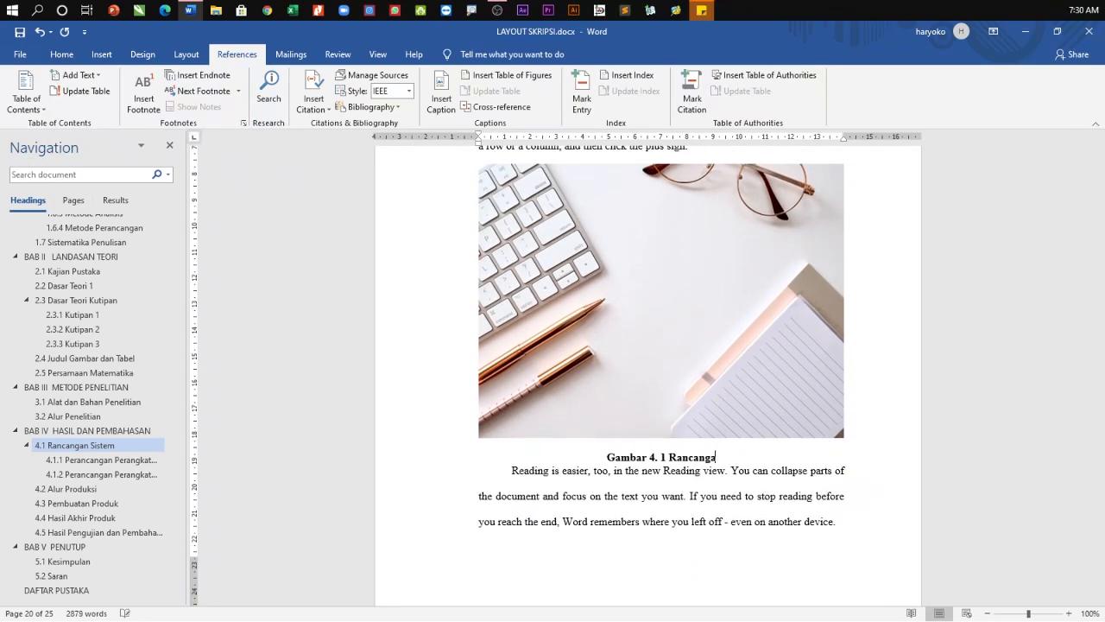
type("n Sistem")
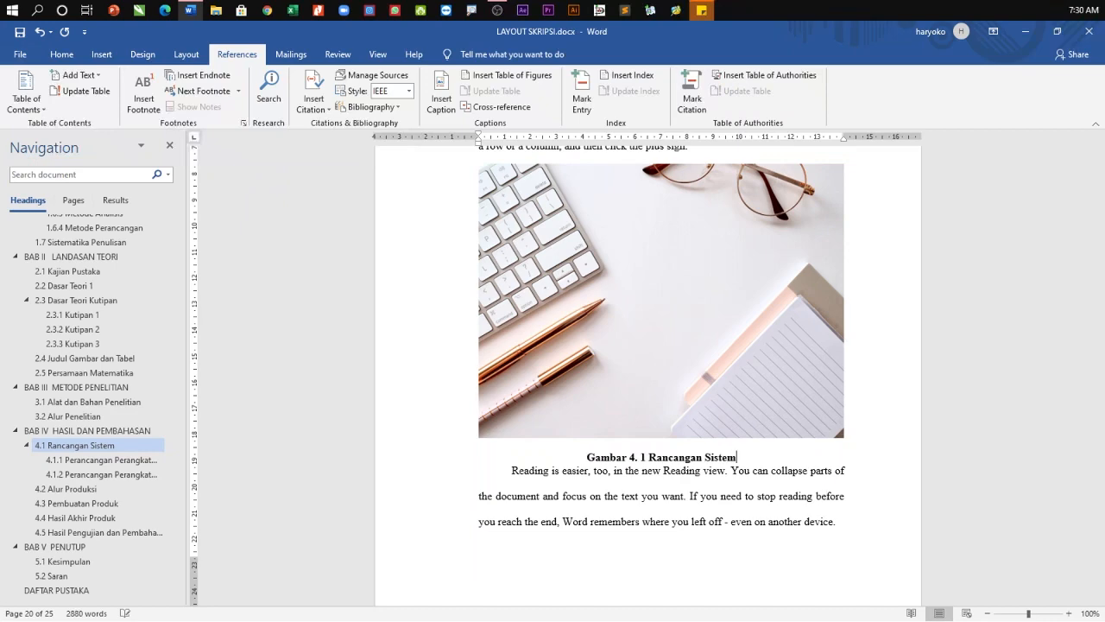
key("Return")
Step: Insert the wall clock and plant picture from the UNSPLASH folder on a new line after the first paragraph of section 4.2
scroll(846, 480, "down", 10)
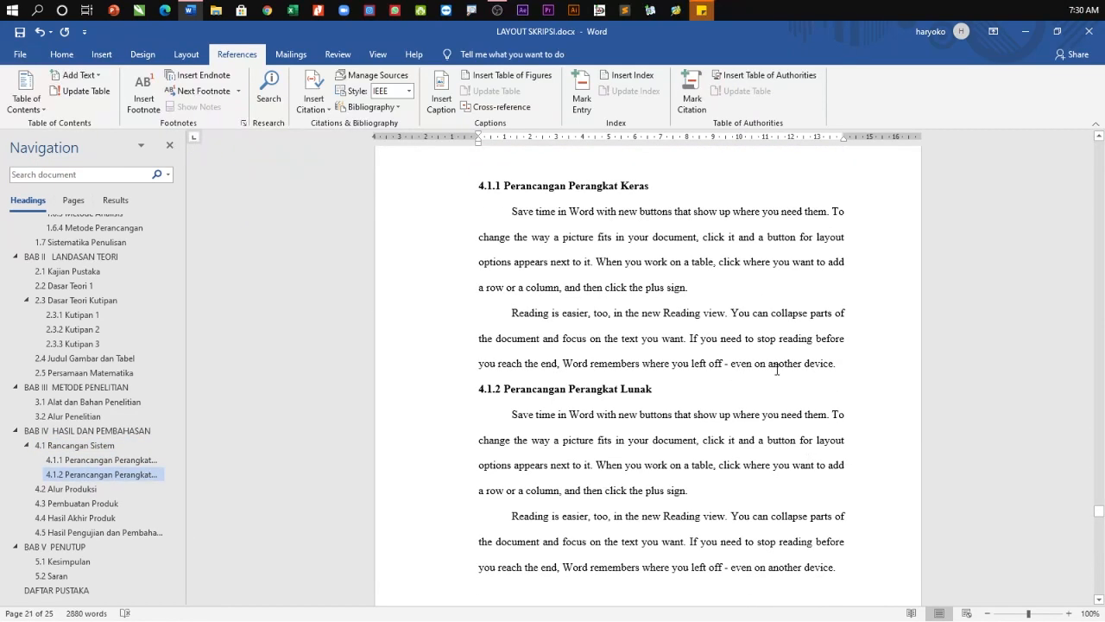
scroll(709, 423, "down", 4)
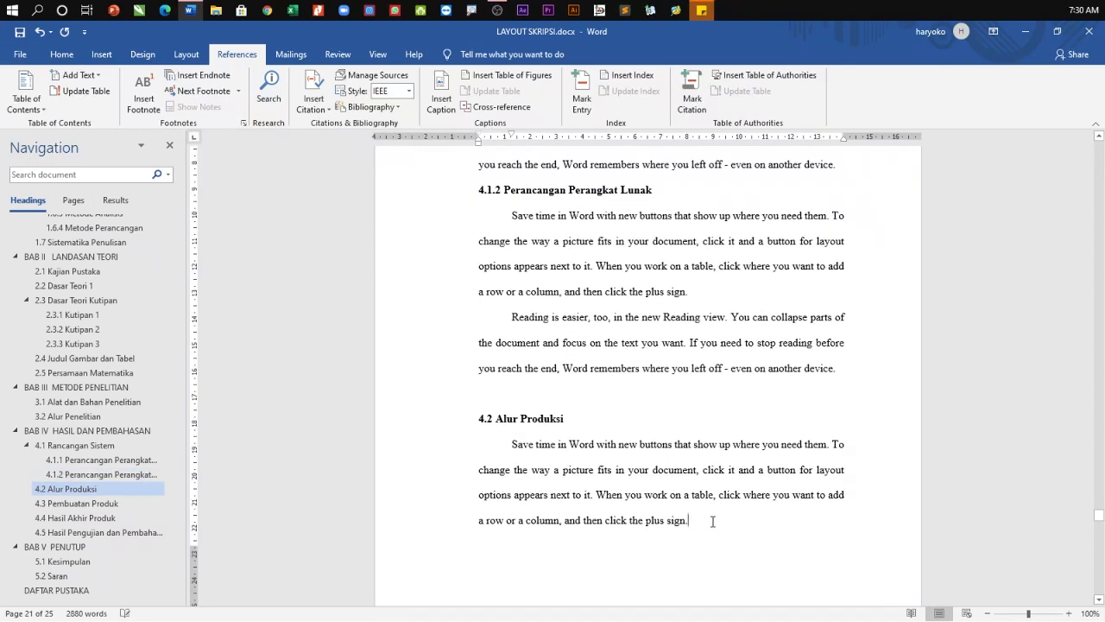
scroll(711, 522, "down", 4)
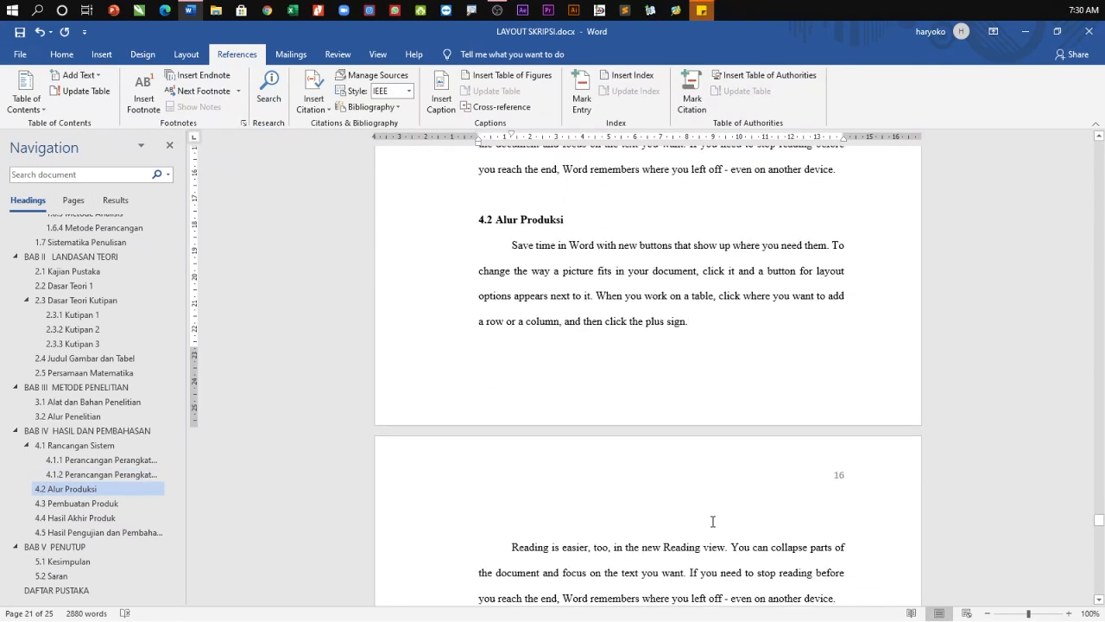
left_click(513, 544)
key("Return")
key("Up")
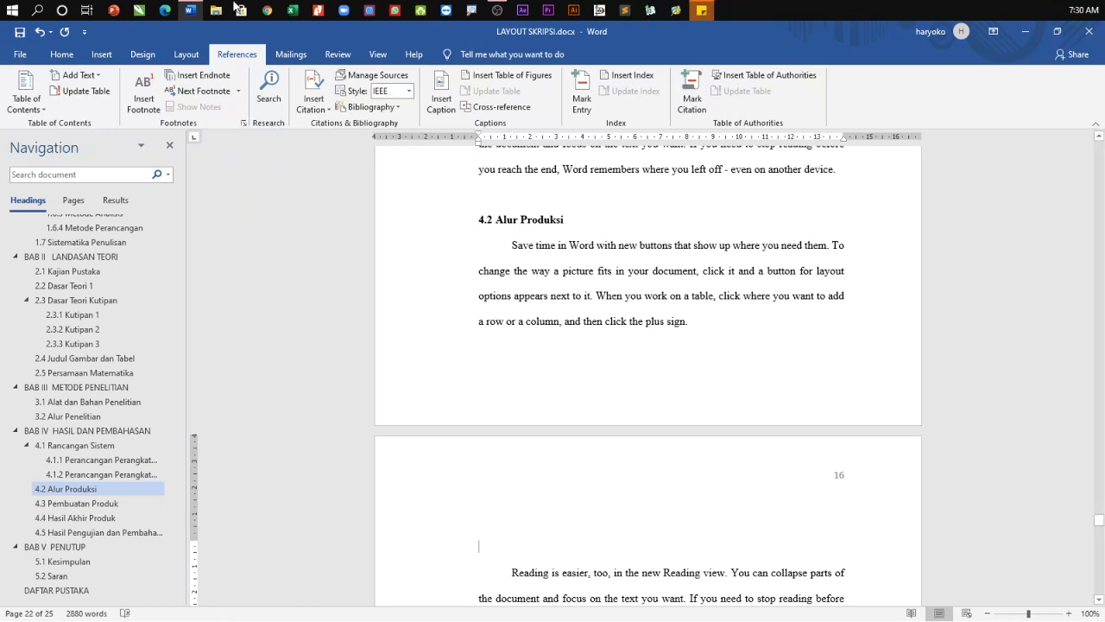
left_click(149, 60)
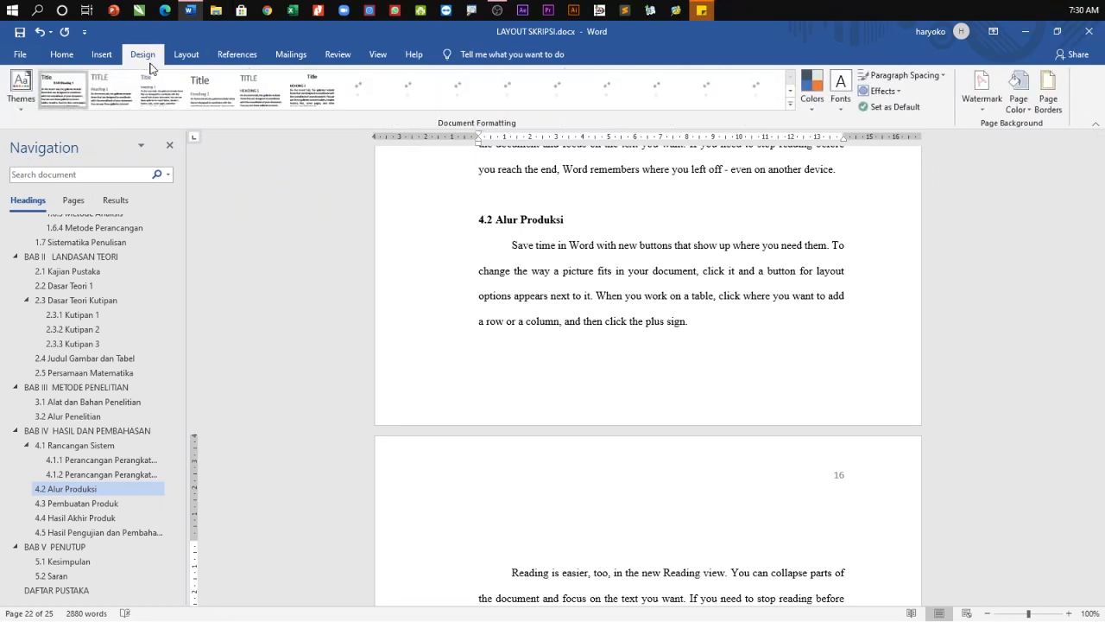
left_click(101, 54)
left_click(157, 89)
left_click(184, 143)
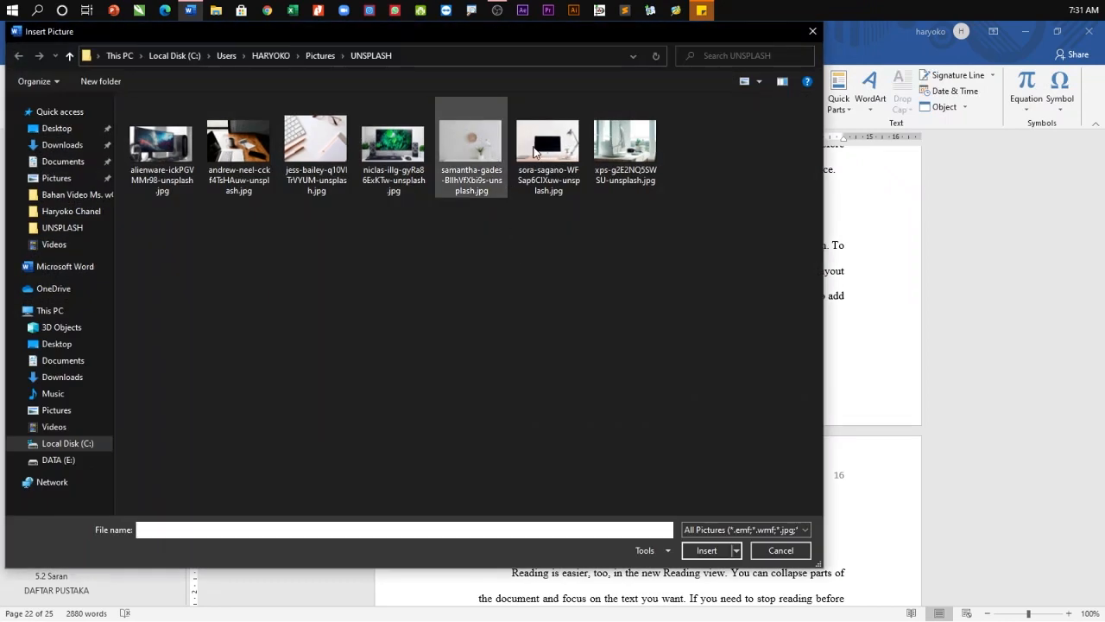
left_click(476, 154)
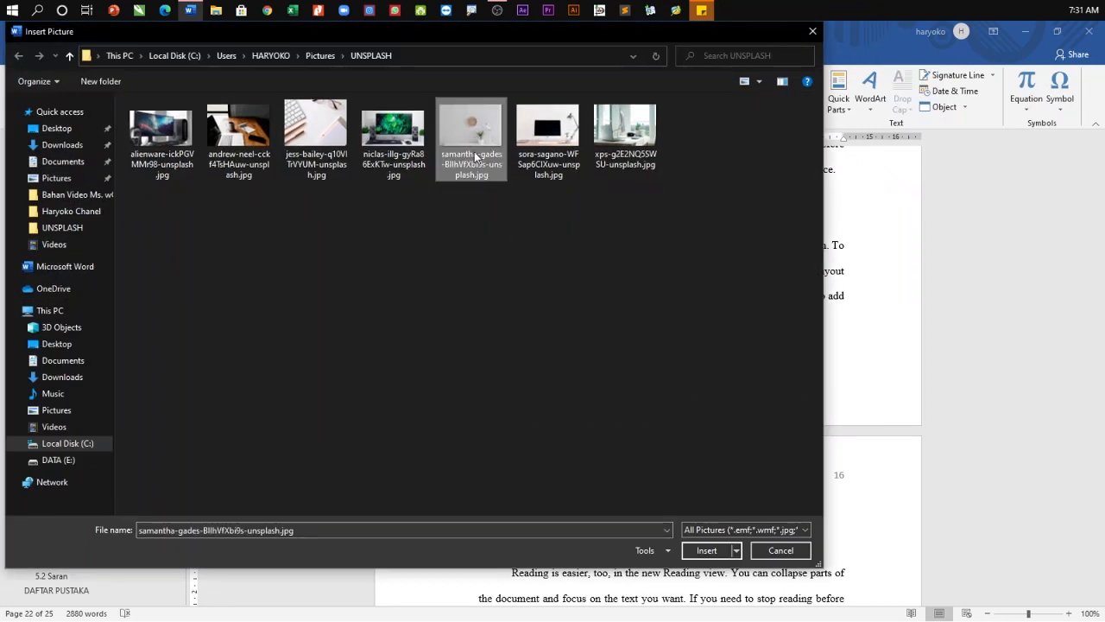
left_click(707, 550)
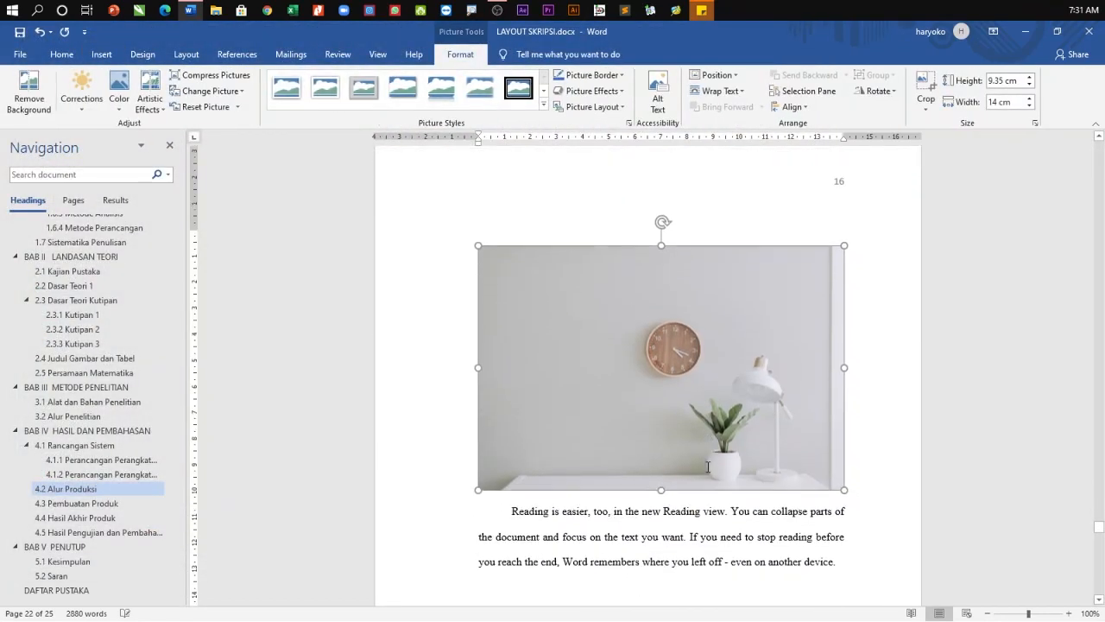
Step: Insert a caption with the label "Gambar 4." on a new line below the wall clock picture in section 4.2
left_click(868, 412)
key("Return")
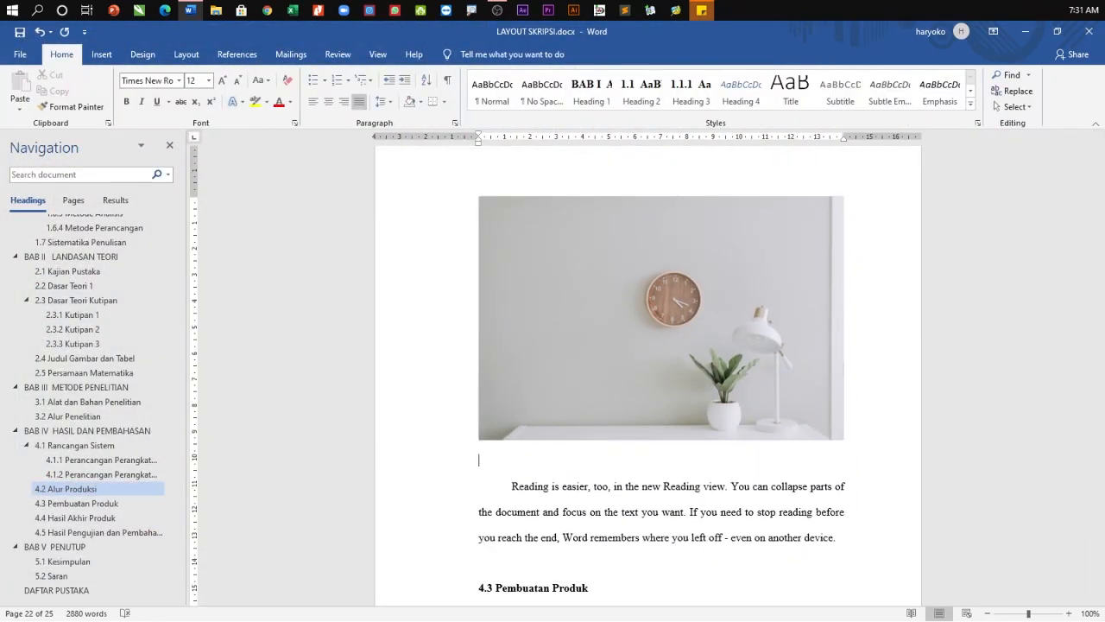
left_click(235, 54)
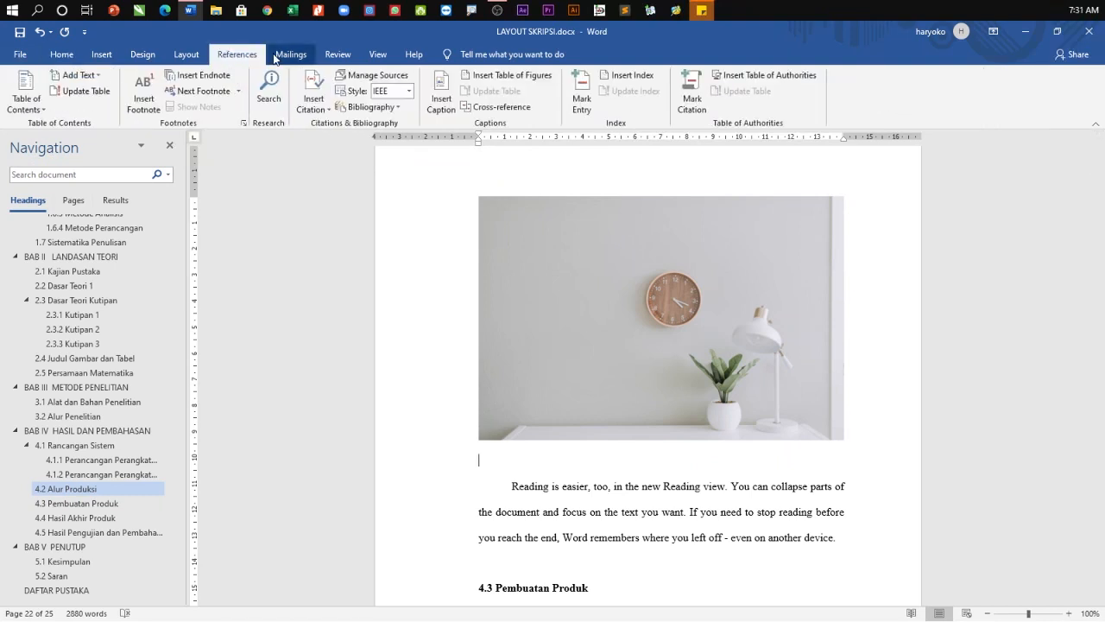
left_click(276, 55)
left_click(235, 54)
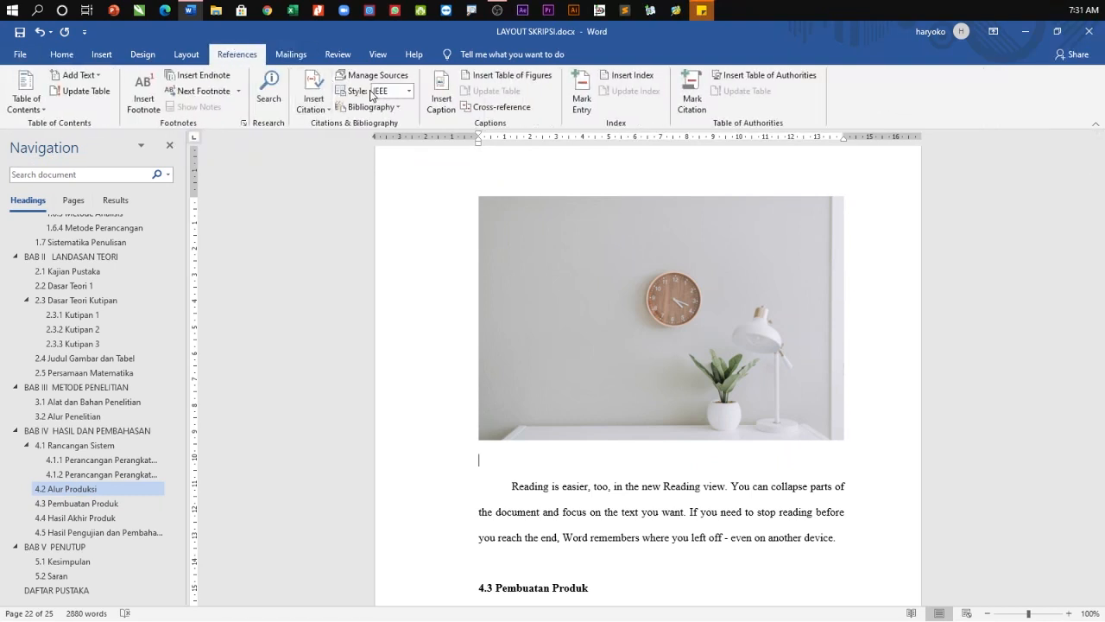
left_click(440, 102)
left_click(567, 379)
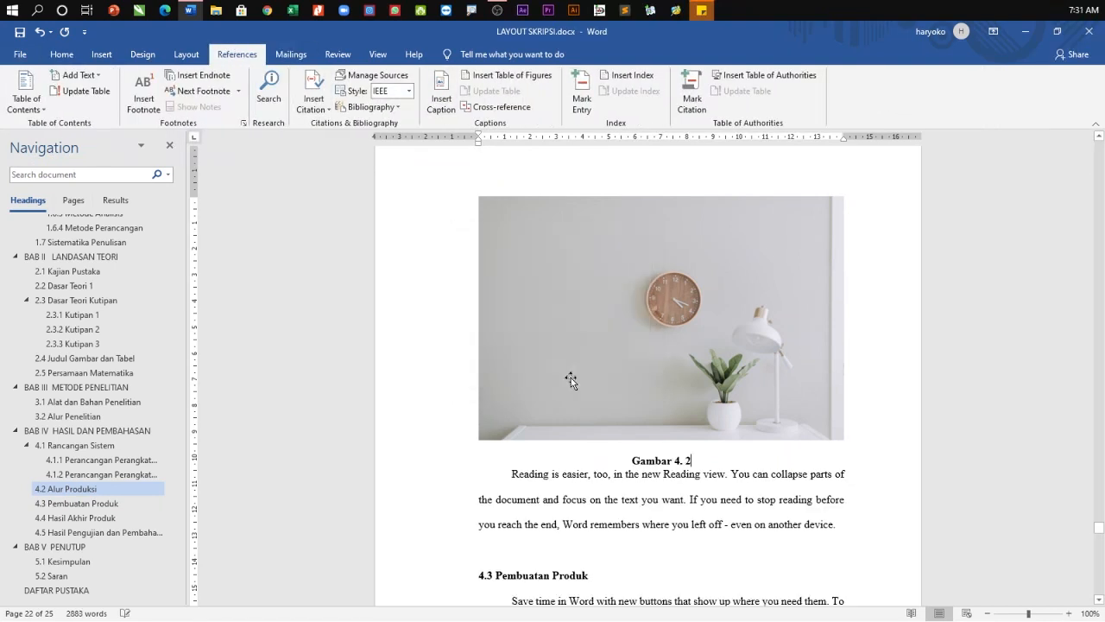
Step: Add the title "Alur Produksi" after the number in the wall clock picture's caption and end the line
type("Alur ")
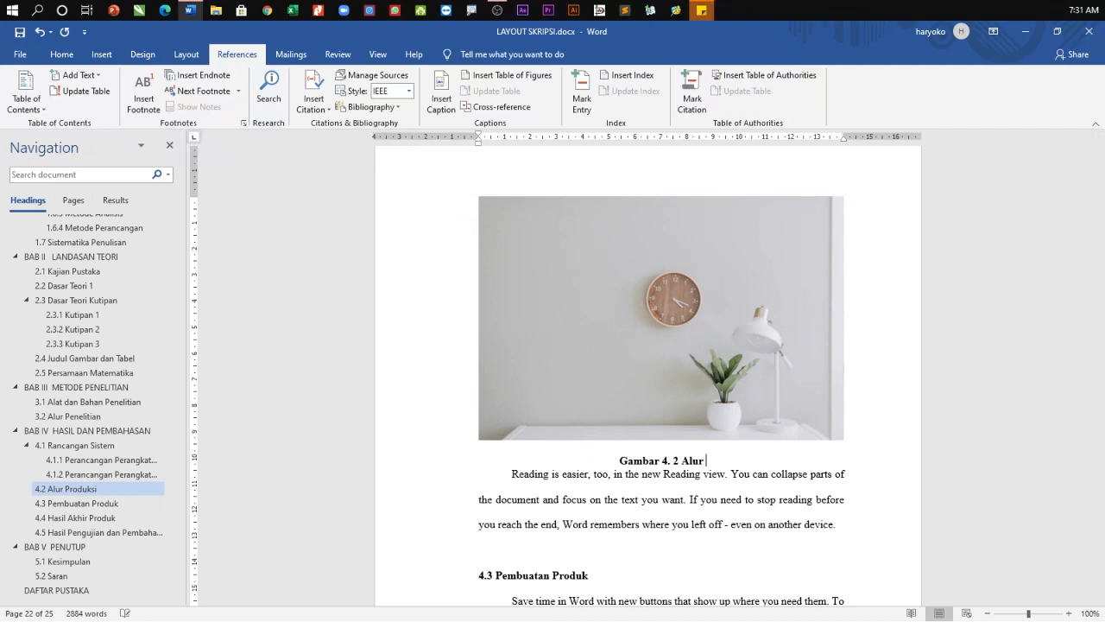
type("Produksi")
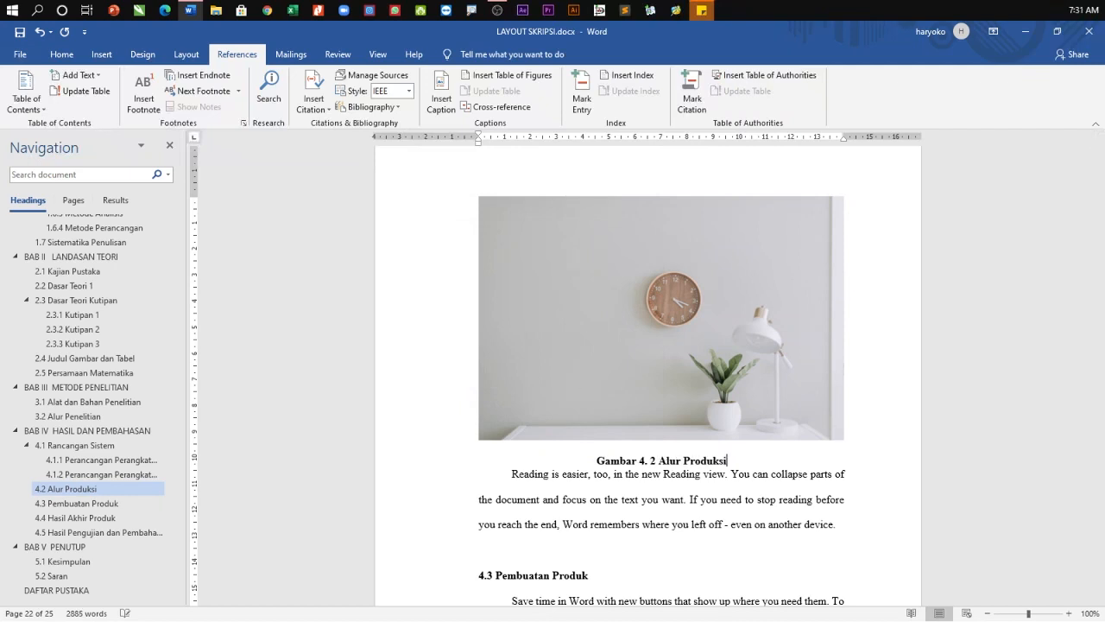
key("Return")
Step: Insert a table of figures for the caption label "Gambar 2." below the DAFTAR GAMBAR heading
scroll(572, 375, "up", 15)
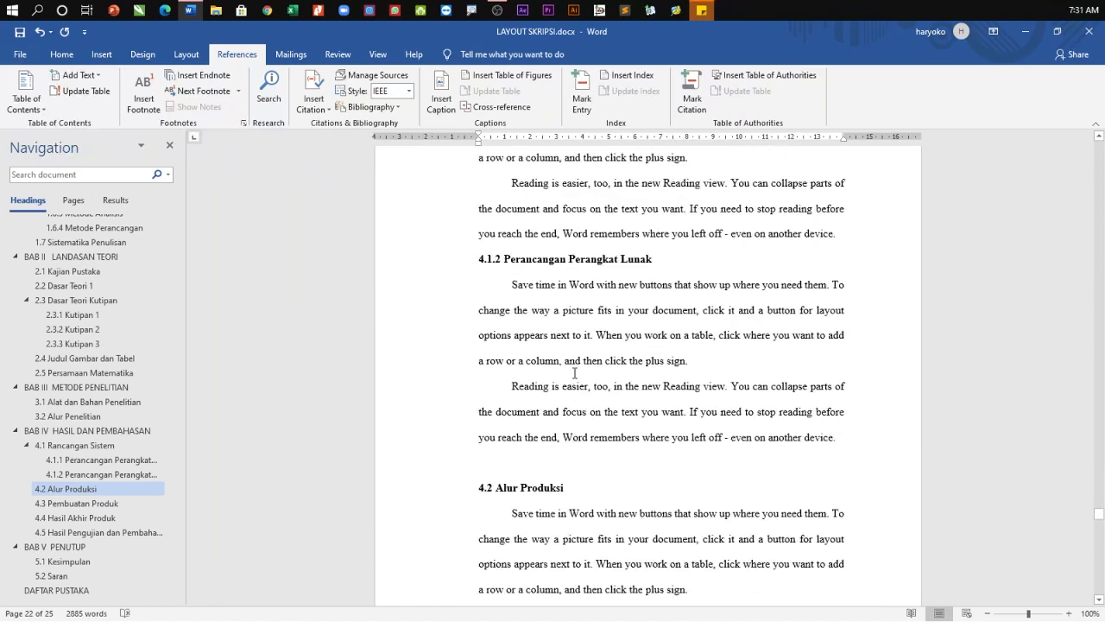
scroll(105, 377, "up", 5)
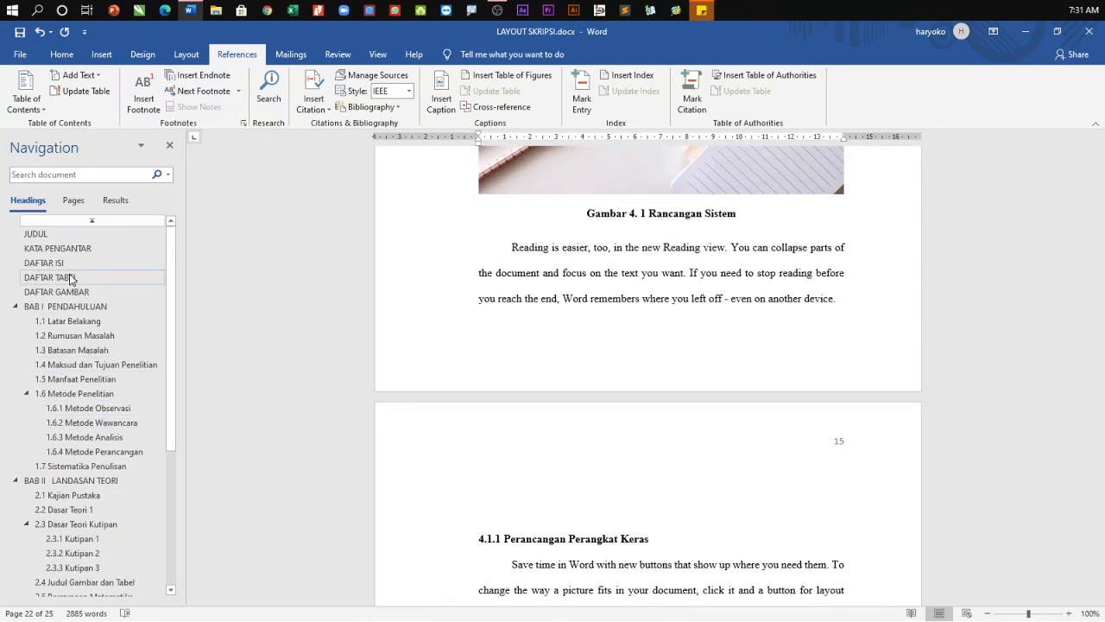
left_click(100, 294)
left_click(635, 202)
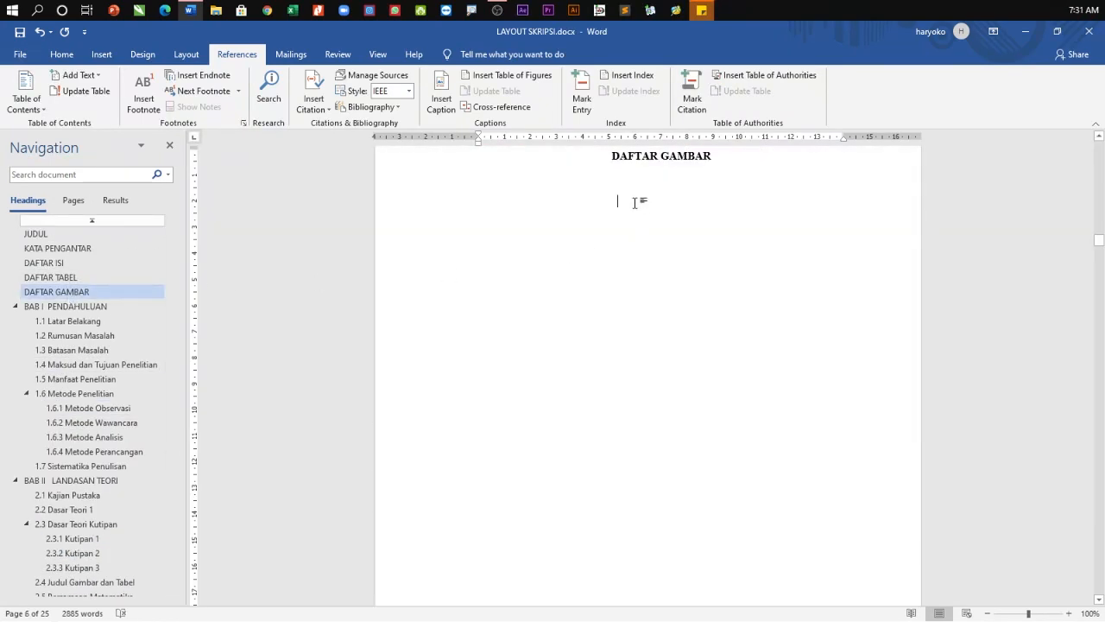
left_click(444, 202)
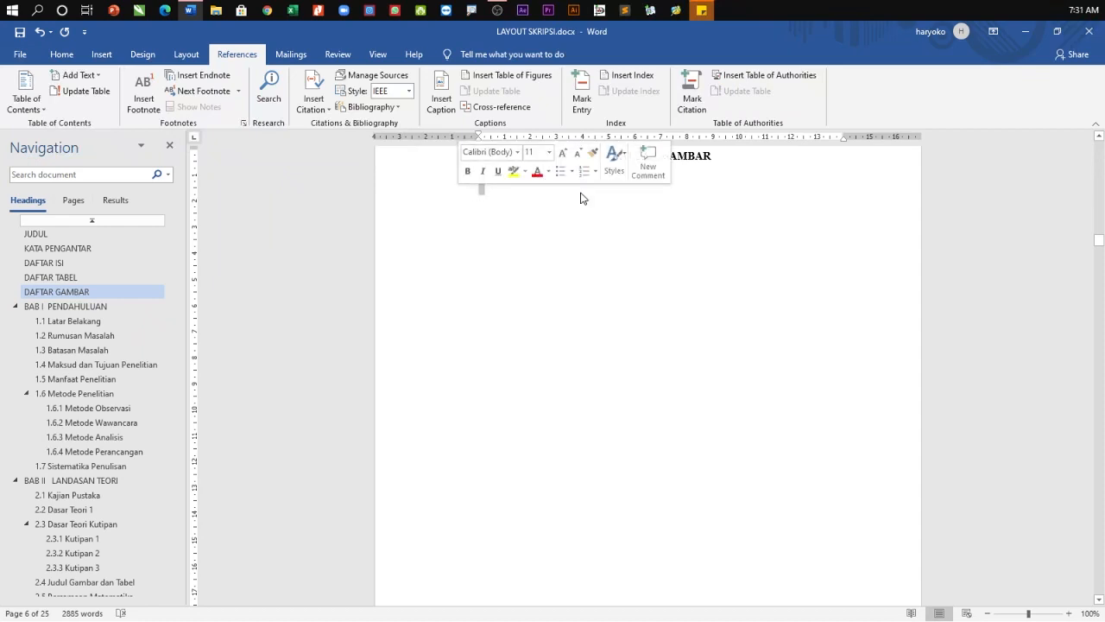
left_click(695, 177)
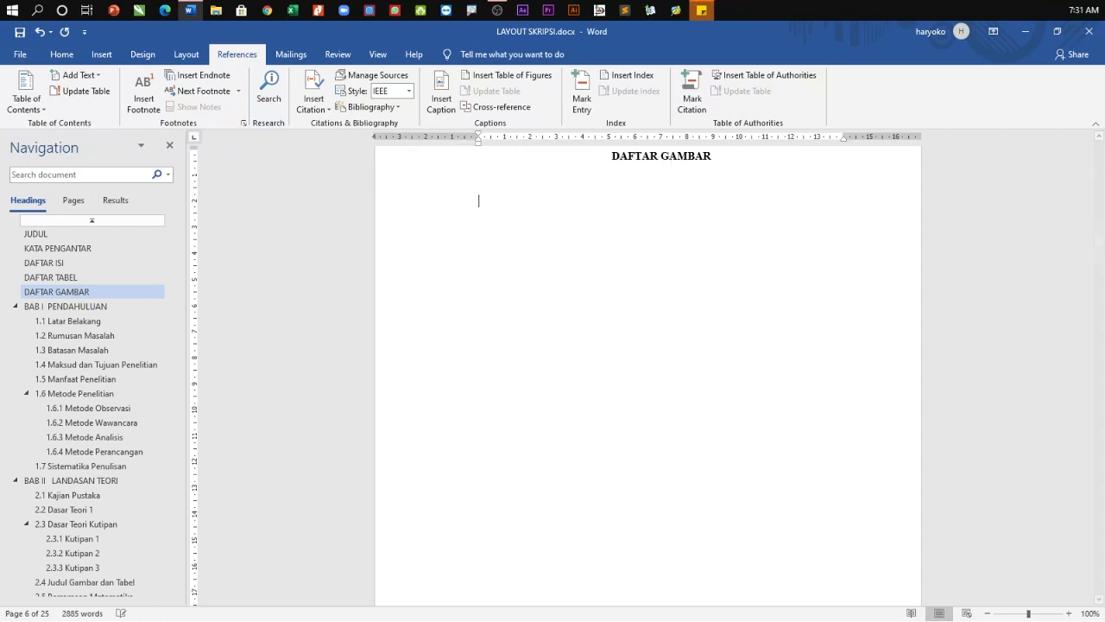
left_click(529, 78)
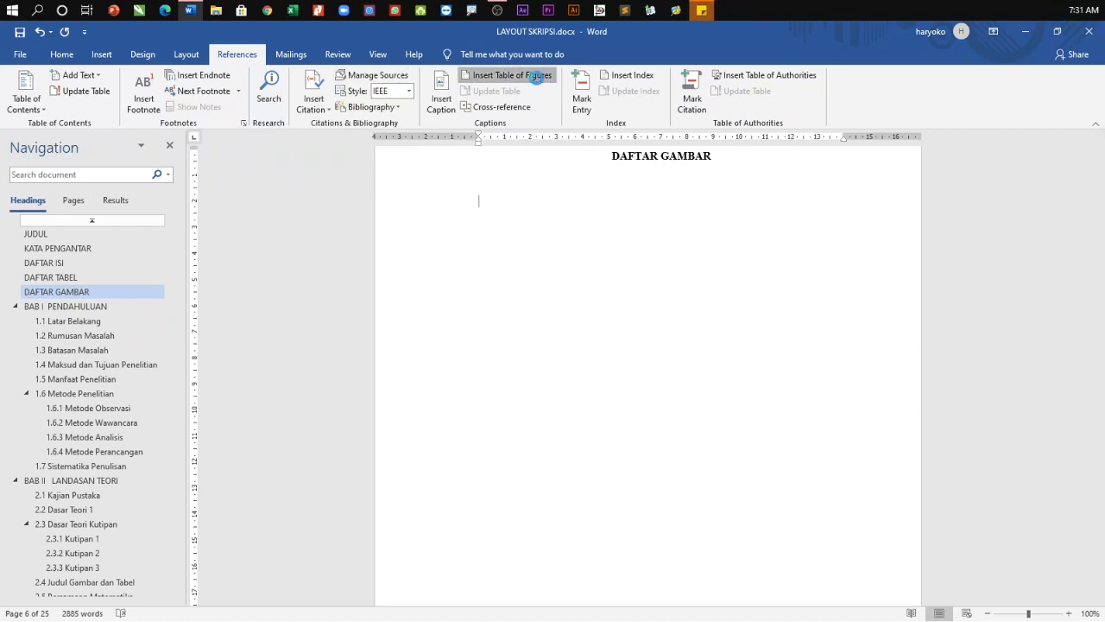
left_click(523, 394)
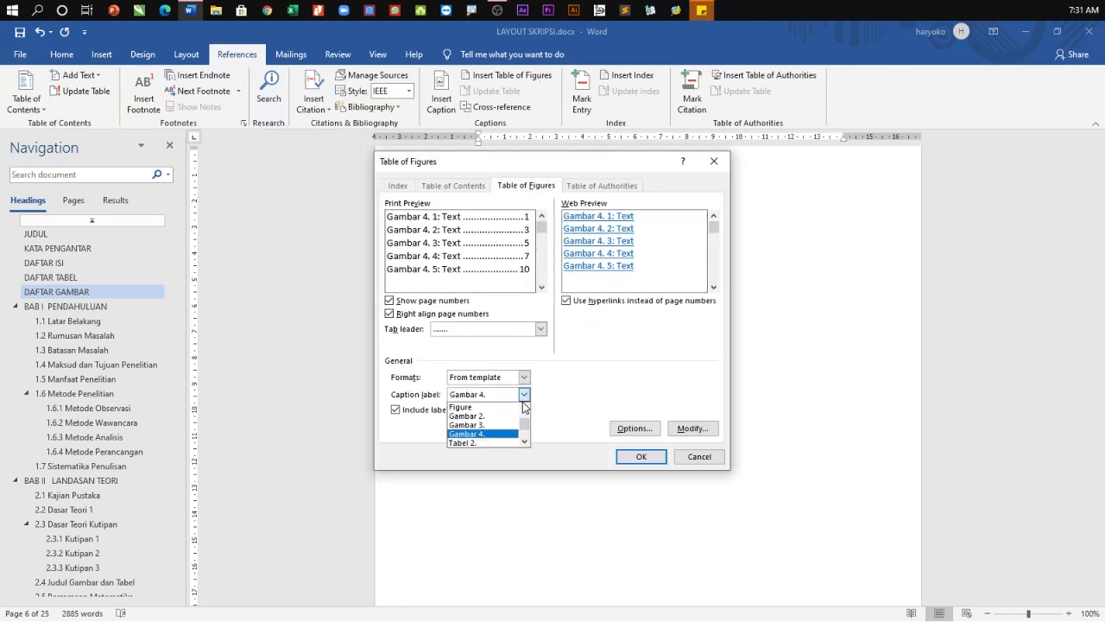
left_click(509, 422)
left_click(643, 458)
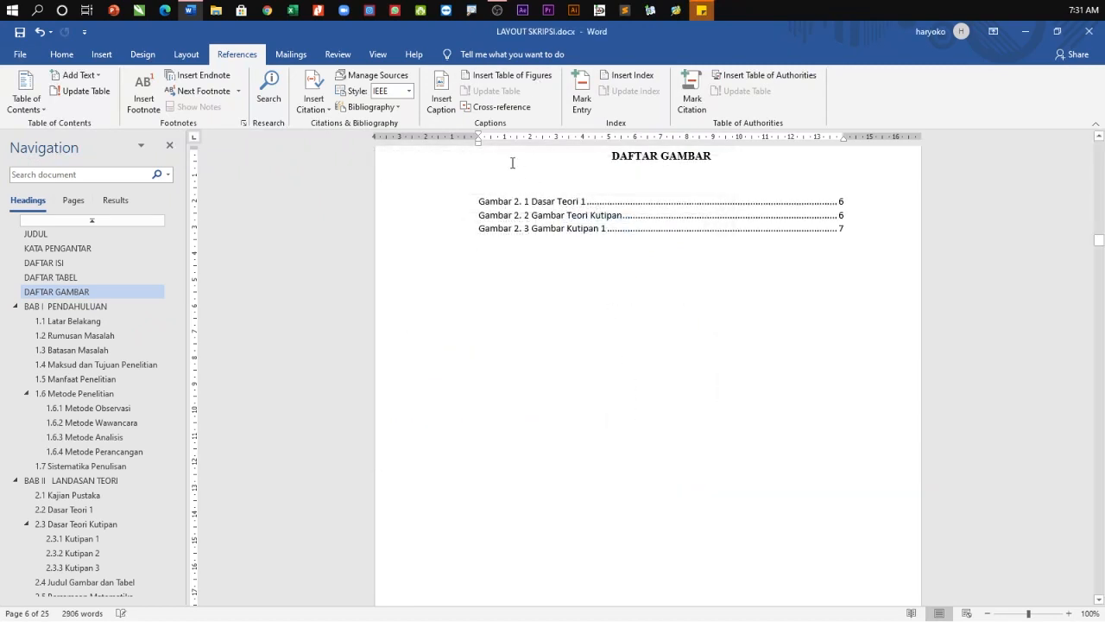
Step: Insert tables of figures for the caption labels "Gambar 3." and "Gambar 4." below the Gambar 2 list in DAFTAR GAMBAR
left_click(509, 77)
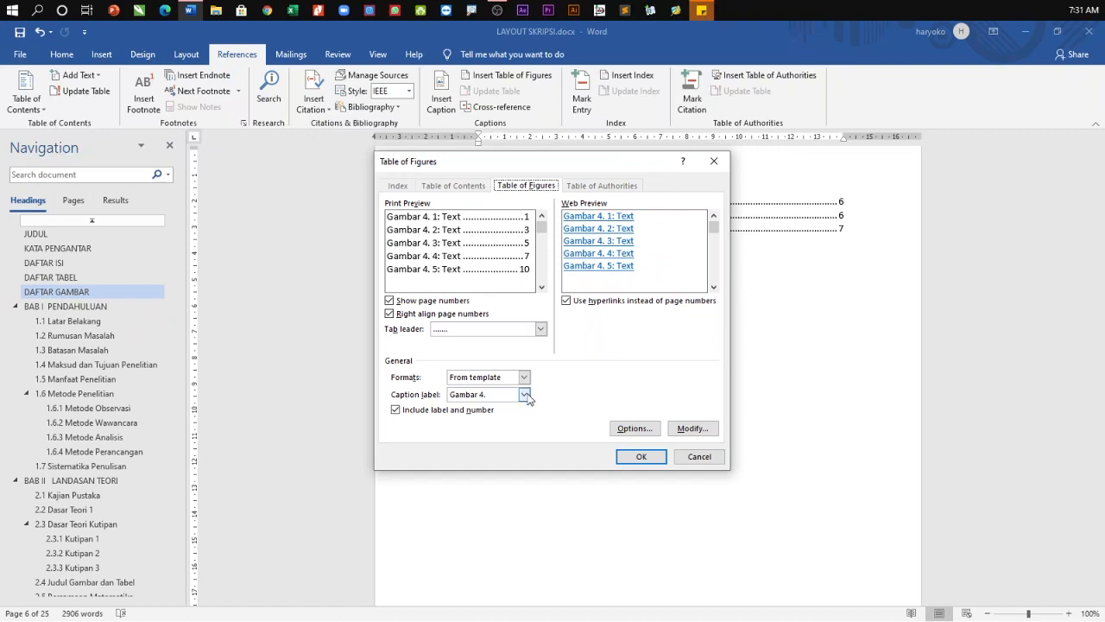
left_click(523, 395)
left_click(511, 425)
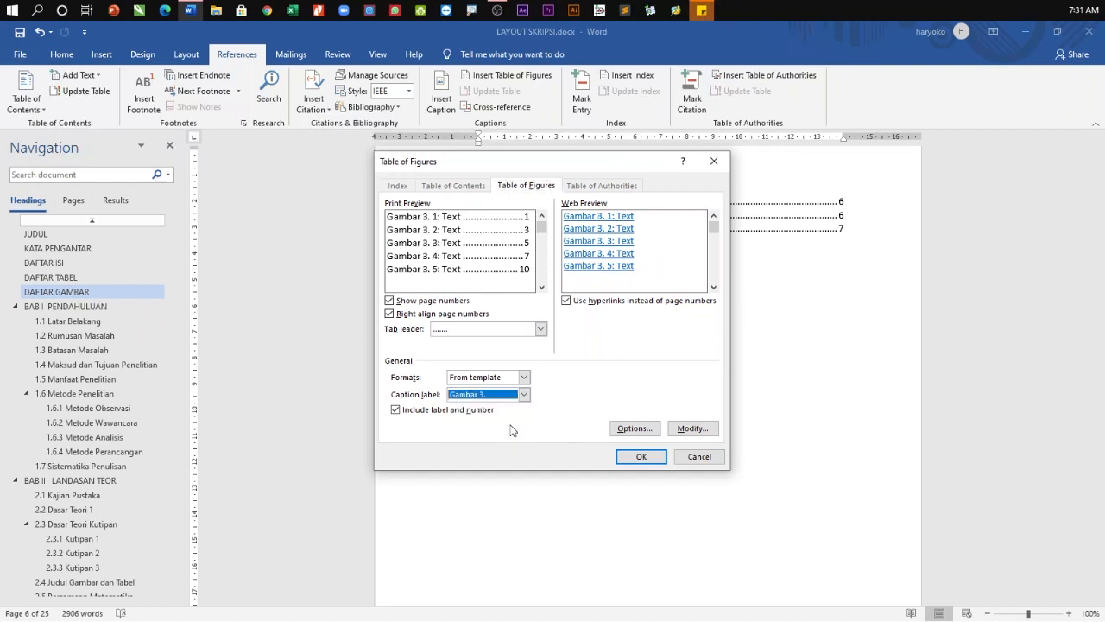
left_click(636, 456)
left_click(510, 75)
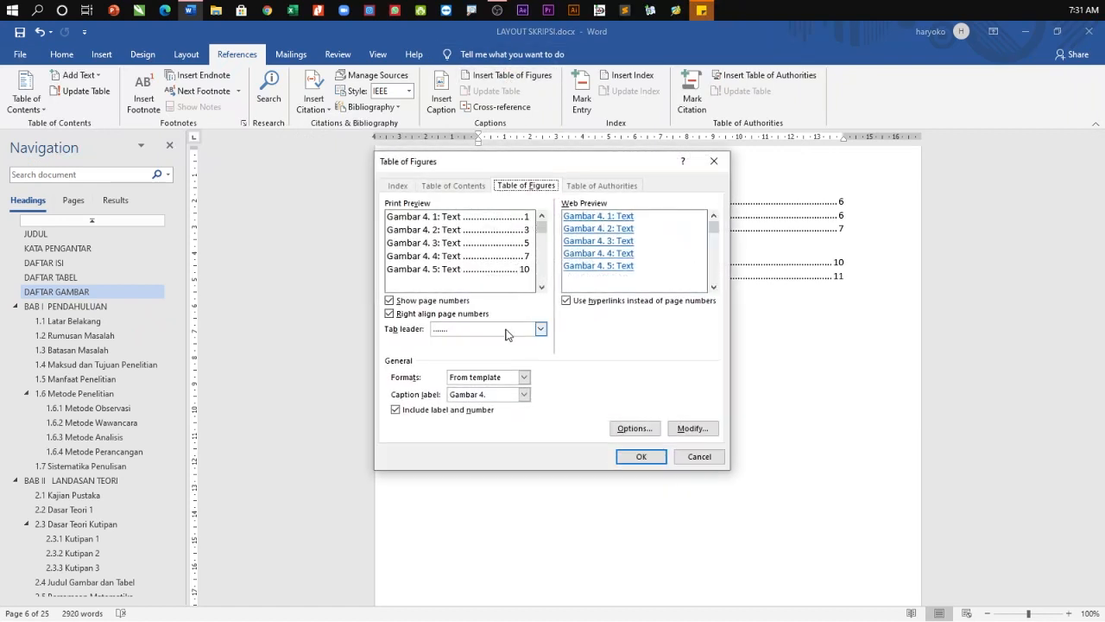
left_click(641, 455)
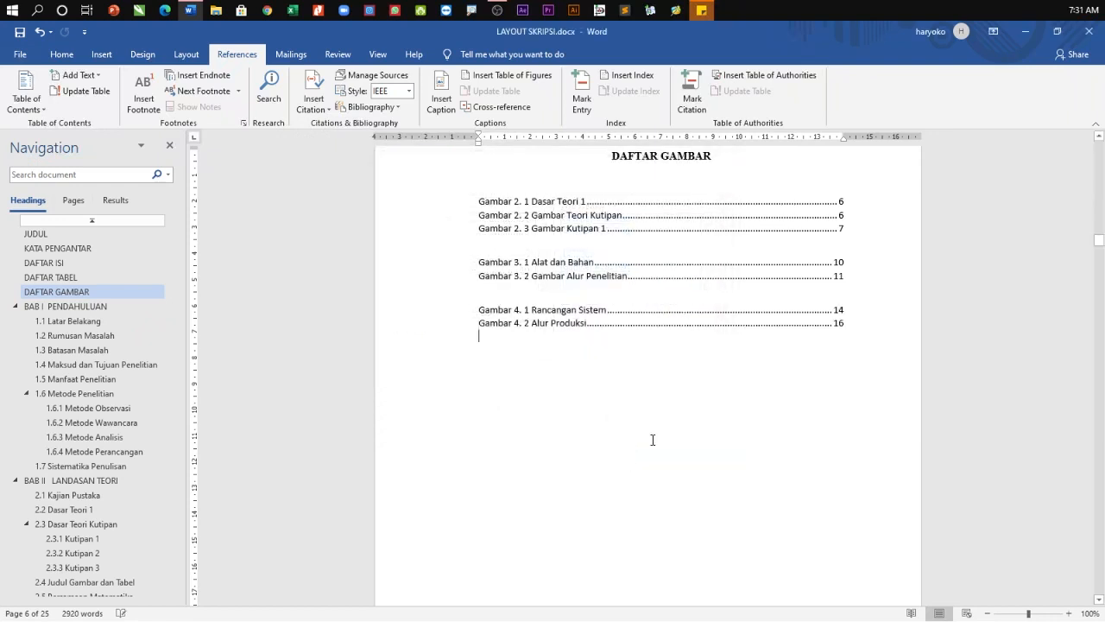
Step: Delete the blank lines separating the Gambar 2, Gambar 3 and Gambar 4 lists in DAFTAR GAMBAR
triple_click(849, 226)
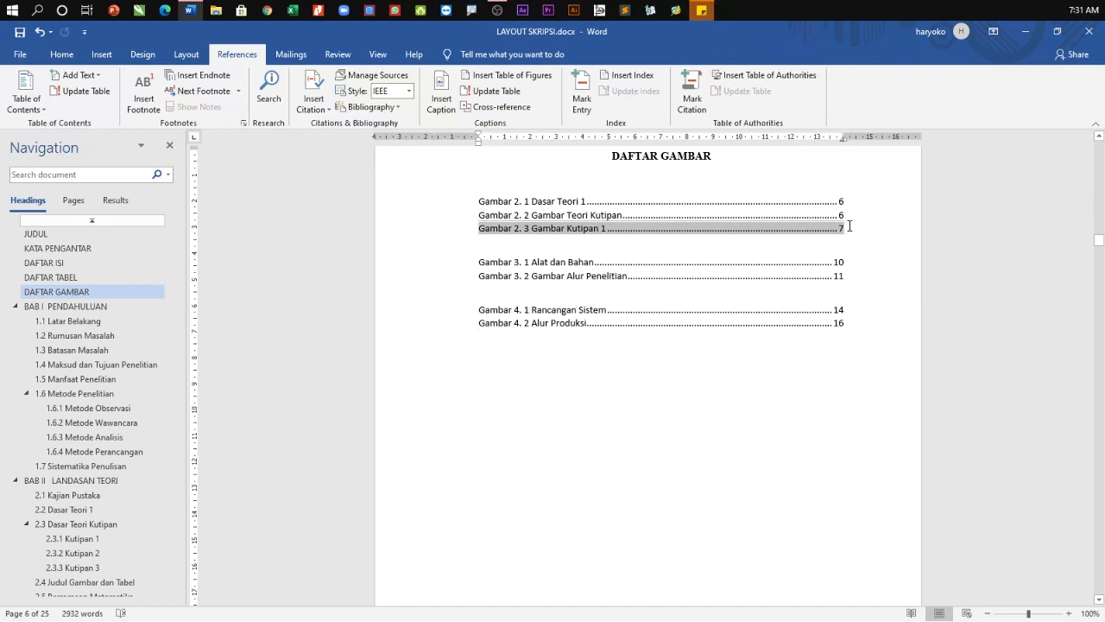
key("Delete")
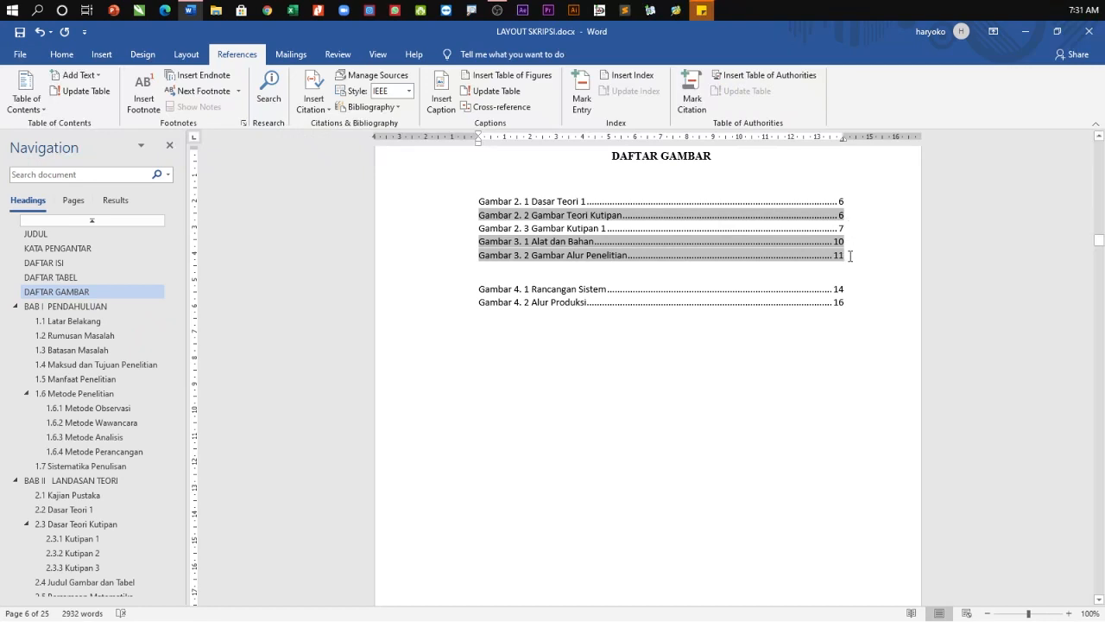
key("Delete")
left_click(740, 344)
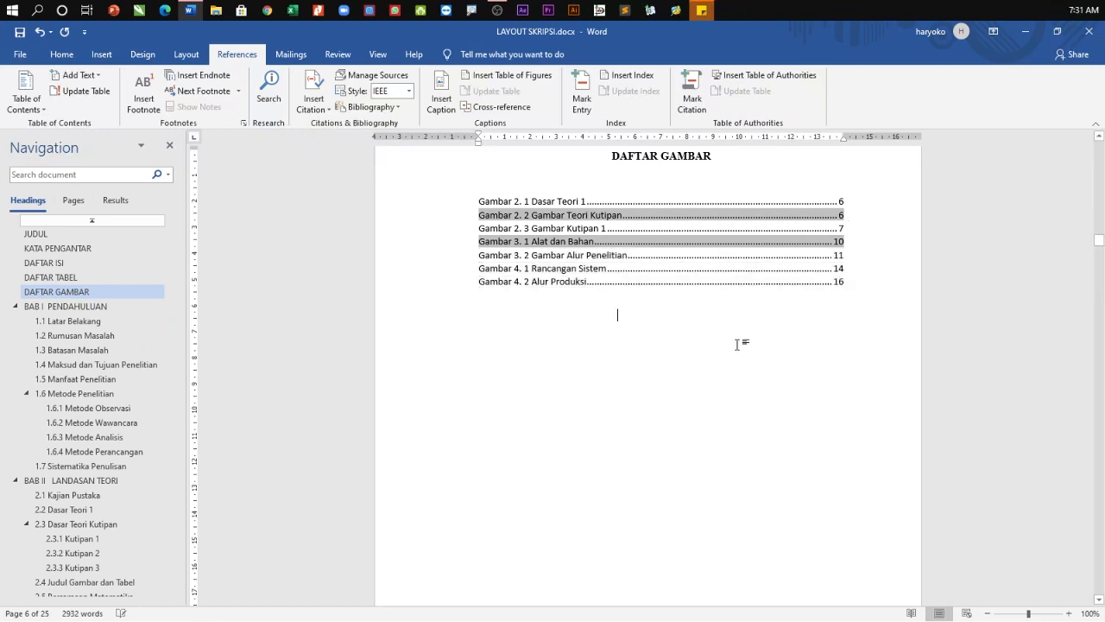
Step: Add the title "Tinjauan Pustaka" after the number in the Tabel 2. 1 caption under section 2.1 Kajian Pustaka
scroll(742, 341, "up", 3)
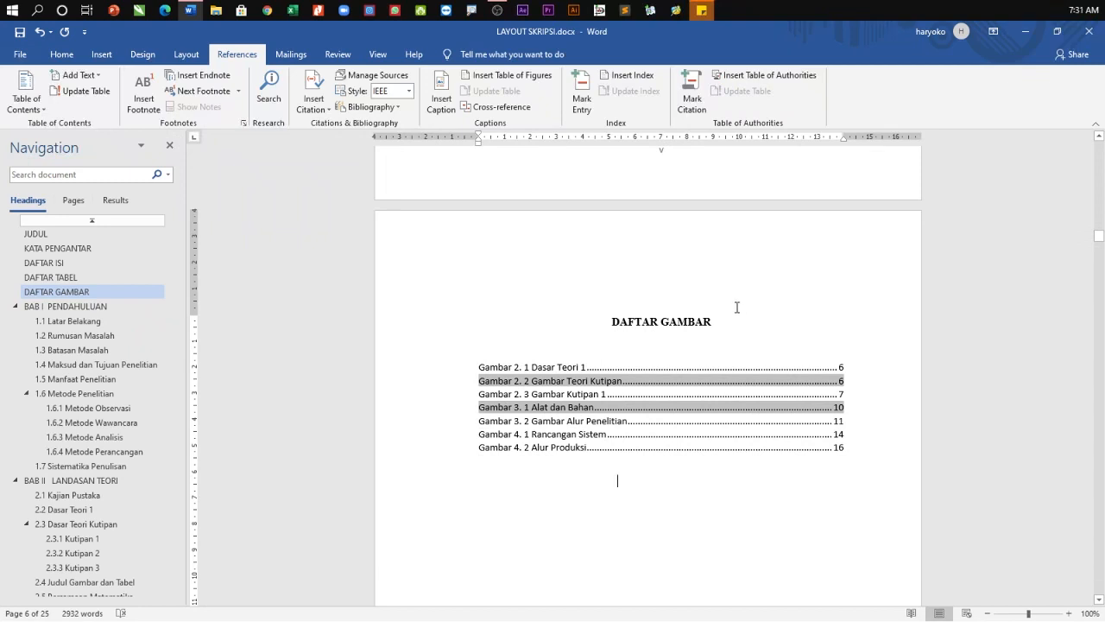
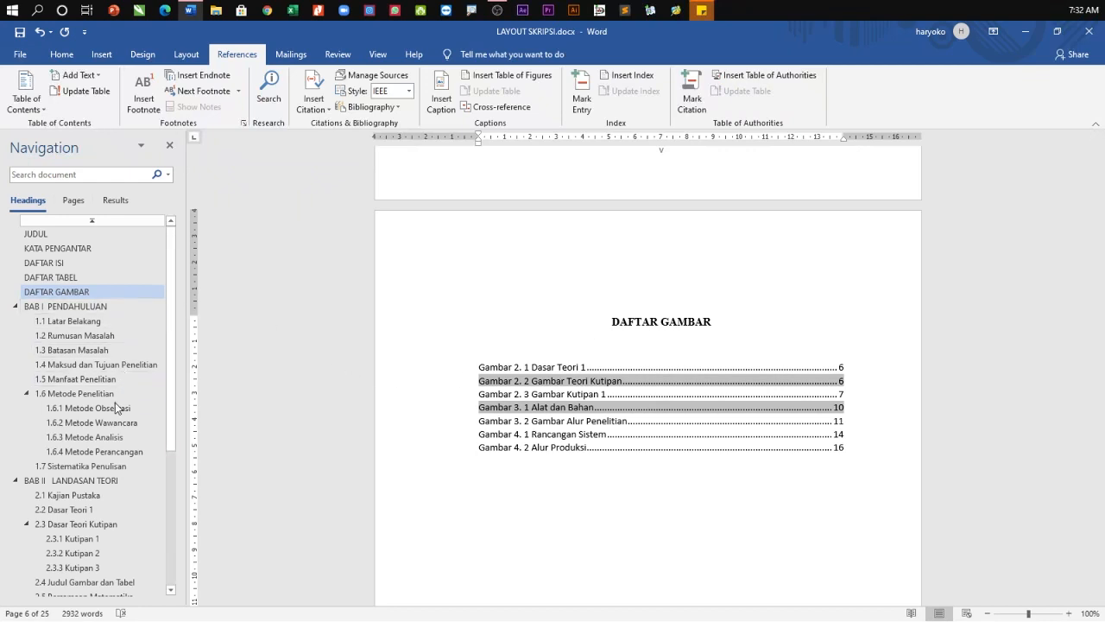
left_click(71, 279)
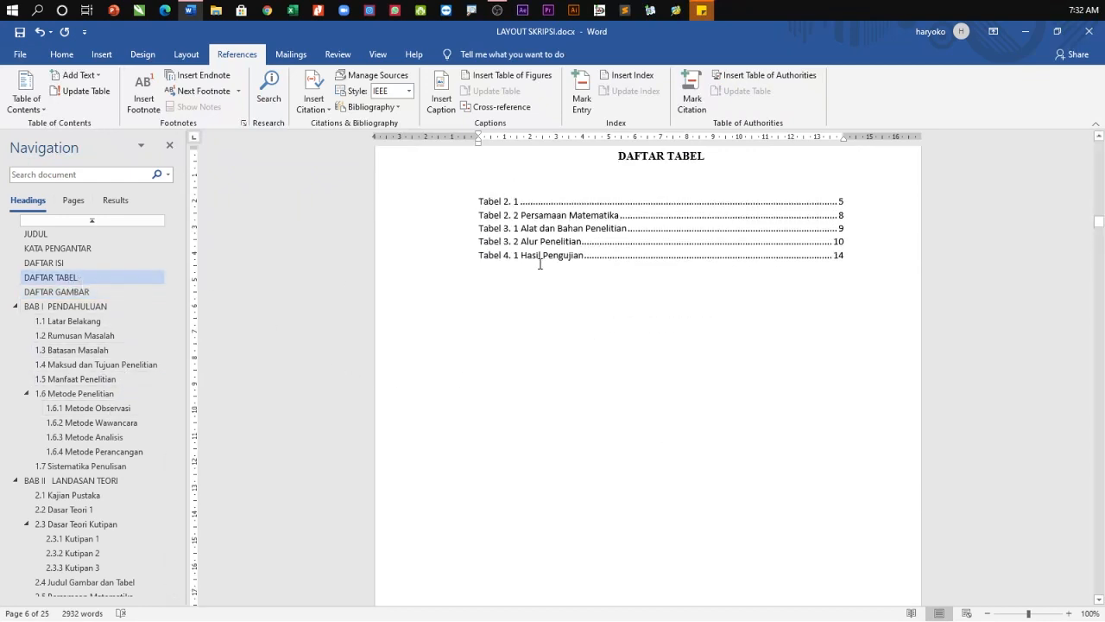
left_click(514, 202, "ctrl")
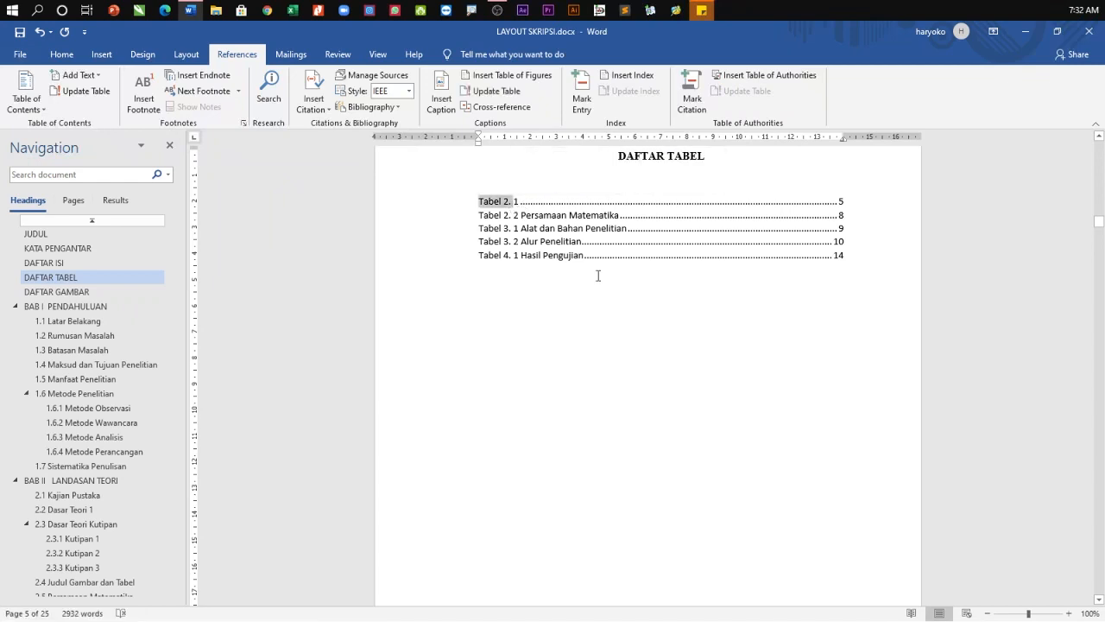
left_click(517, 206, "ctrl")
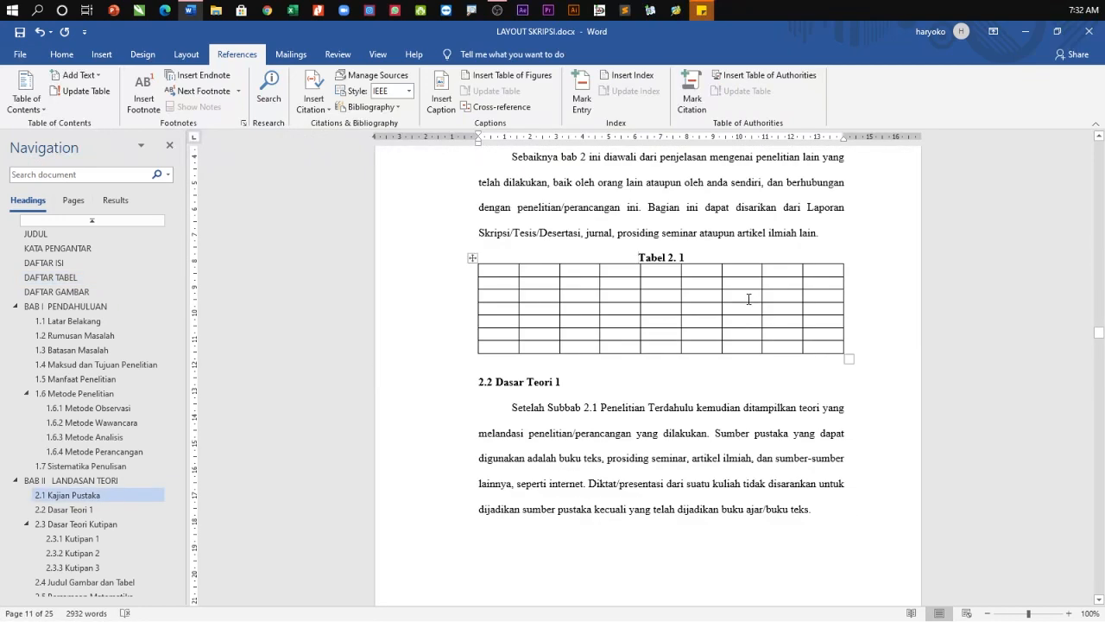
left_click(697, 257)
scroll(697, 257, "up", 2)
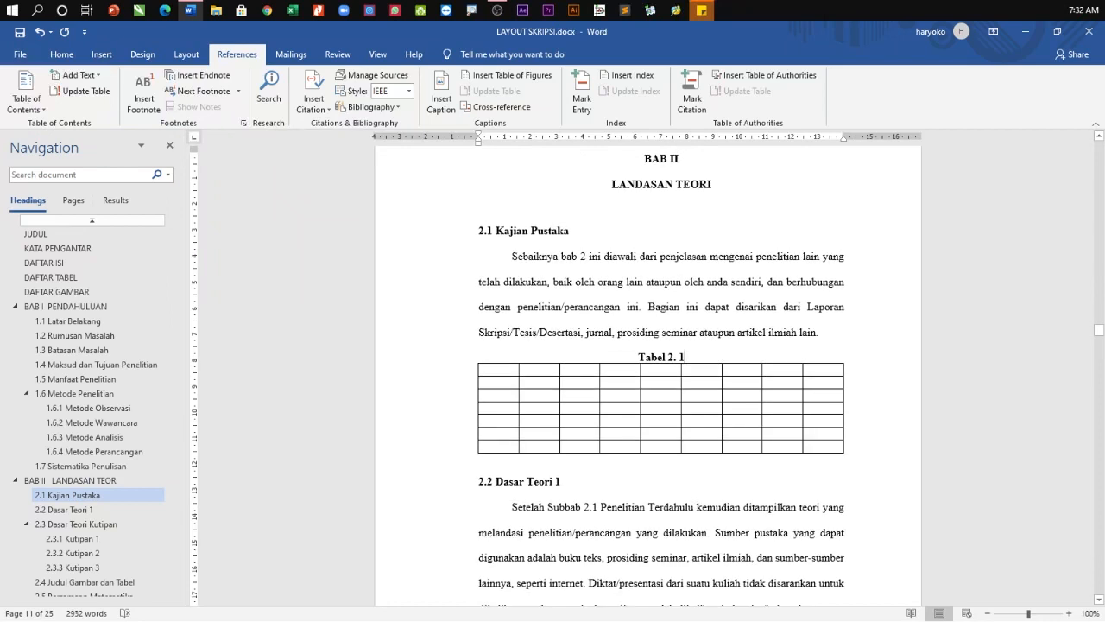
type("Tinauan")
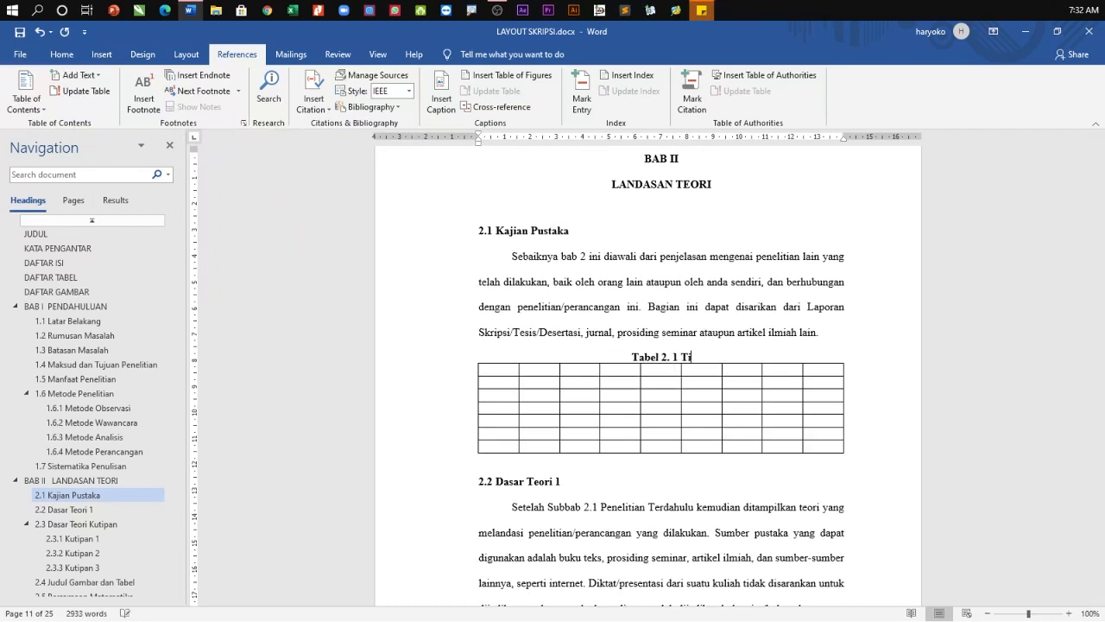
key("BackSpace")
key("BackSpace")
key("BackSpace")
key("BackSpace")
type("jauan Pustaka")
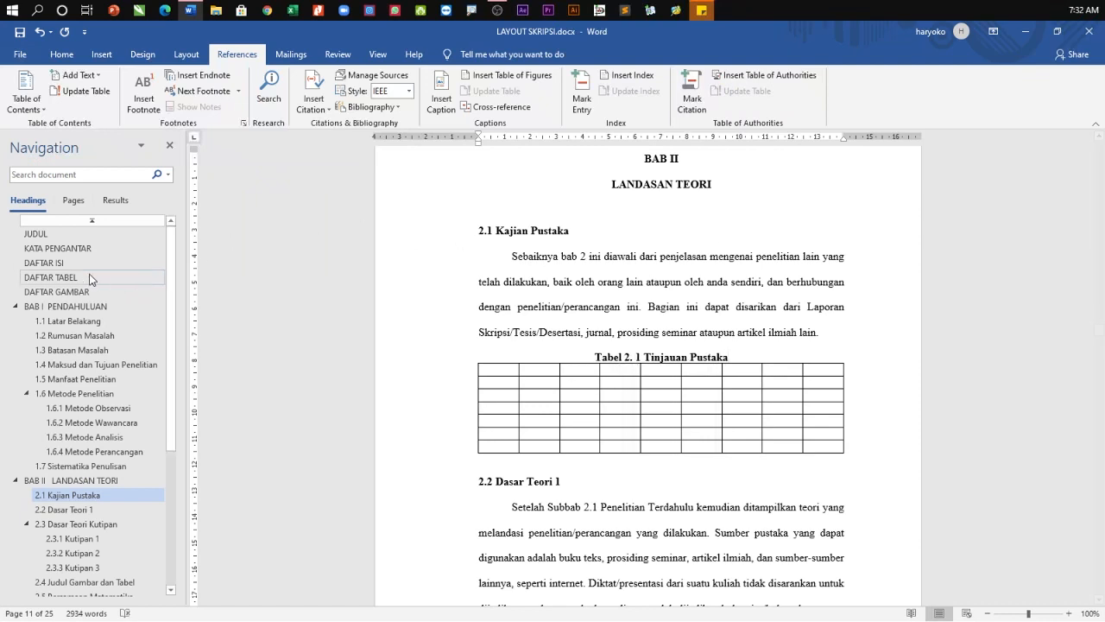
Step: Update the entire Tabel 2. list in DAFTAR TABEL and delete the blank line below it
left_click(52, 277)
right_click(582, 207)
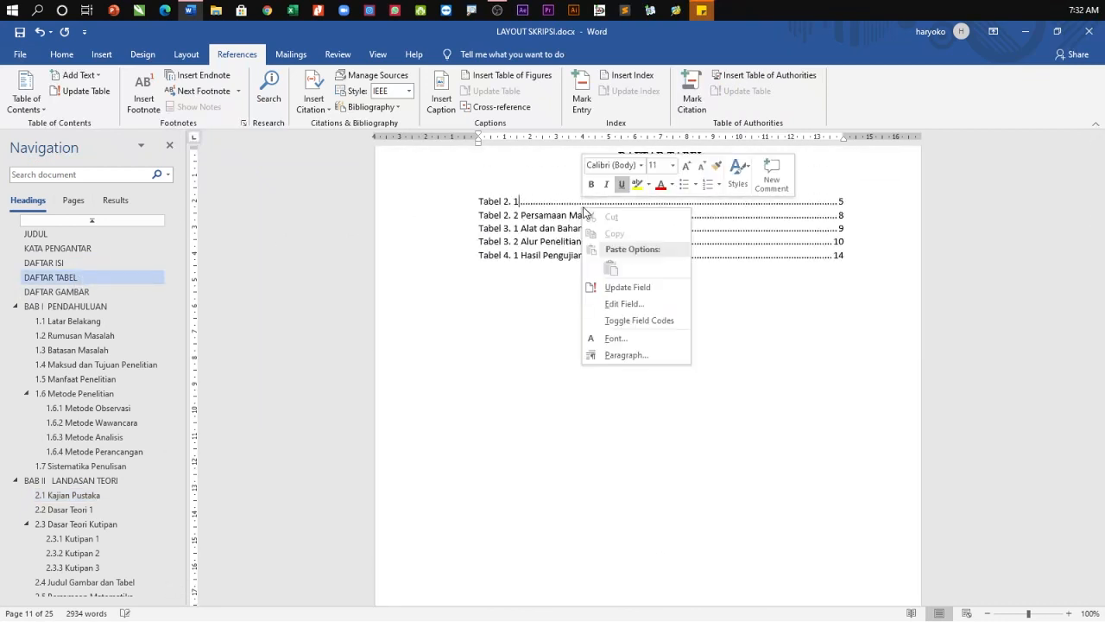
left_click(628, 287)
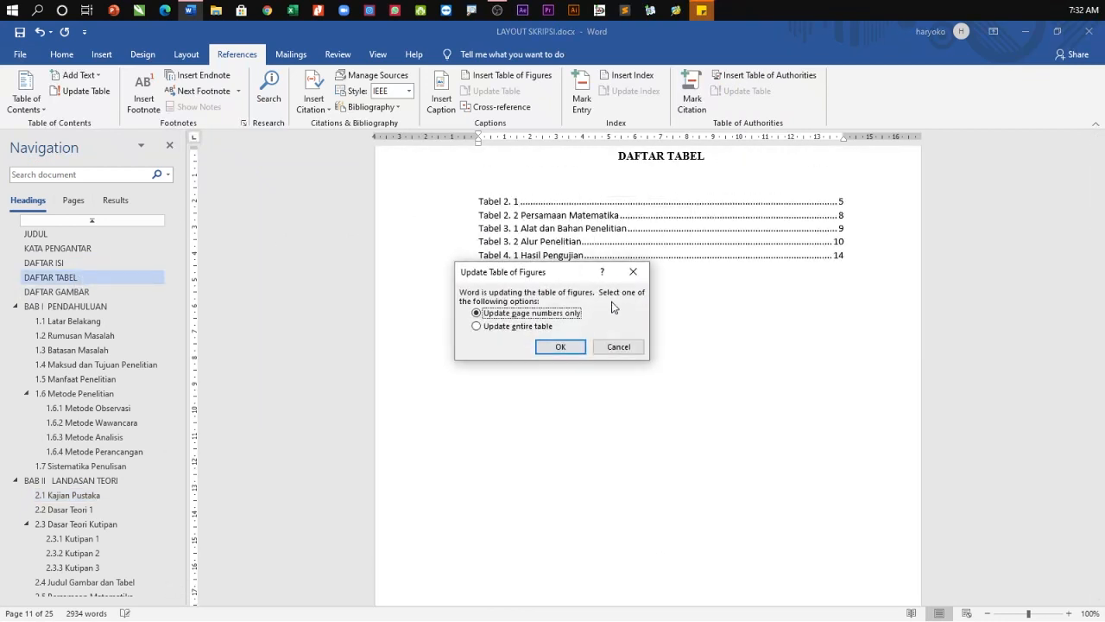
left_click(531, 326)
left_click(561, 346)
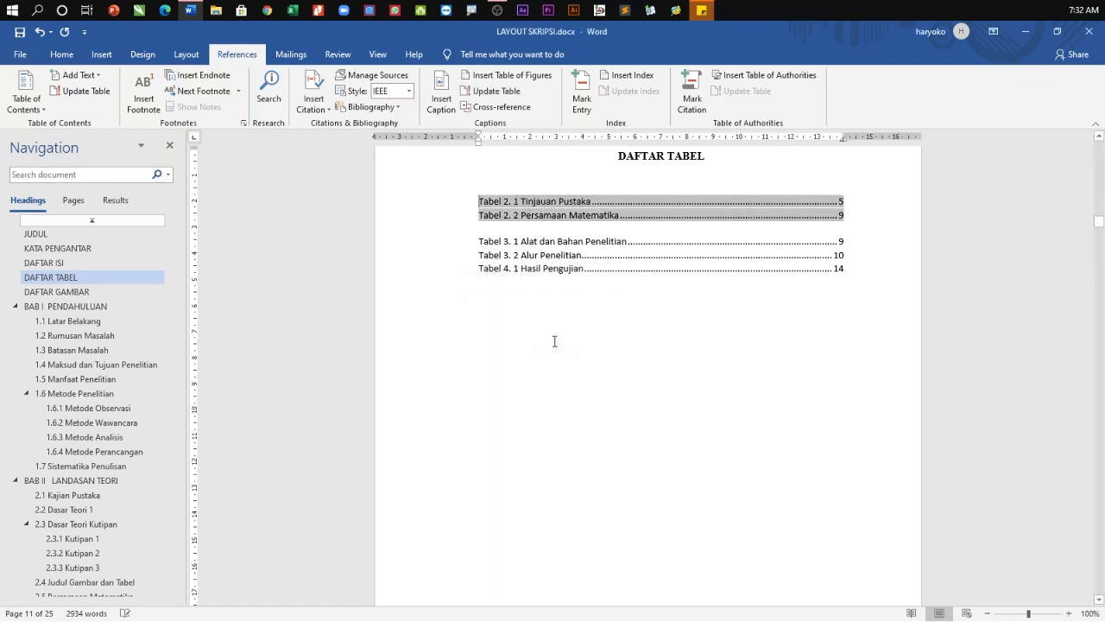
key("Delete")
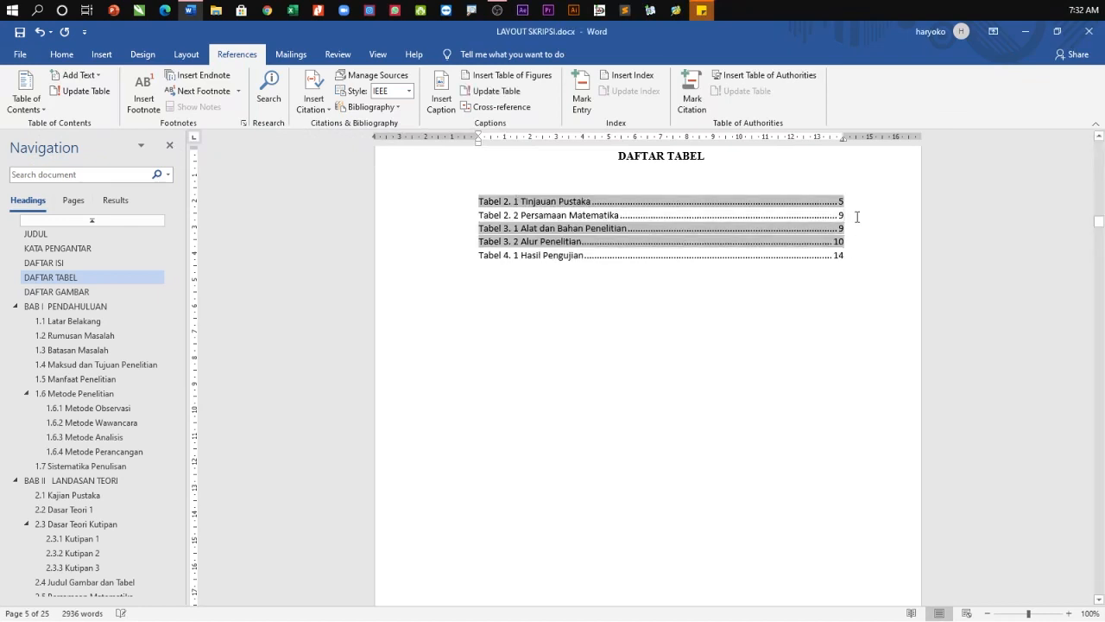
Step: Follow the Tabel 2. 1 entry in DAFTAR TABEL to its captioned table in section 2.1
left_click(572, 202, "ctrl")
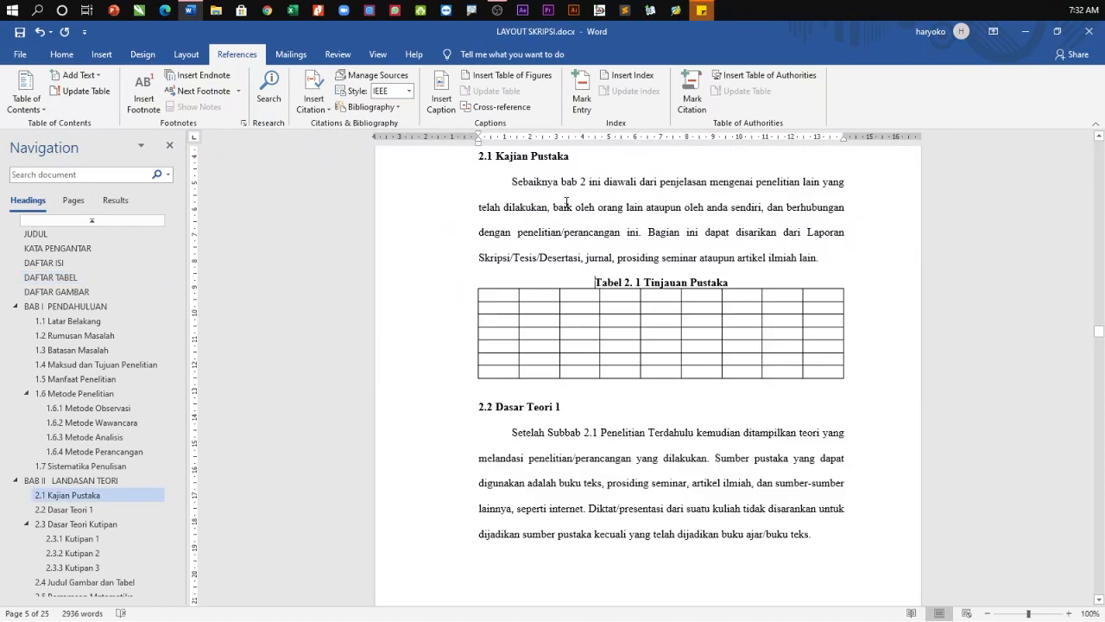
scroll(811, 331, "up", 1)
scroll(811, 331, "up", 1)
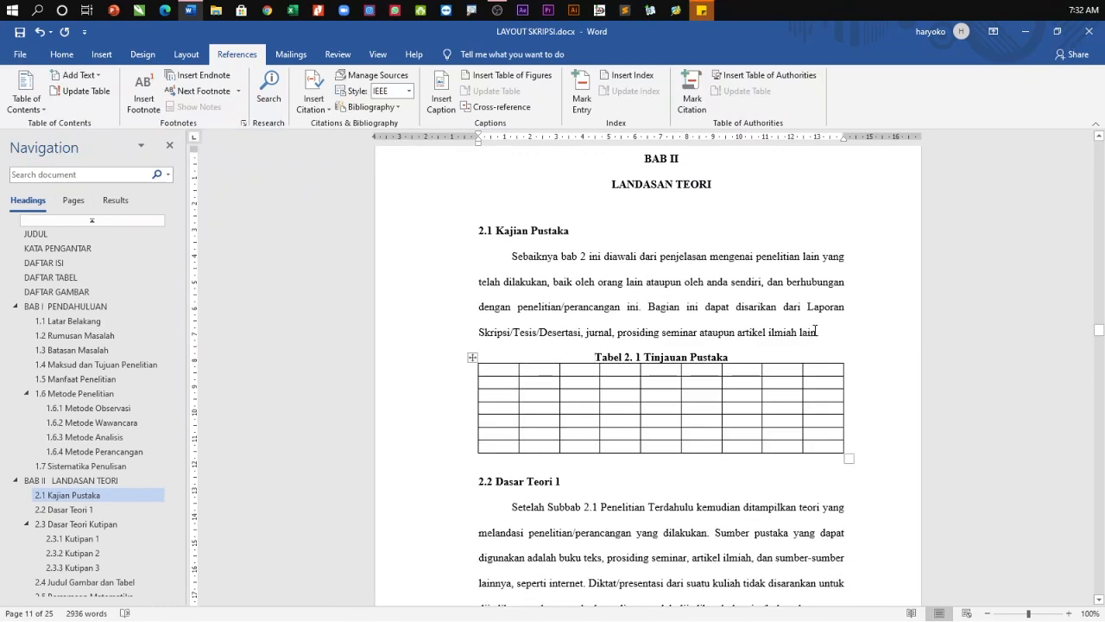
left_click(834, 335)
left_click(514, 258)
type("Menu")
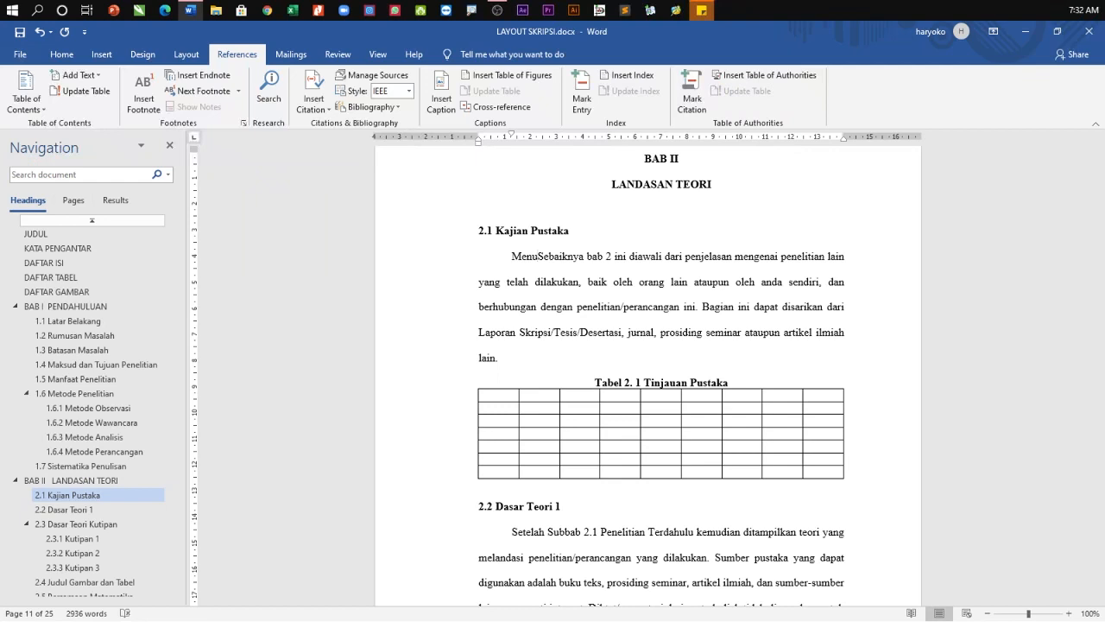
type("rut")
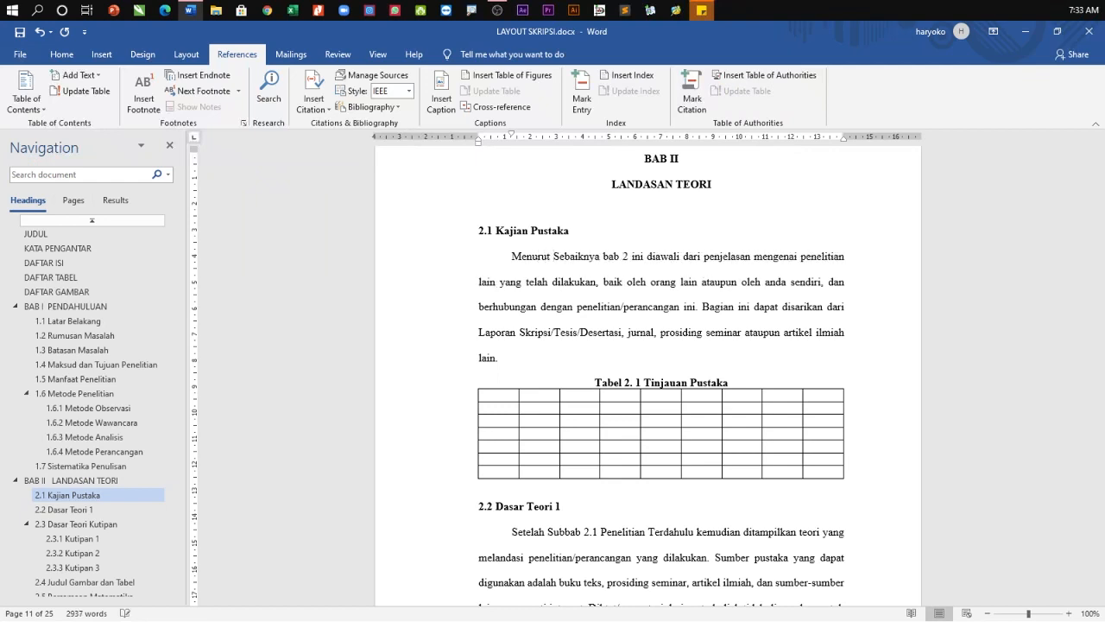
key("Delete")
type("s")
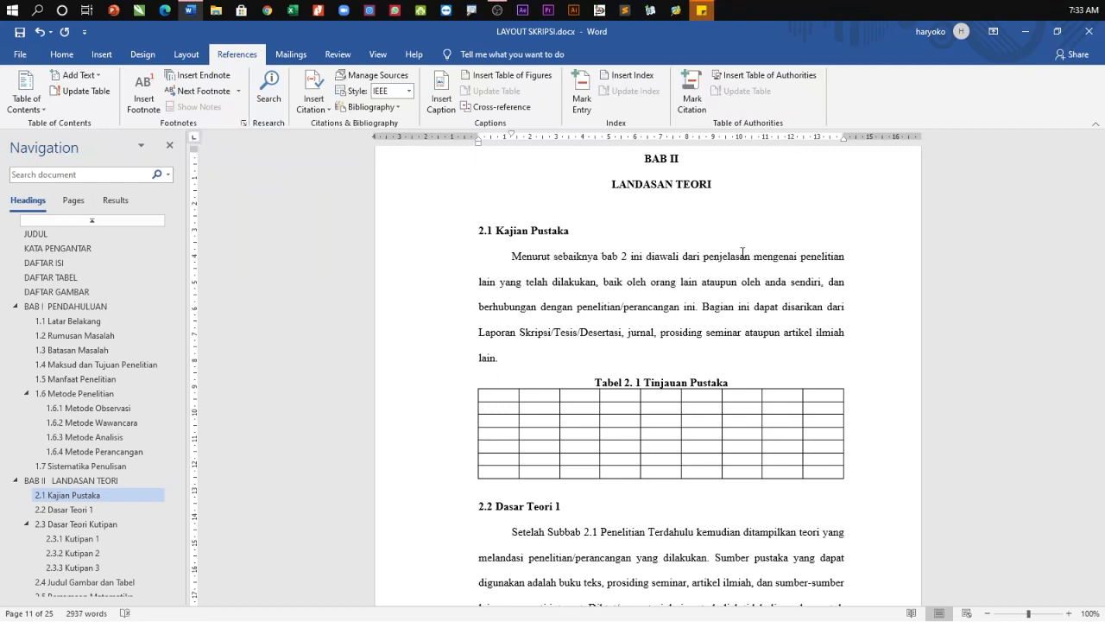
key("BackSpace")
key("BackSpace")
key("BackSpace")
key("BackSpace")
key("BackSpace")
key("BackSpace")
key("BackSpace")
key("BackSpace")
key("BackSpace")
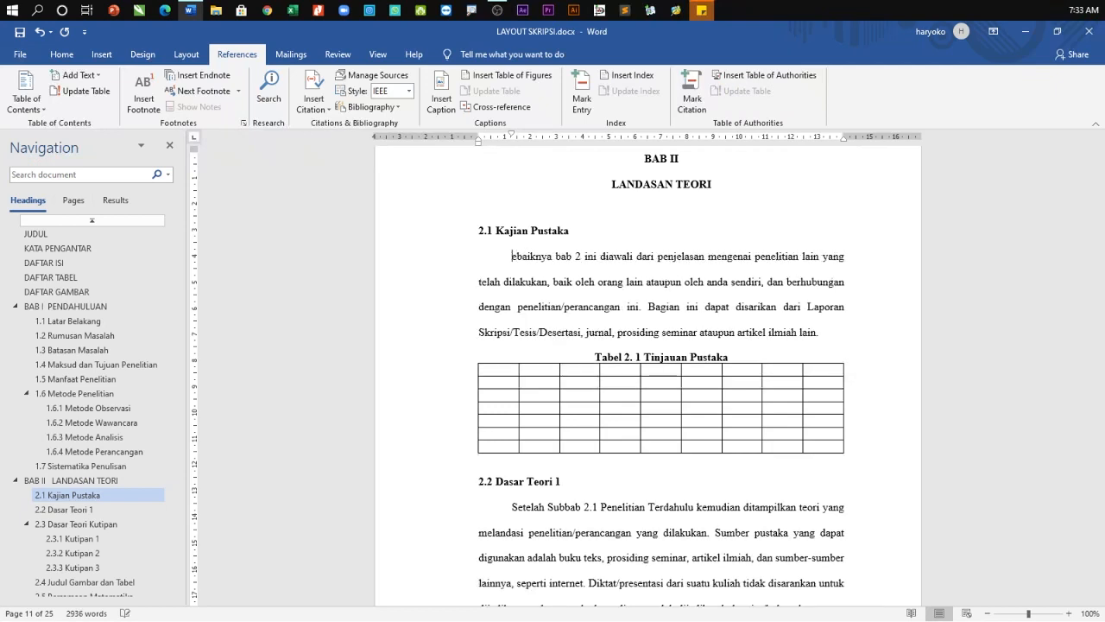
type("S")
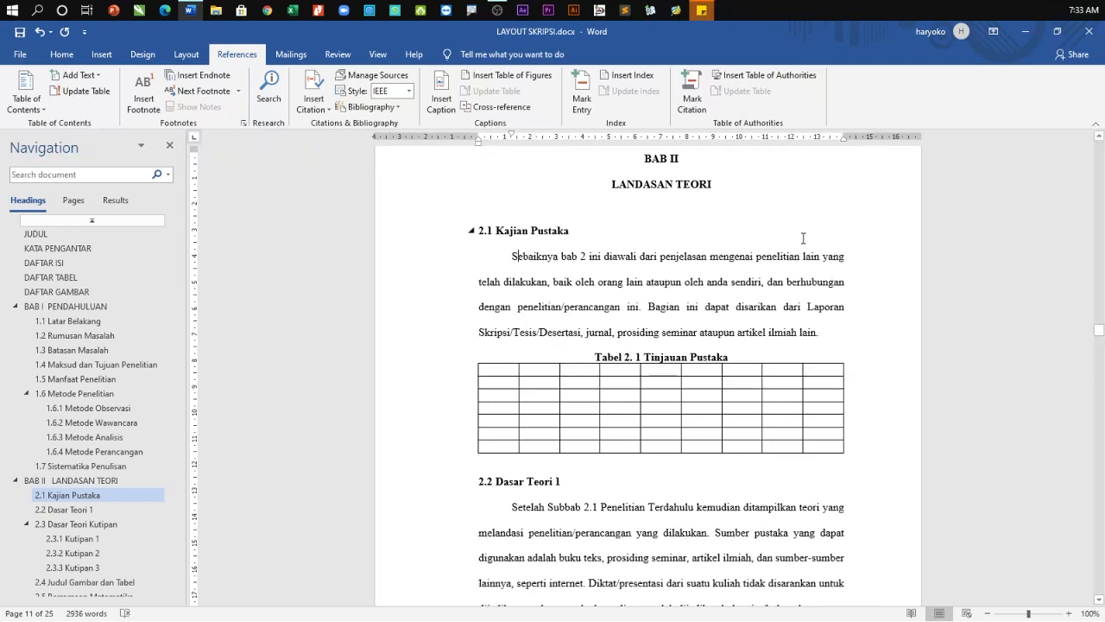
Step: Add "Untuk lebih jelasnya dapat dilihat pada" at the end of the section 2.1 Kajian Pustaka paragraph
left_click(884, 320)
type("aNTUK ")
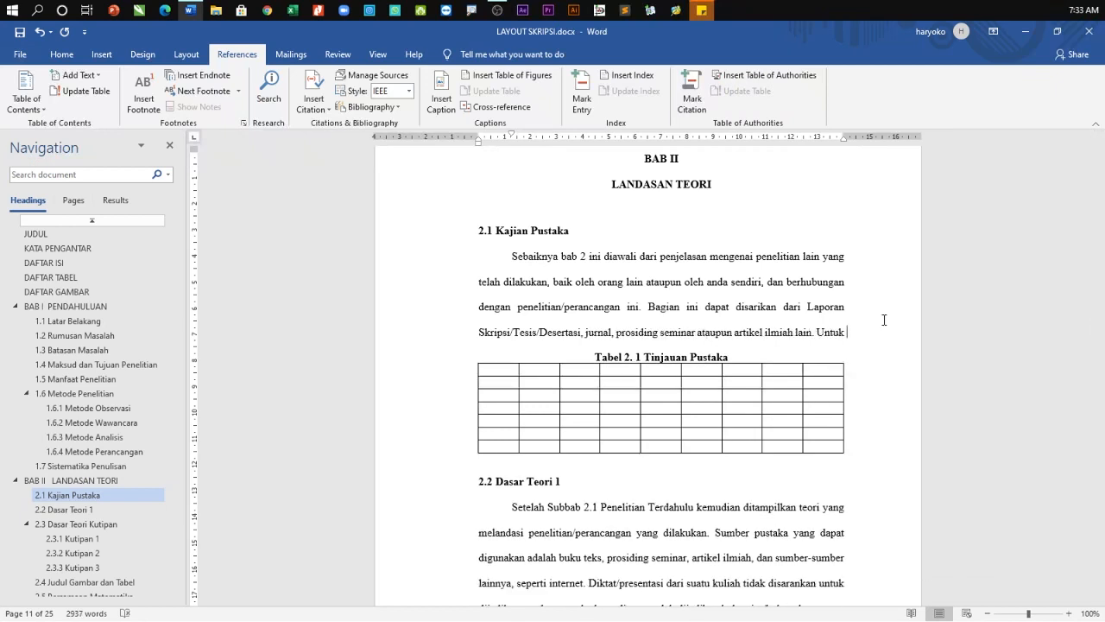
type("lebih jela")
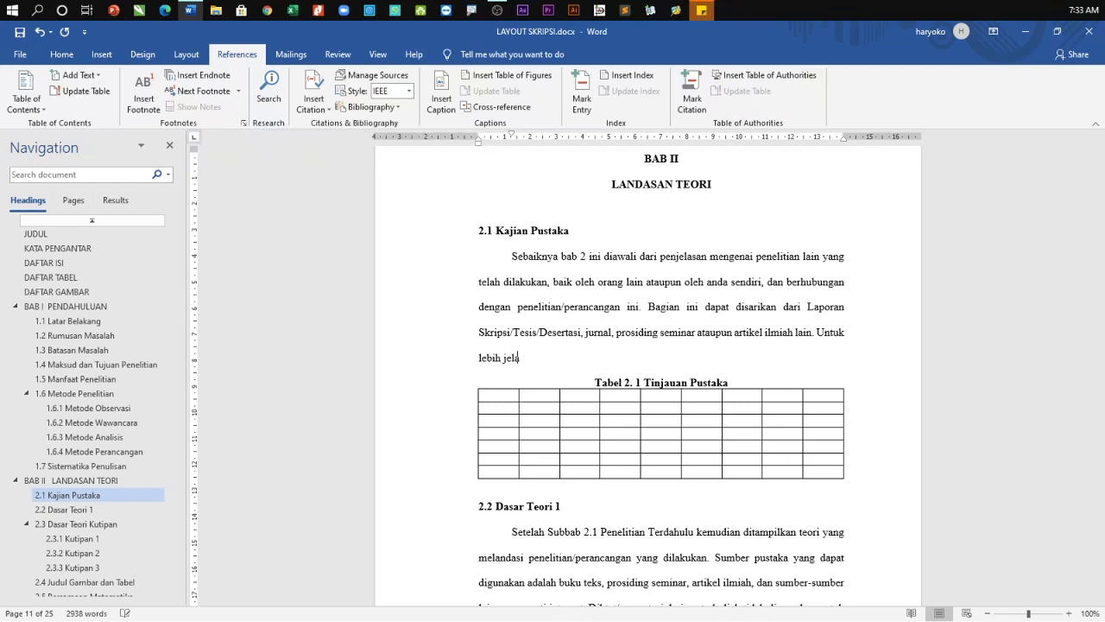
type("snya dapat dilihat pada")
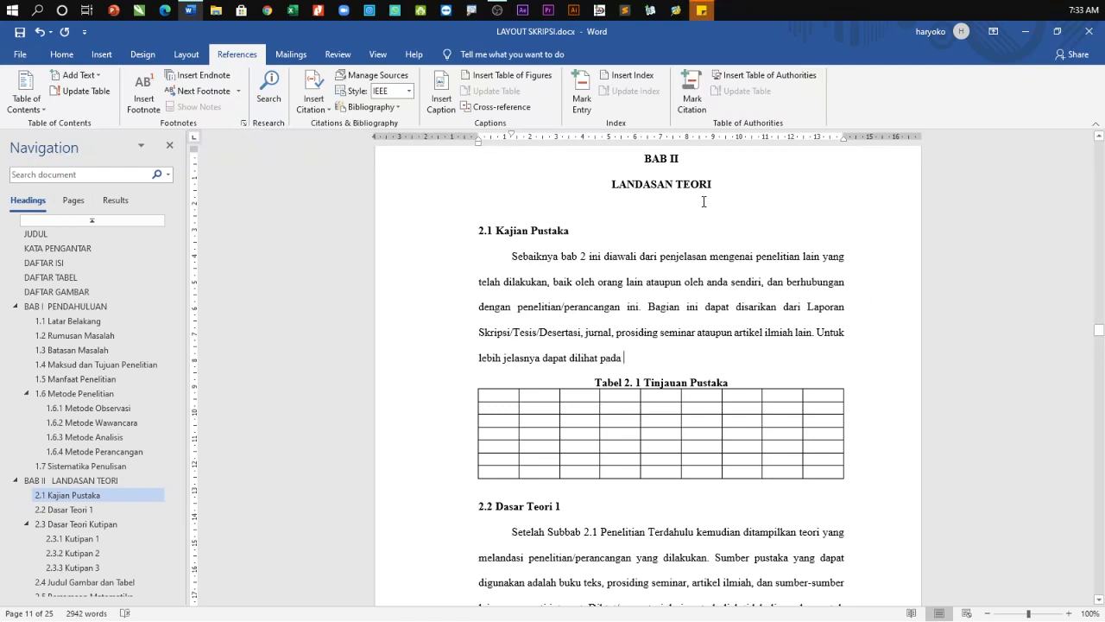
Step: Insert a cross-reference to the Tabel 2. 1 Tinjauan Pustaka caption with only label and number, and end the sentence with a period
left_click(500, 107)
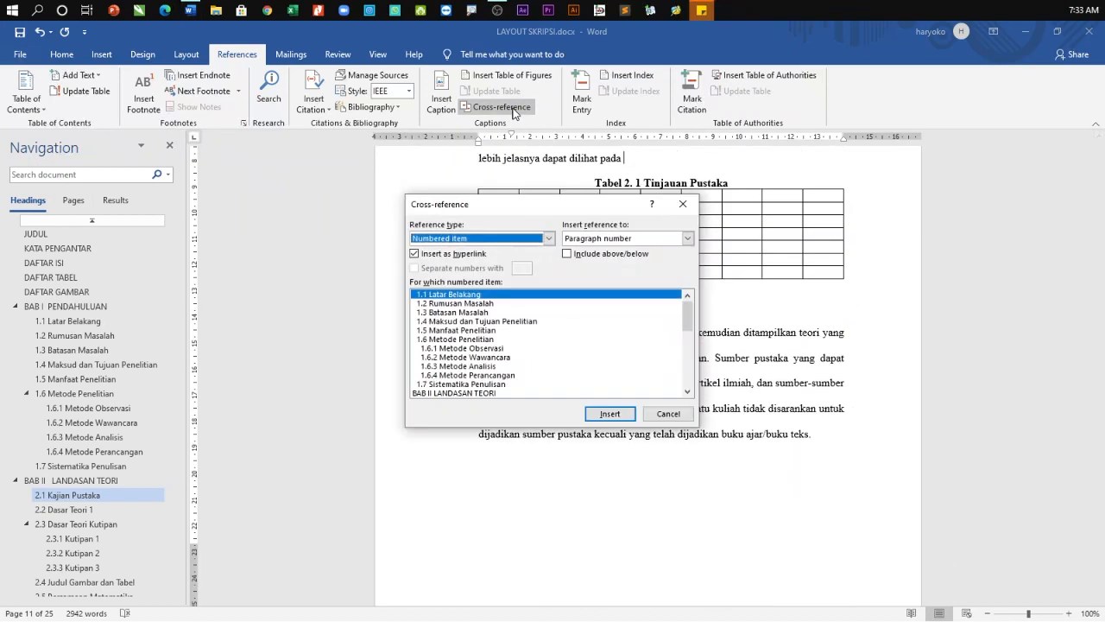
left_click(475, 238)
scroll(459, 273, "down", 1)
scroll(460, 273, "down", 2)
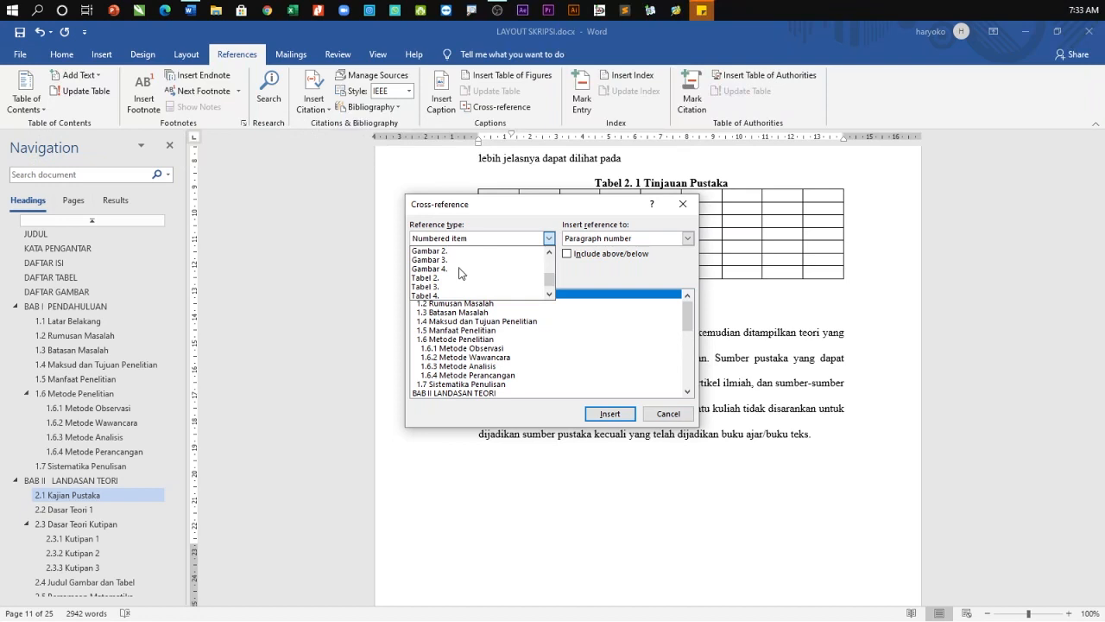
left_click(449, 278)
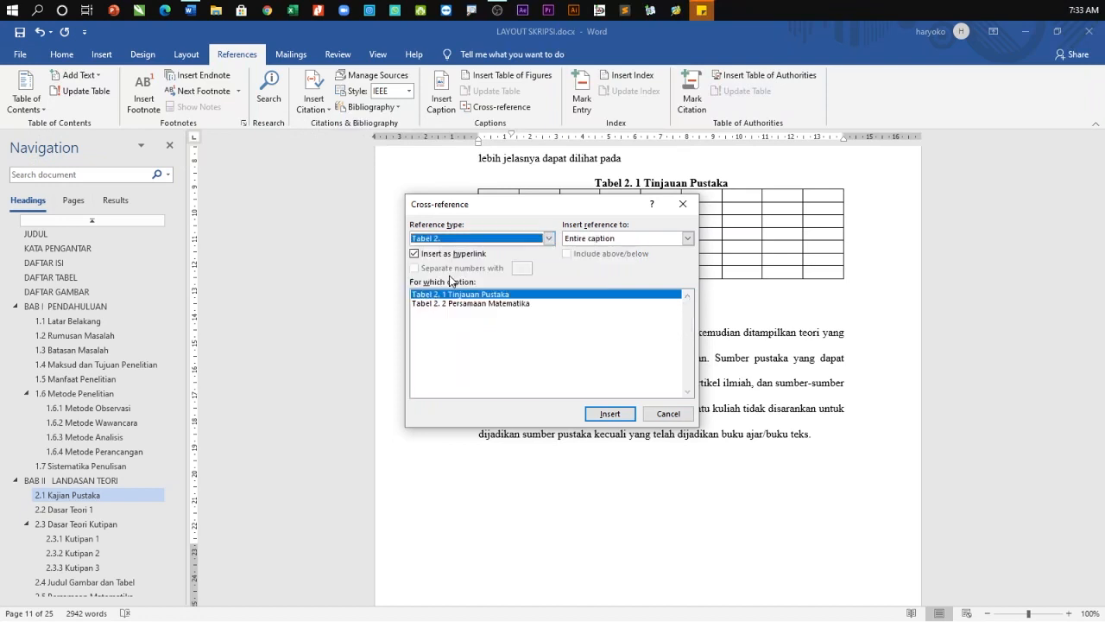
left_click(614, 239)
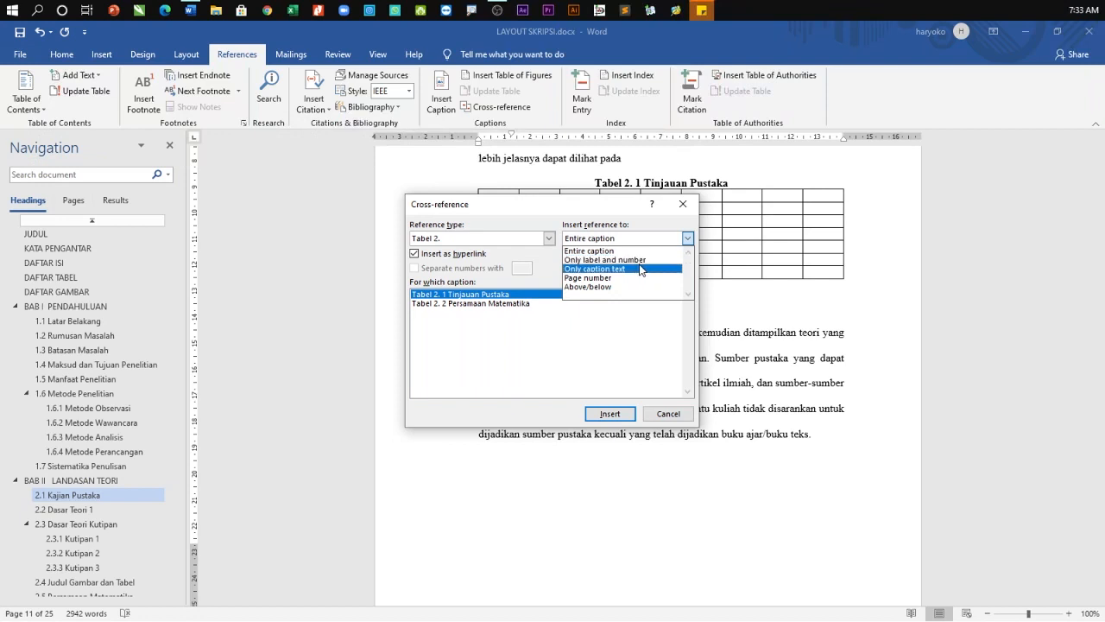
left_click(650, 260)
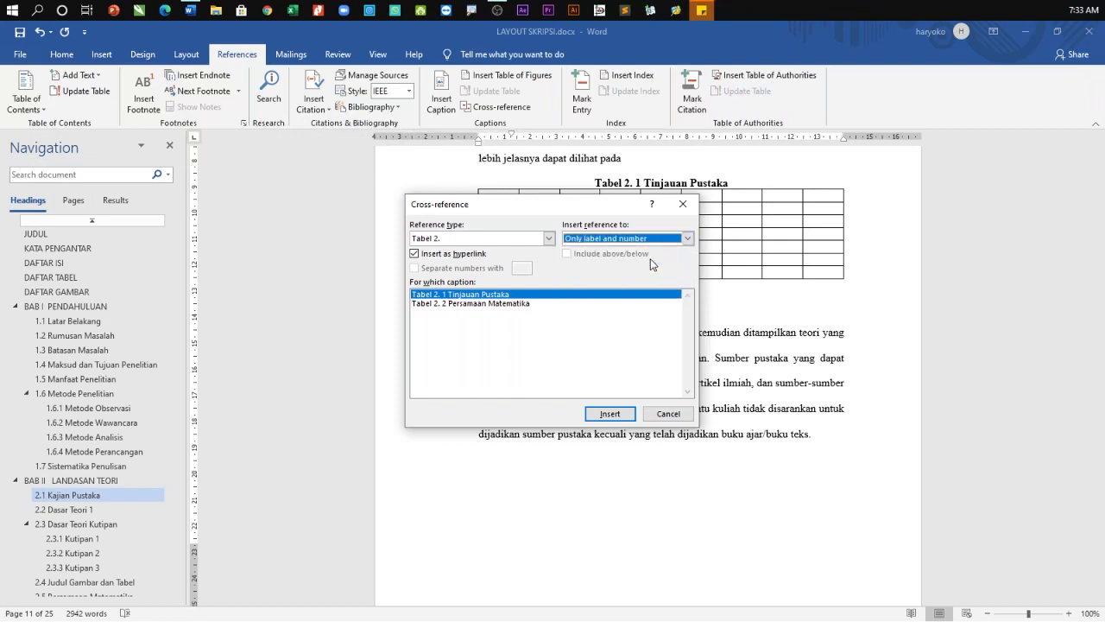
left_click(629, 416)
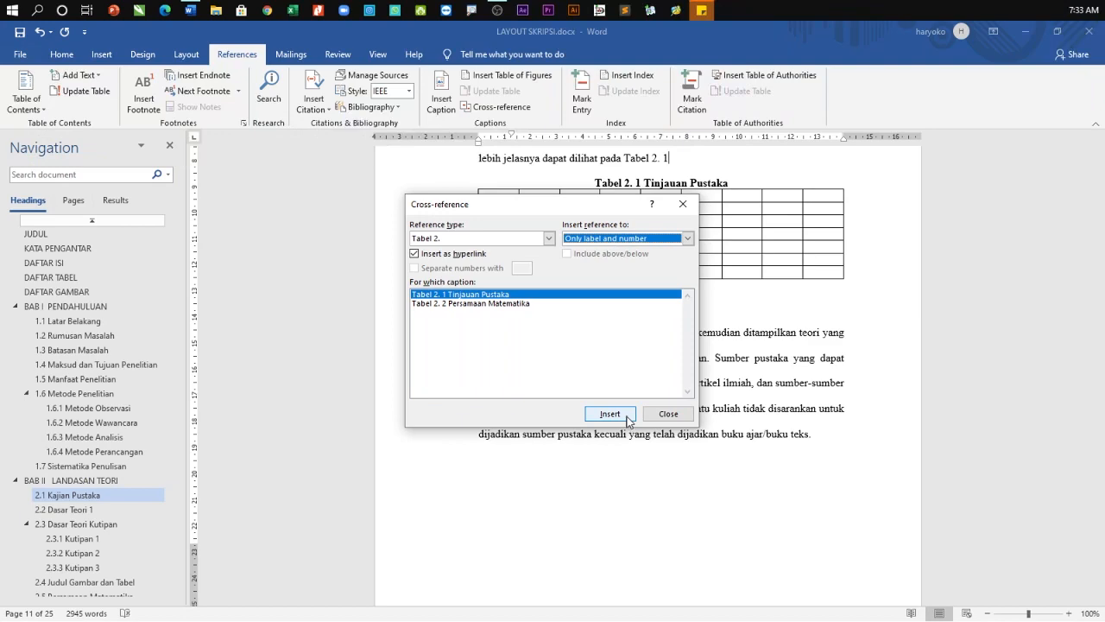
left_click(673, 413)
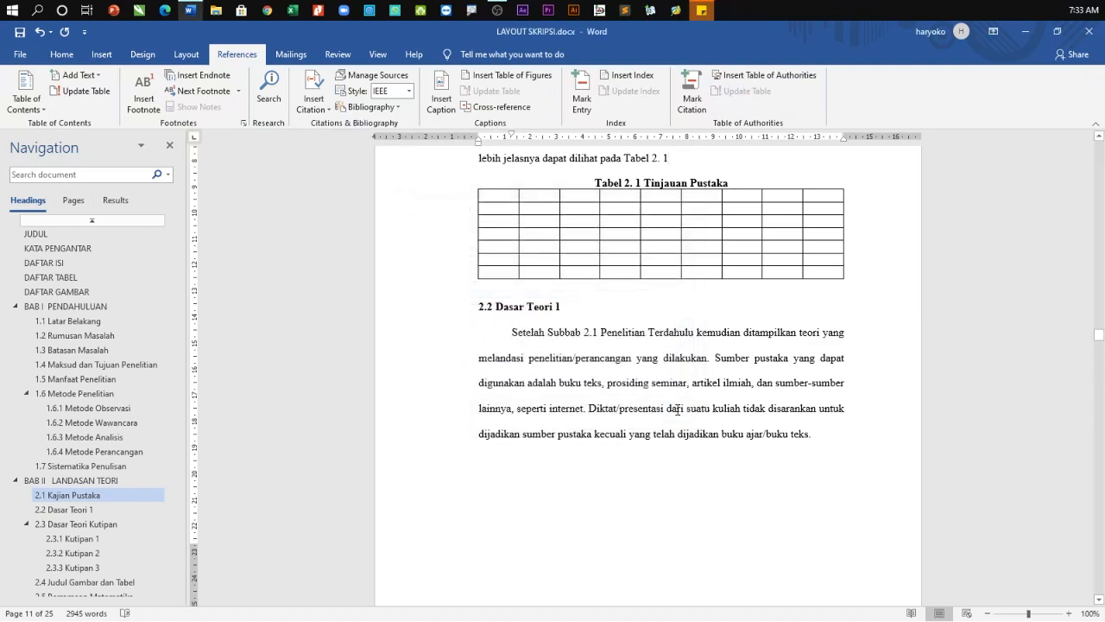
type(".")
scroll(691, 377, "up", 2)
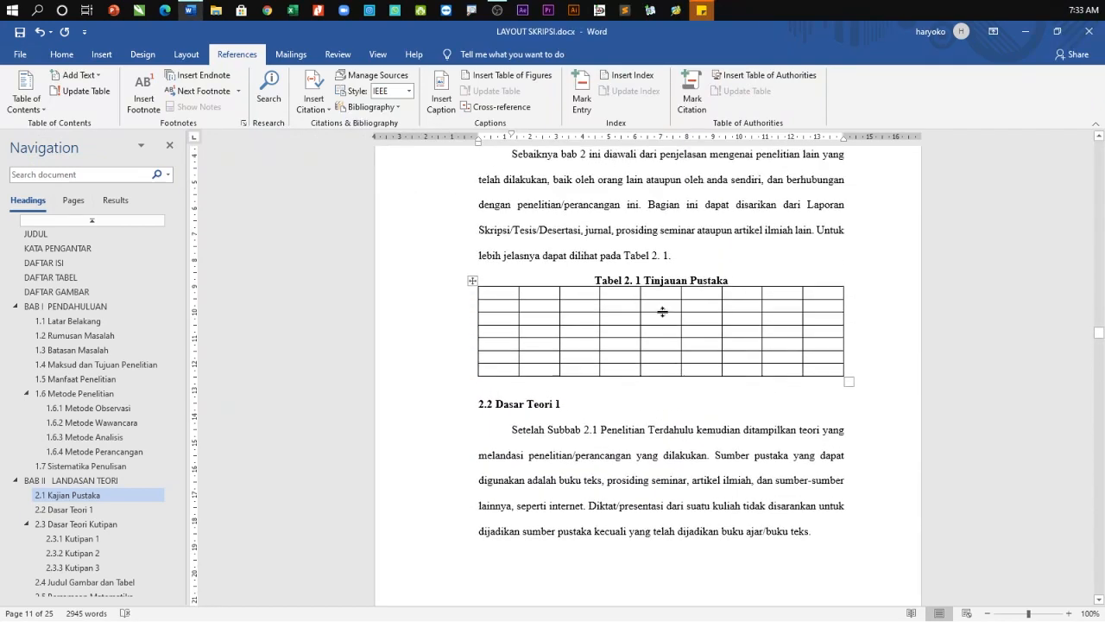
left_click_drag(591, 256, 666, 255)
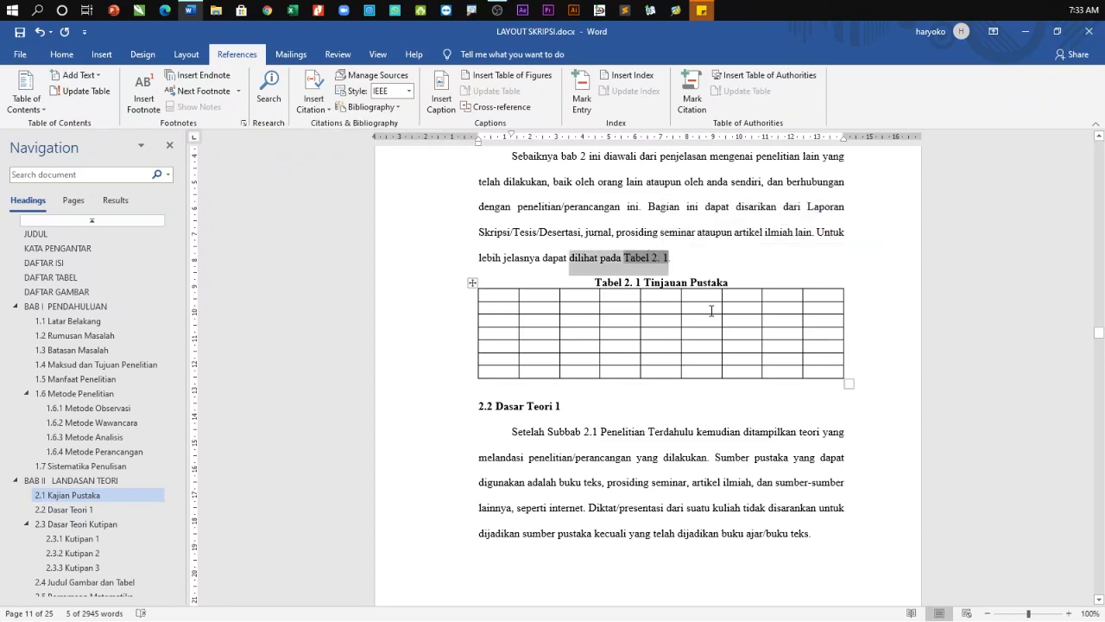
scroll(695, 417, "down", 15)
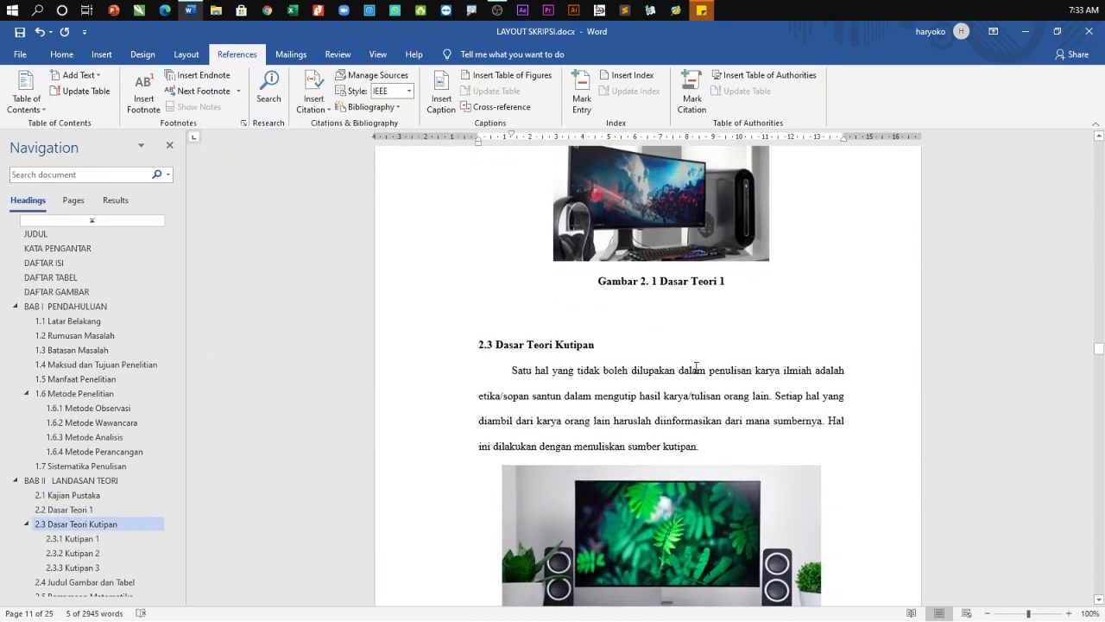
scroll(697, 348, "up", 10)
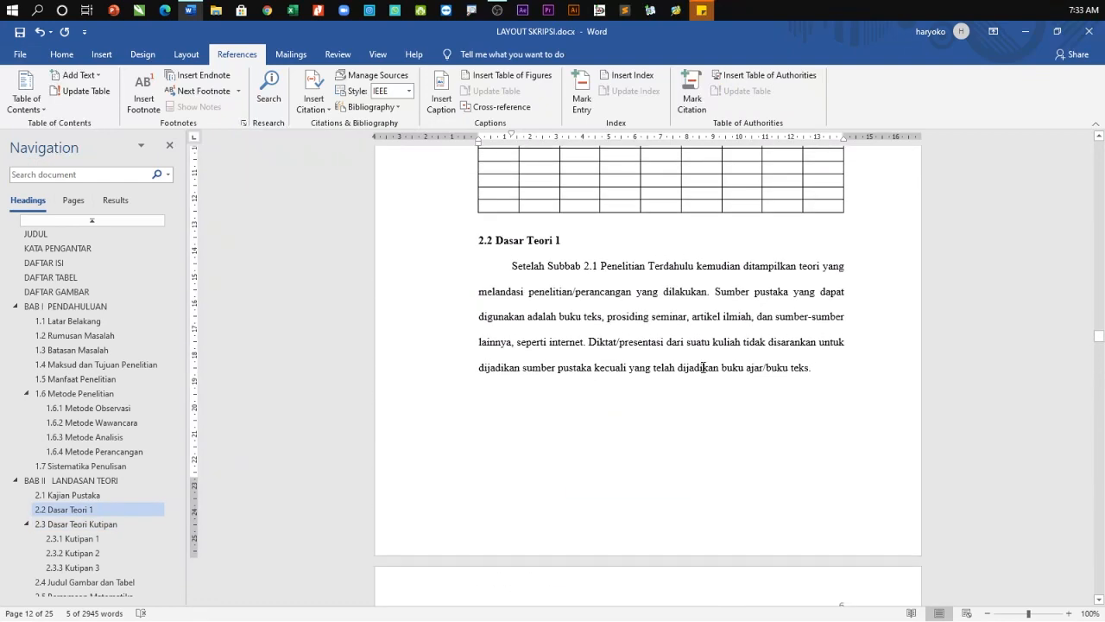
scroll(703, 366, "down", 10)
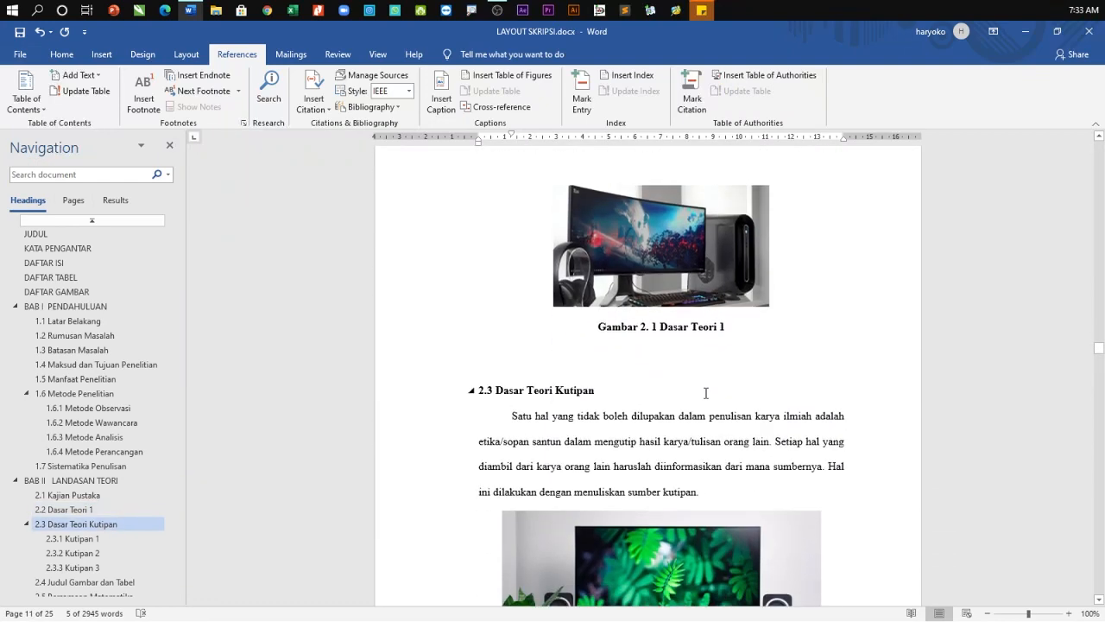
left_click(760, 322)
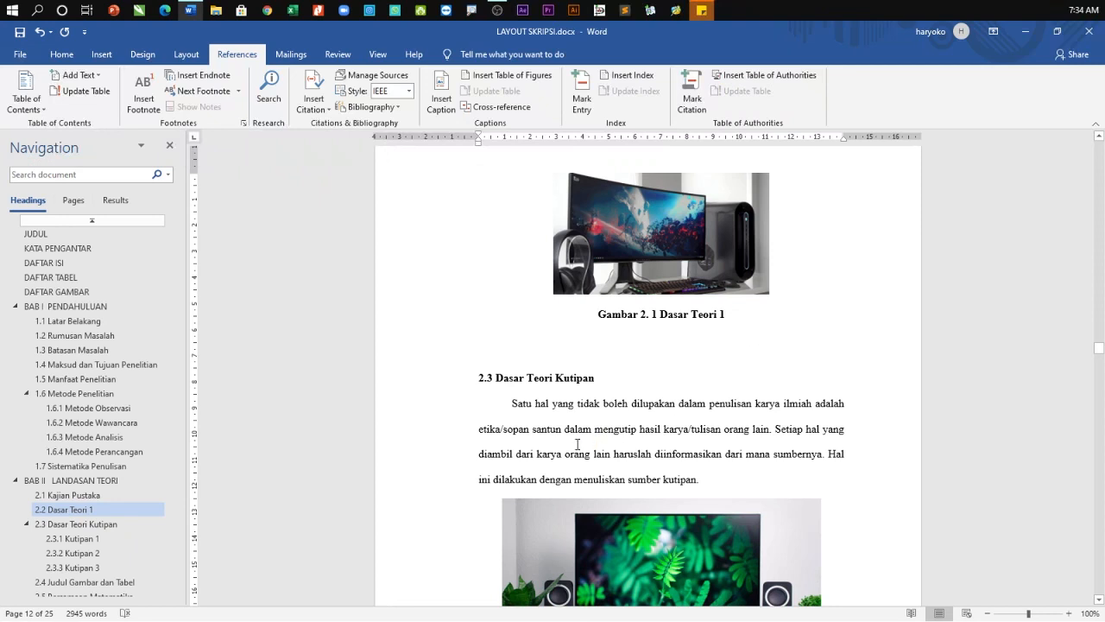
Step: Generate two paragraphs of sample text with =rand(2) below the Gambar 2. 1 Dasar Teori 1 caption
key("Return")
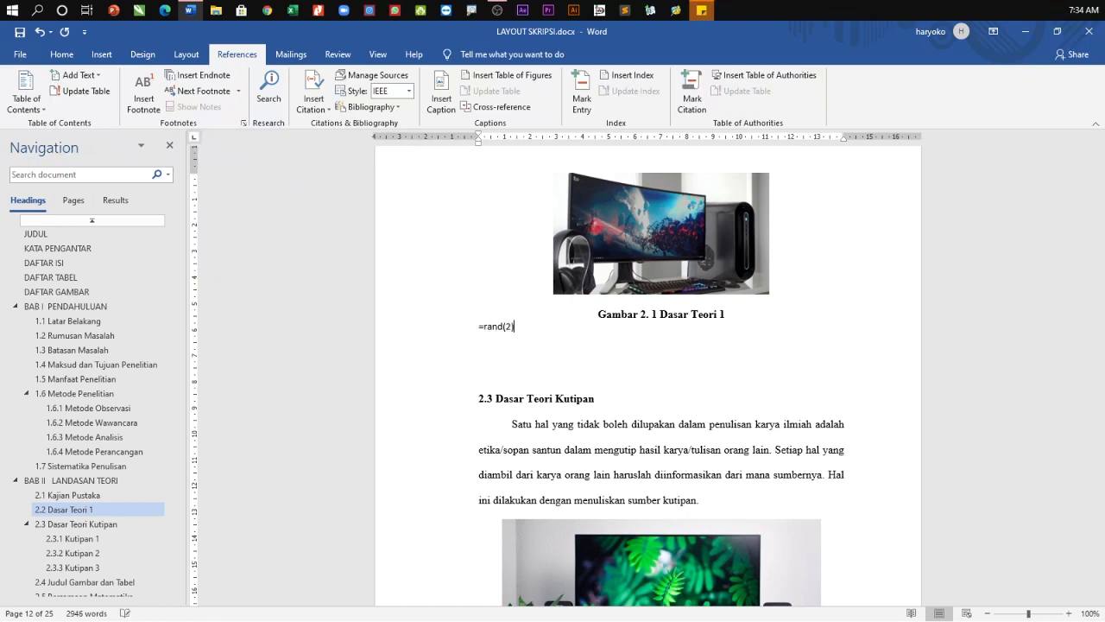
type("=rand(2)")
key("Return")
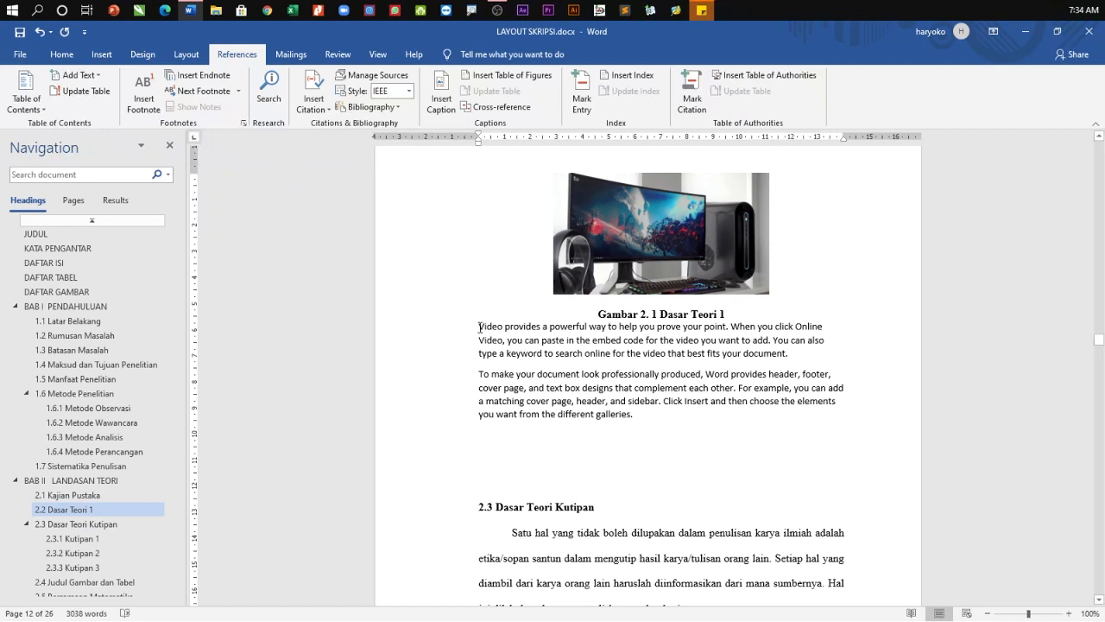
Step: Copy the formatting of the section 2.3 Dasar Teori Kutipan body paragraph onto the two sample paragraphs with Format Painter
left_click_drag(478, 325, 660, 419)
left_click(654, 533)
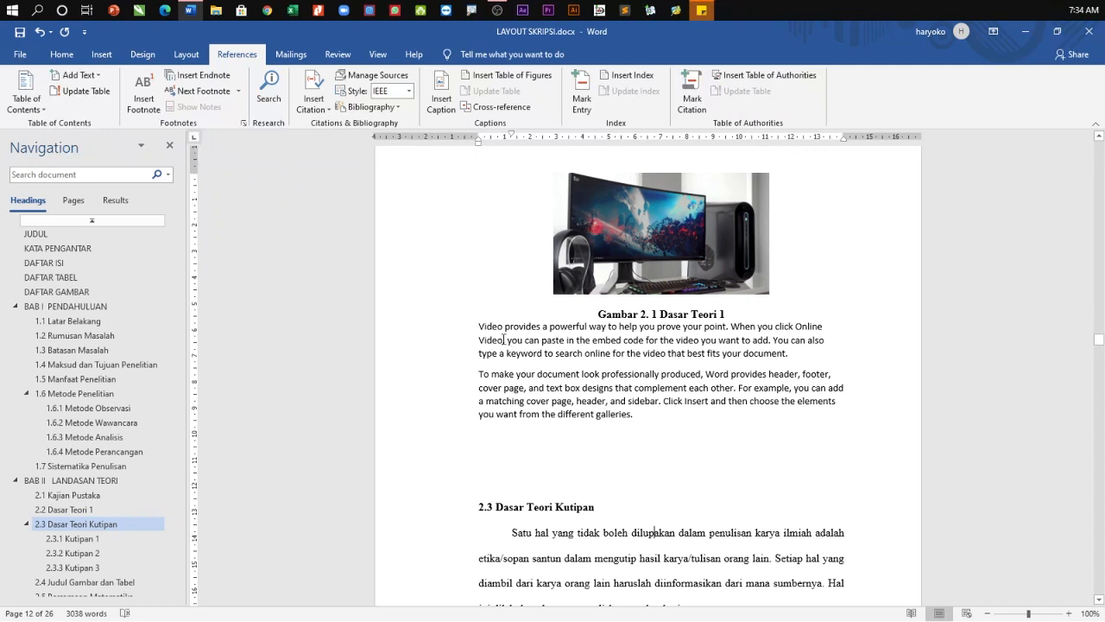
left_click_drag(498, 331, 716, 449)
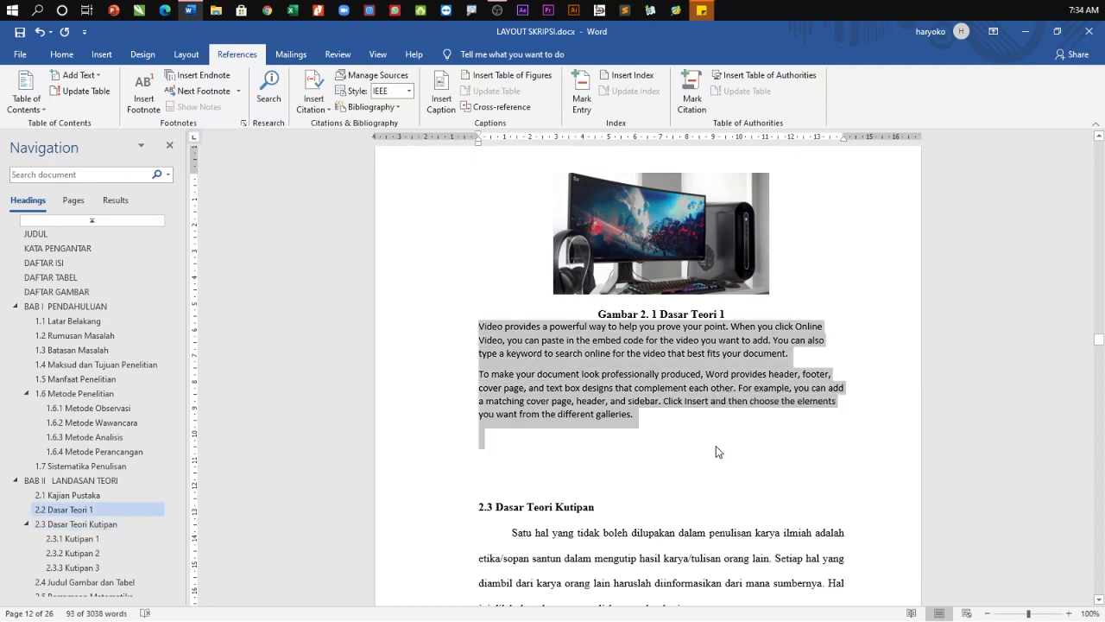
left_click(706, 542)
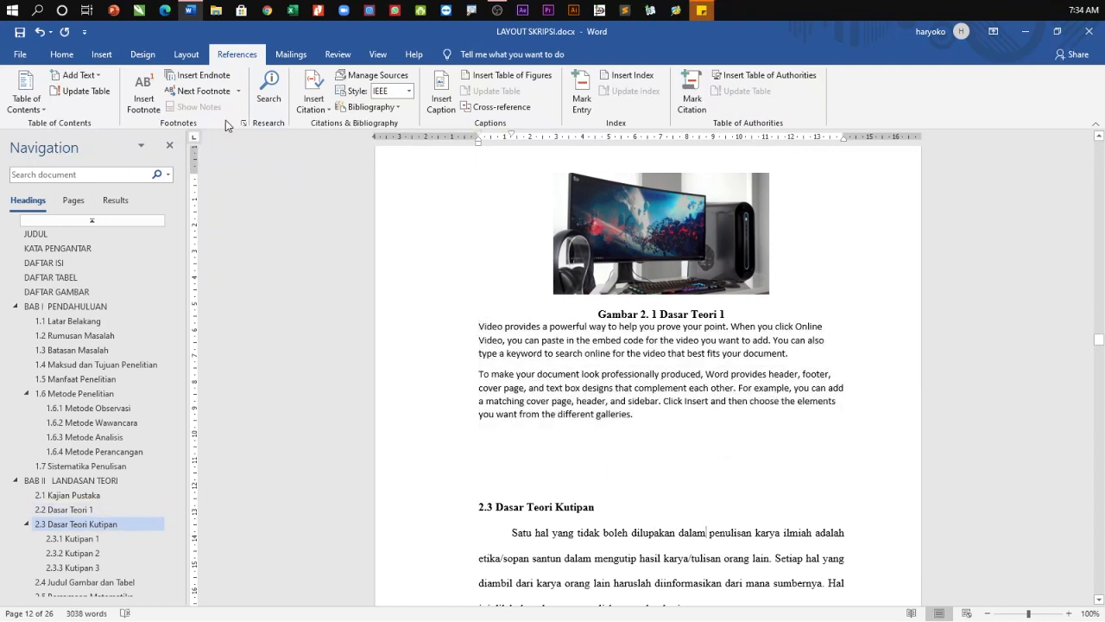
left_click(62, 54)
left_click(95, 107)
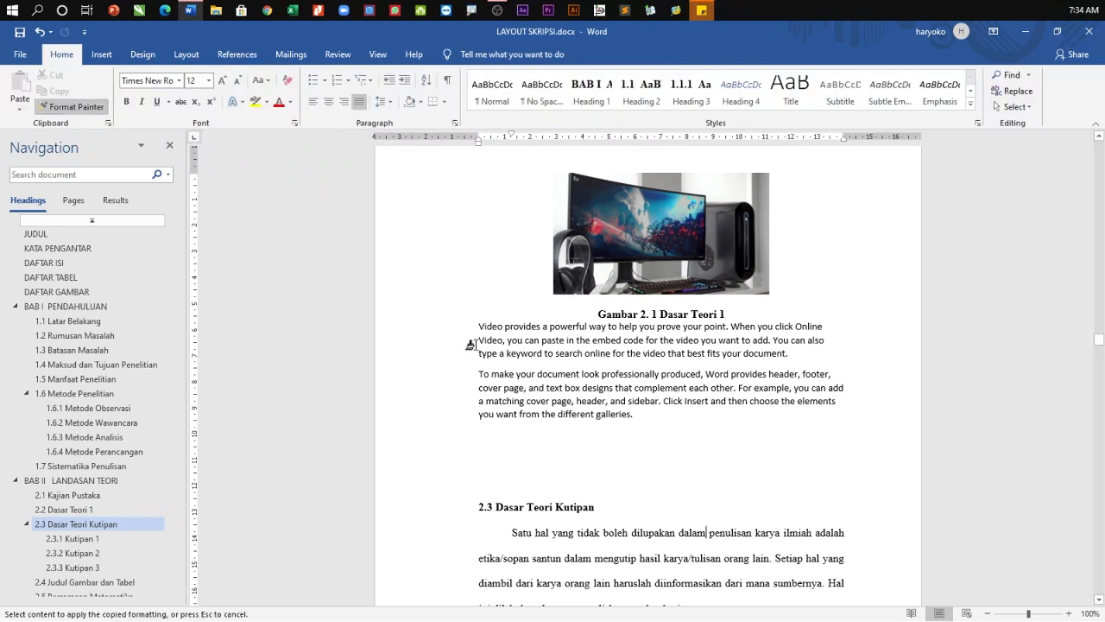
left_click_drag(471, 326, 547, 366)
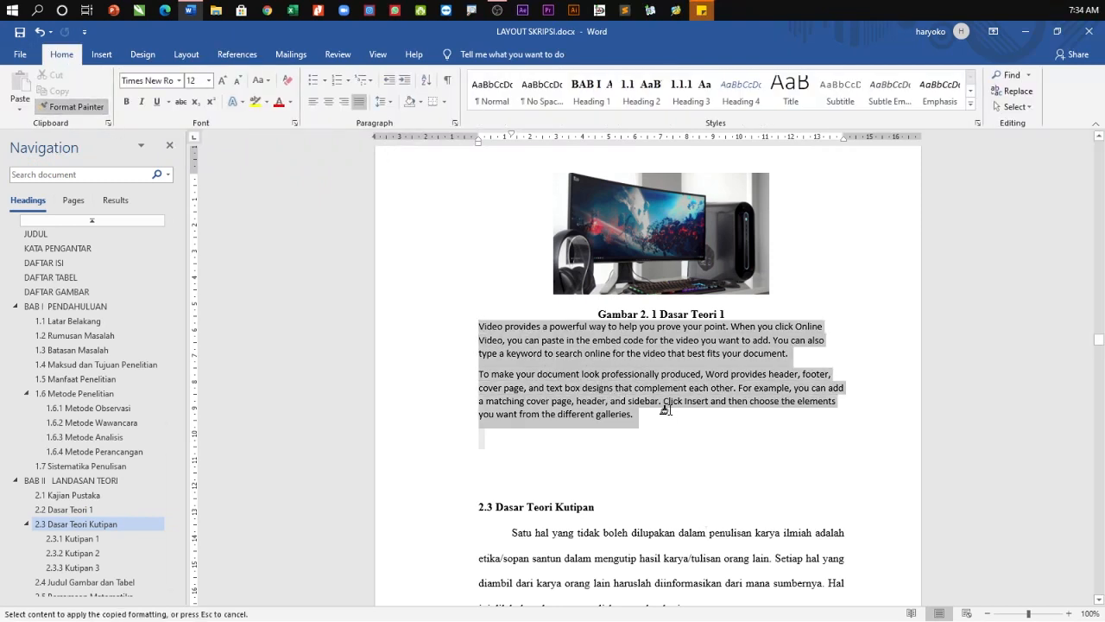
left_click(662, 407)
Step: Add a blank line below the Gambar 2. 1 caption and change the first sample paragraph's opening to "Menurut video"
left_click(748, 309)
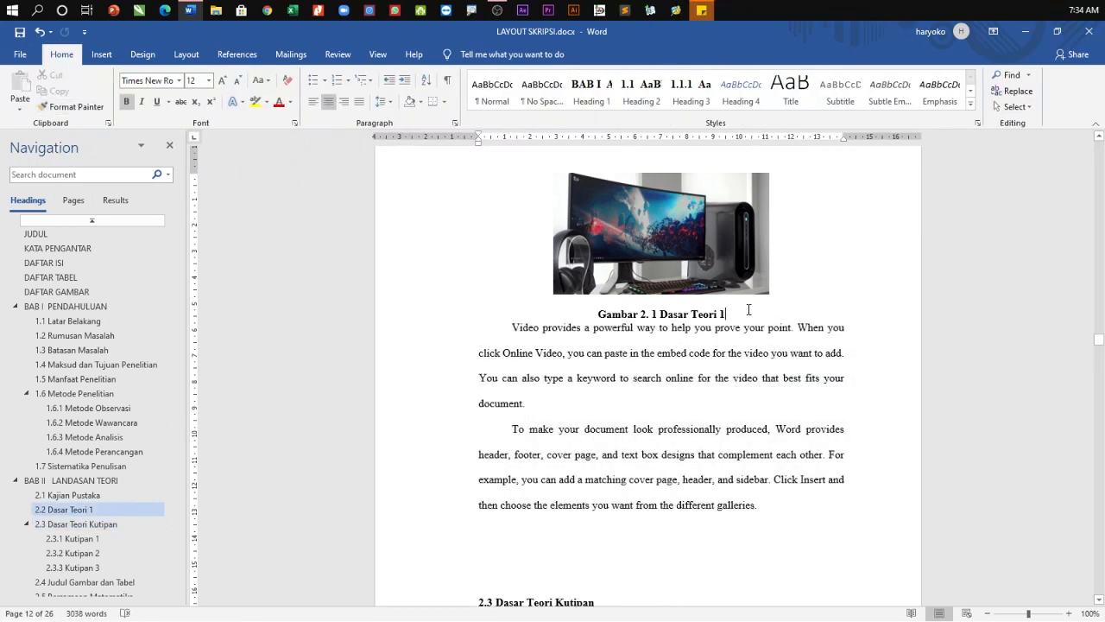
key("Return")
left_click(501, 346)
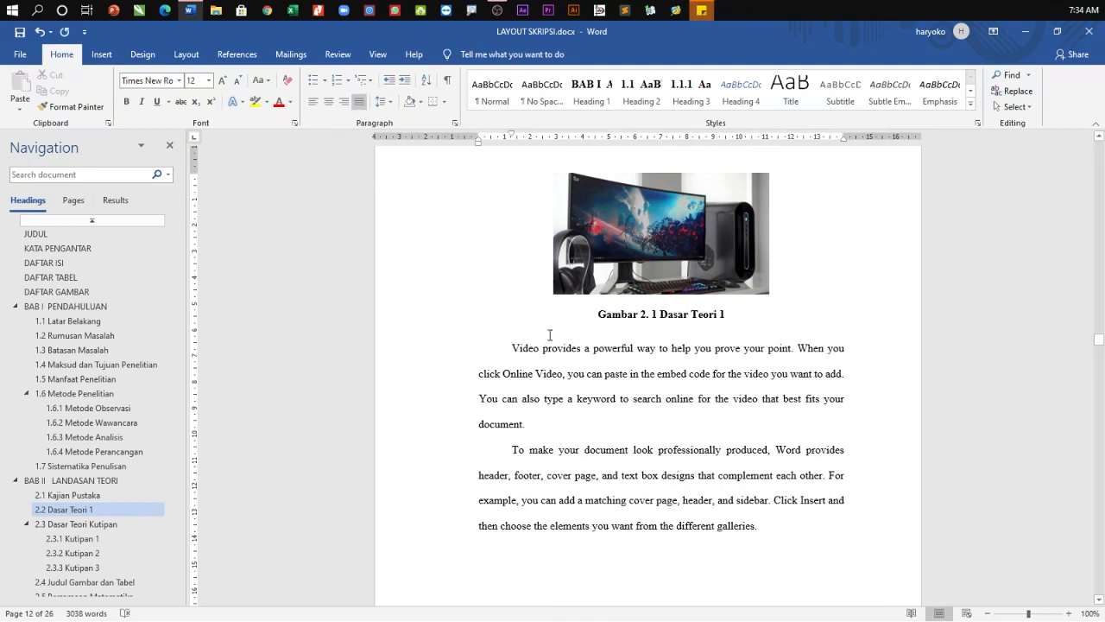
type("Menurut")
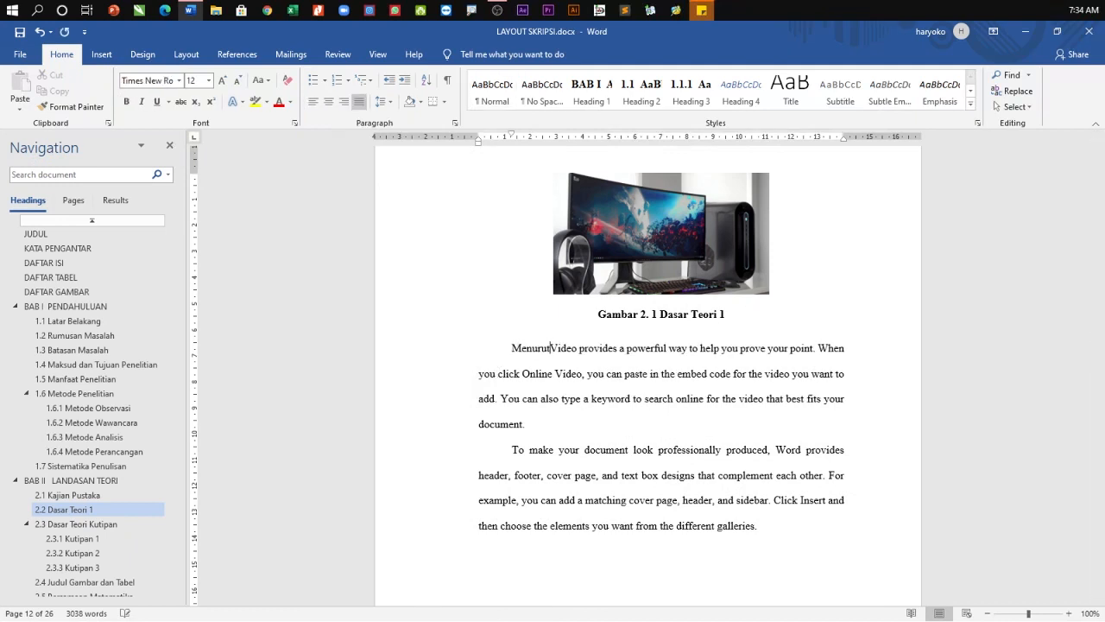
key("Delete")
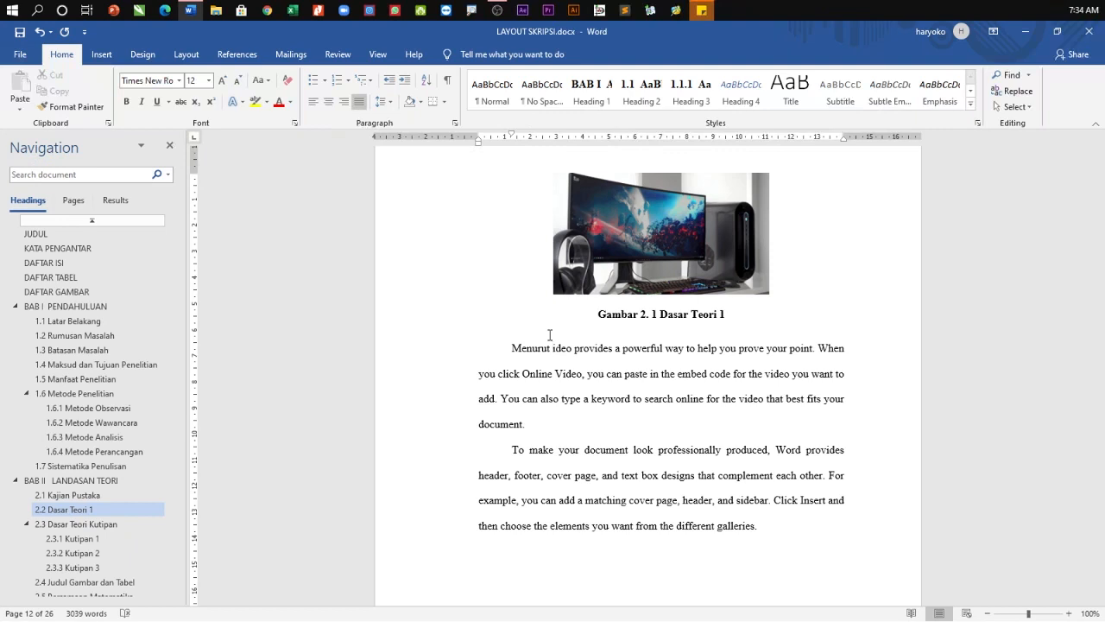
type("v")
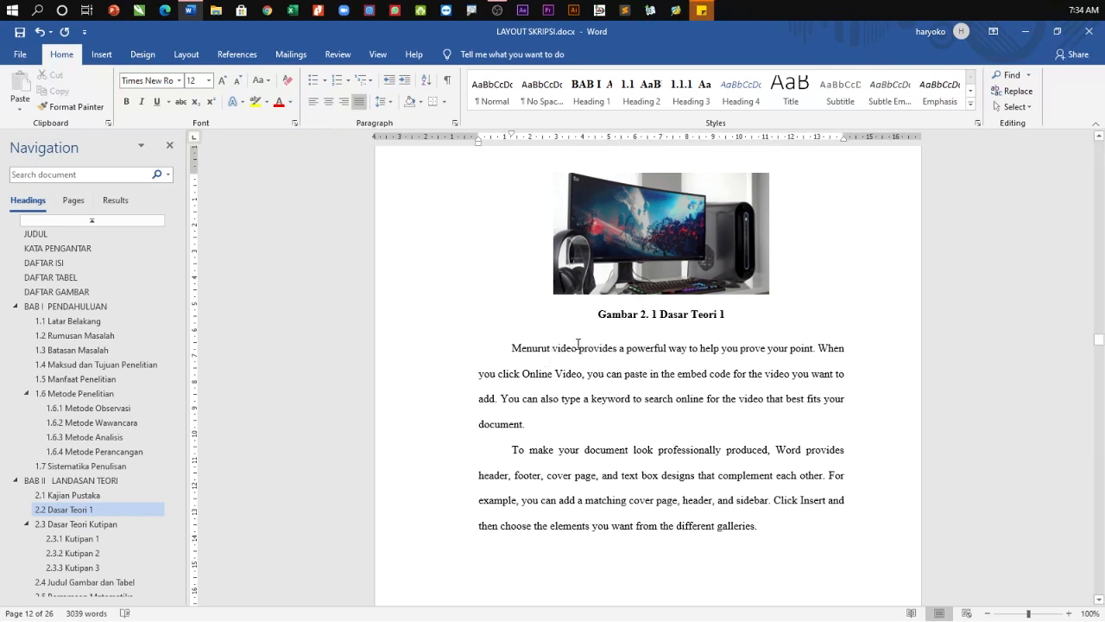
type("dijel")
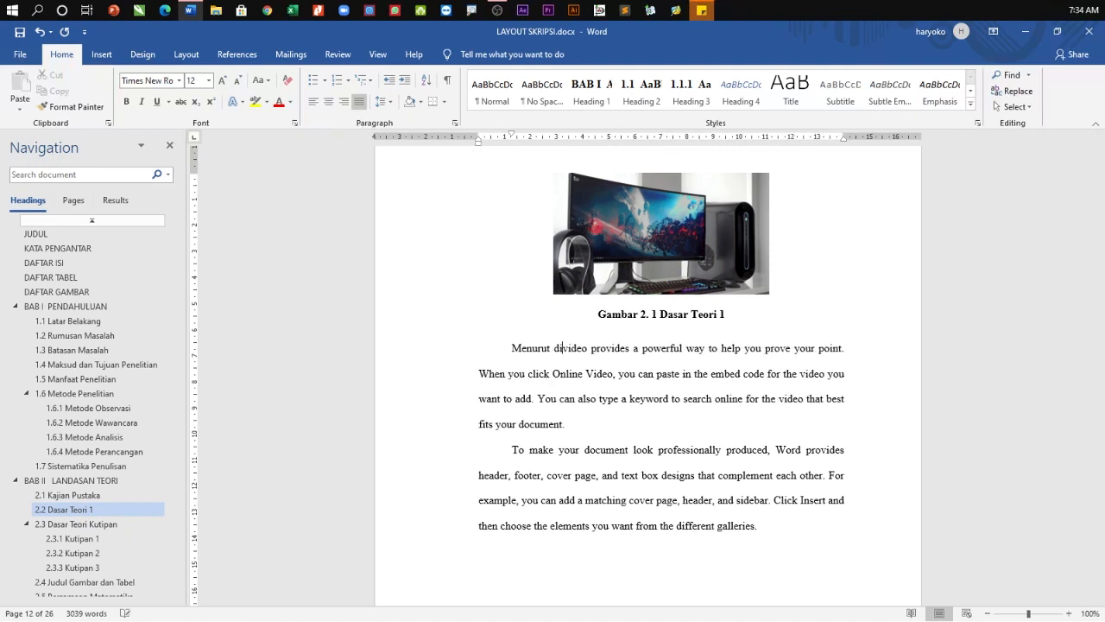
key("BackSpace")
key("BackSpace")
key("BackSpace")
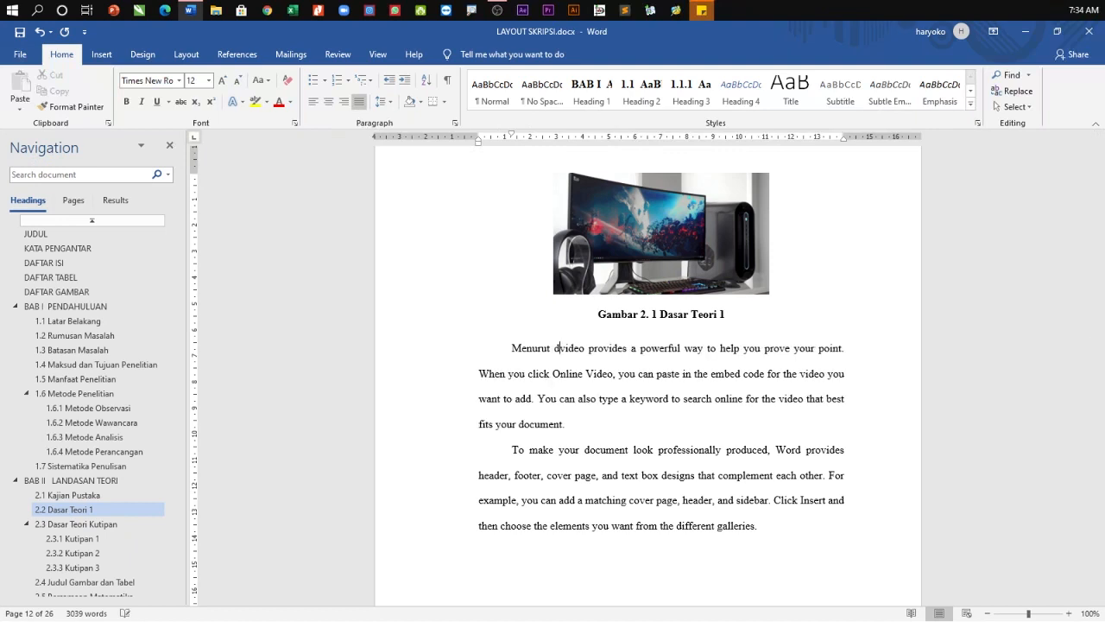
key("BackSpace")
key("BackSpace")
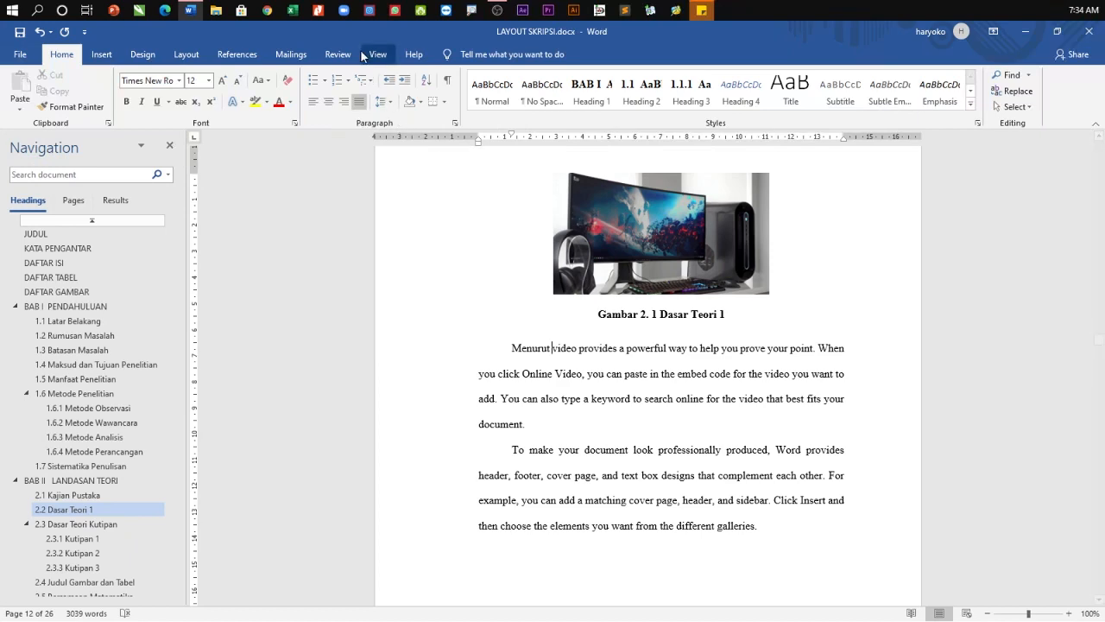
Step: Insert a cross-reference to the Gambar 2. 1 Dasar Teori 1 caption, with only label and number, after "Menurut" in the first sample paragraph
left_click(236, 53)
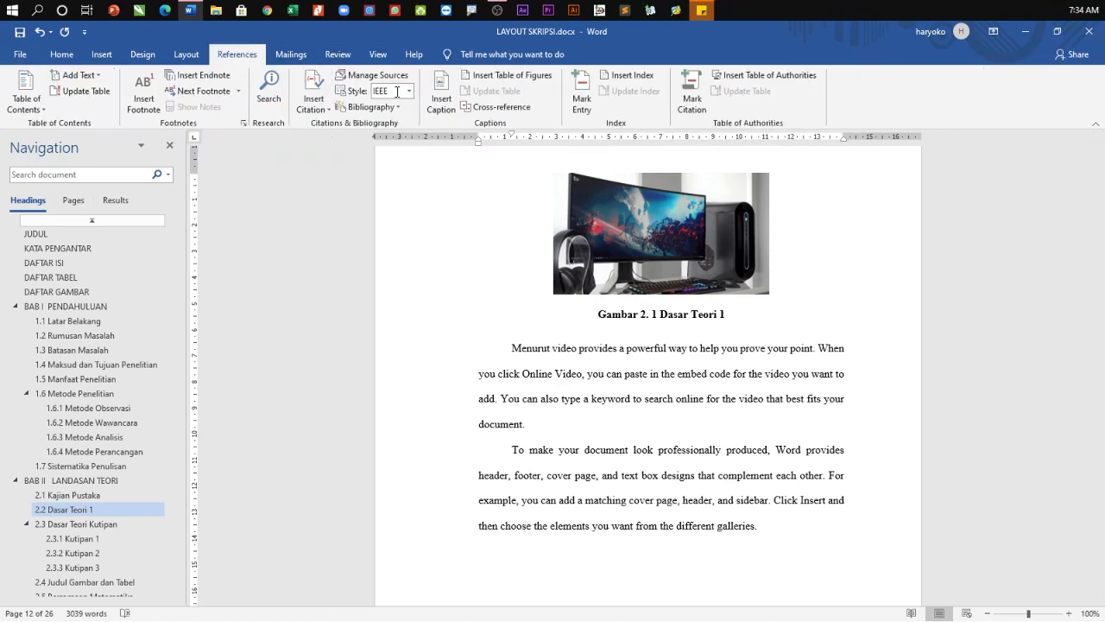
left_click(496, 107)
left_click(548, 238)
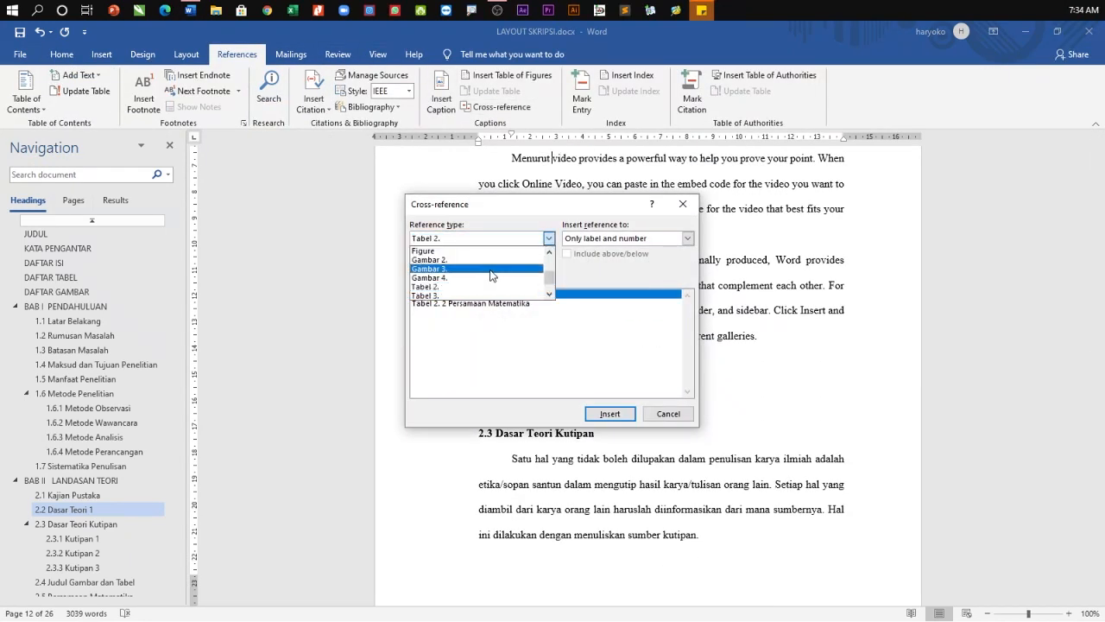
left_click(484, 263)
left_click(688, 239)
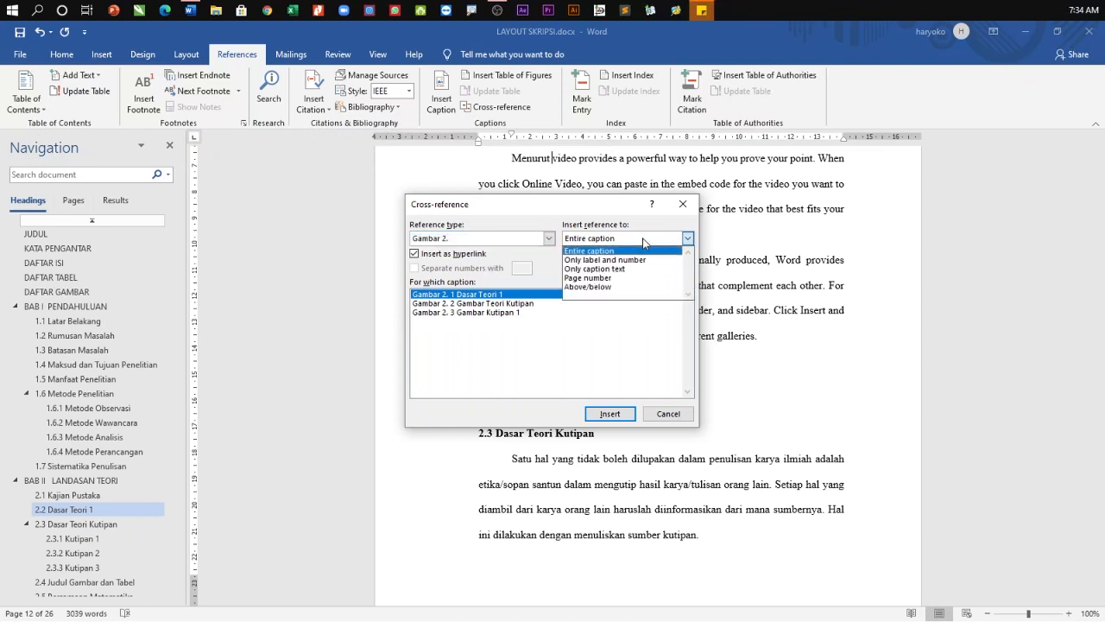
left_click(647, 260)
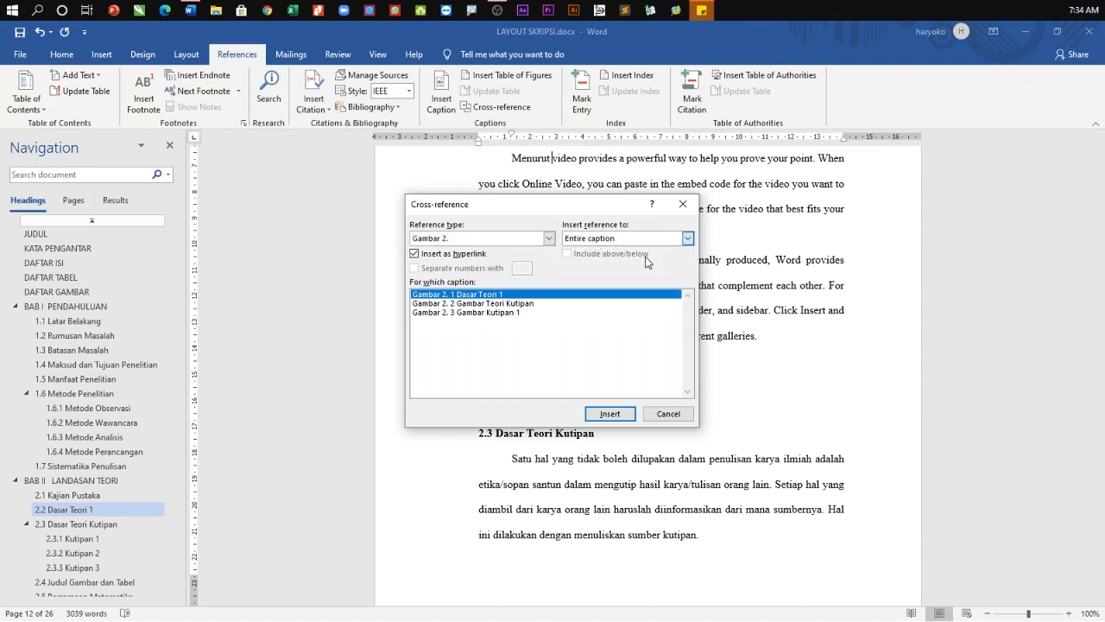
left_click(609, 413)
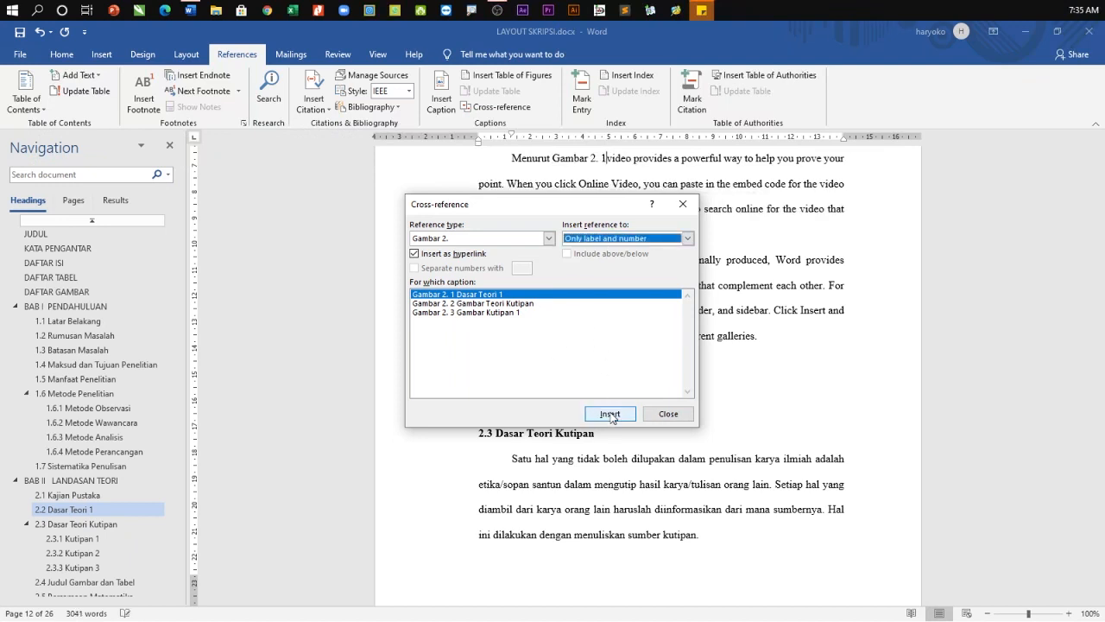
left_click(668, 413)
scroll(689, 328, "up", 2)
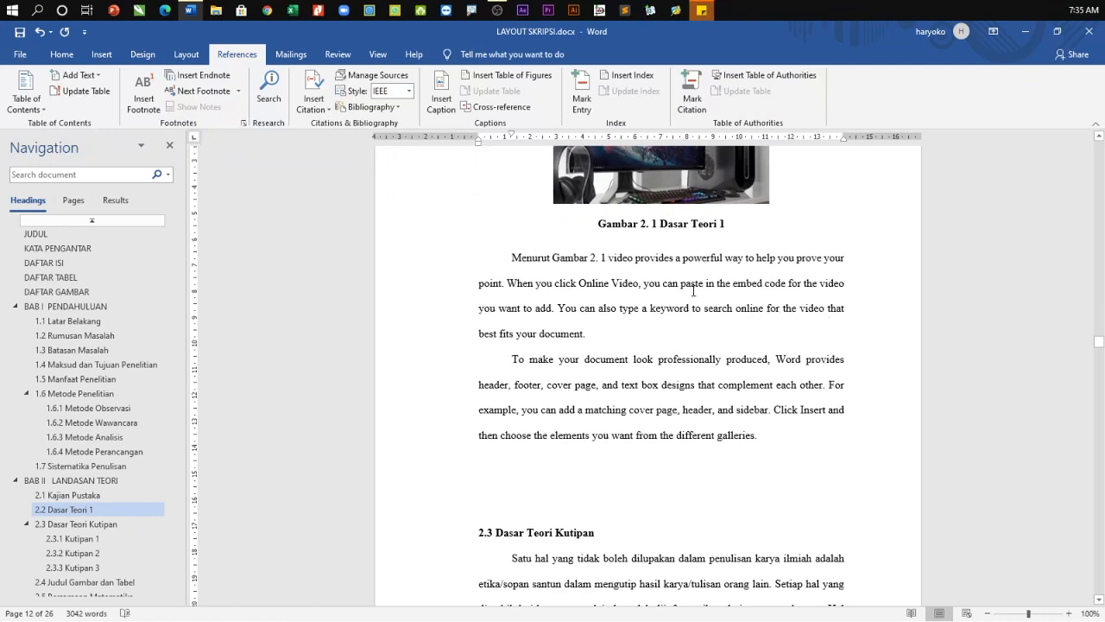
left_click(575, 259)
left_click_drag(574, 259, 610, 259)
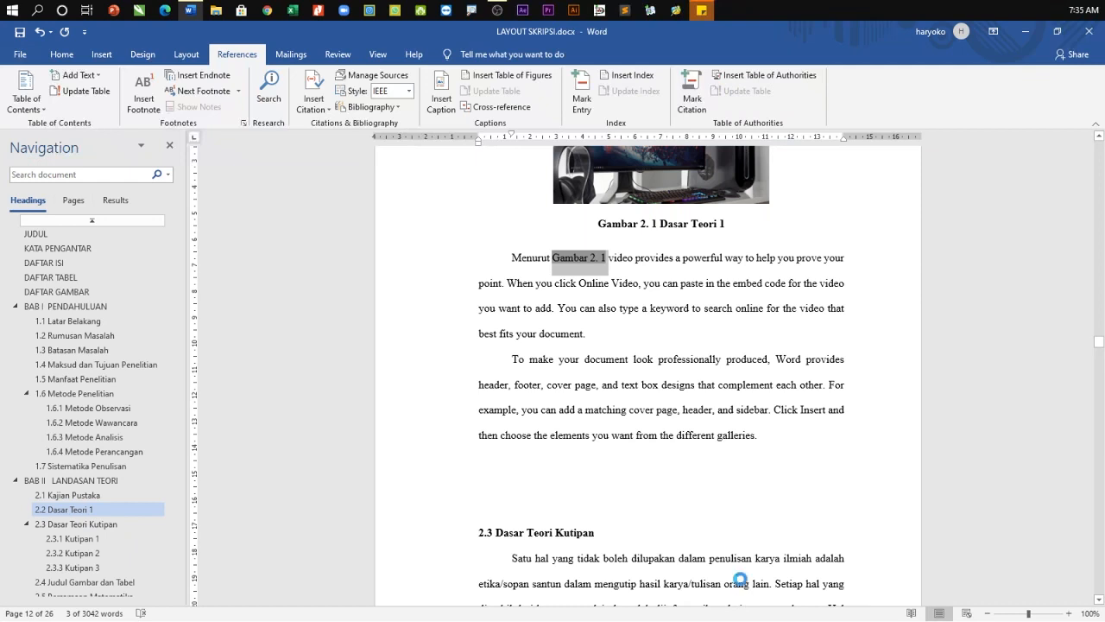
left_click(751, 432)
Step: Delete the two extra blank lines above the 2.3 Dasar Teori Kutipan heading
scroll(744, 437, "up", 3)
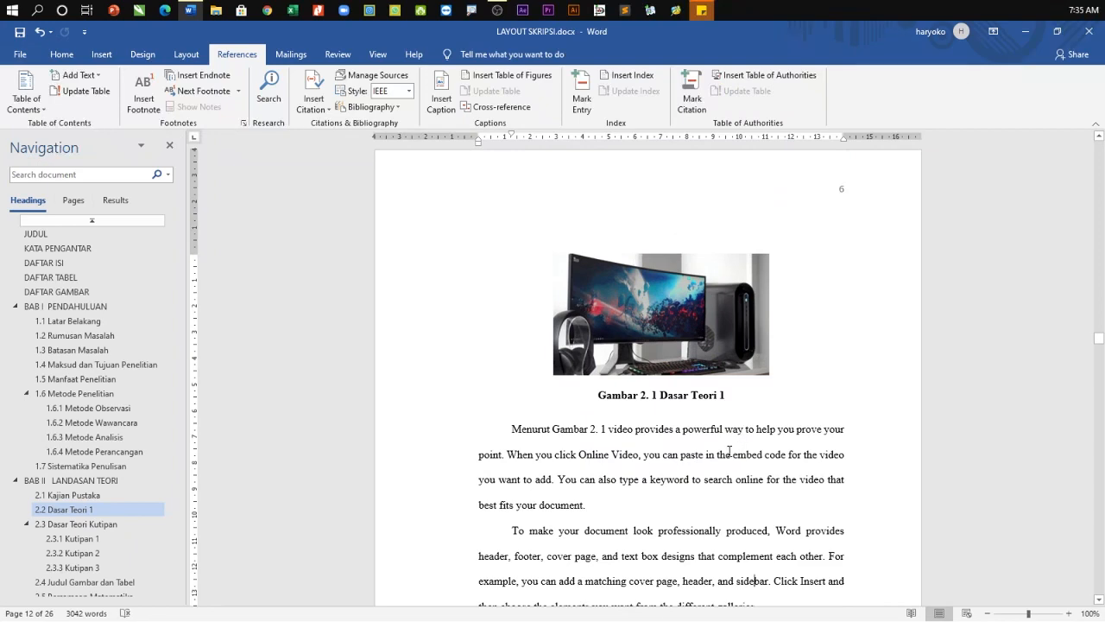
scroll(729, 450, "down", 6)
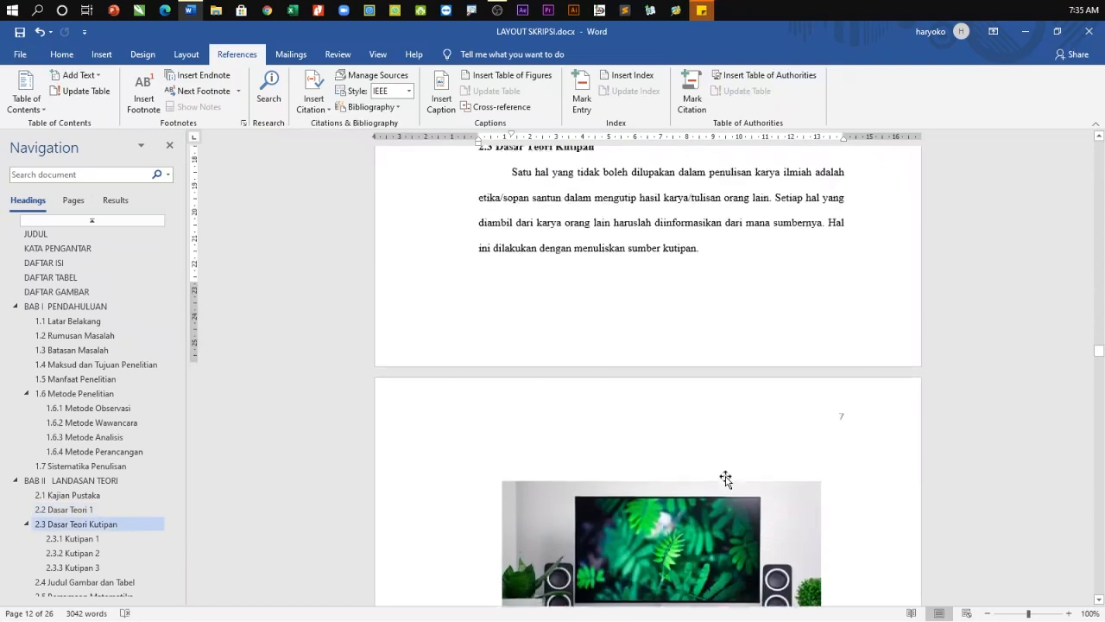
scroll(725, 479, "down", 2)
scroll(716, 478, "up", 6)
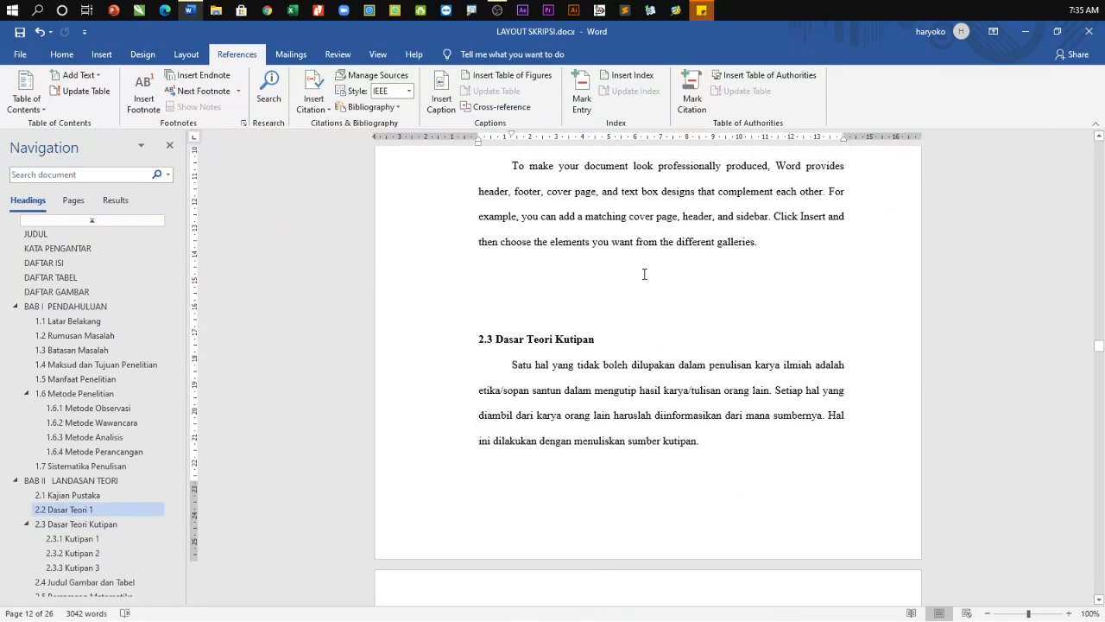
left_click(644, 274)
key("Delete")
key("Delete")
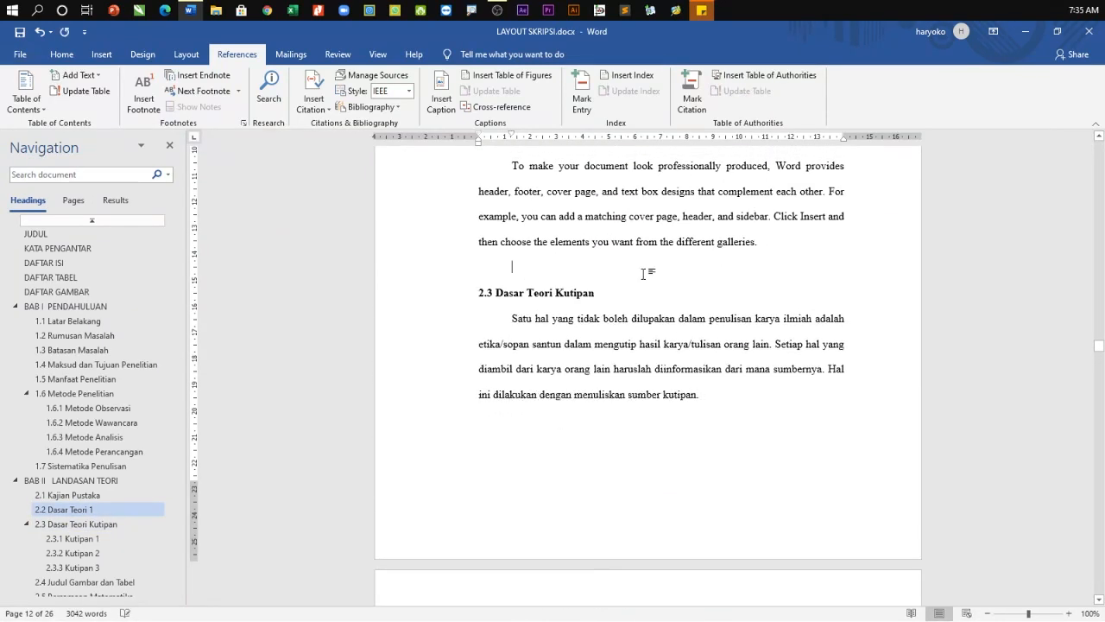
scroll(644, 274, "down", 10)
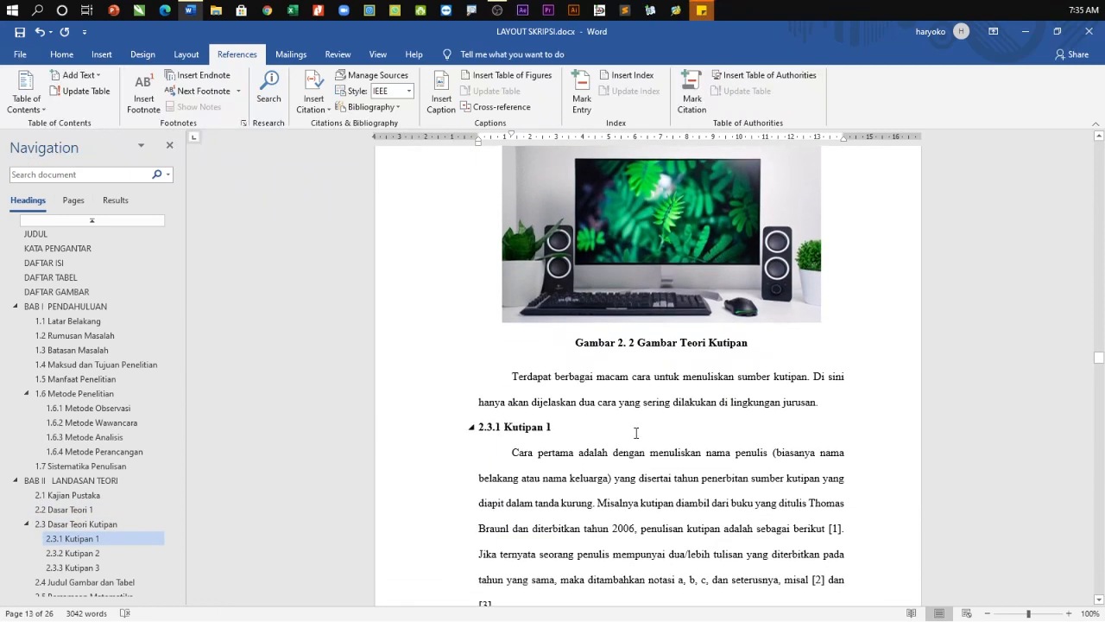
left_click(510, 379)
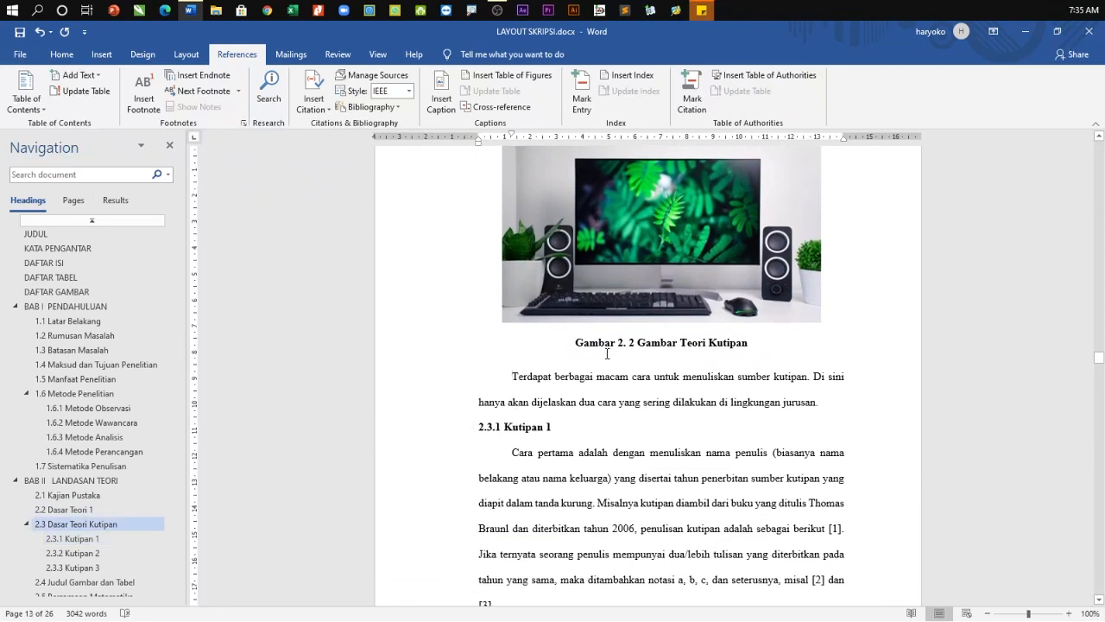
type("Menu")
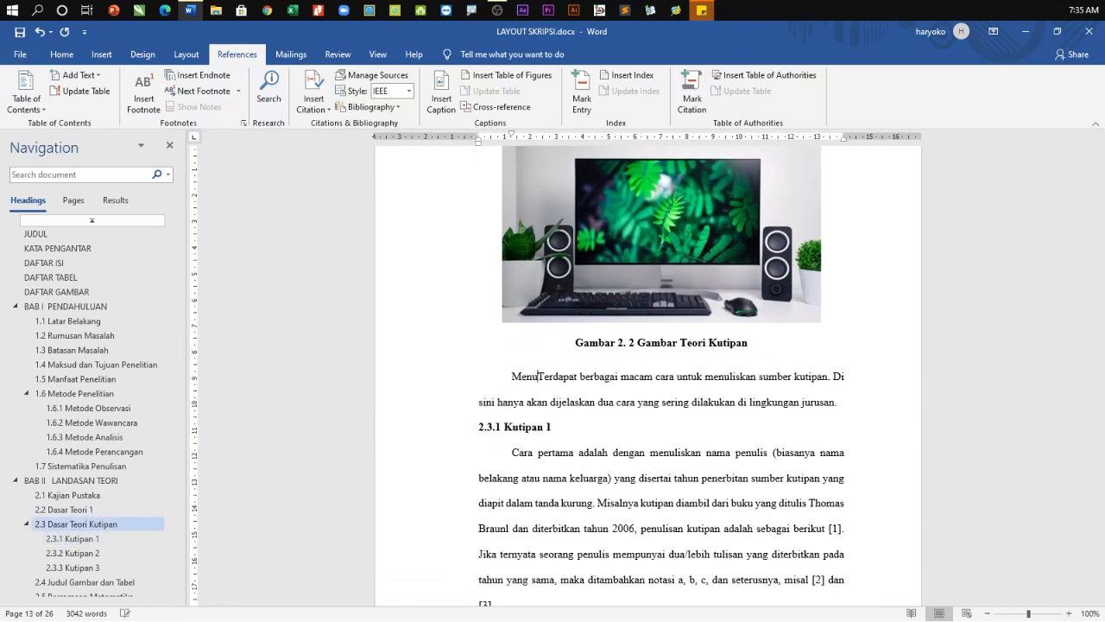
key("BackSpace")
key("BackSpace")
key("BackSpace")
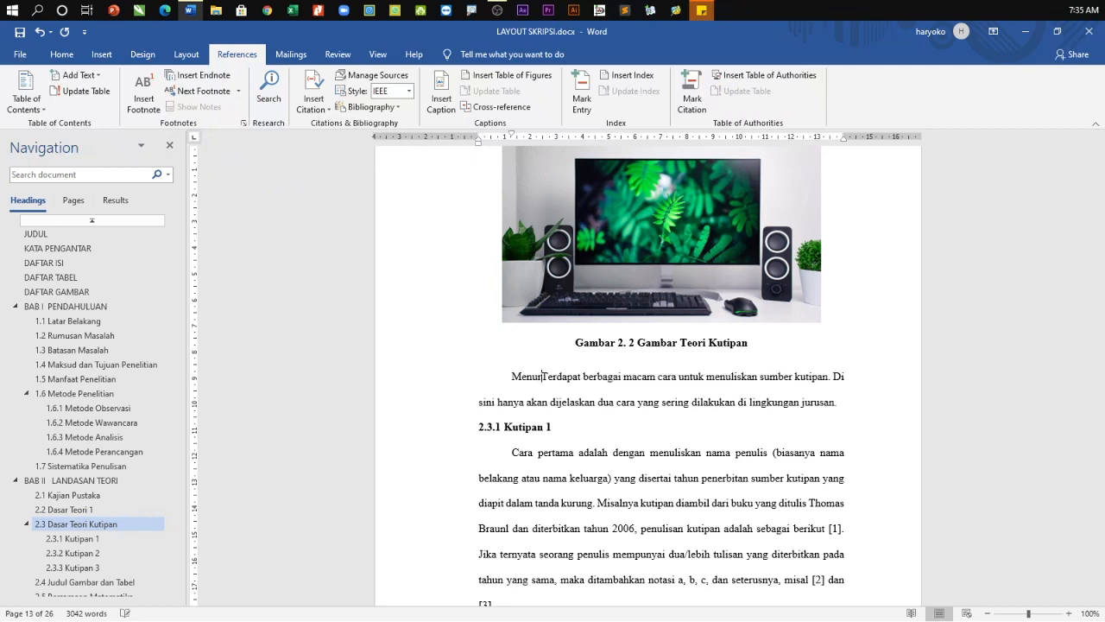
key("BackSpace")
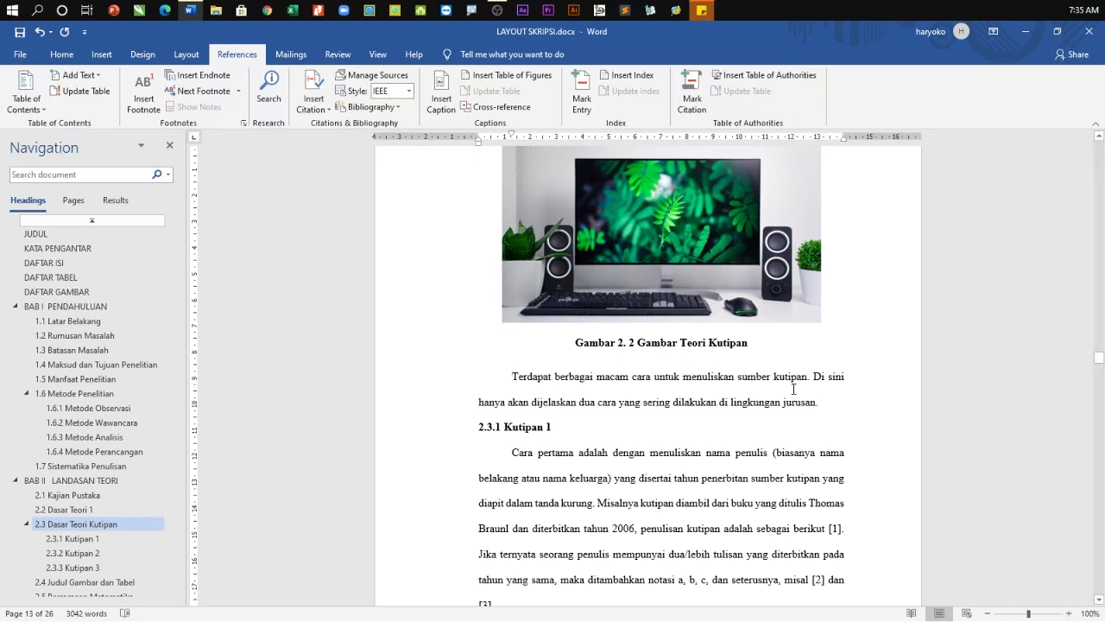
Step: Add "Untuk lebih jelasnya dapat dilihat pada" at the end of the paragraph below the Gambar 2. 2 Gambar Teori Kutipan caption
left_click(818, 403)
type("Untuk")
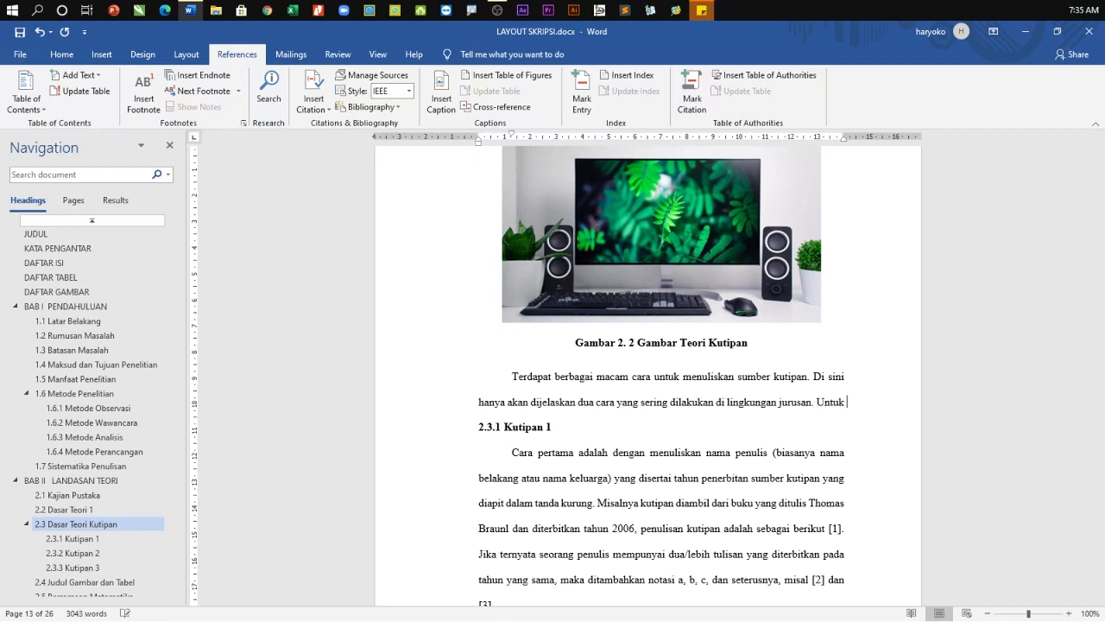
type(" lebih")
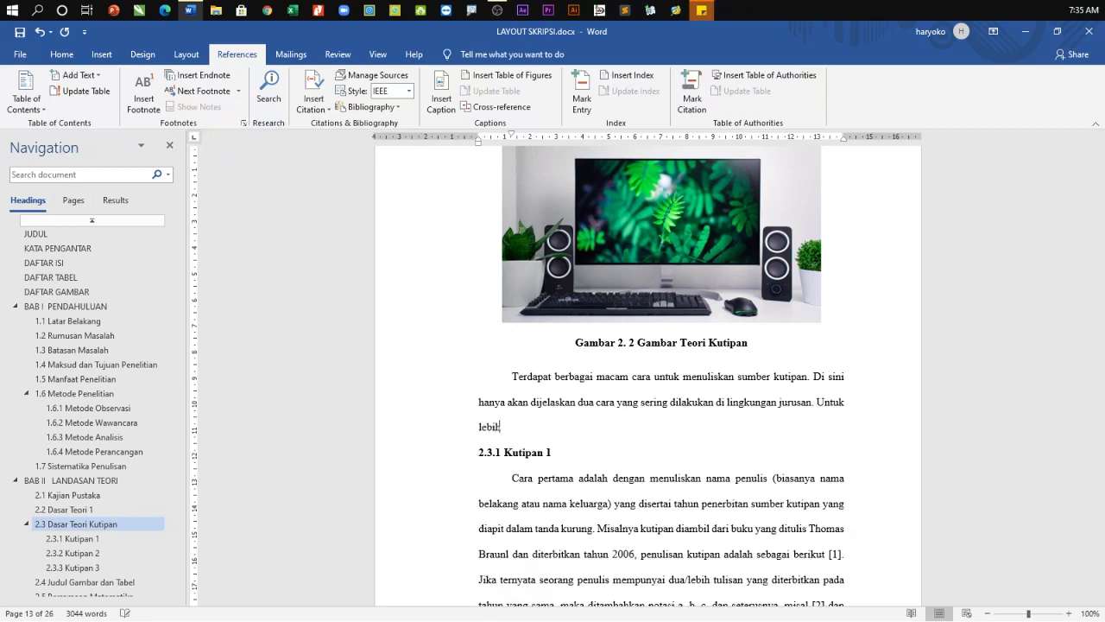
type(" jelasnya dapat diliha")
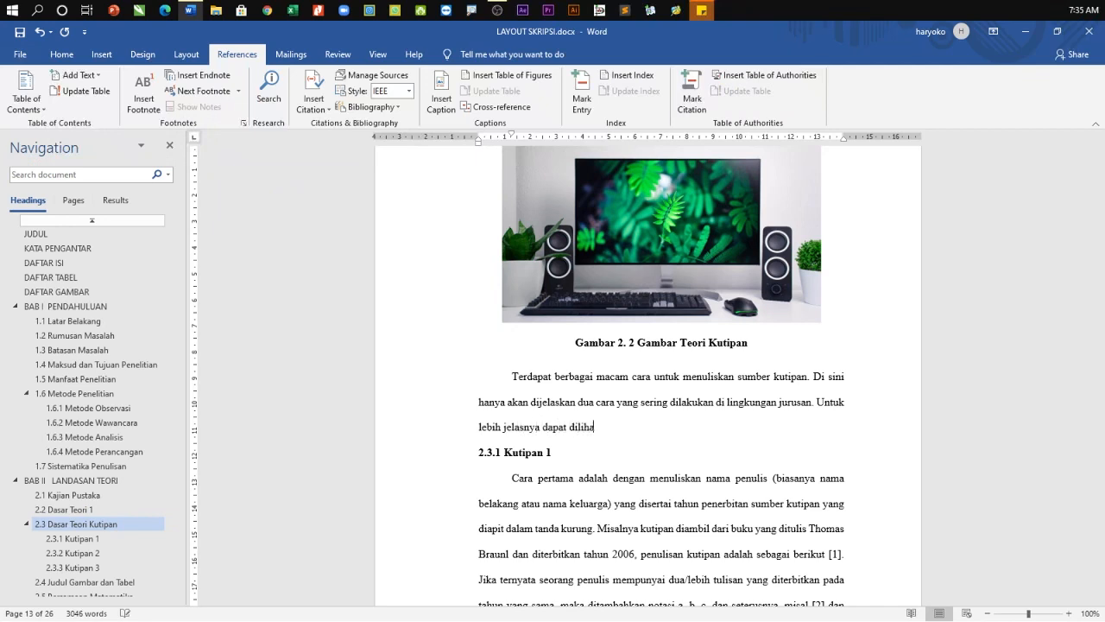
type("t pada")
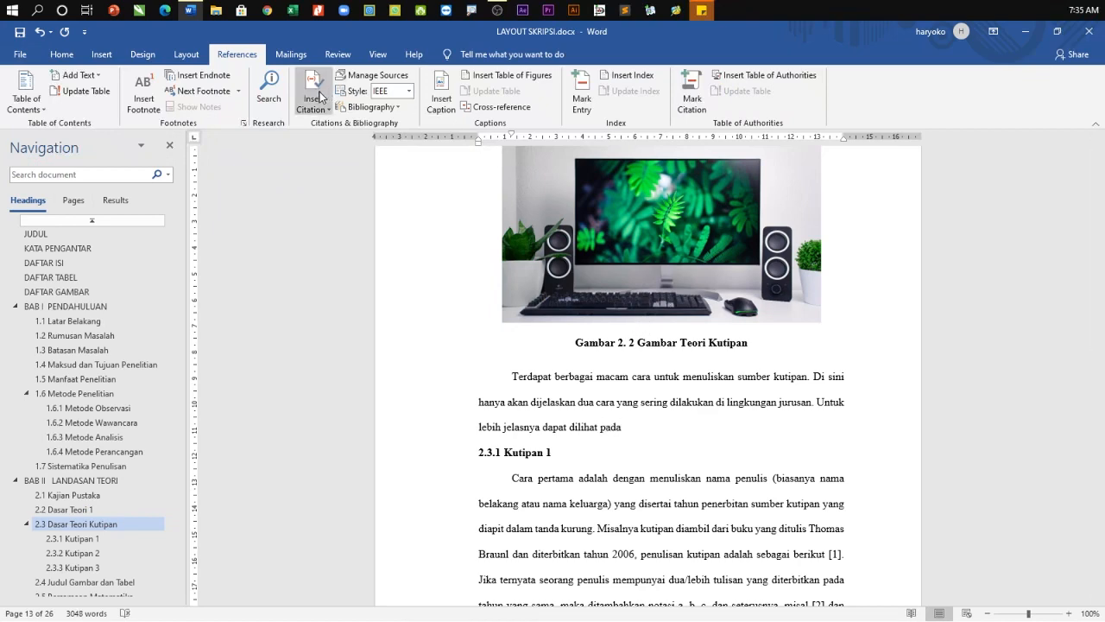
Step: Insert a label-and-number cross-reference to the Gambar 2. 2 Gambar Teori Kutipan caption after "dapat dilihat pada" and end the sentence with a period
left_click(497, 107)
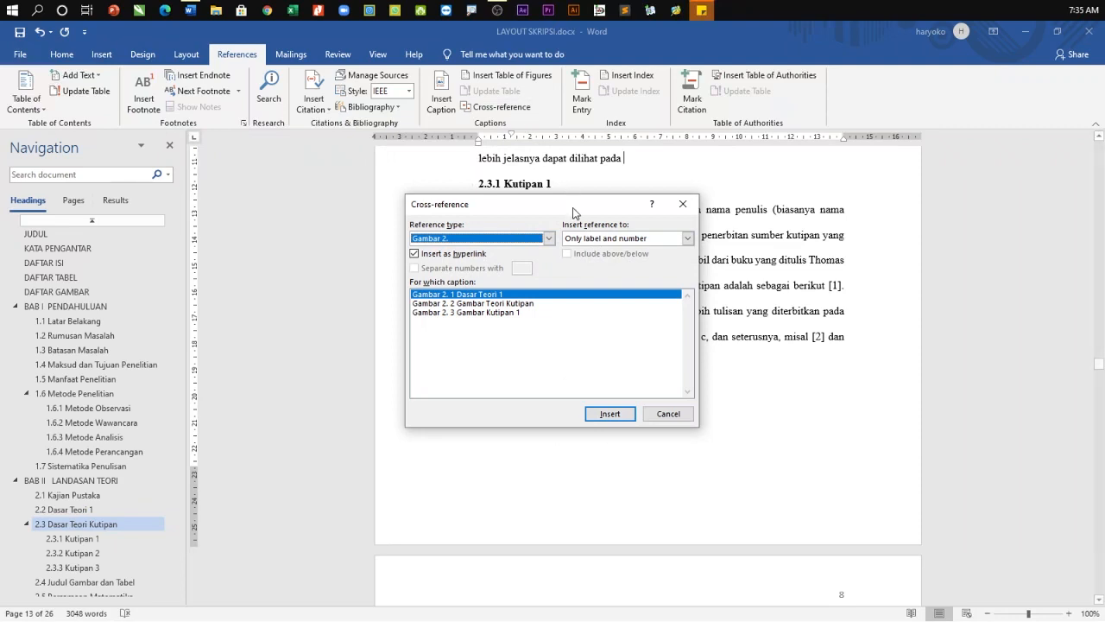
left_click(509, 304)
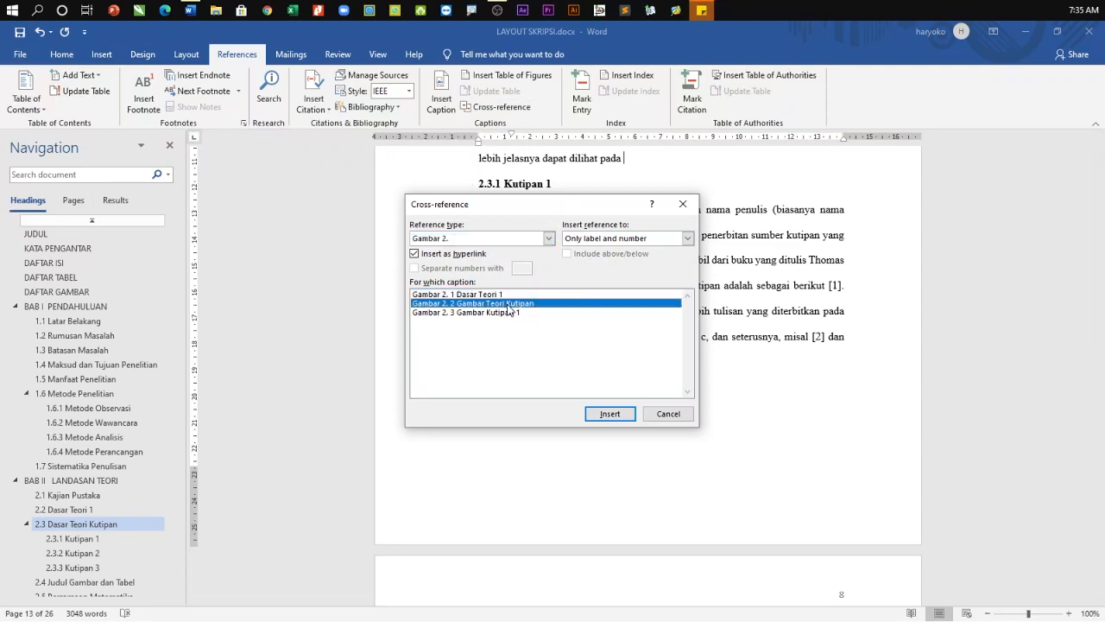
left_click_drag(594, 207, 701, 113)
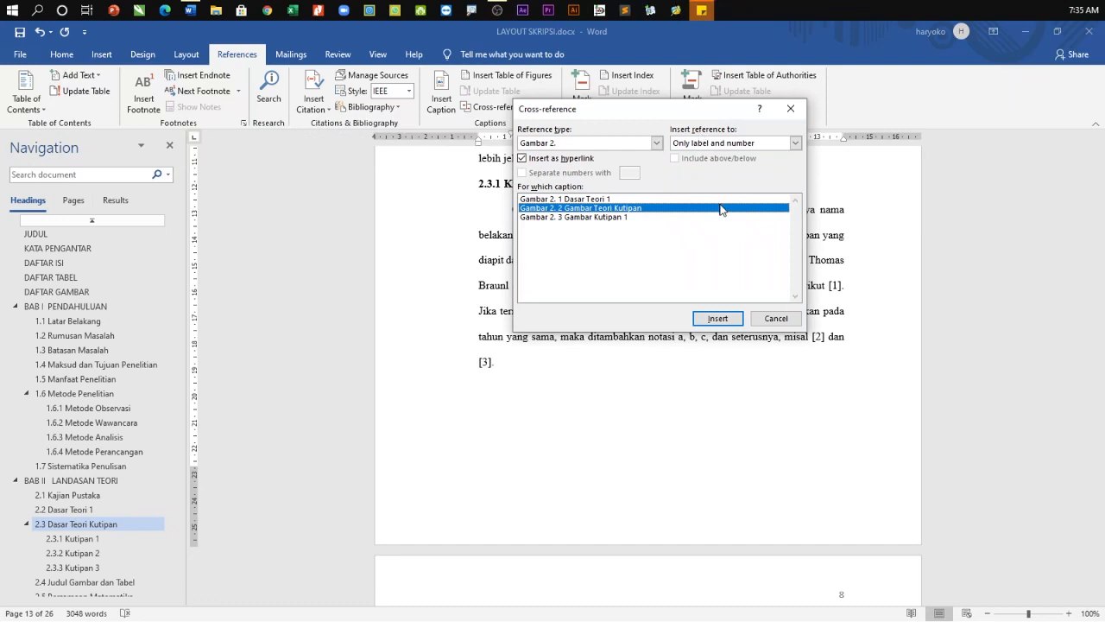
left_click(718, 318)
left_click(768, 319)
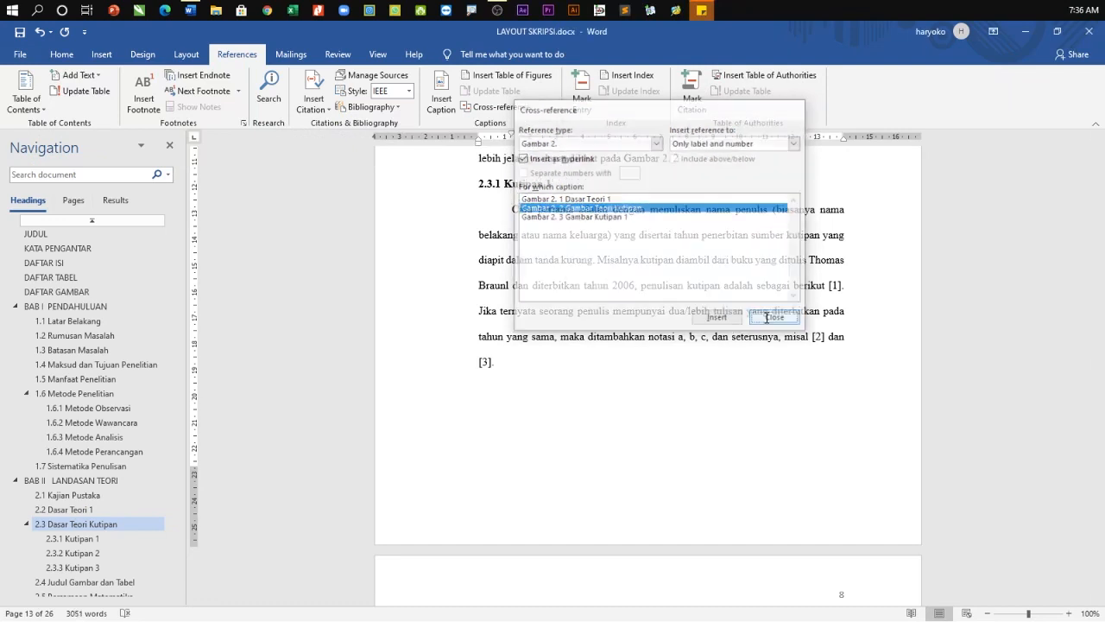
scroll(778, 325, "up", 3)
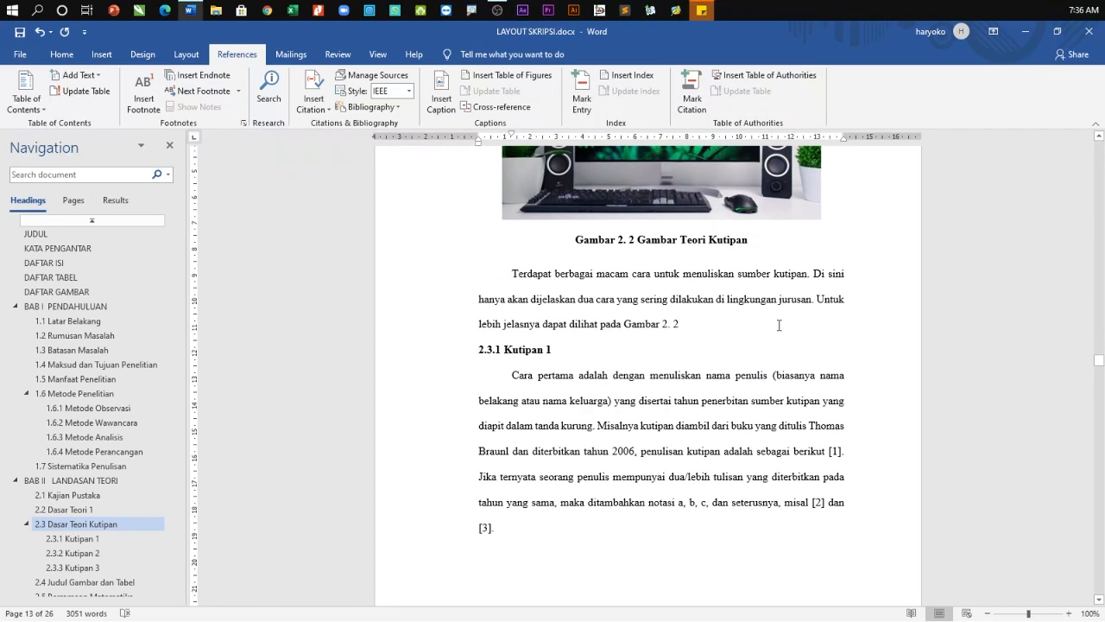
type(".")
scroll(753, 402, "up", 5)
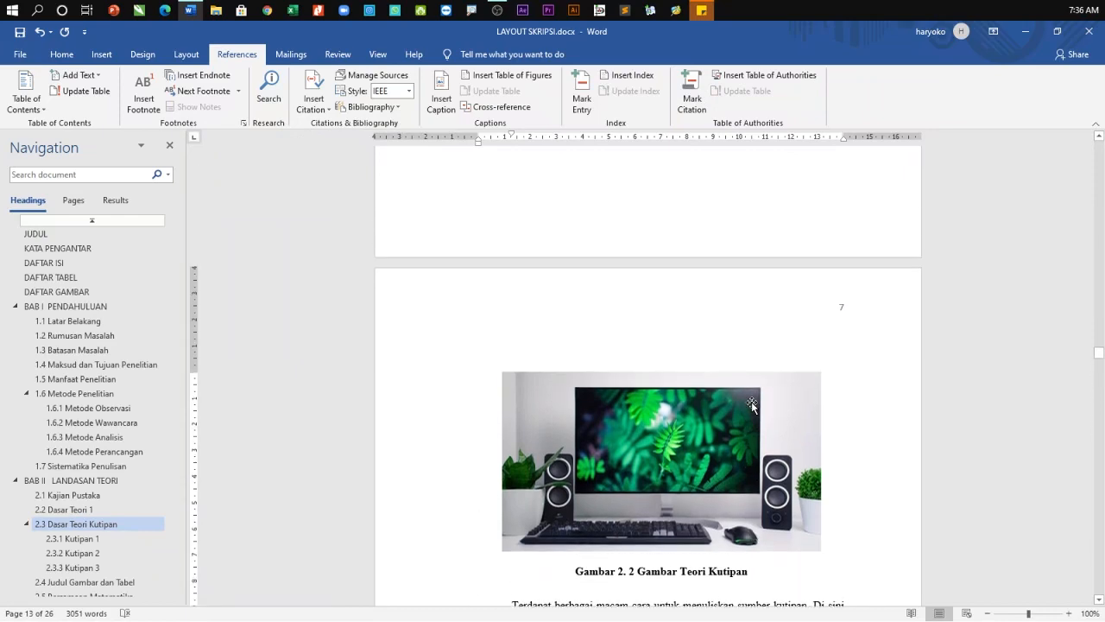
scroll(753, 398, "down", 10)
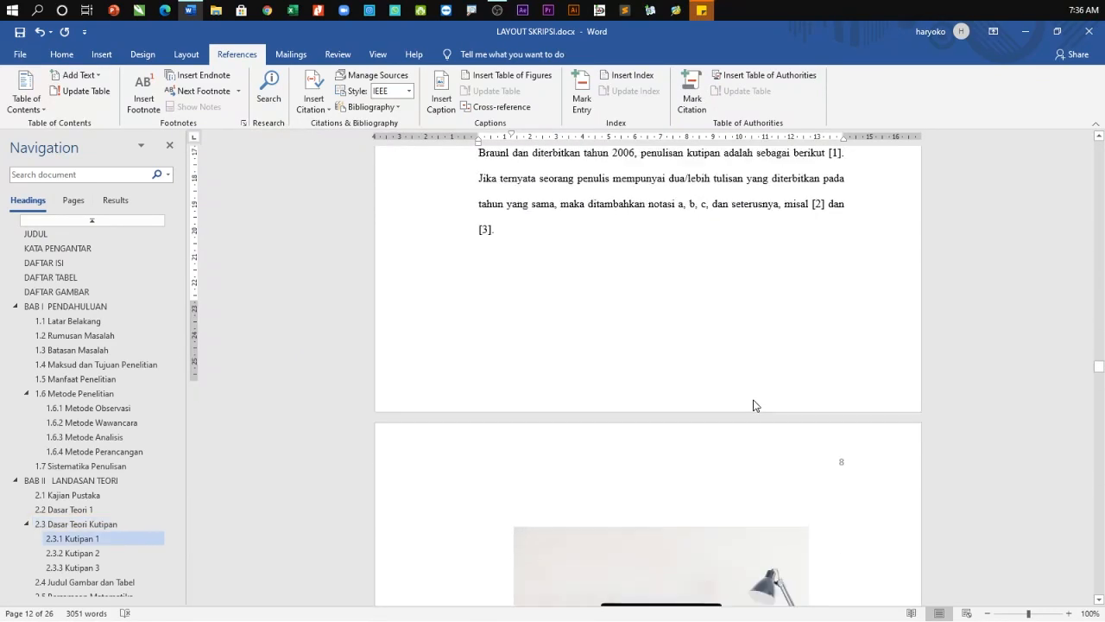
scroll(539, 463, "down", 8)
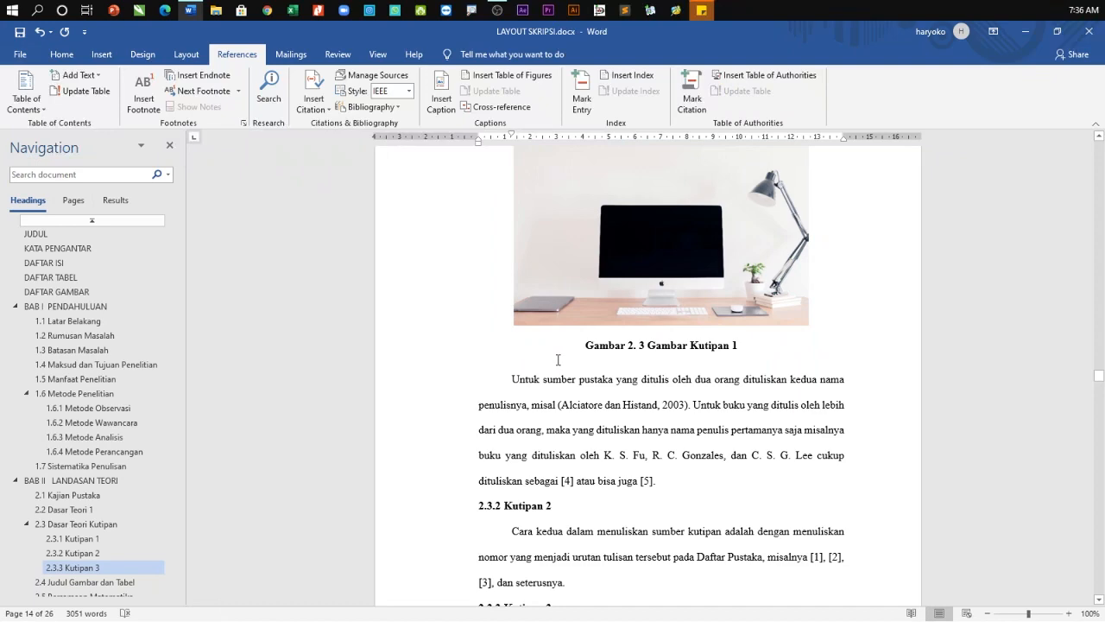
scroll(558, 359, "up", 10)
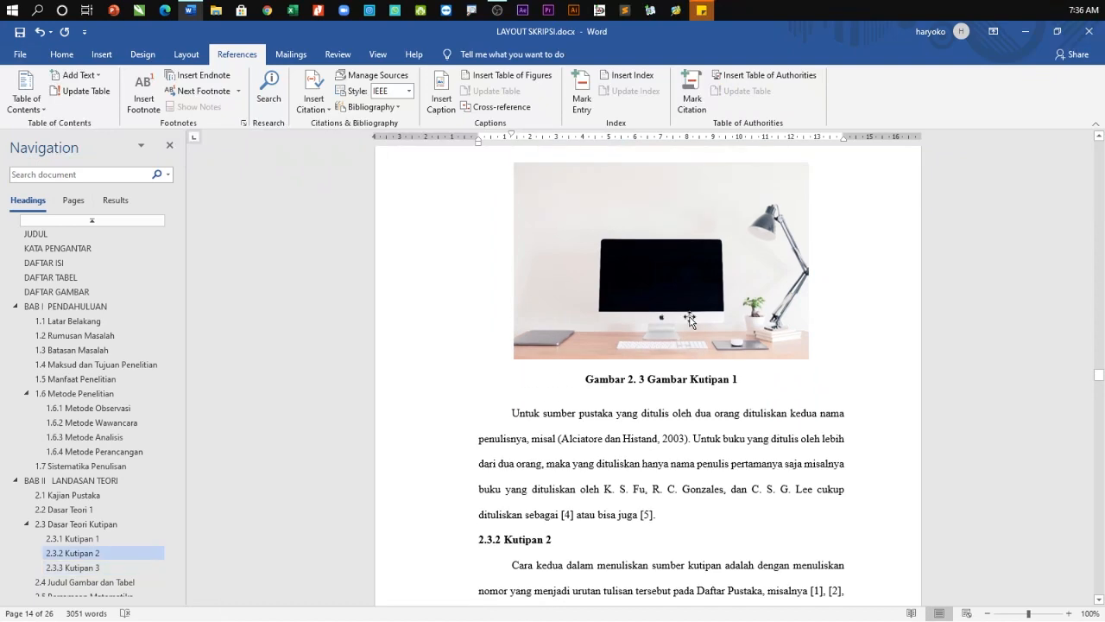